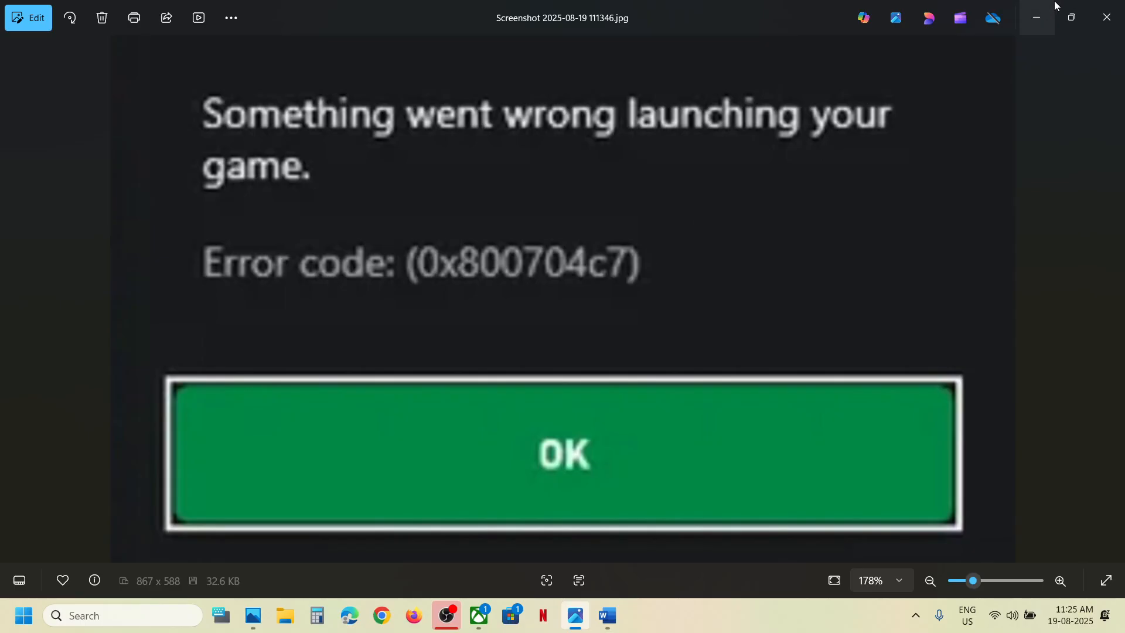
Minimize the error screenshot and highlight the Step 1 instruction in the Word notes.
click(1038, 21)
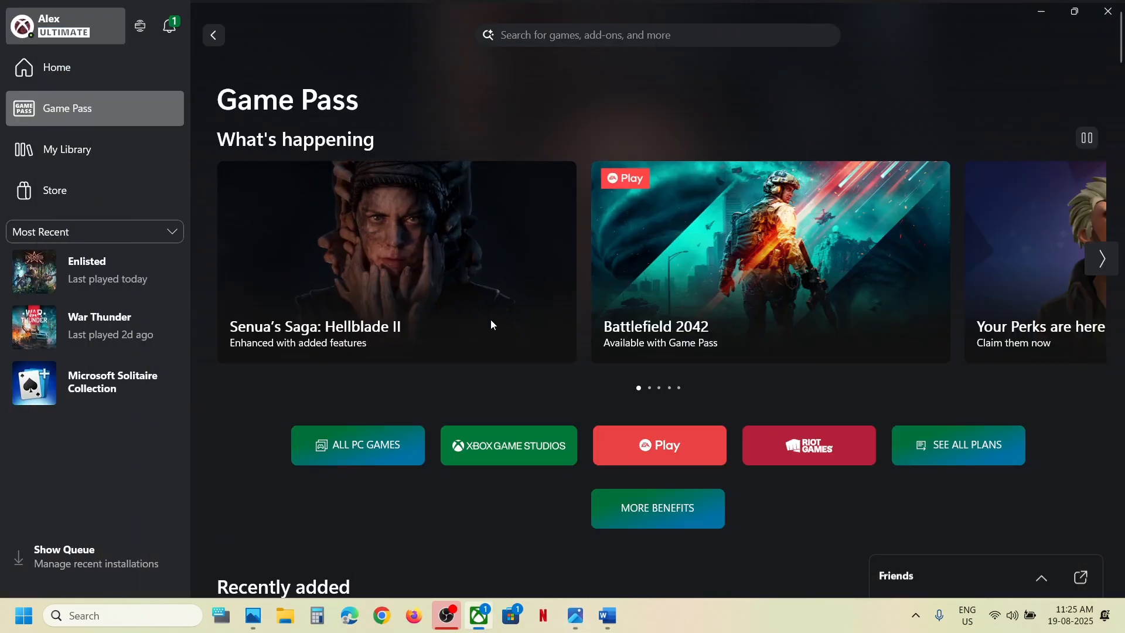
click(608, 613)
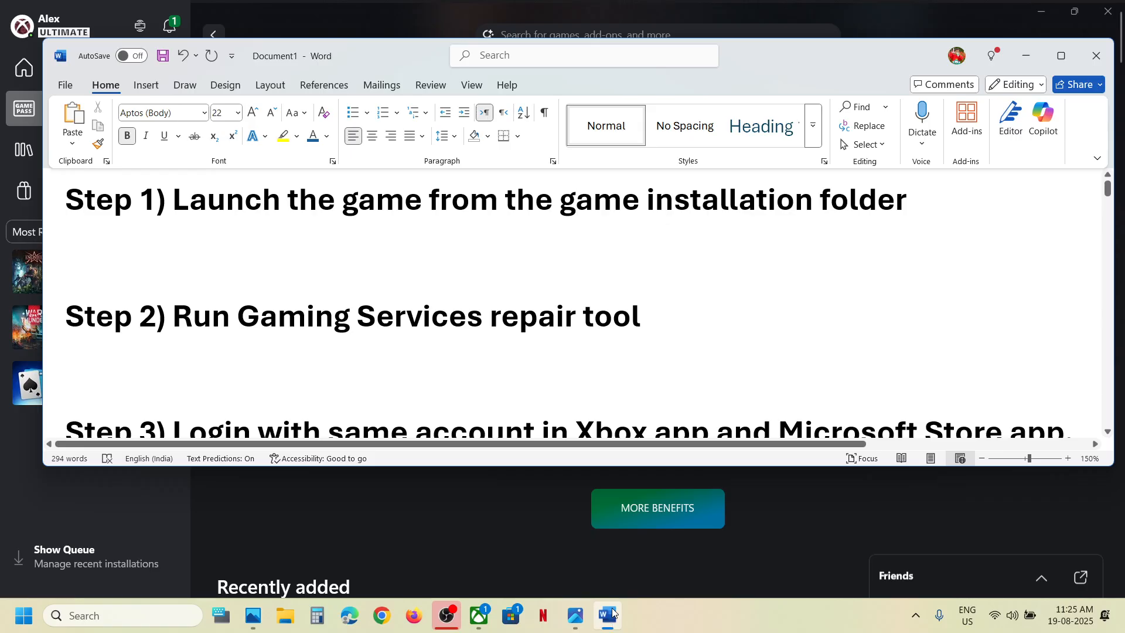
drag(277, 194, 906, 199)
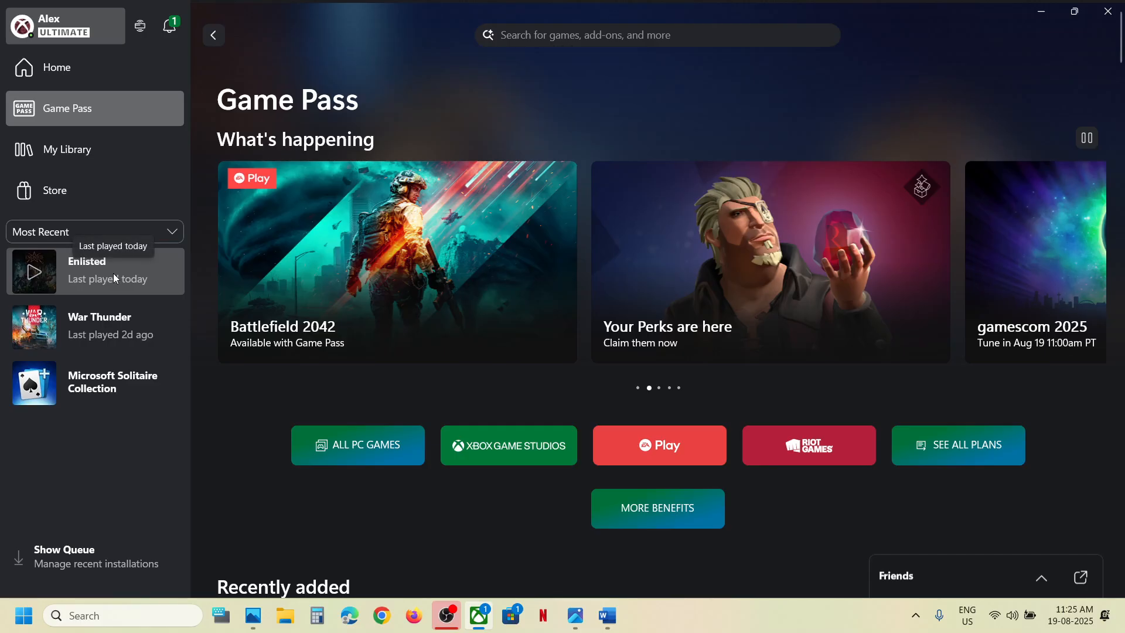
Open Enlisted's Manage window on the Files tab, showing version 0.6.2408.0 and 48.55 GB installed.
click(114, 273)
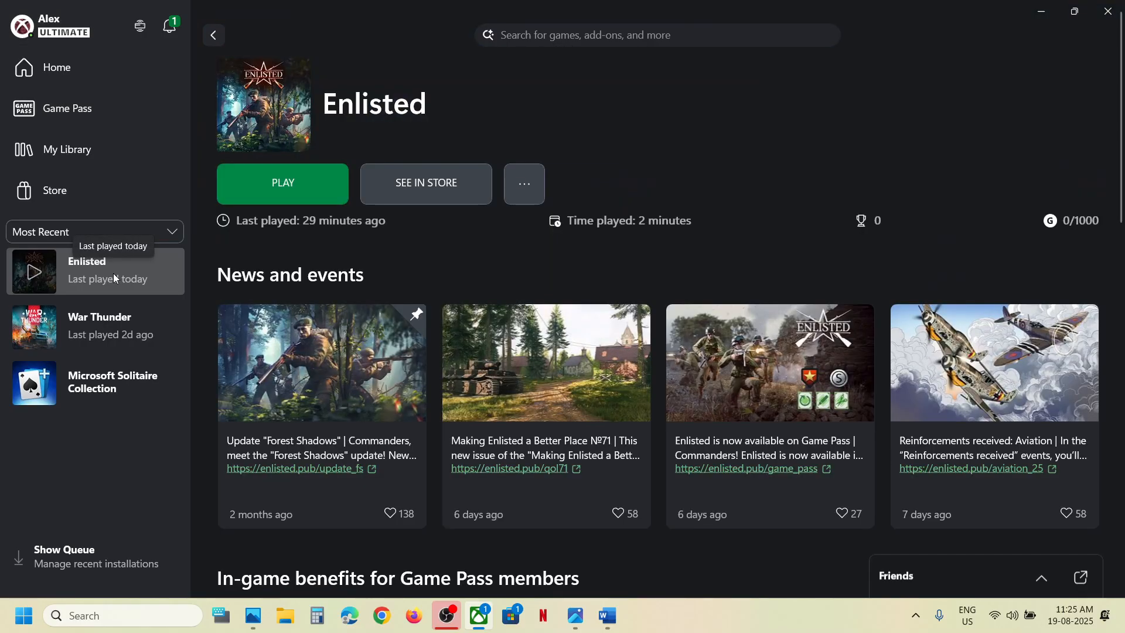
click(539, 194)
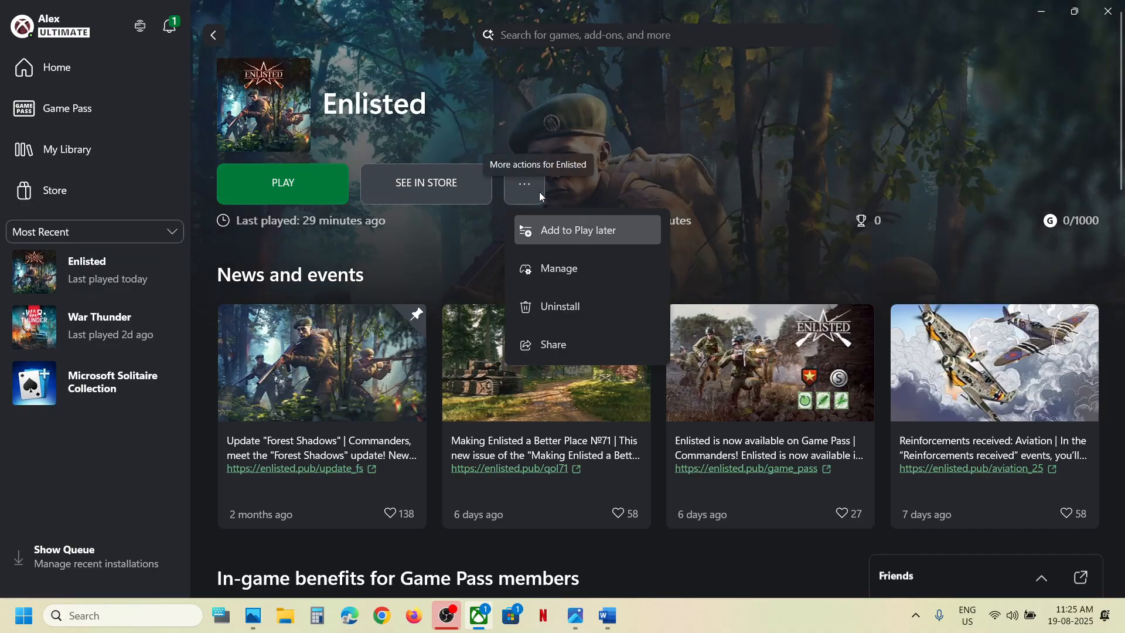
click(591, 159)
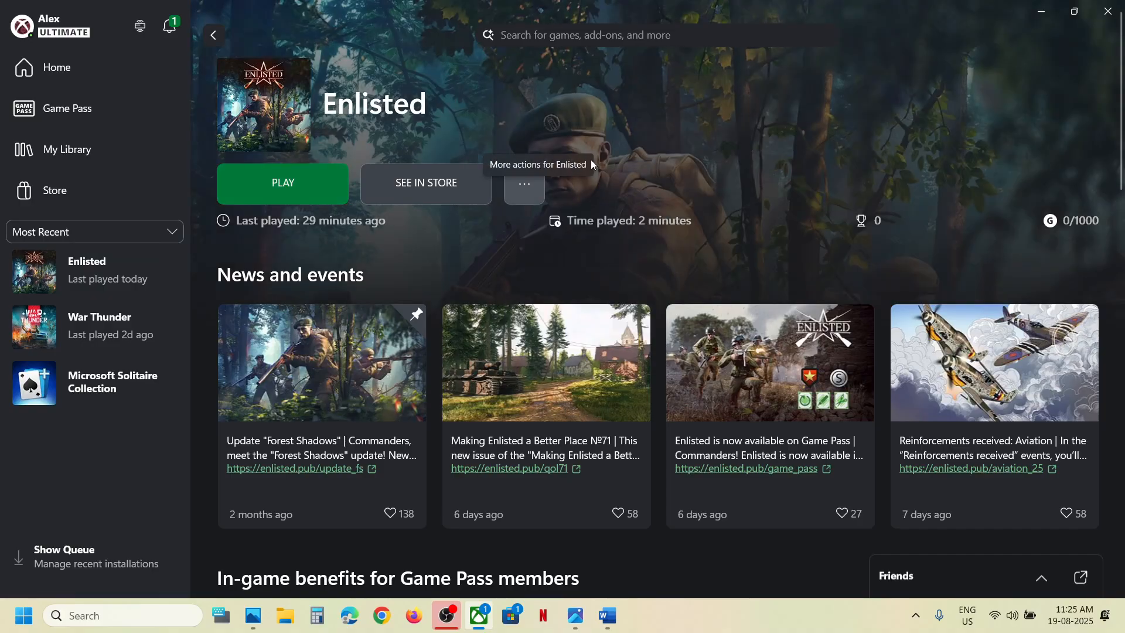
click(535, 185)
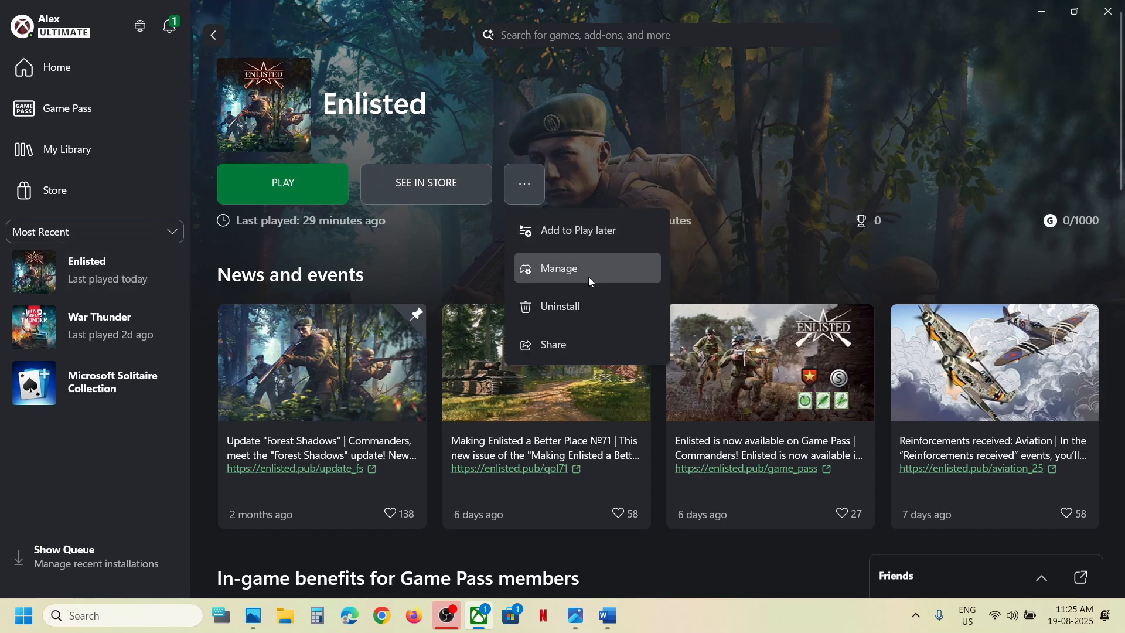
right_click(109, 271)
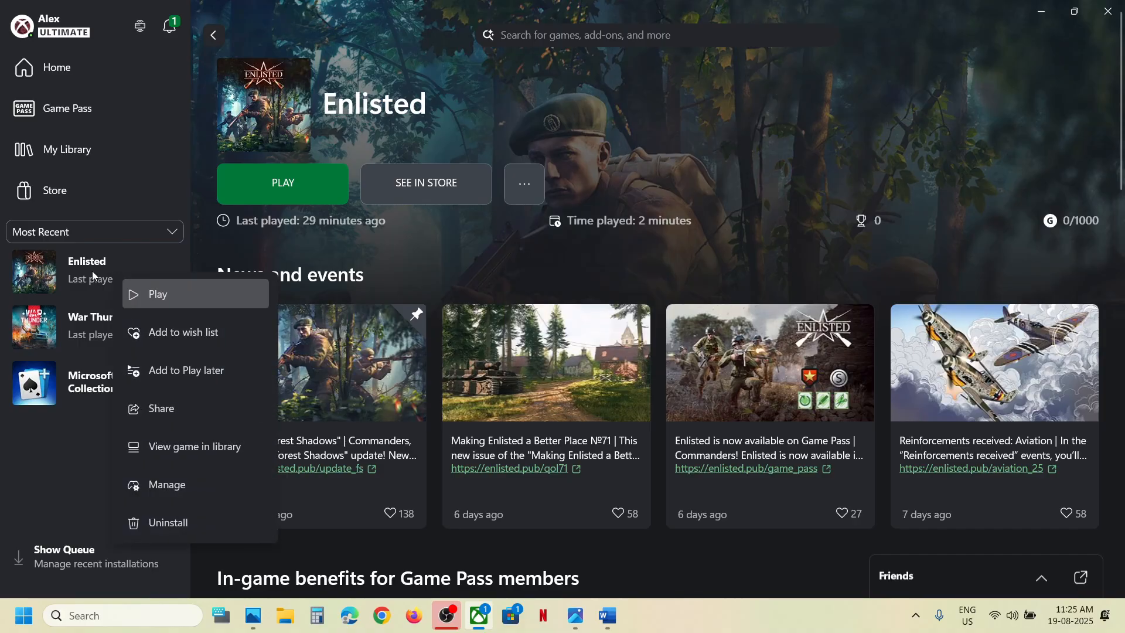
click(188, 489)
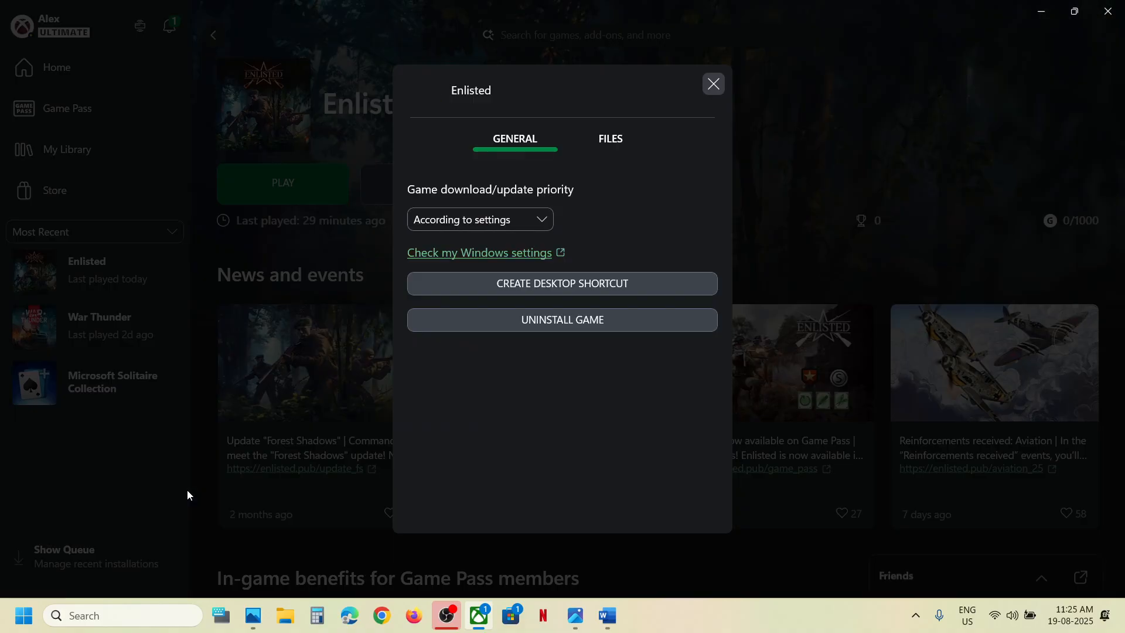
click(611, 139)
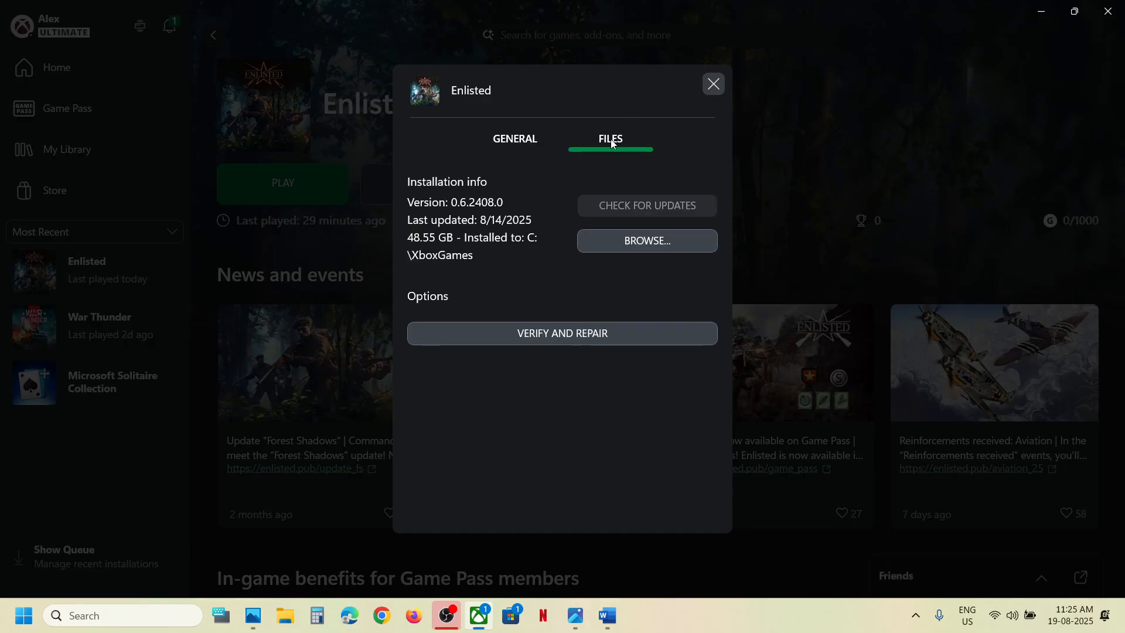
Browse to C:\XboxGames\Enlisted\Content in File Explorer and select gamelaunchhelper.
click(641, 244)
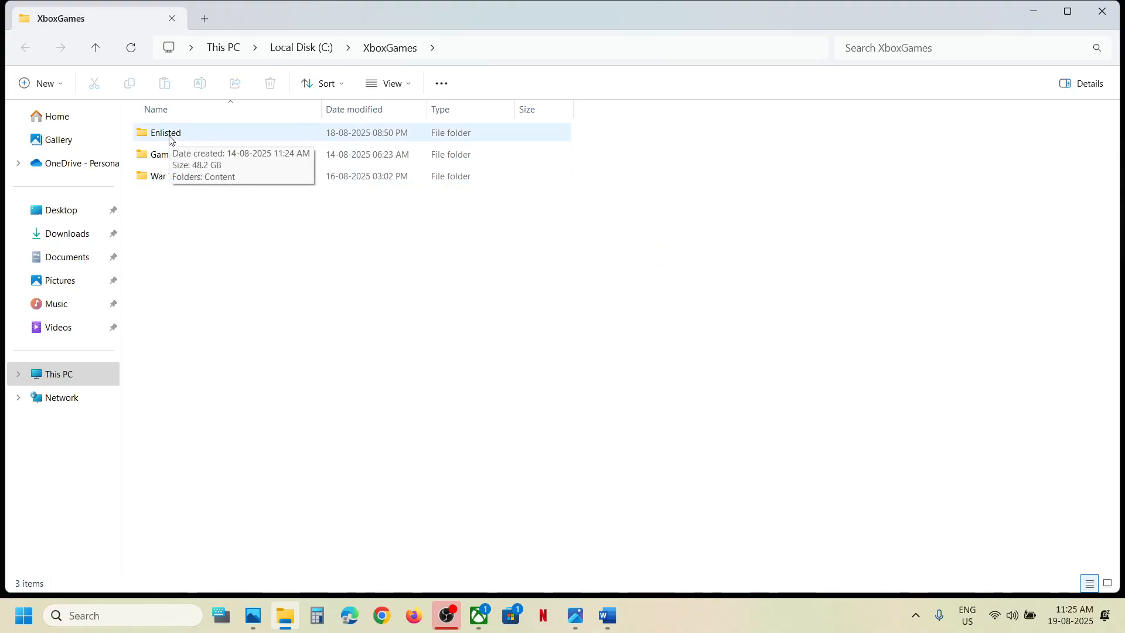
double_click(170, 138)
double_click(177, 137)
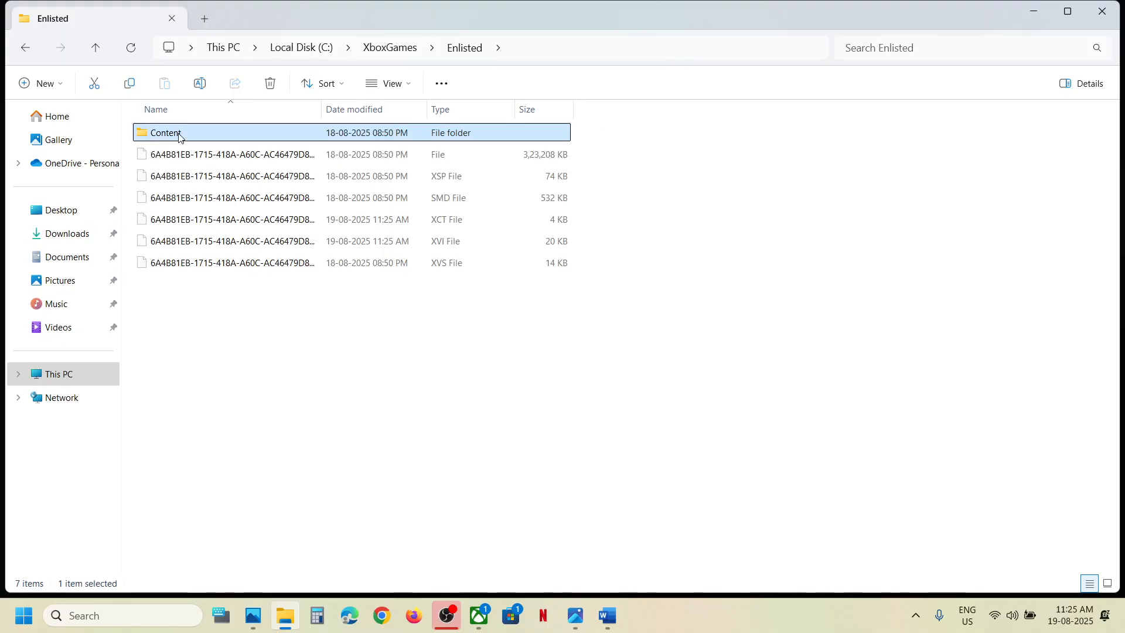
scroll(222, 342, down, 1)
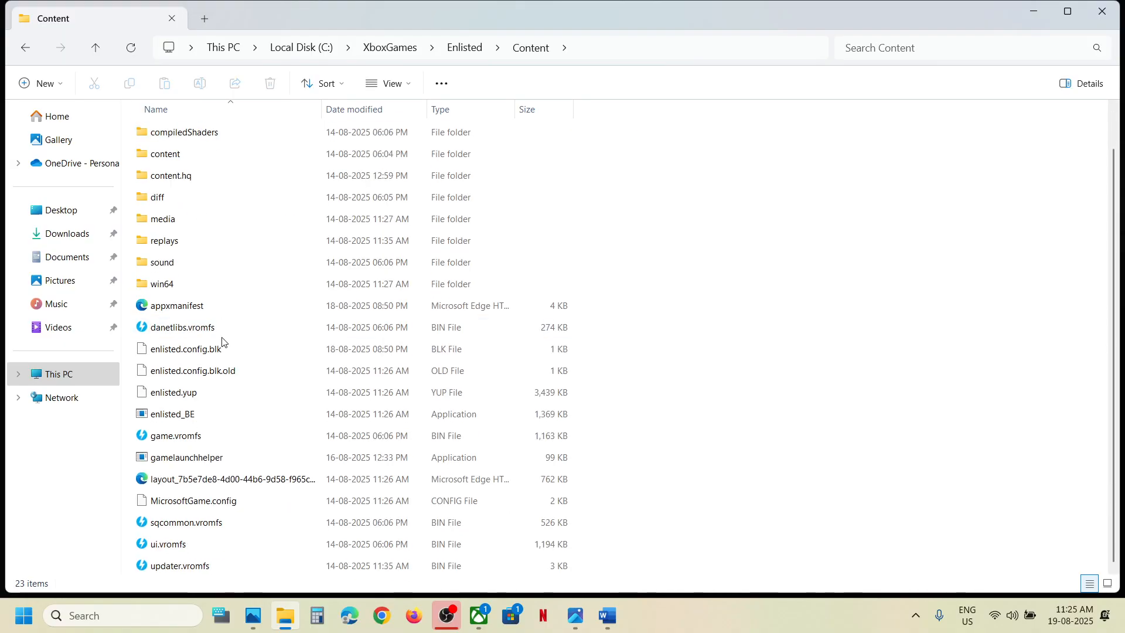
click(182, 464)
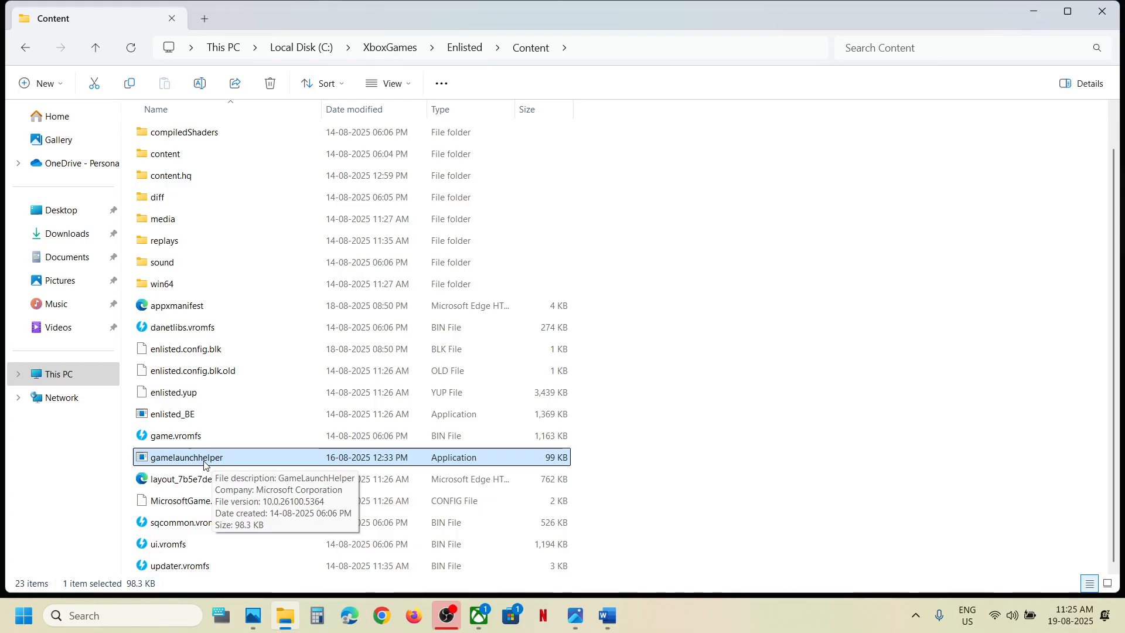
Run gamelaunchhelper as administrator, approve the prompt, then close the Enlisted launcher.
right_click(203, 465)
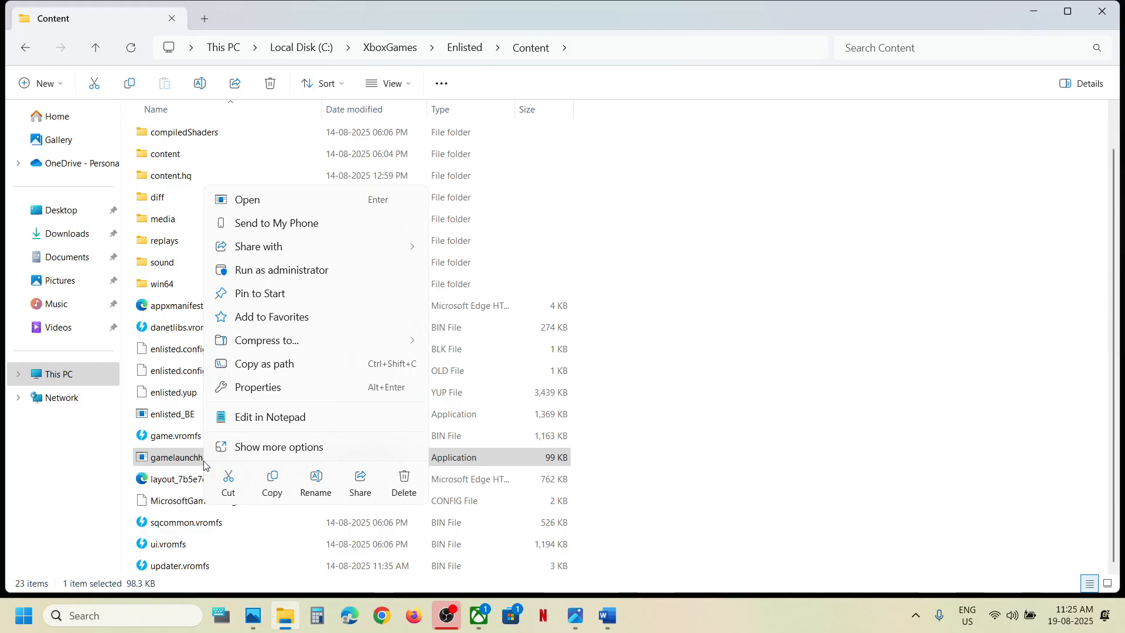
click(299, 277)
click(510, 463)
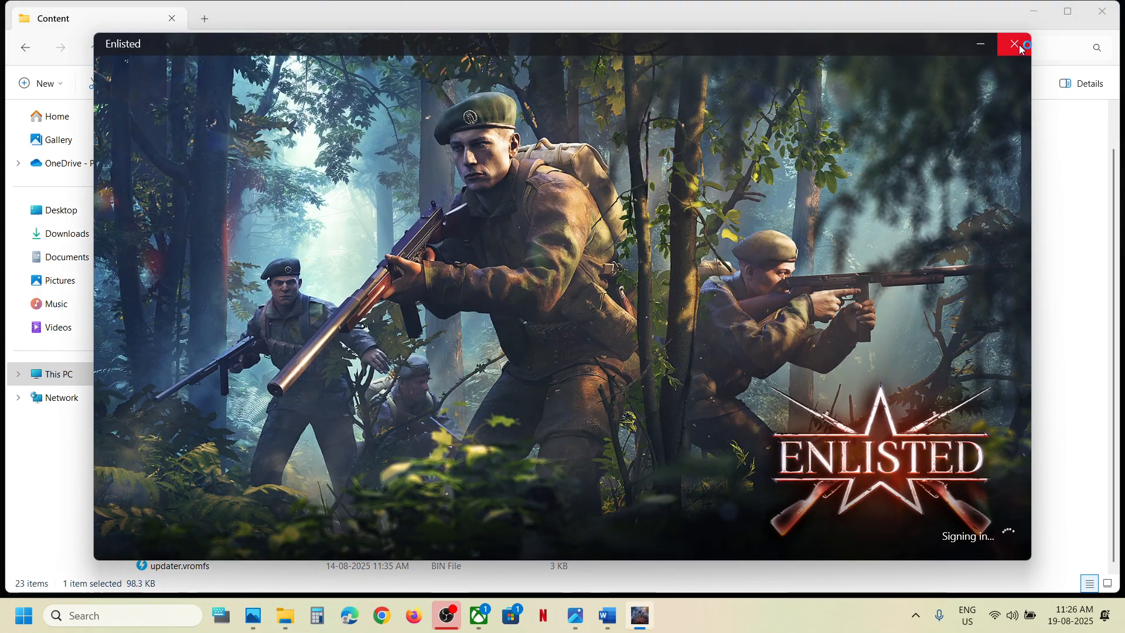
click(1015, 43)
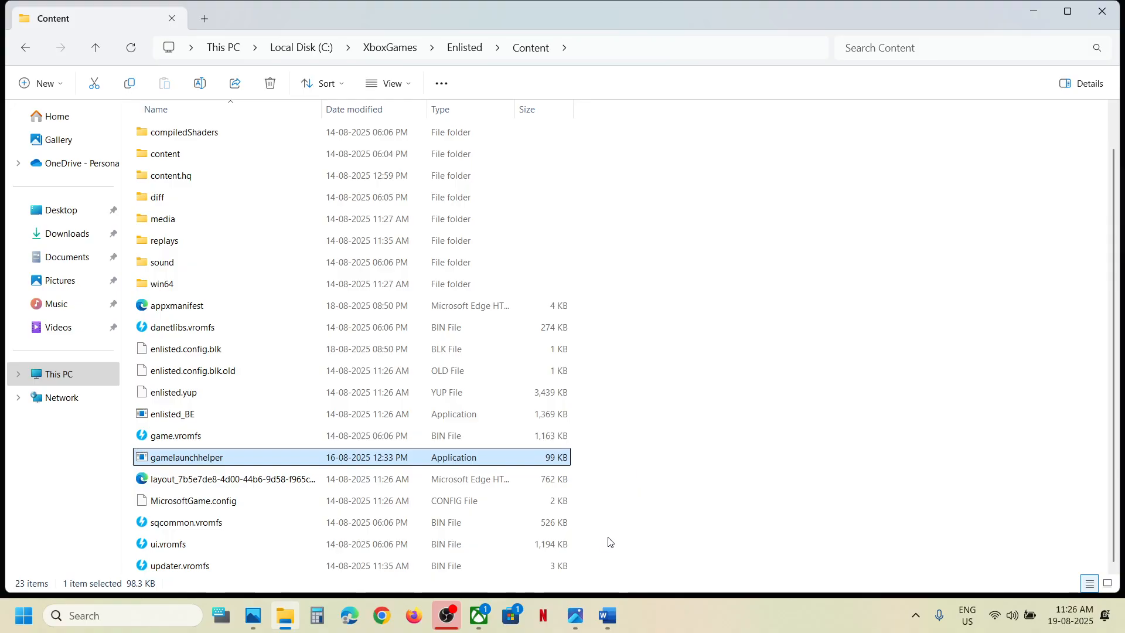
Highlight the Step 2 repair-tool instruction in Word, then close Enlisted's Manage window.
click(607, 615)
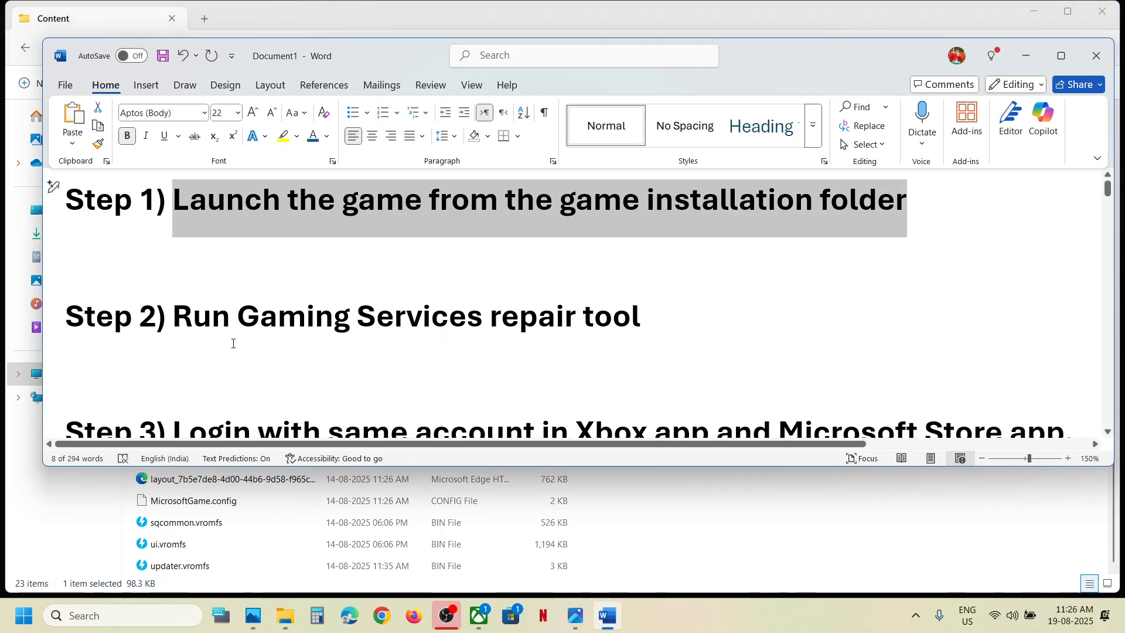
drag(204, 337, 577, 337)
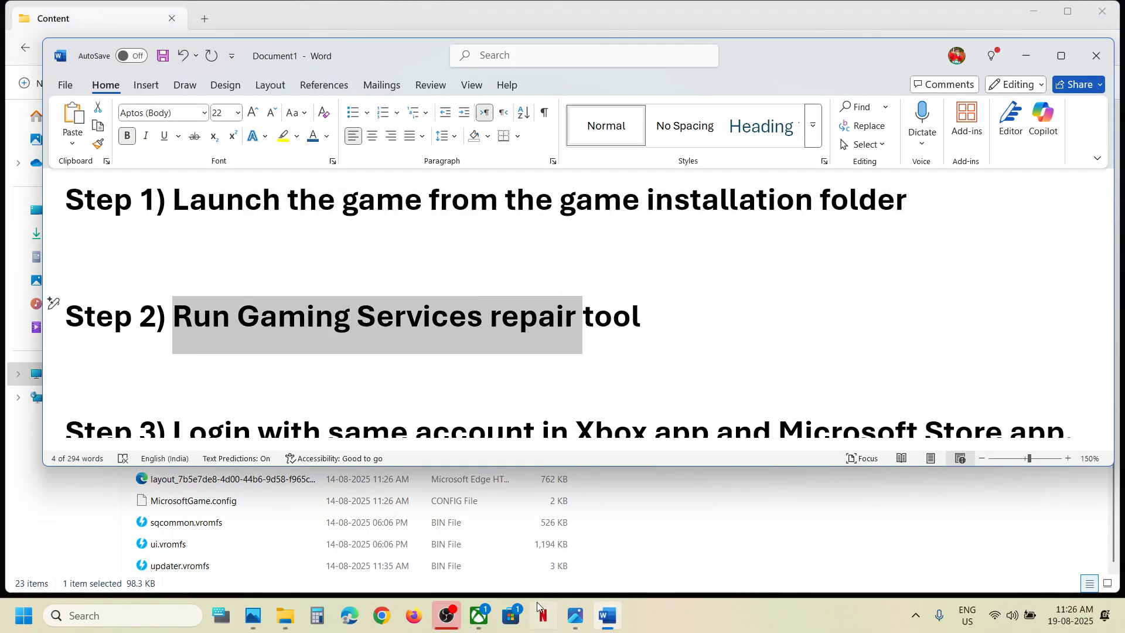
click(480, 617)
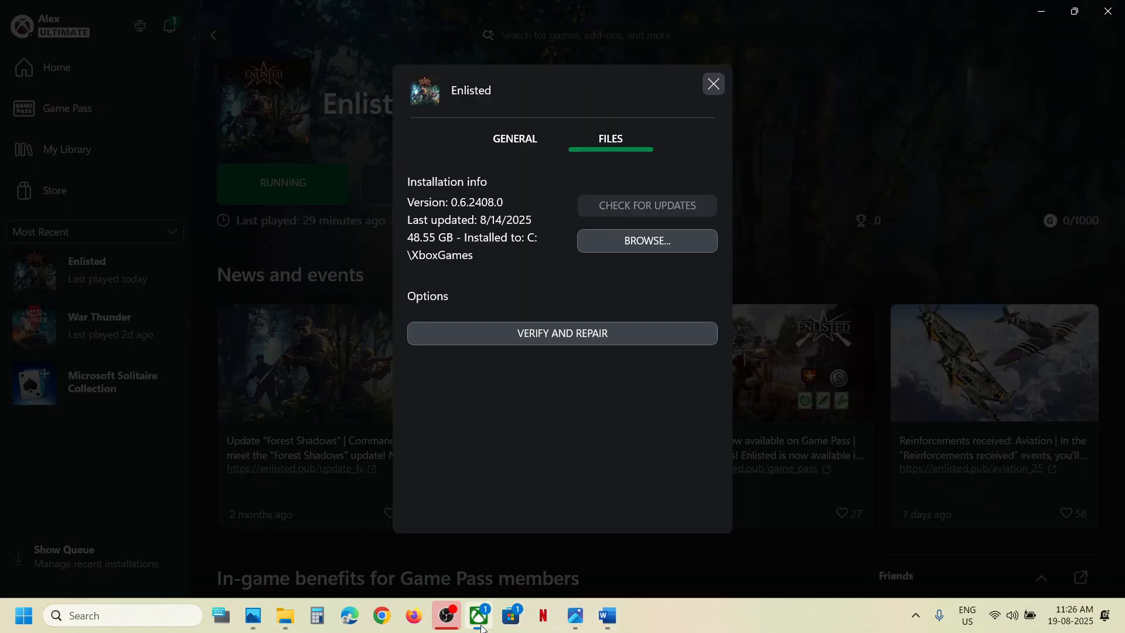
click(712, 83)
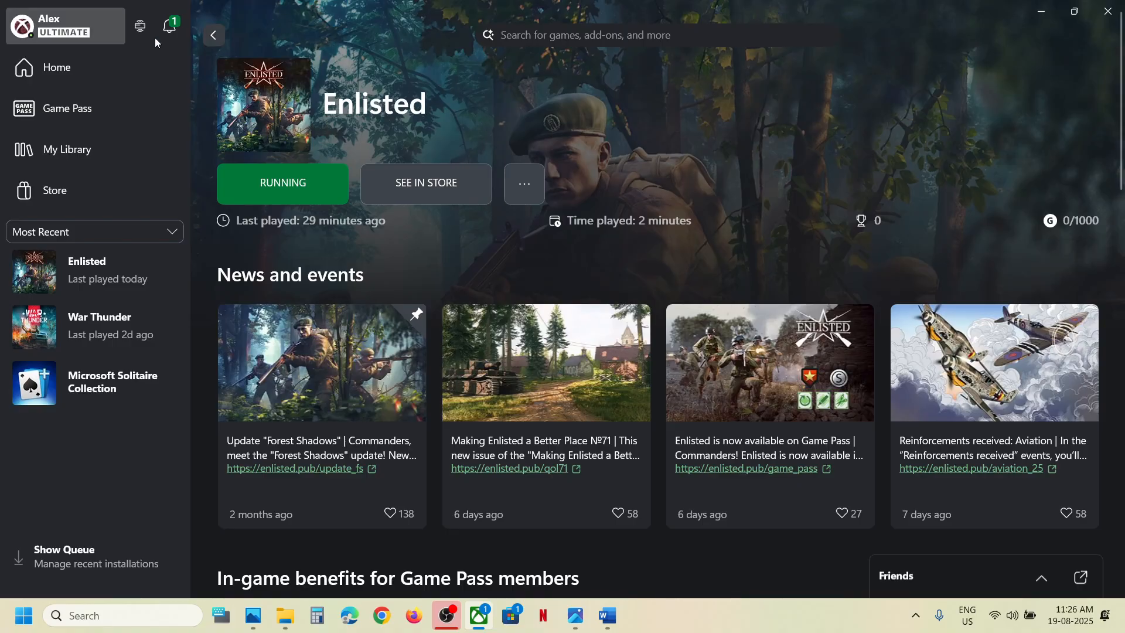
Run the Gaming Services Repair Tool from Profile > Support until all checks show Completed, then close it.
click(62, 32)
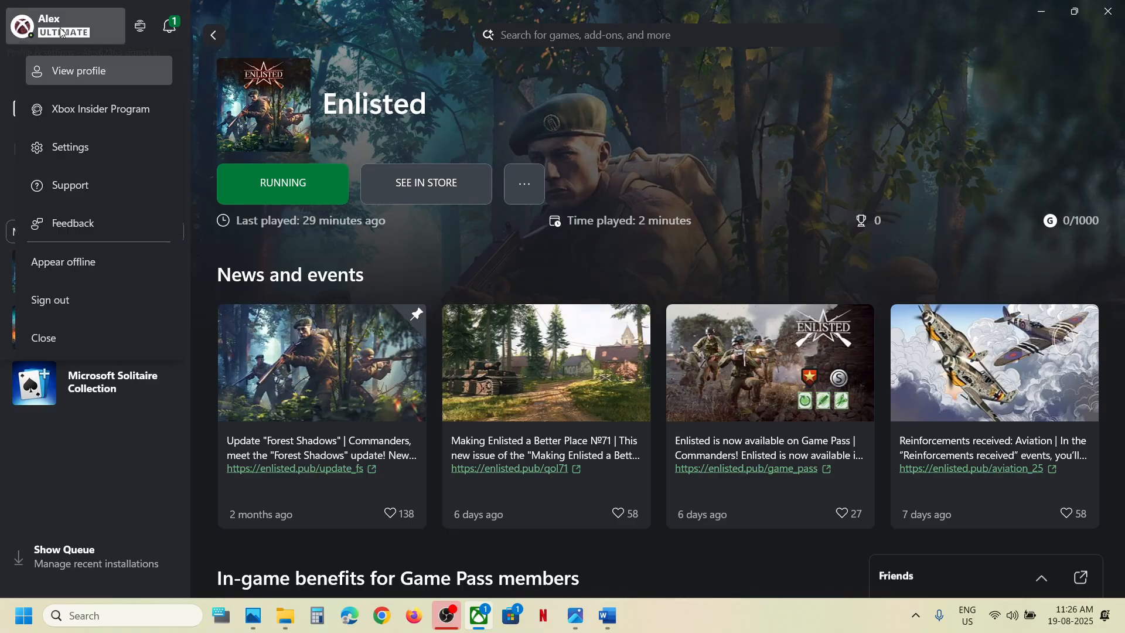
click(83, 192)
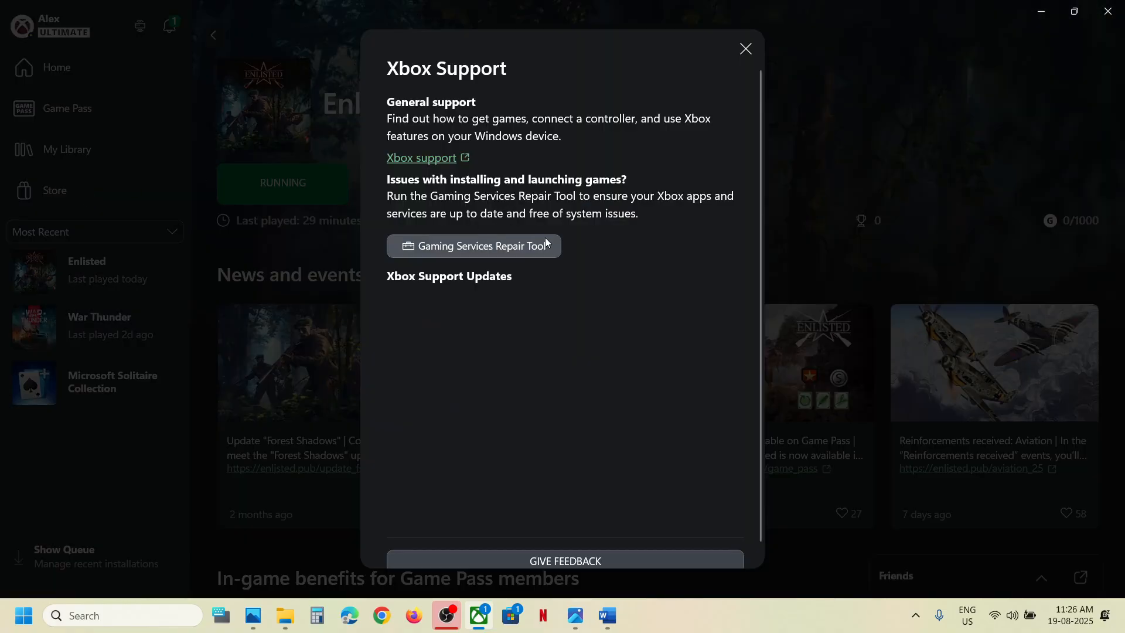
click(480, 243)
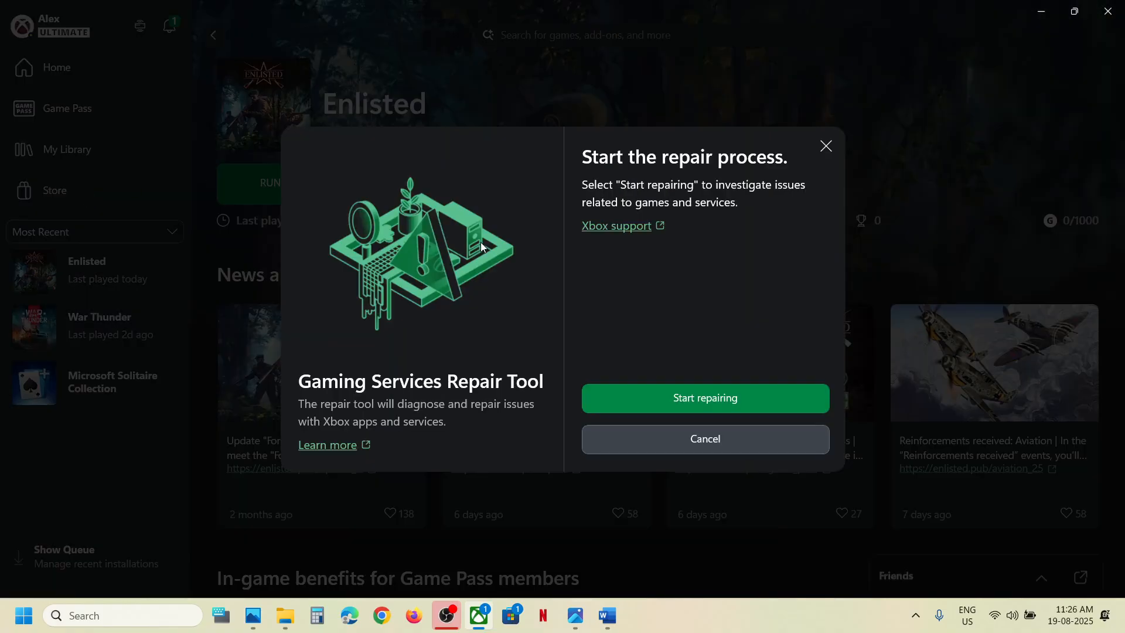
click(668, 395)
click(480, 432)
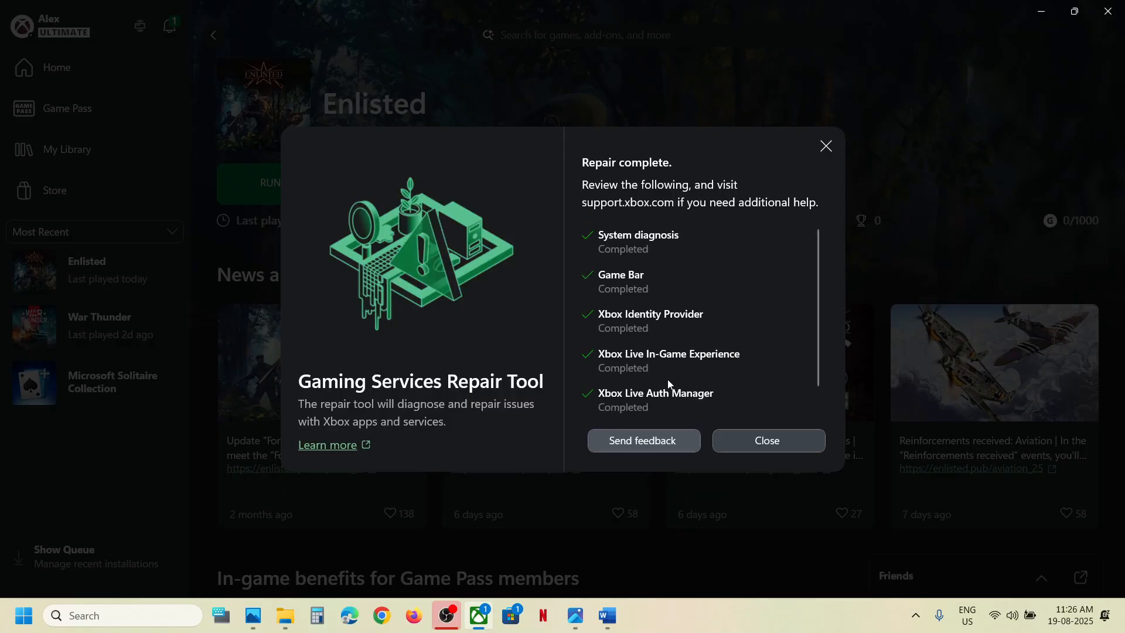
scroll(666, 379, down, 2)
click(766, 441)
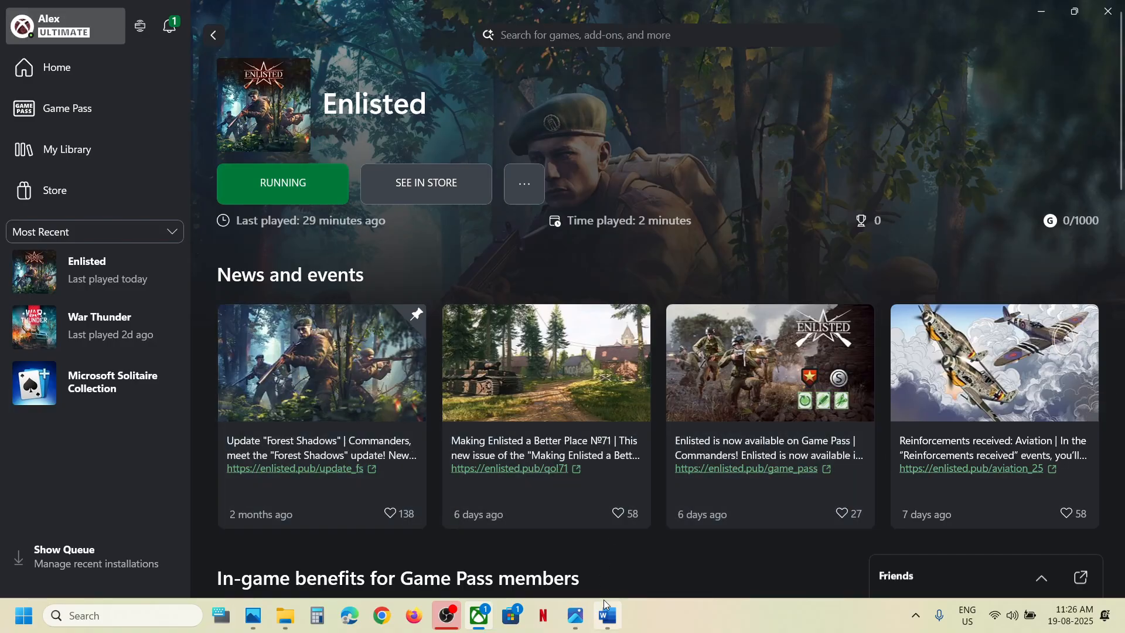
Copy 'Gaming Services repair tool' from the Word notes and search it in Chrome.
click(645, 528)
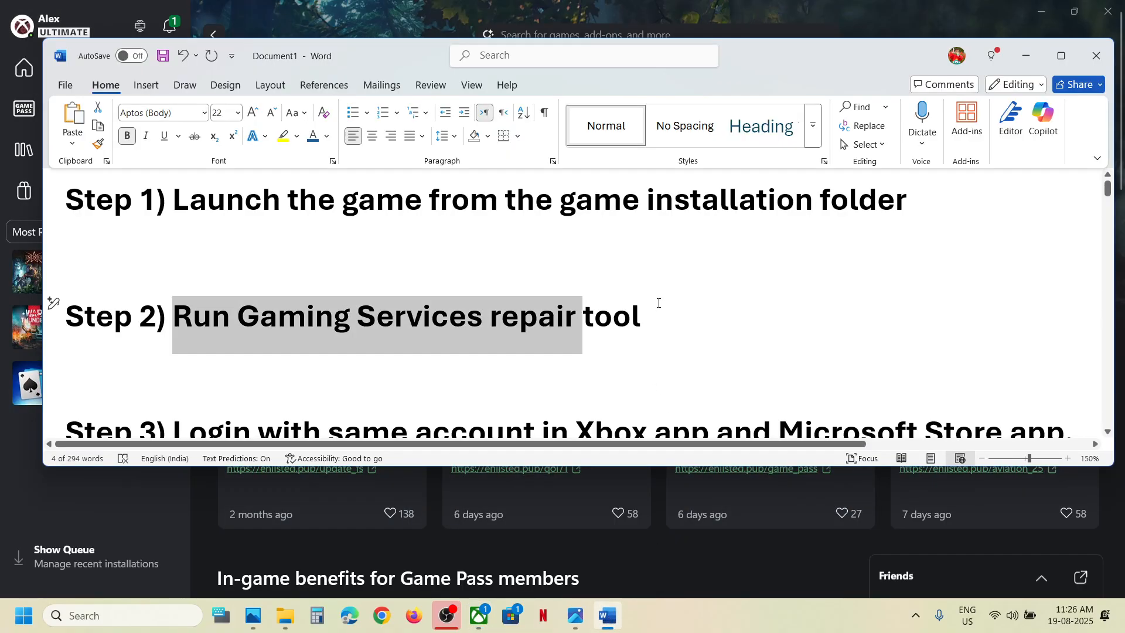
drag(659, 303, 237, 313)
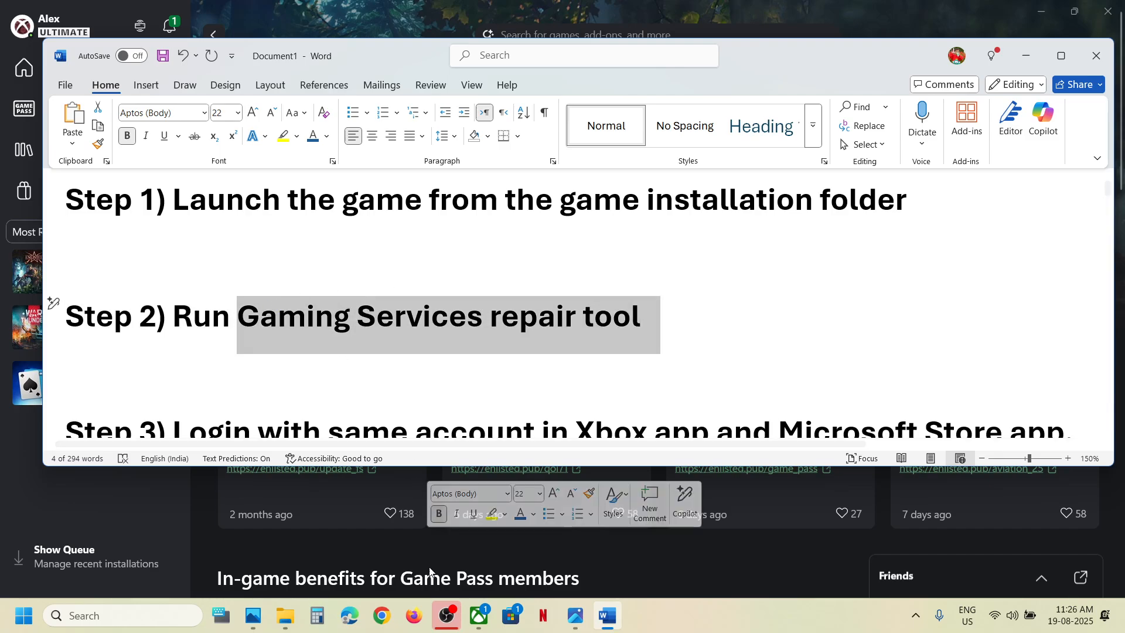
key(ctrl+c)
click(382, 616)
key(ctrl+v)
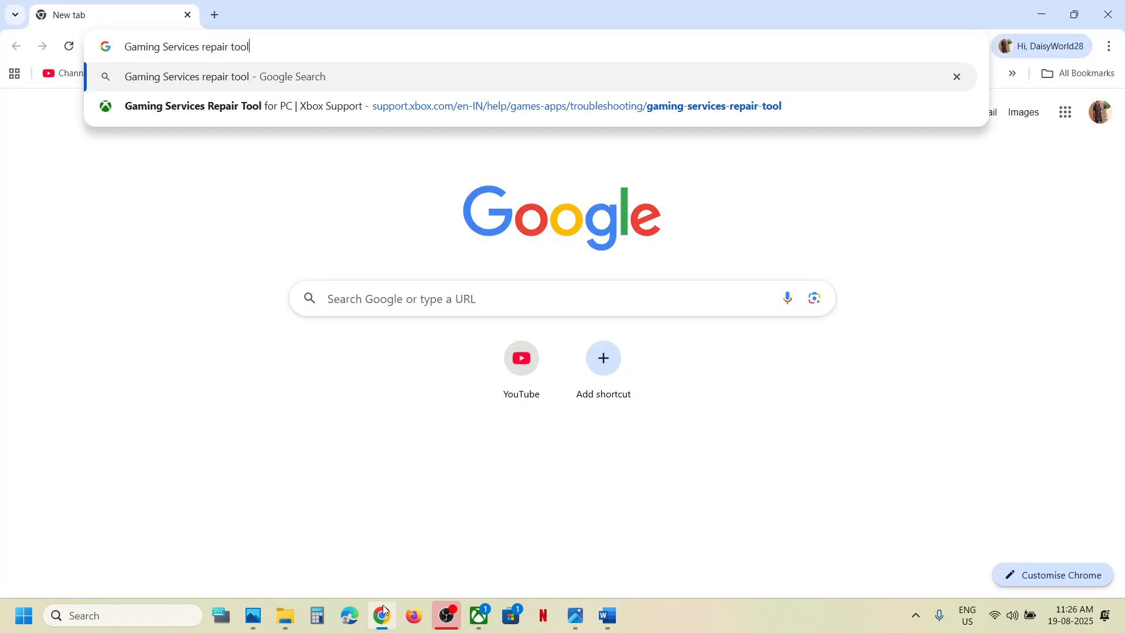
key(Return)
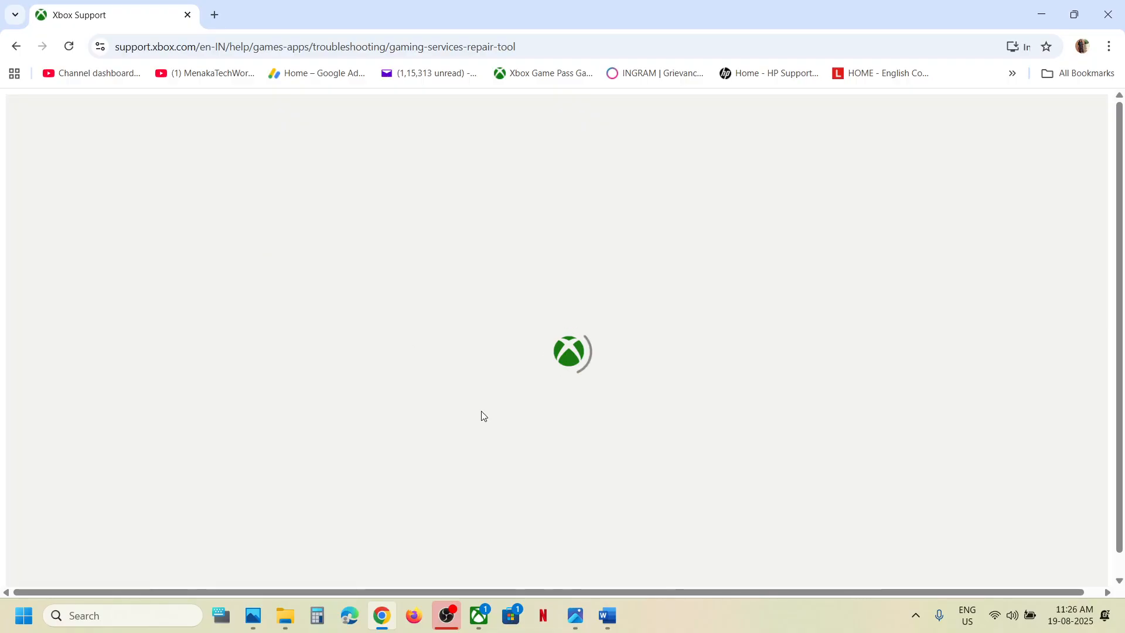
Expand the Downloadable version section and download the Gaming Services Repair Tool.
scroll(299, 414, down, 3)
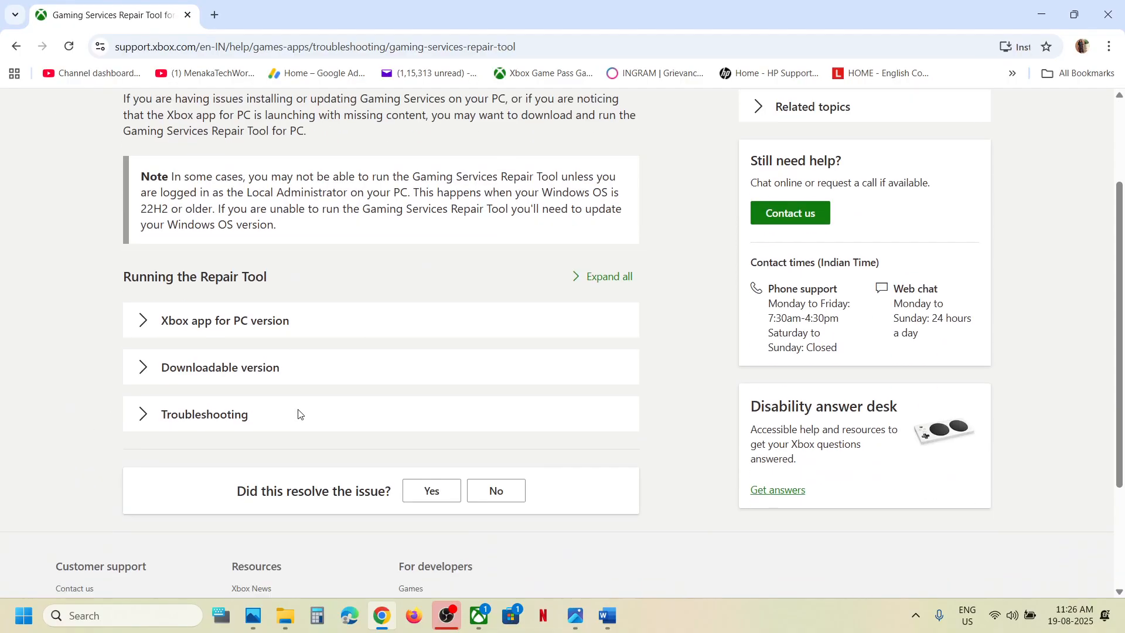
click(208, 416)
scroll(208, 416, down, 10)
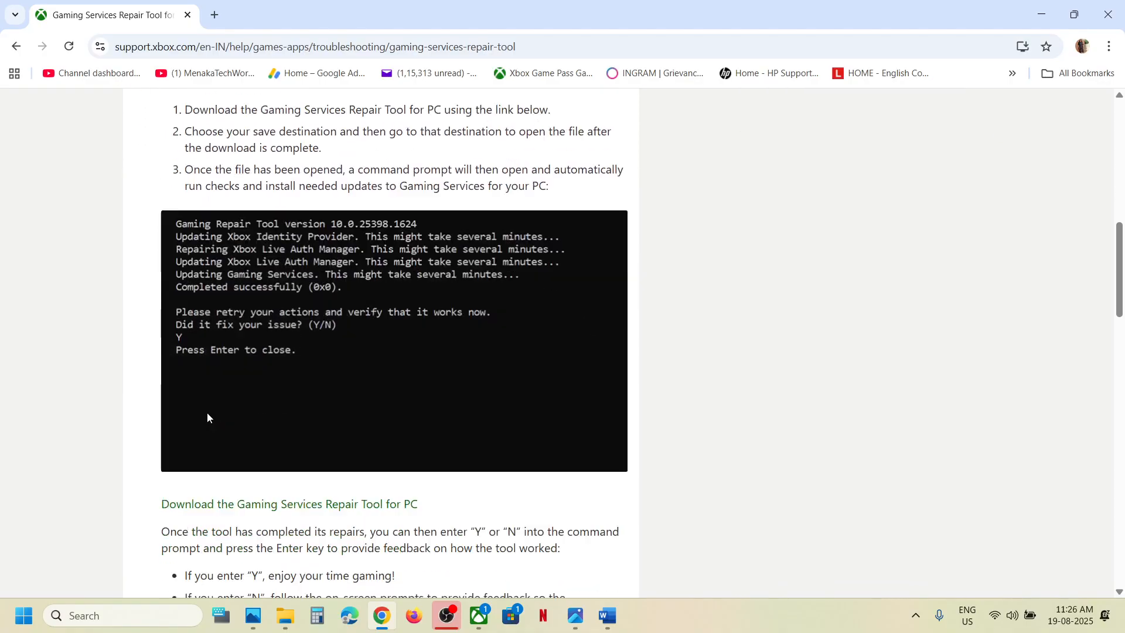
click(251, 262)
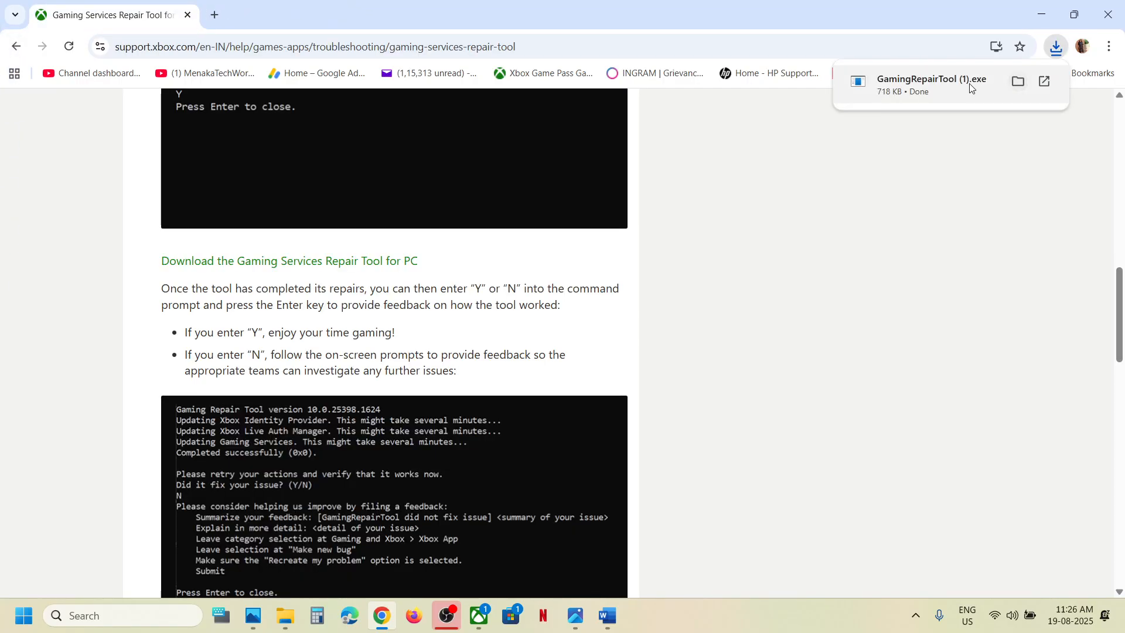
Run GamingRepairTool (1).exe as administrator until 'Completed successfully (0x0)', then close its console.
click(943, 91)
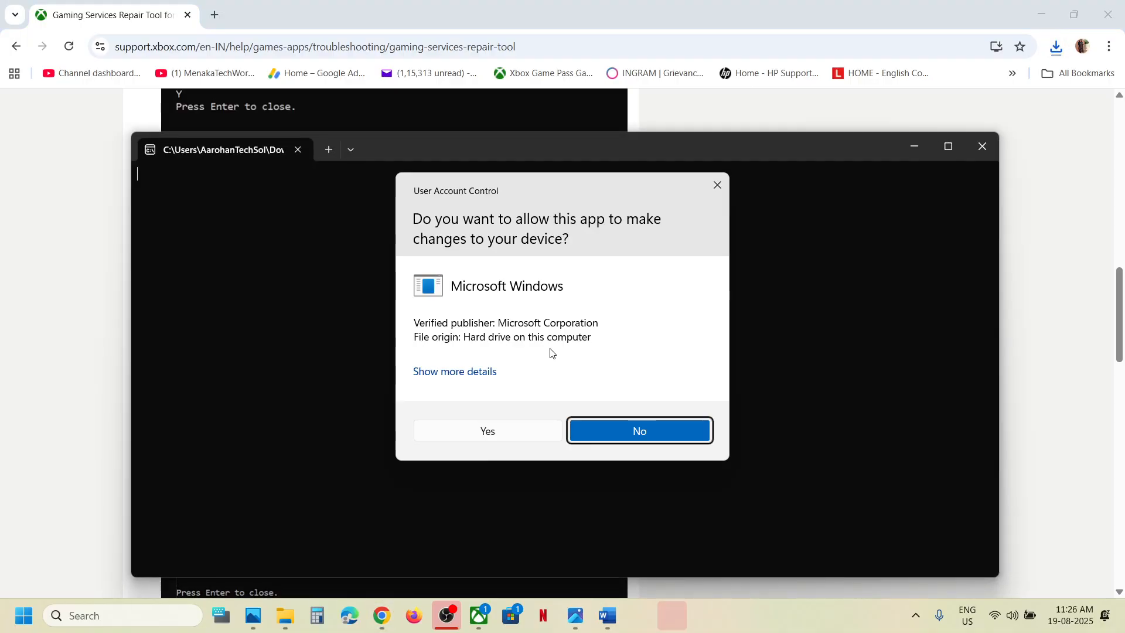
click(487, 431)
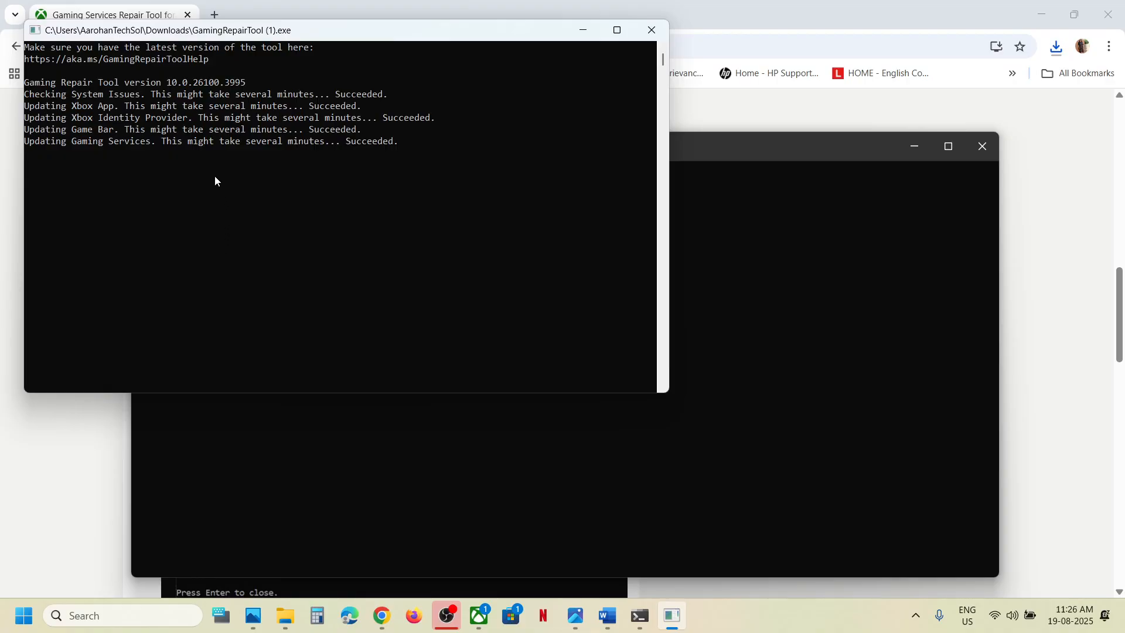
drag(35, 154, 162, 158)
click(651, 30)
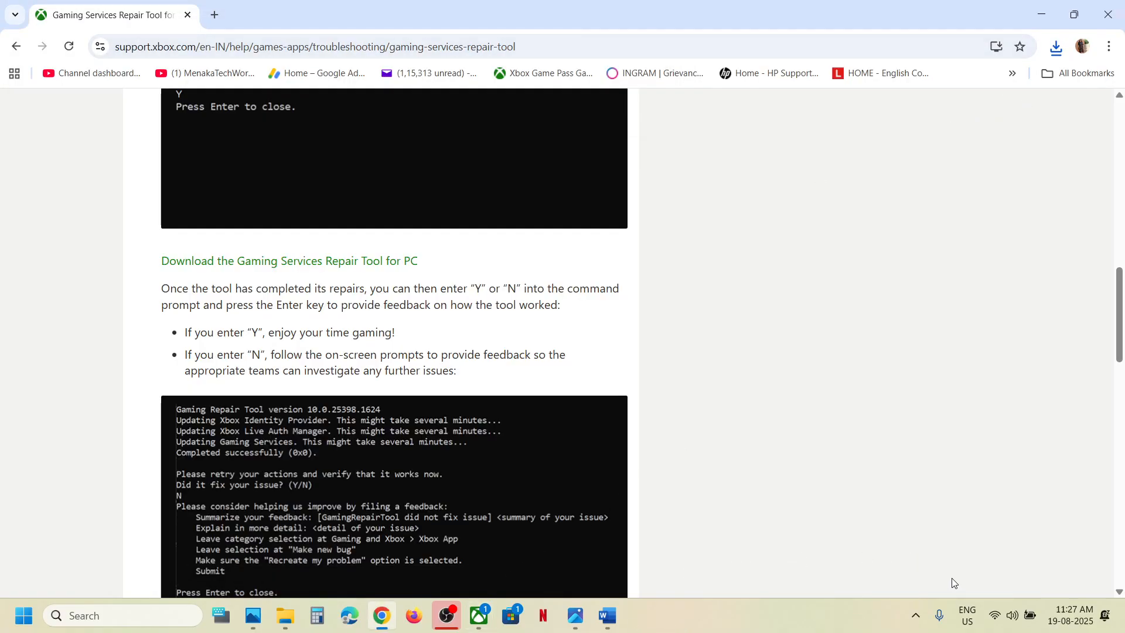
Open the Xbox app to the Enlisted page from the system tray icon.
click(917, 617)
right_click(918, 577)
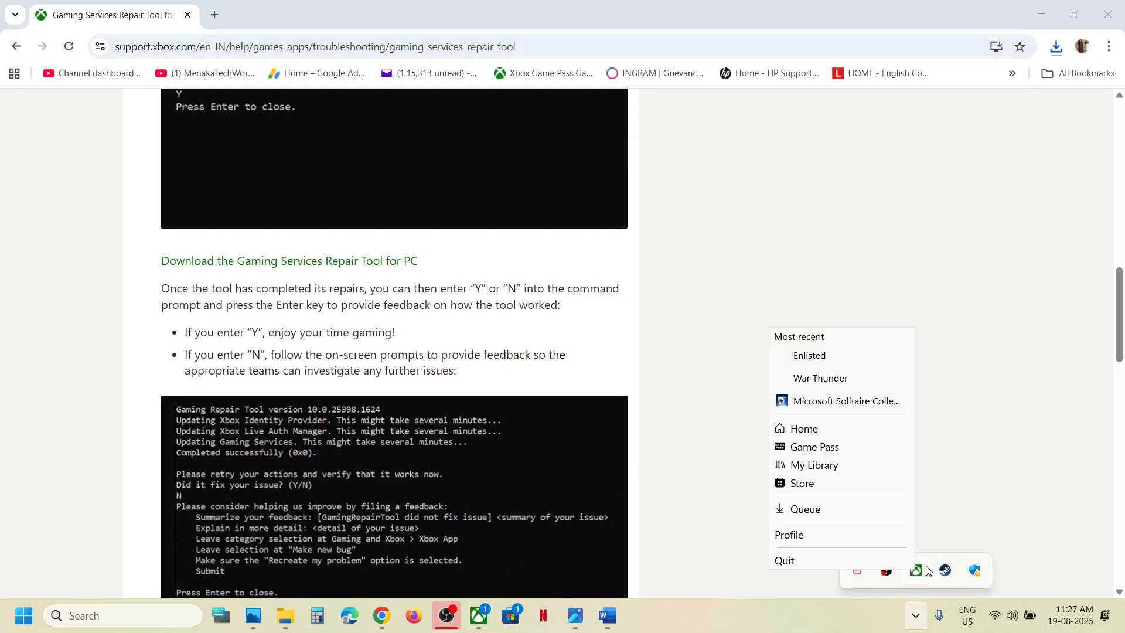
click(923, 577)
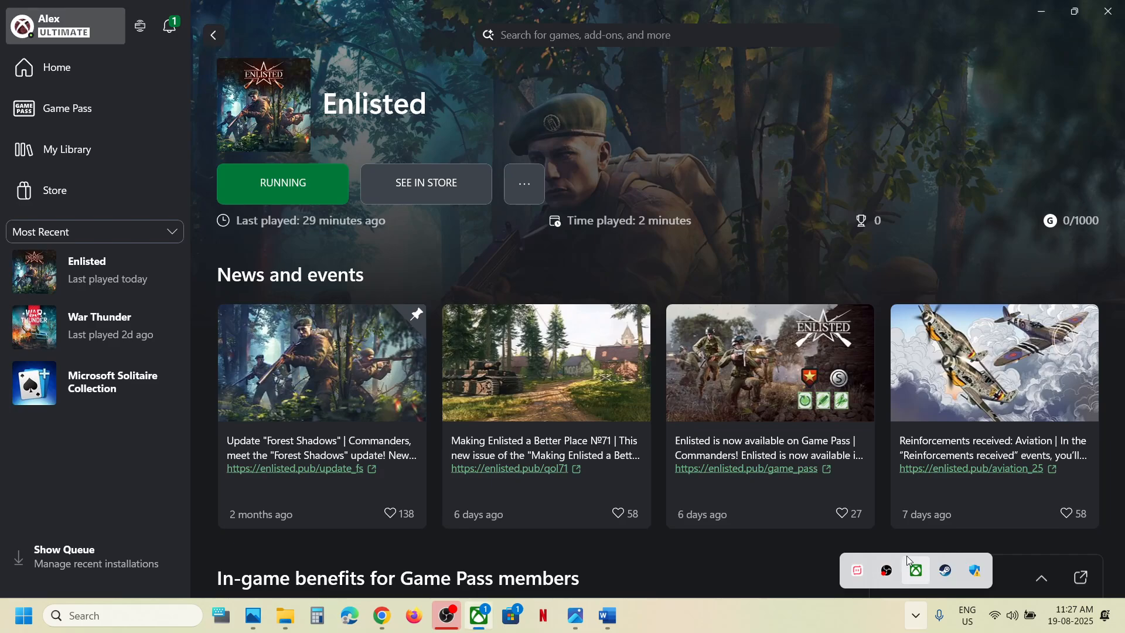
click(429, 249)
Highlight Step 3's same-account instruction in Word, then launch Microsoft Store.
click(601, 625)
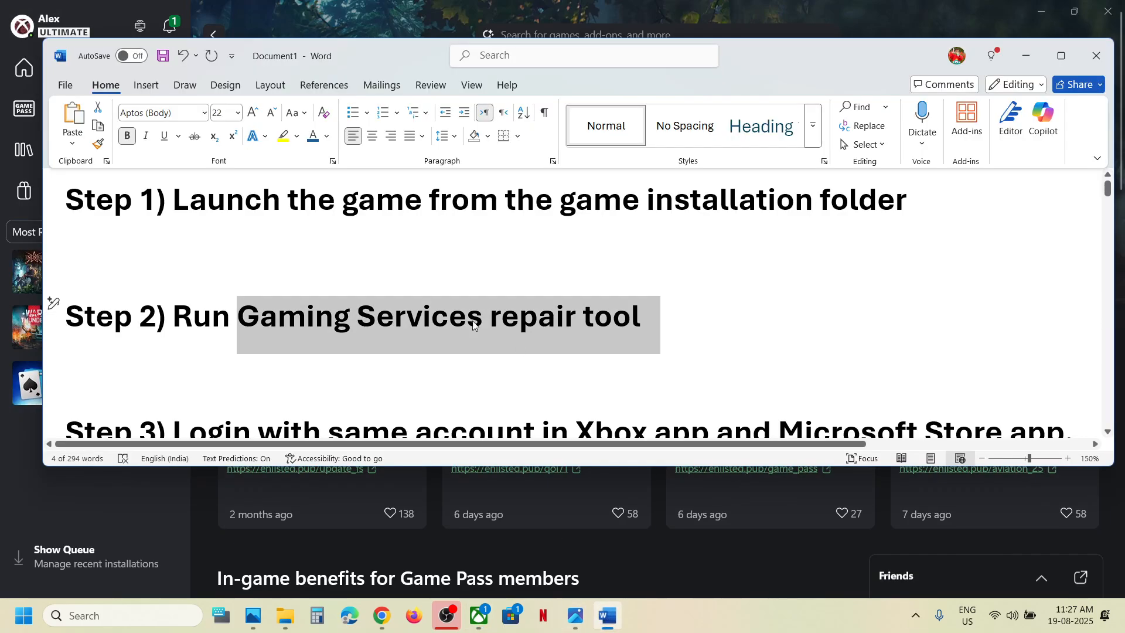
scroll(439, 322, down, 3)
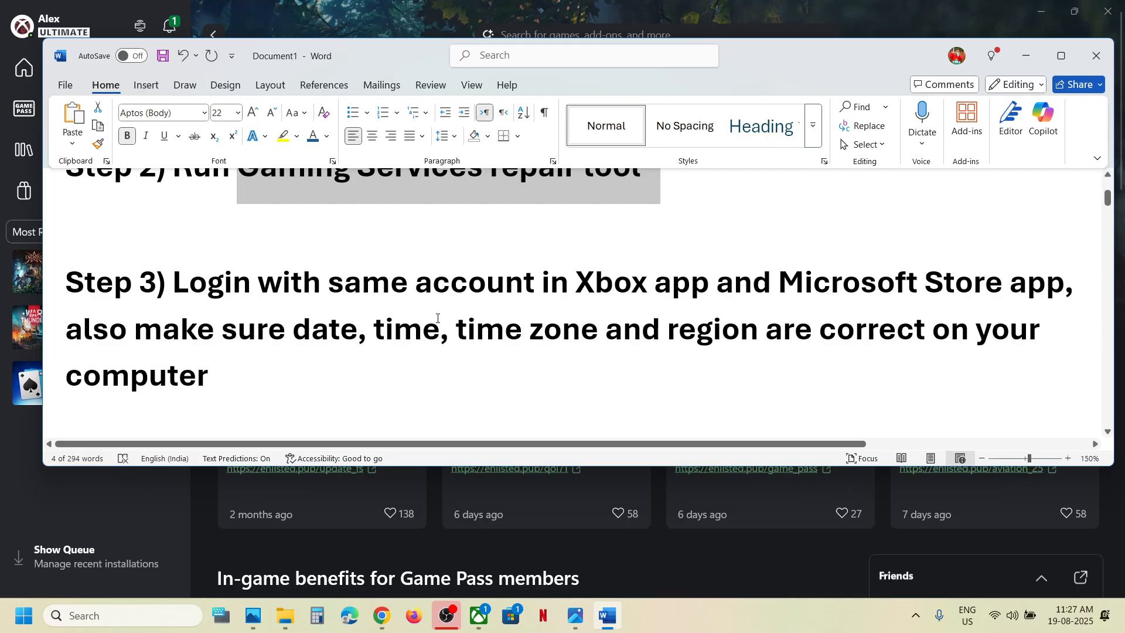
drag(332, 278, 918, 284)
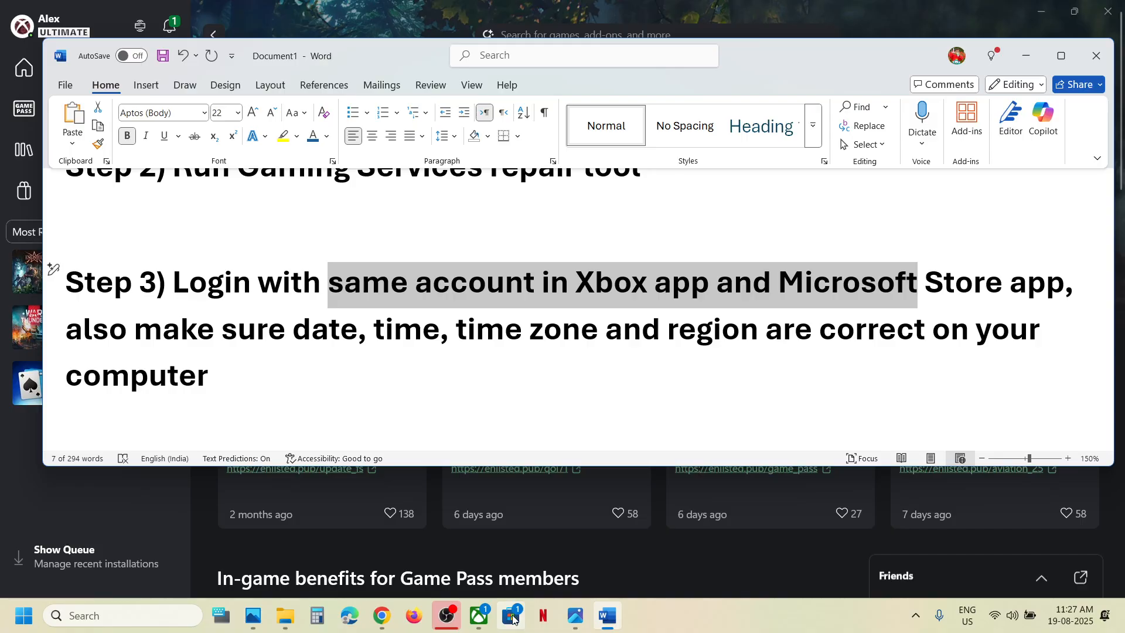
click(512, 616)
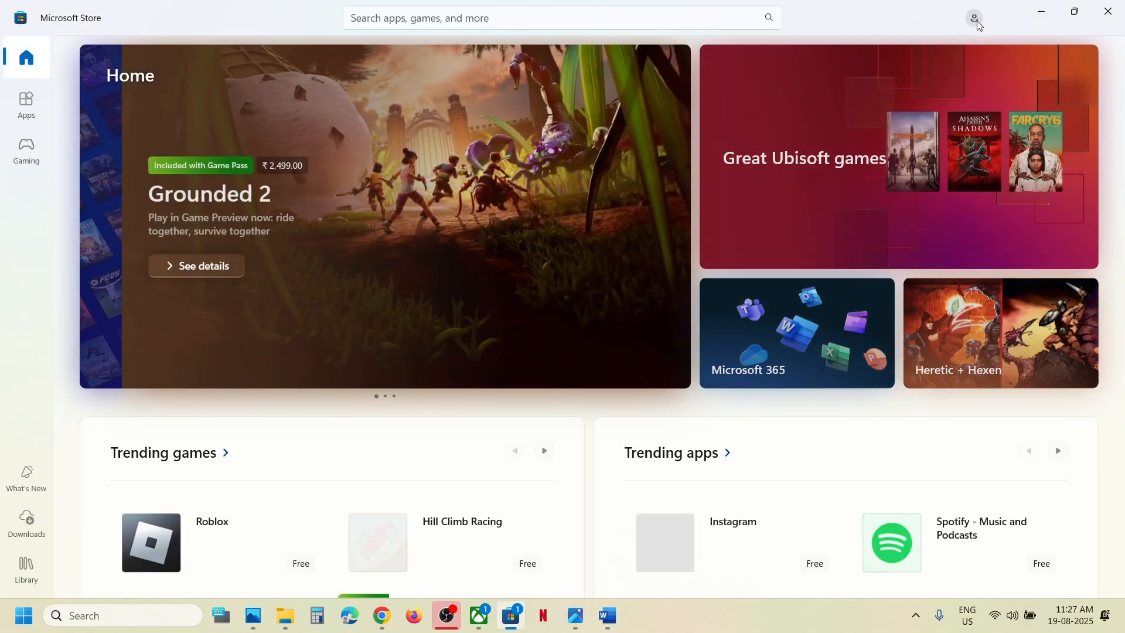
Sign in to Microsoft Store with the second Microsoft account and enter the PIN.
click(976, 20)
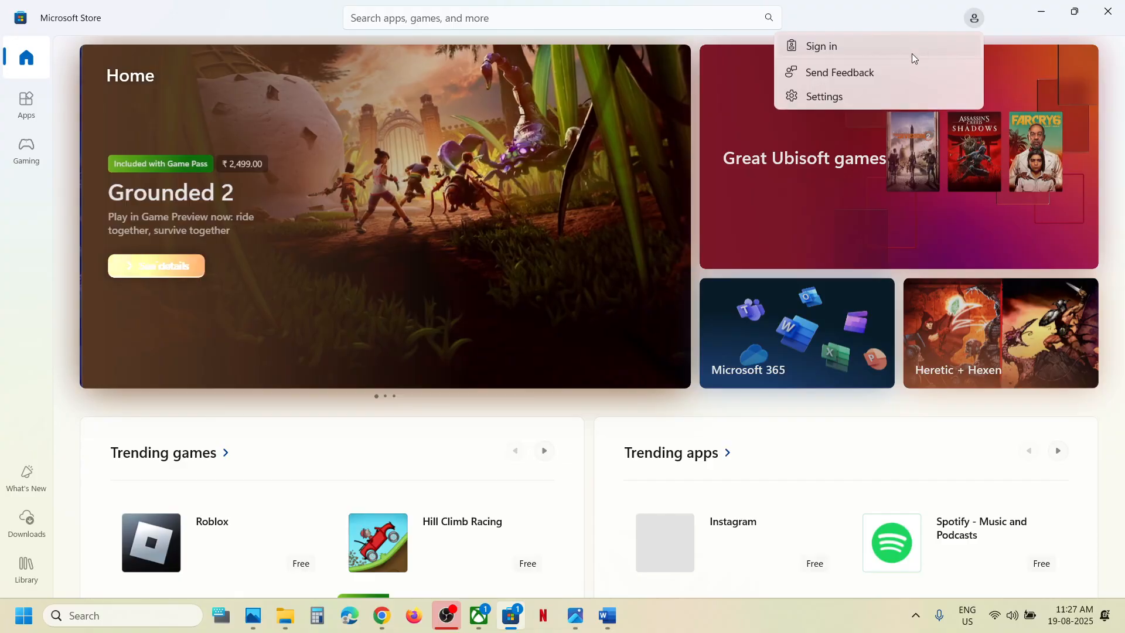
click(846, 46)
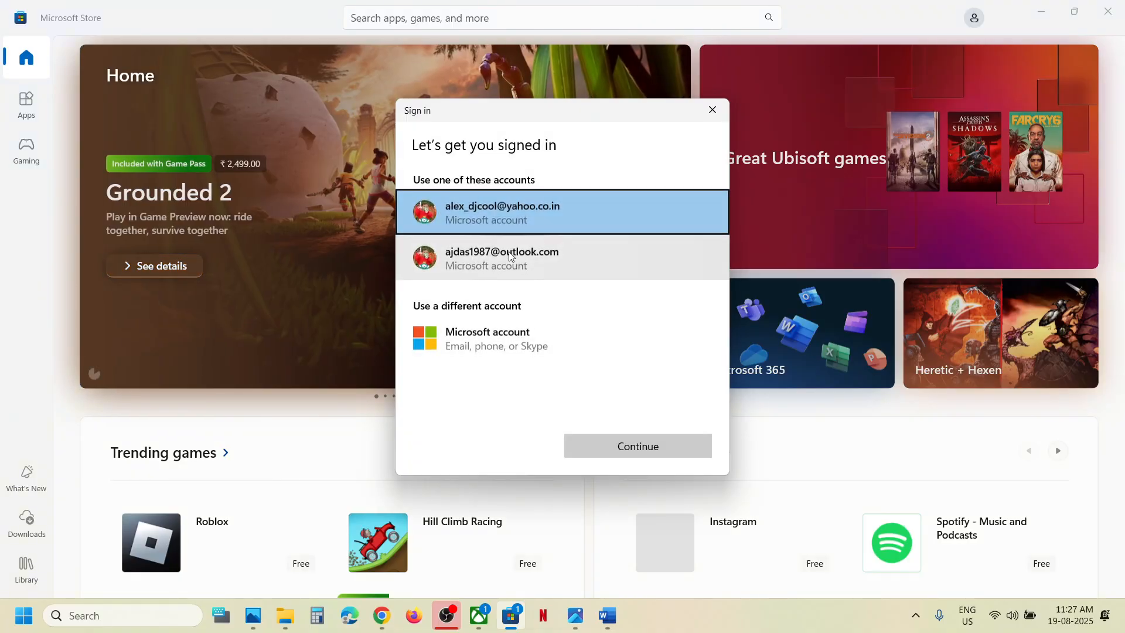
click(509, 258)
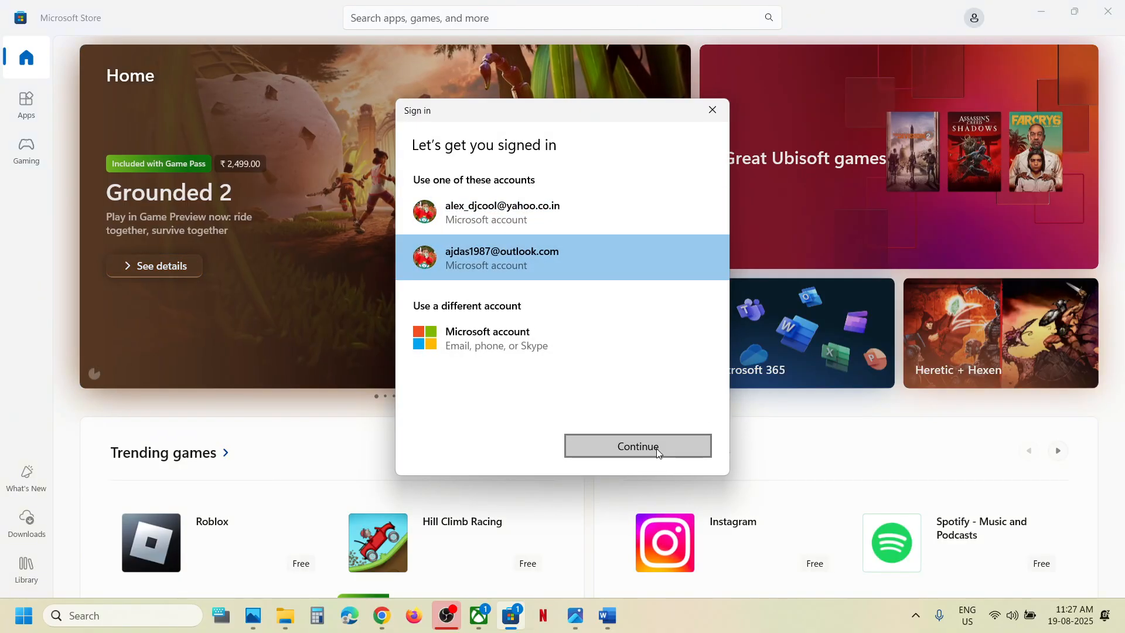
click(657, 449)
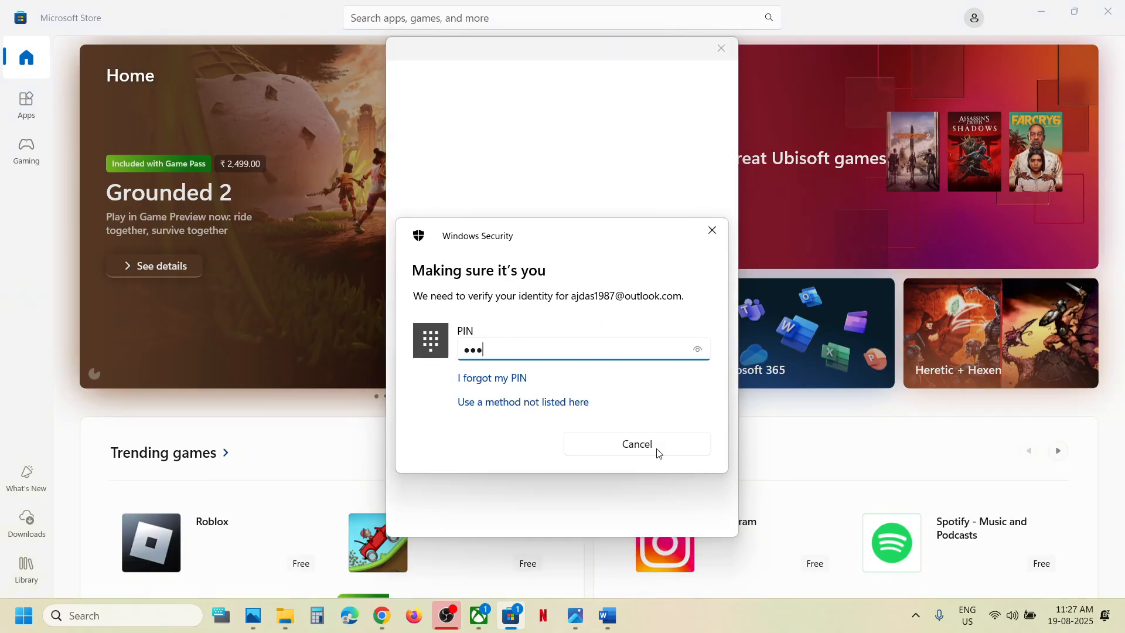
text(0)
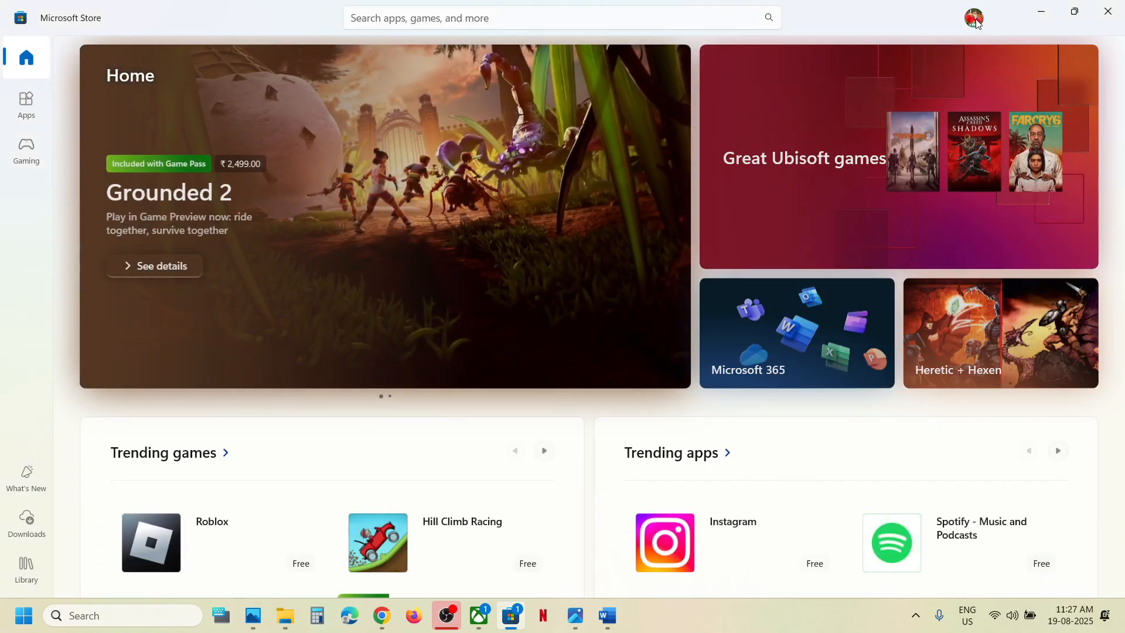
Sign out of the Store and sign back in with the same account, verifying with the PIN.
click(976, 19)
click(817, 82)
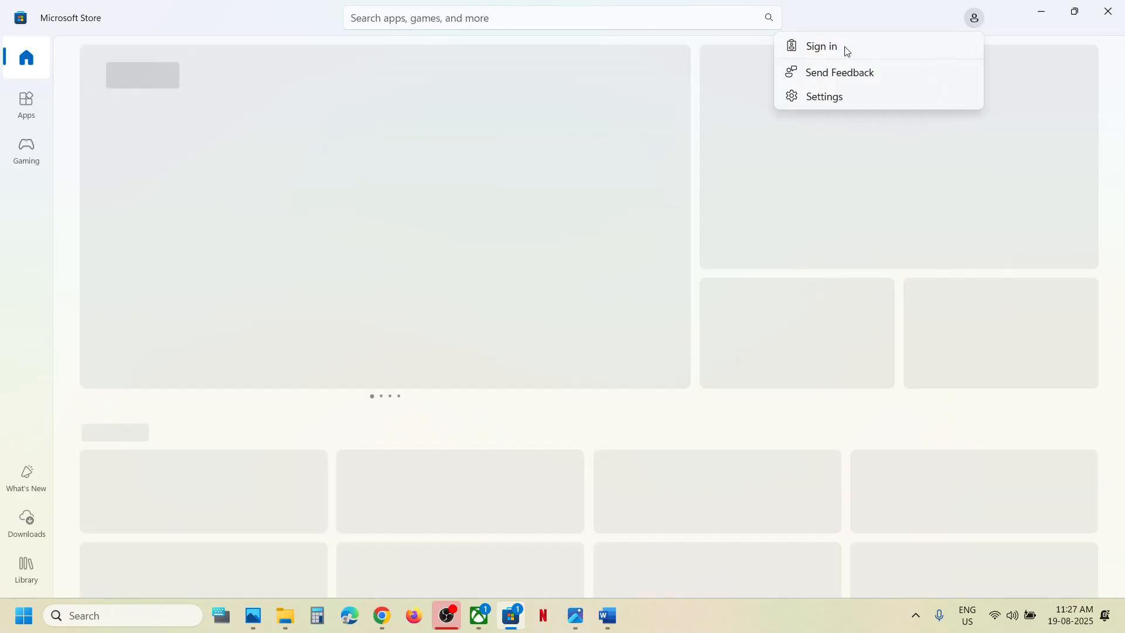
click(847, 47)
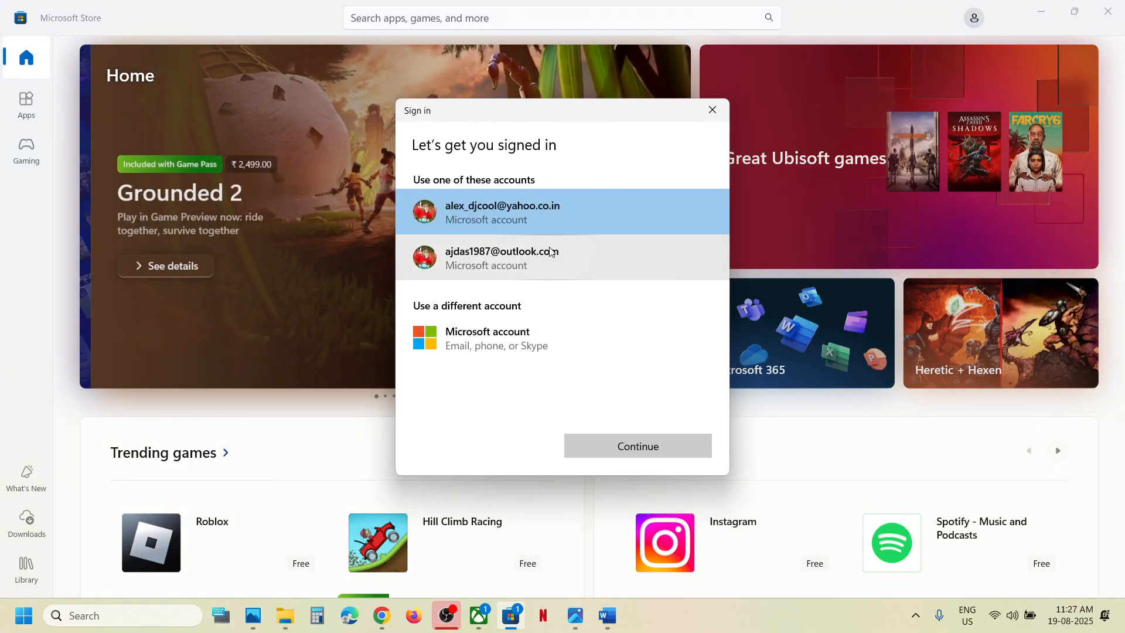
click(525, 270)
click(640, 452)
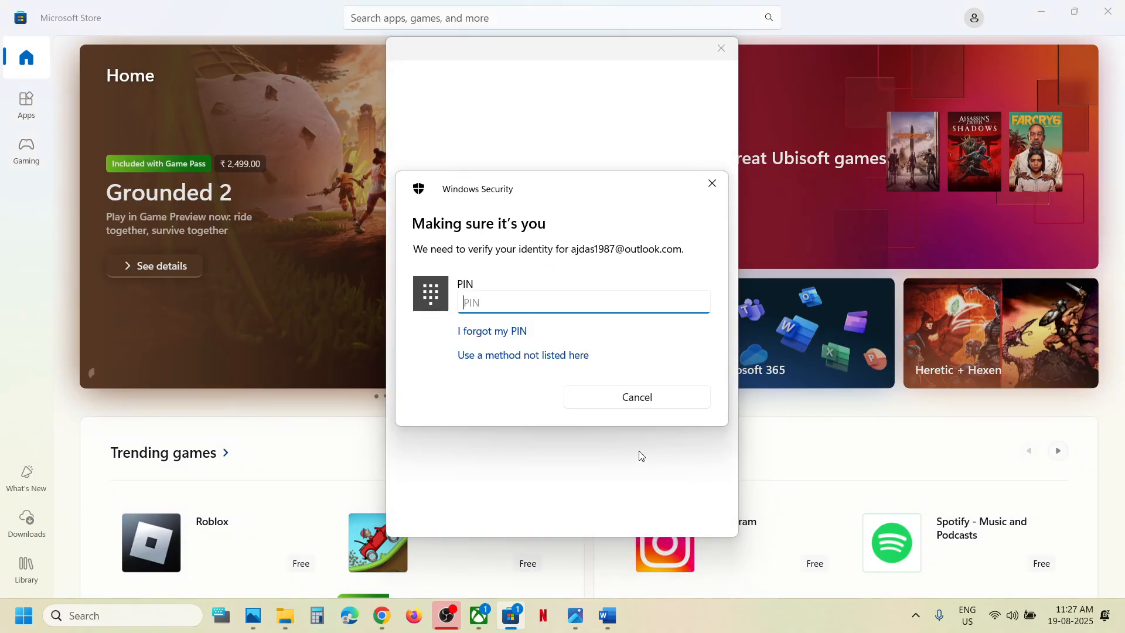
text(0)
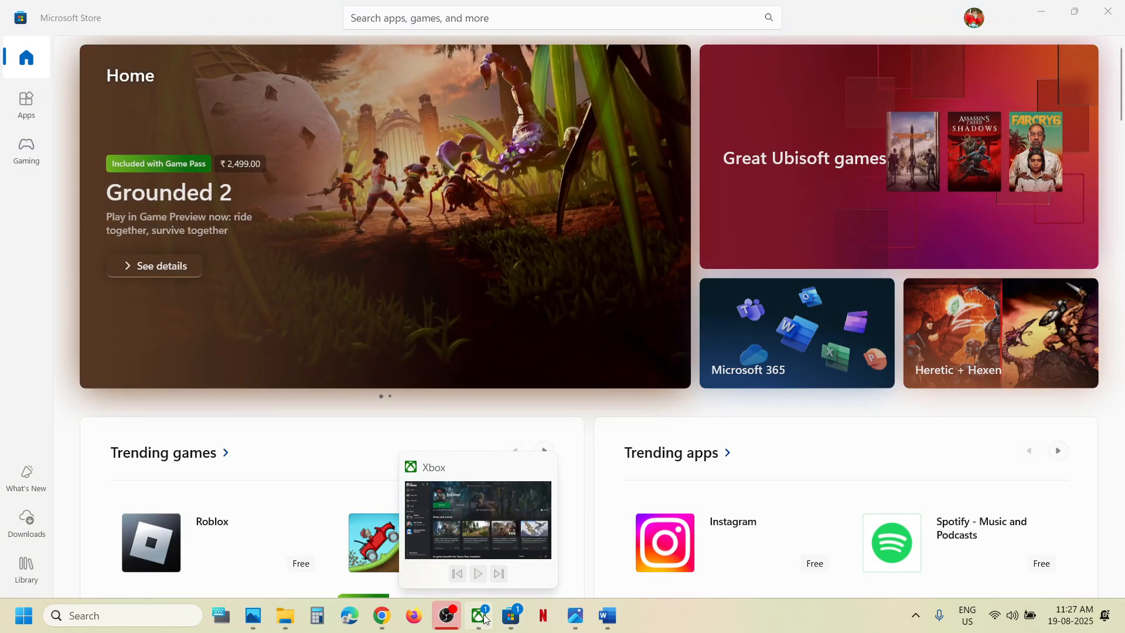
Sign out of the Xbox app and sign back in with the same Microsoft account as the Store.
click(486, 619)
click(69, 29)
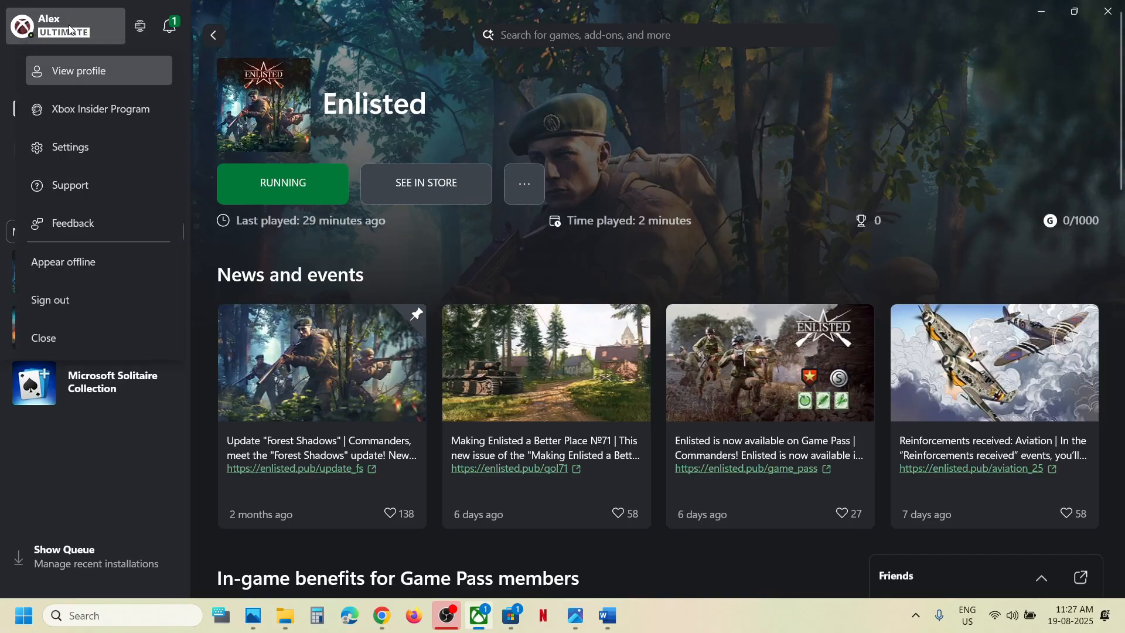
click(62, 305)
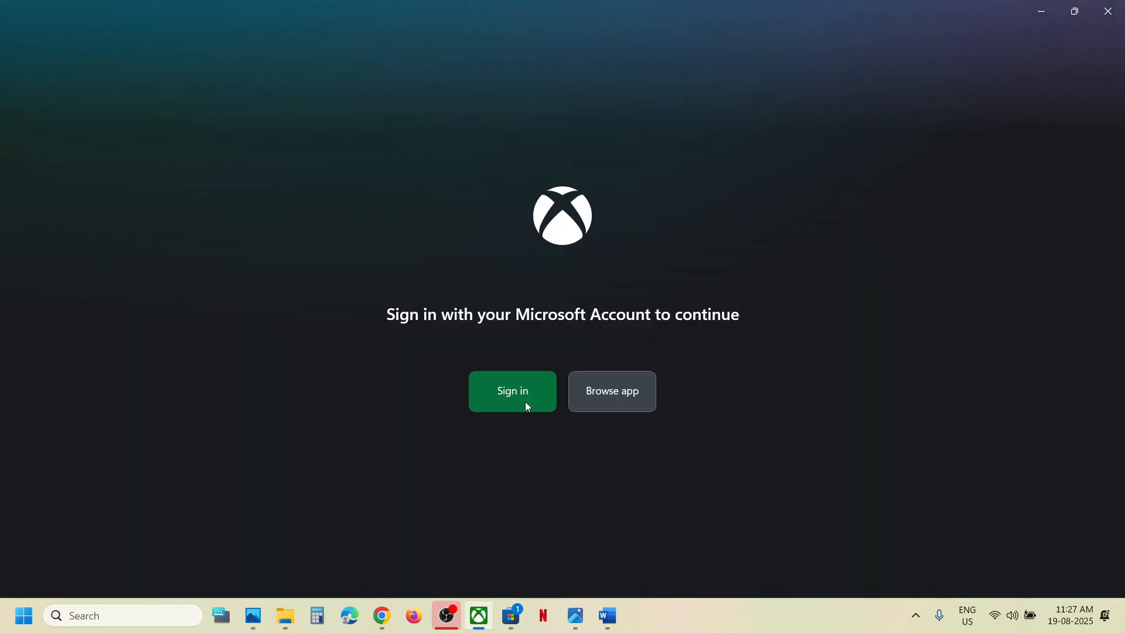
click(525, 402)
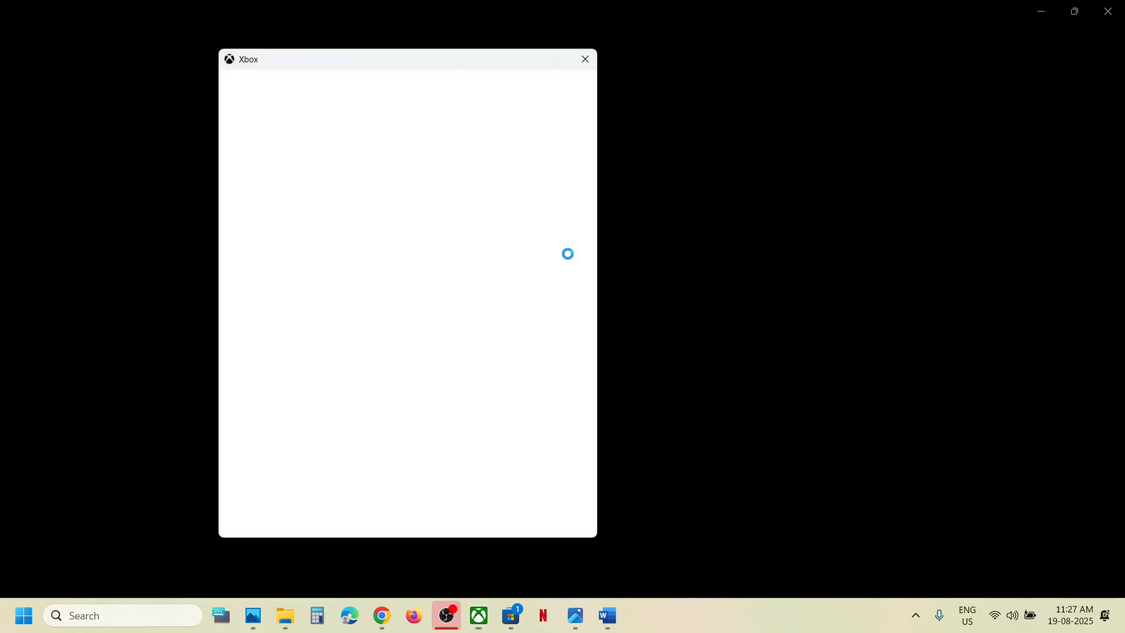
click(378, 261)
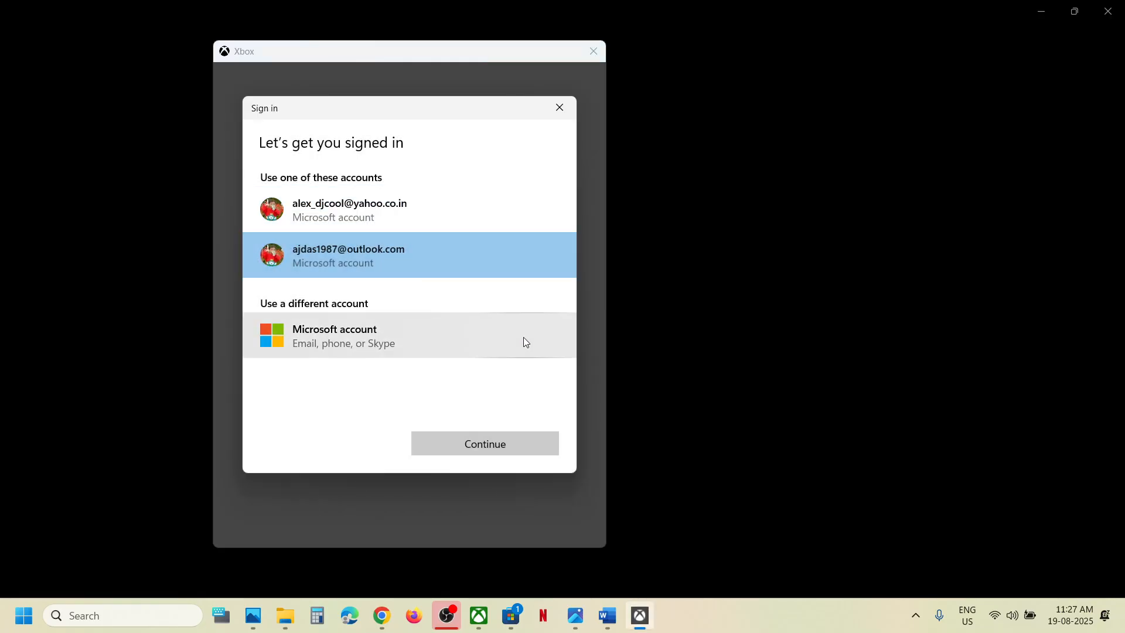
click(495, 445)
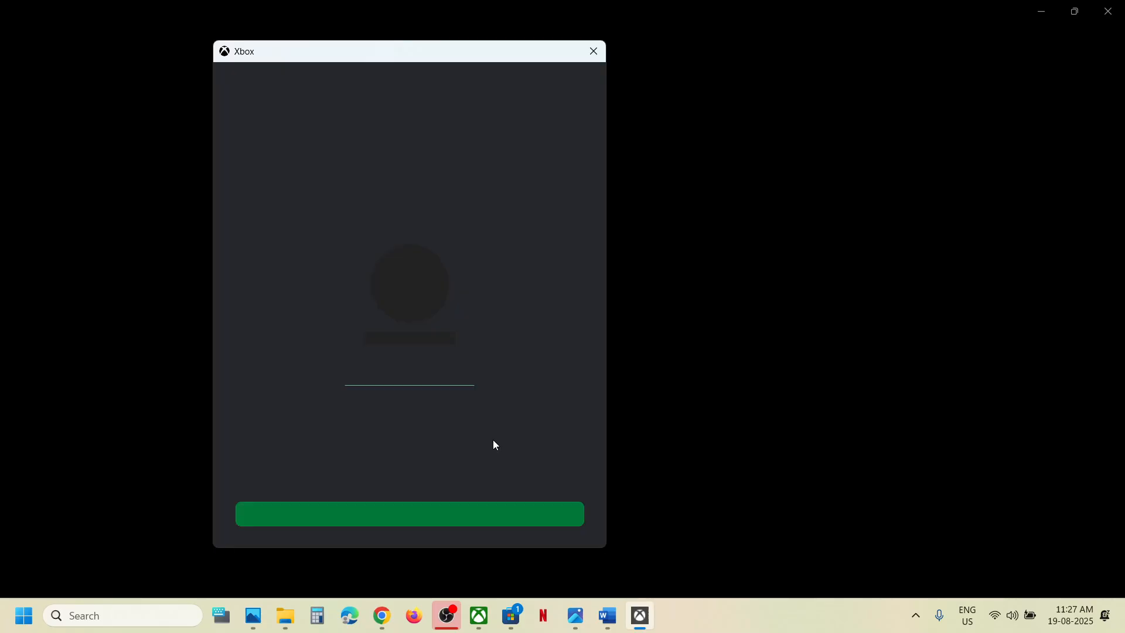
click(434, 513)
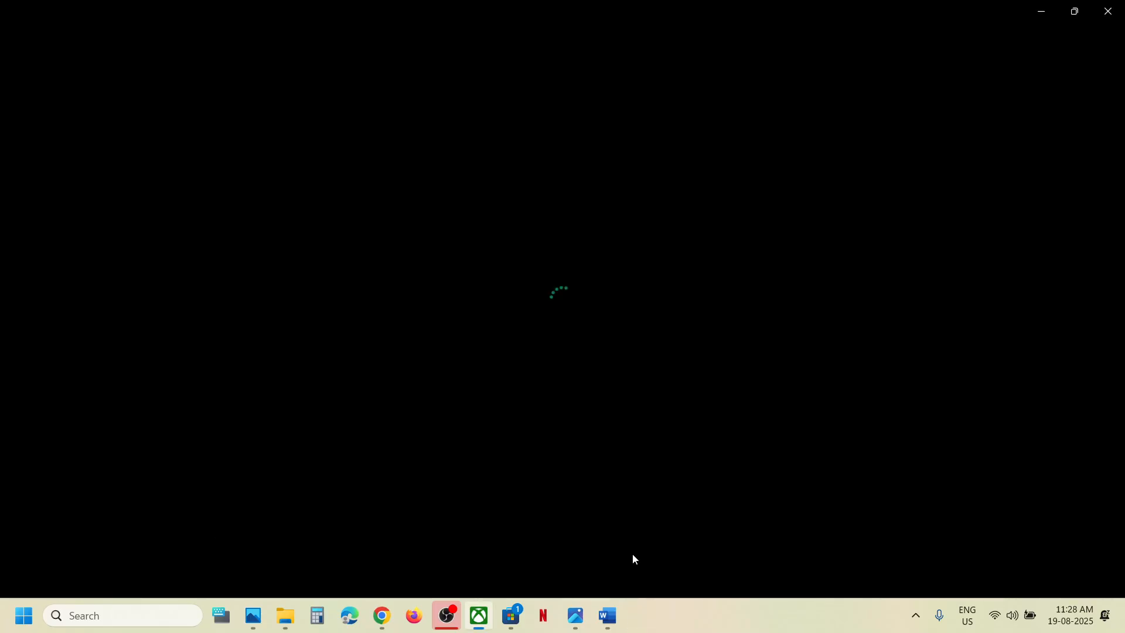
Highlight Step 3's date and time check in Word, minimize it, and bring up the clock's shortcuts.
click(607, 615)
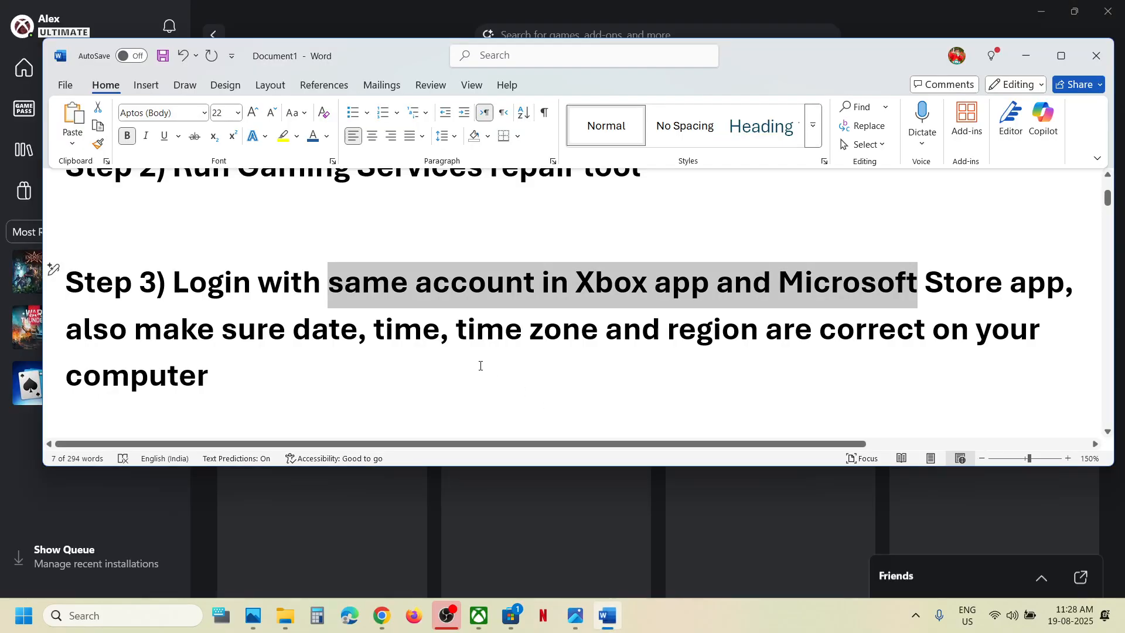
drag(223, 337, 422, 342)
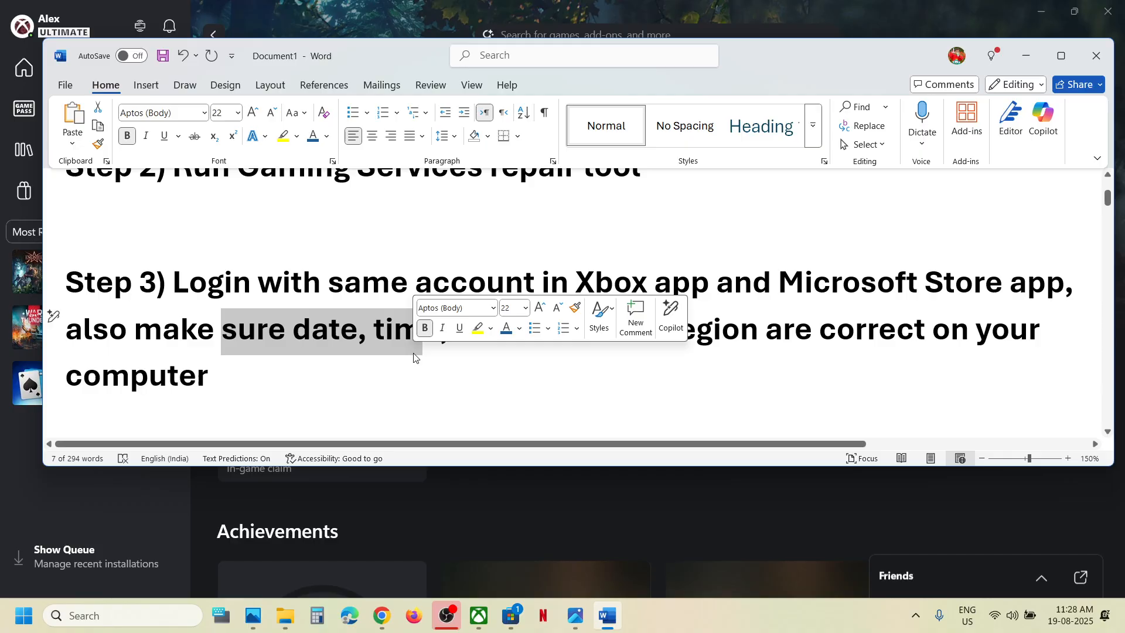
click(1022, 69)
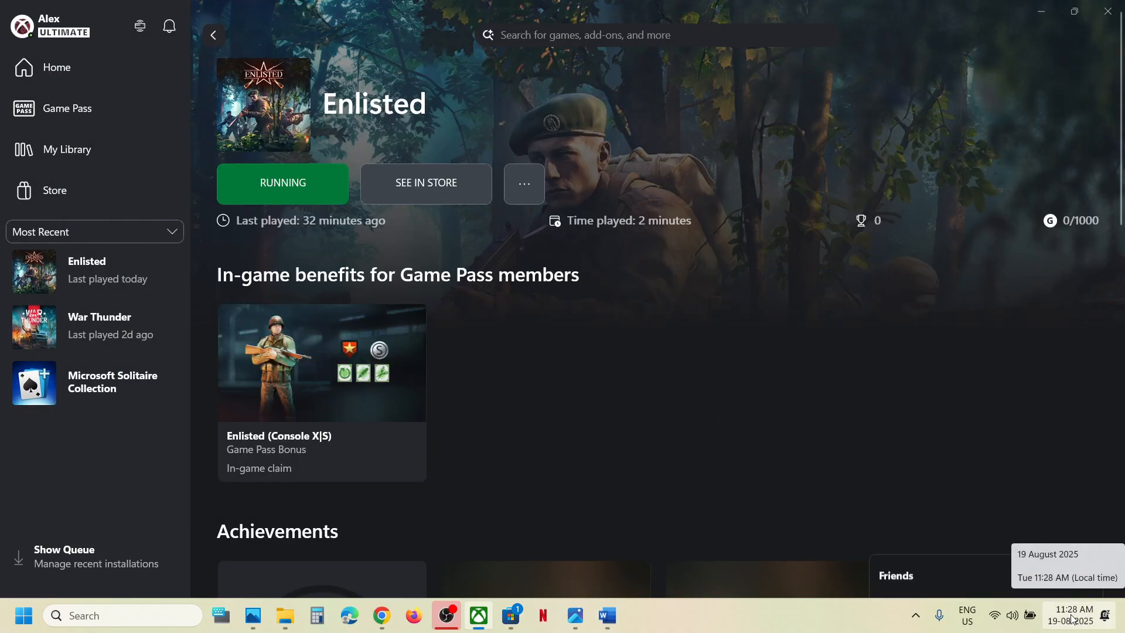
right_click(1072, 618)
Toggle automatic time zone and automatic time off and back on to resync the clock.
click(1070, 553)
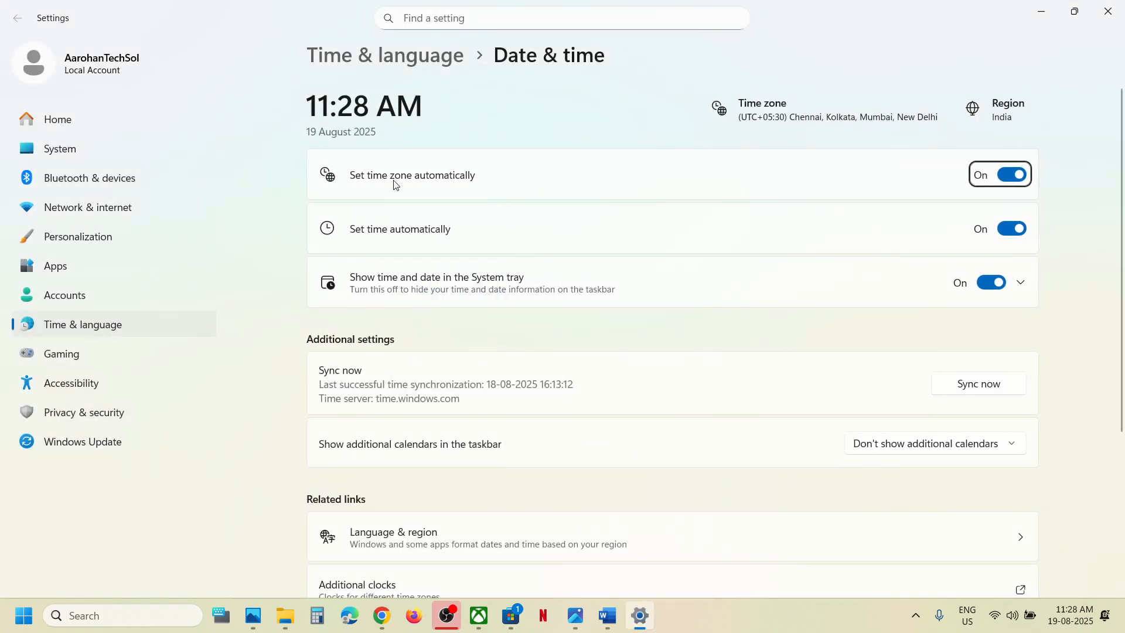
click(1001, 176)
click(1001, 176)
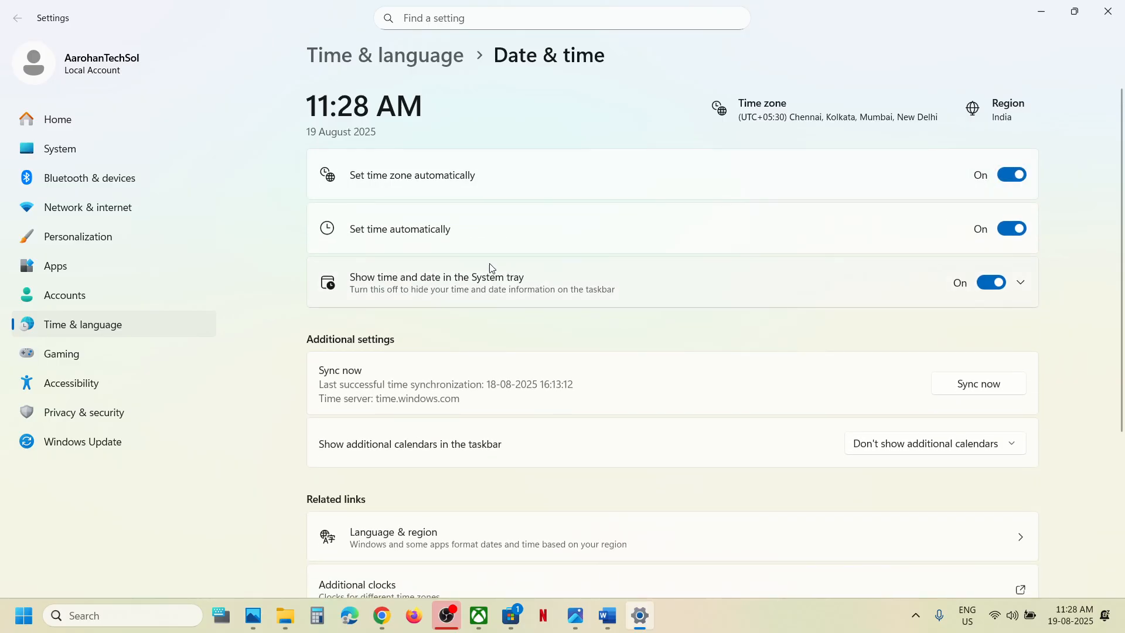
click(1011, 234)
click(990, 230)
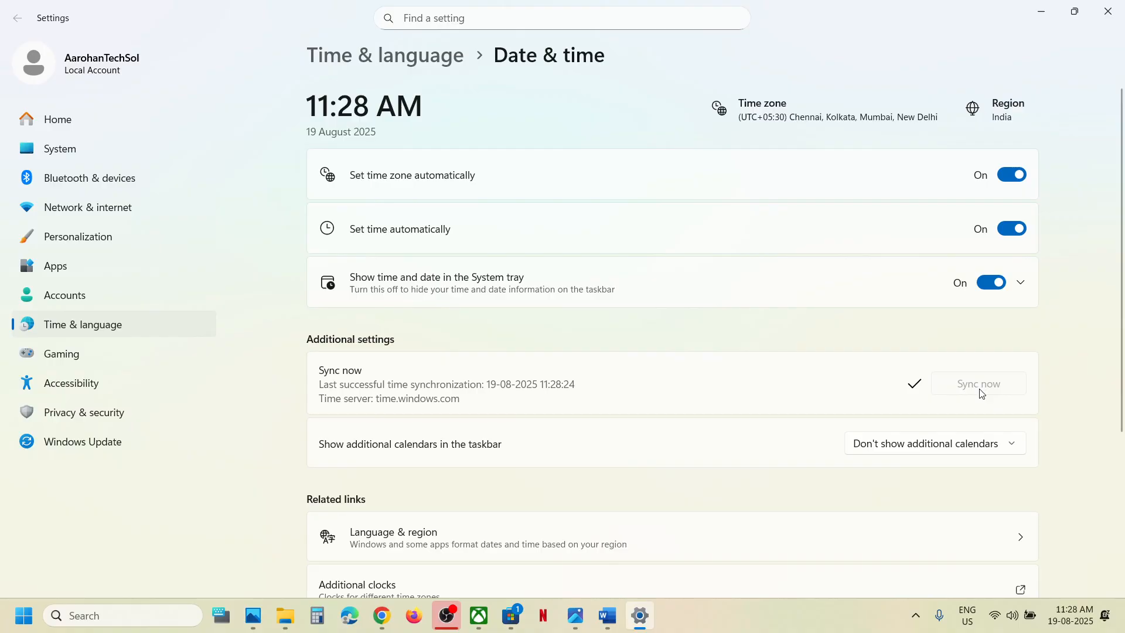
Keep India as the country or region under Language & region, then close Settings.
click(130, 330)
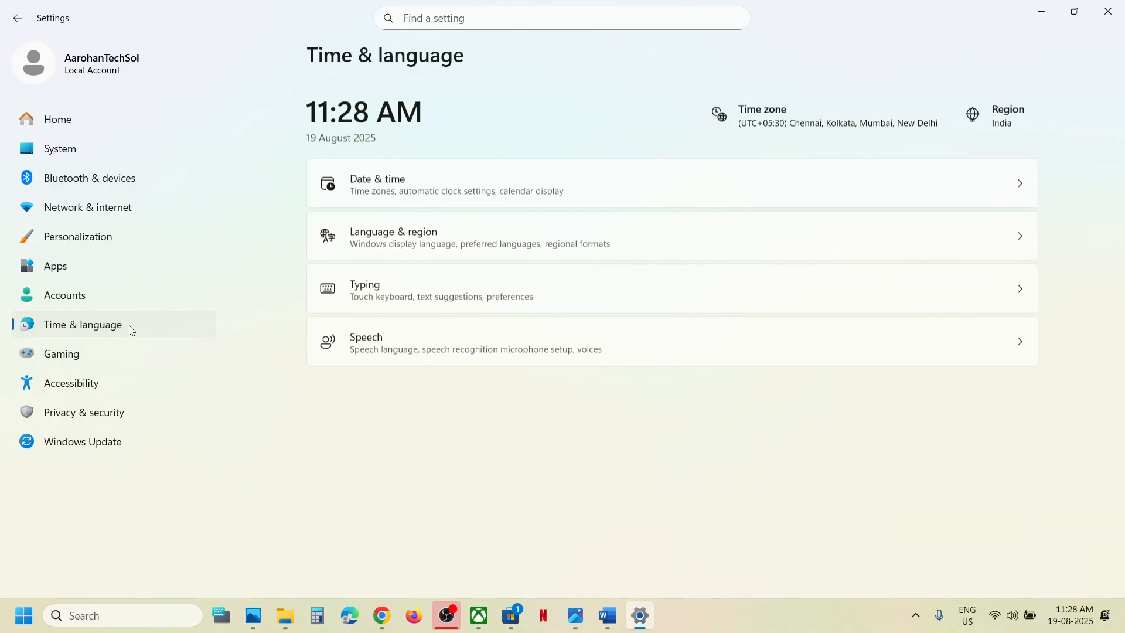
click(469, 228)
click(938, 414)
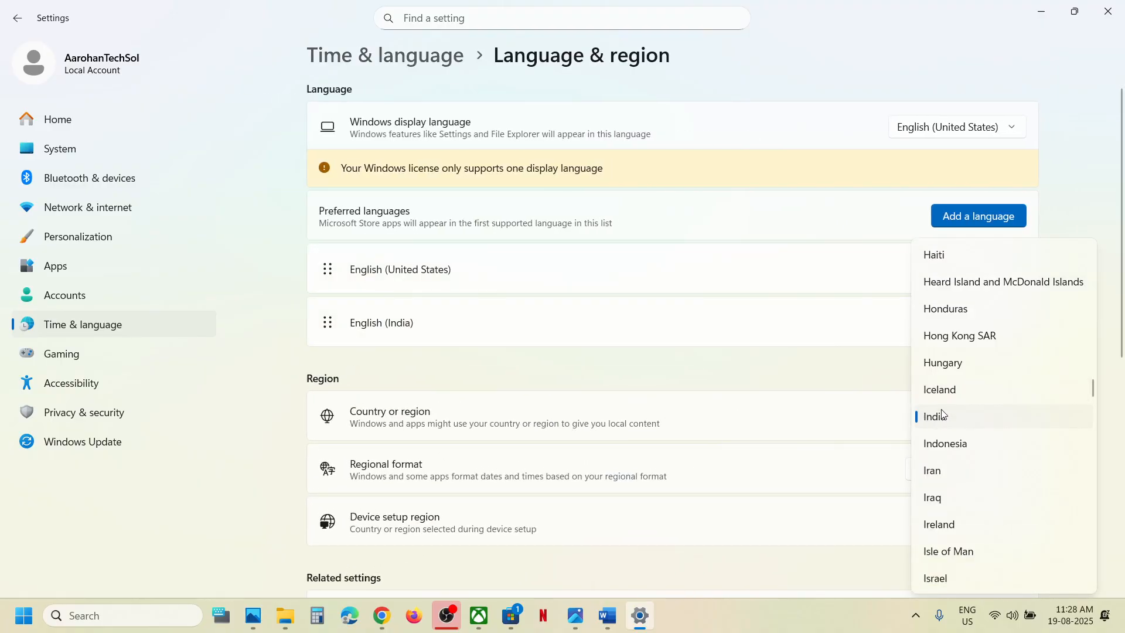
click(943, 417)
click(1118, 13)
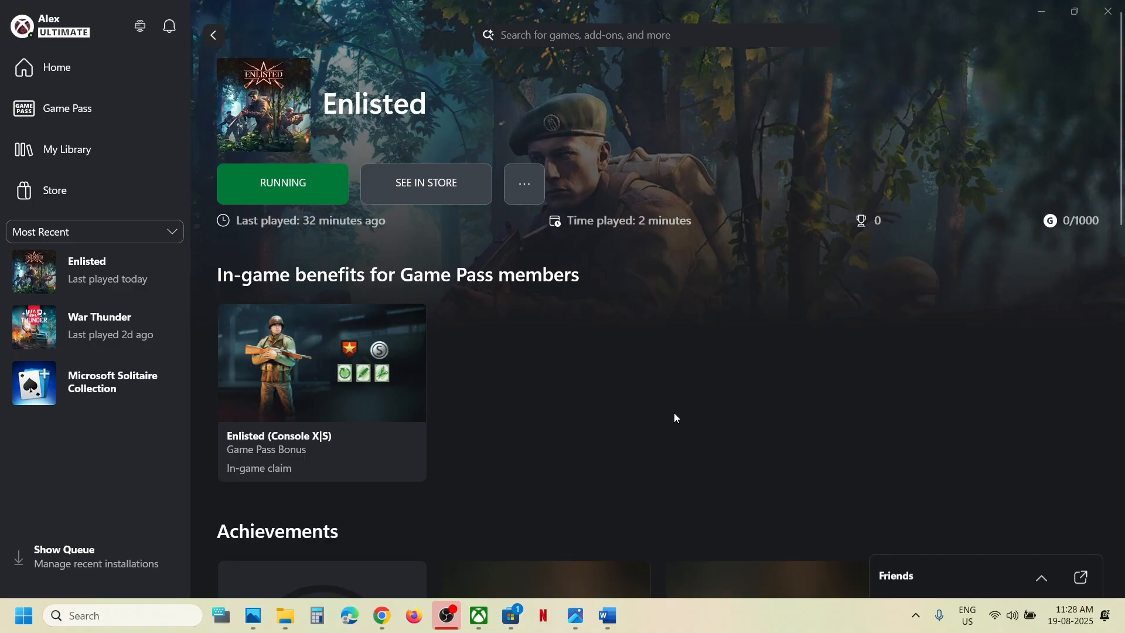
Highlight 'Verify & repair the game' under Step 4 in Word, then minimize the notes.
click(607, 617)
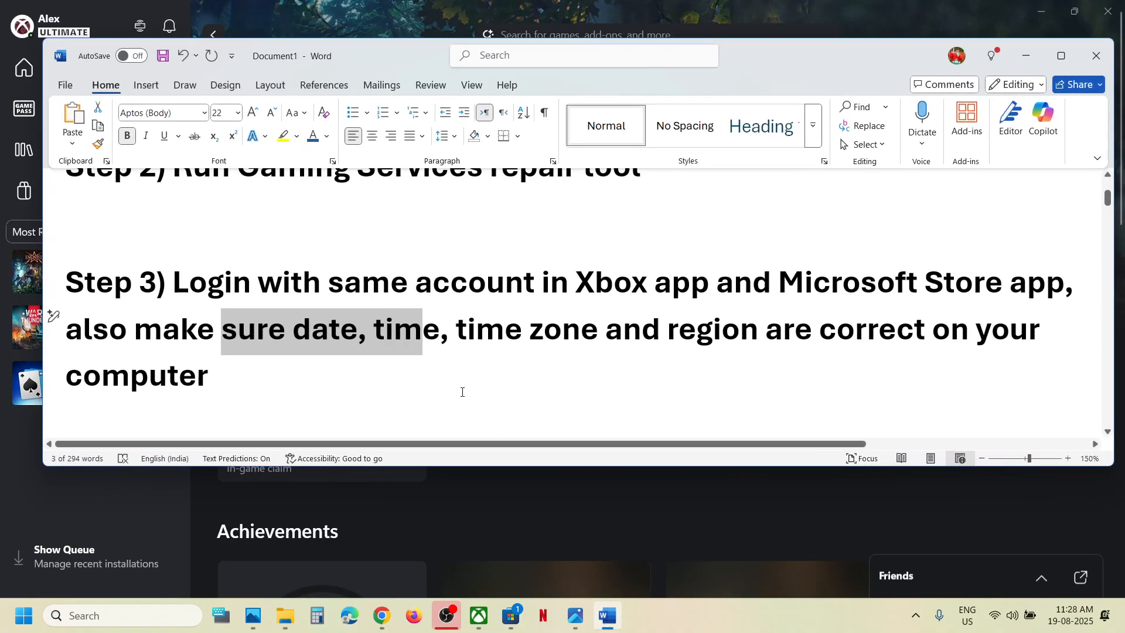
scroll(462, 392, down, 3)
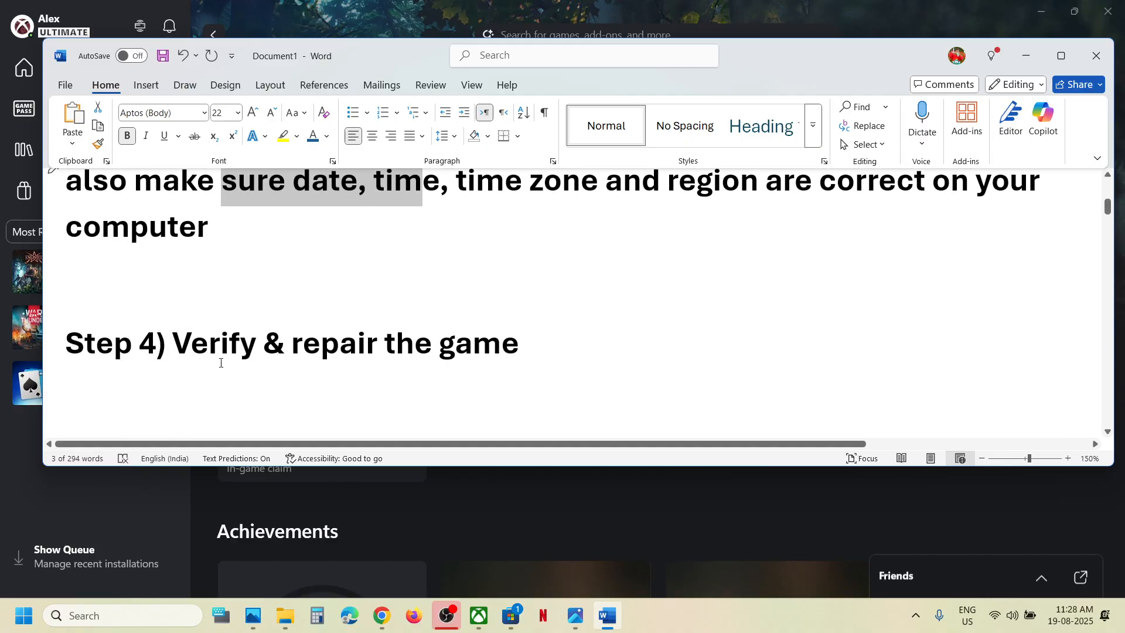
drag(173, 345, 530, 345)
click(1026, 56)
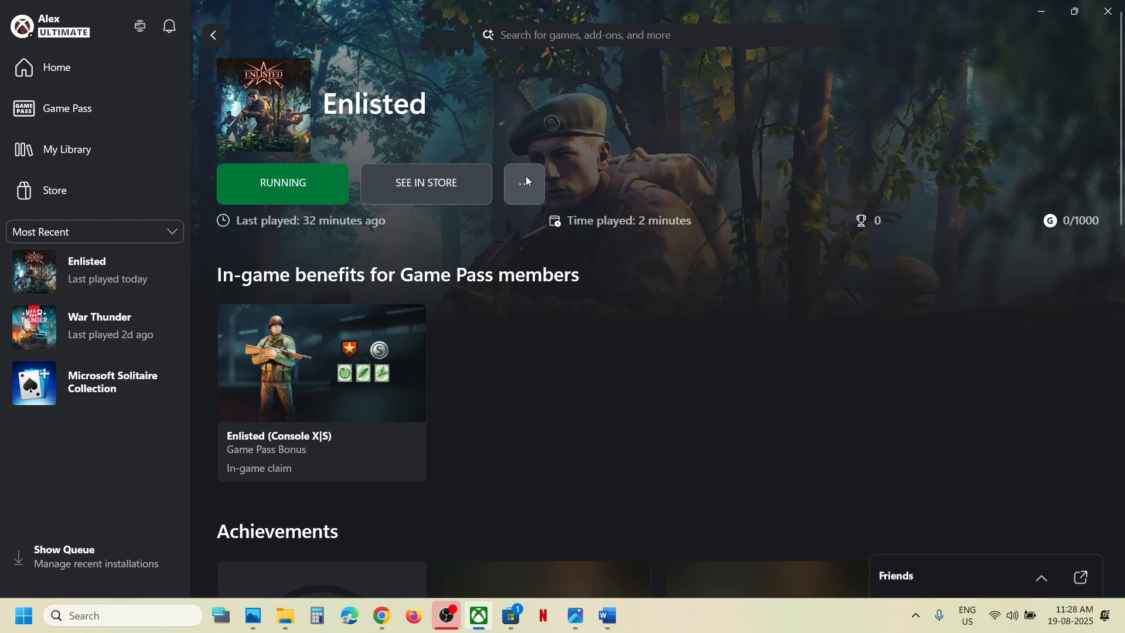
Verify and repair Enlisted's game files from its Manage > Files options.
click(530, 181)
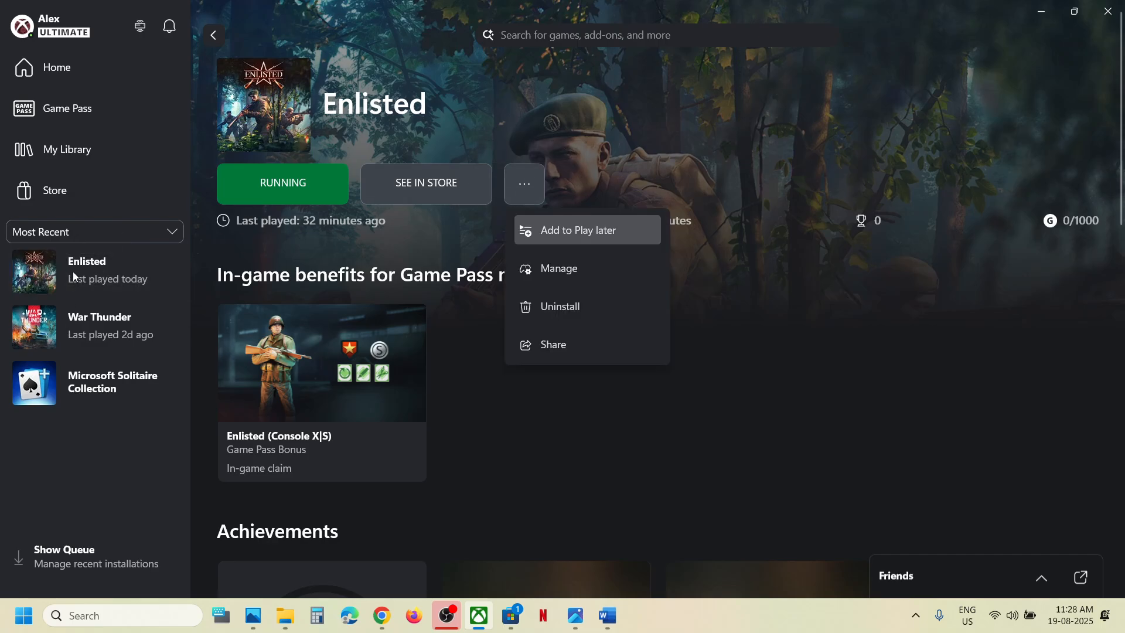
click(554, 276)
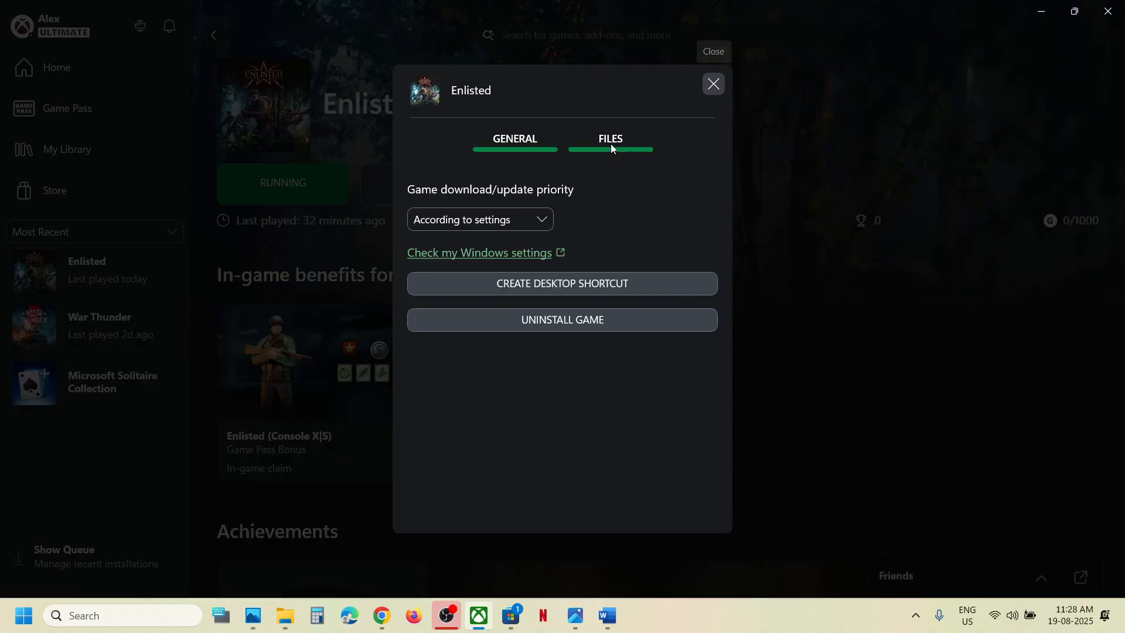
click(611, 144)
click(576, 338)
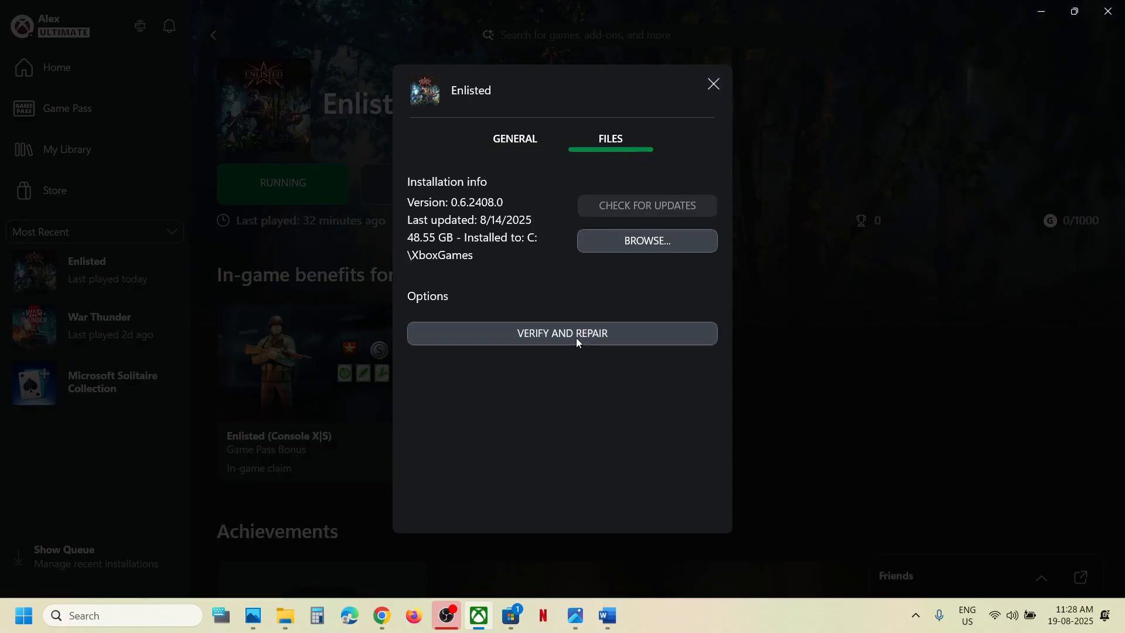
click(607, 299)
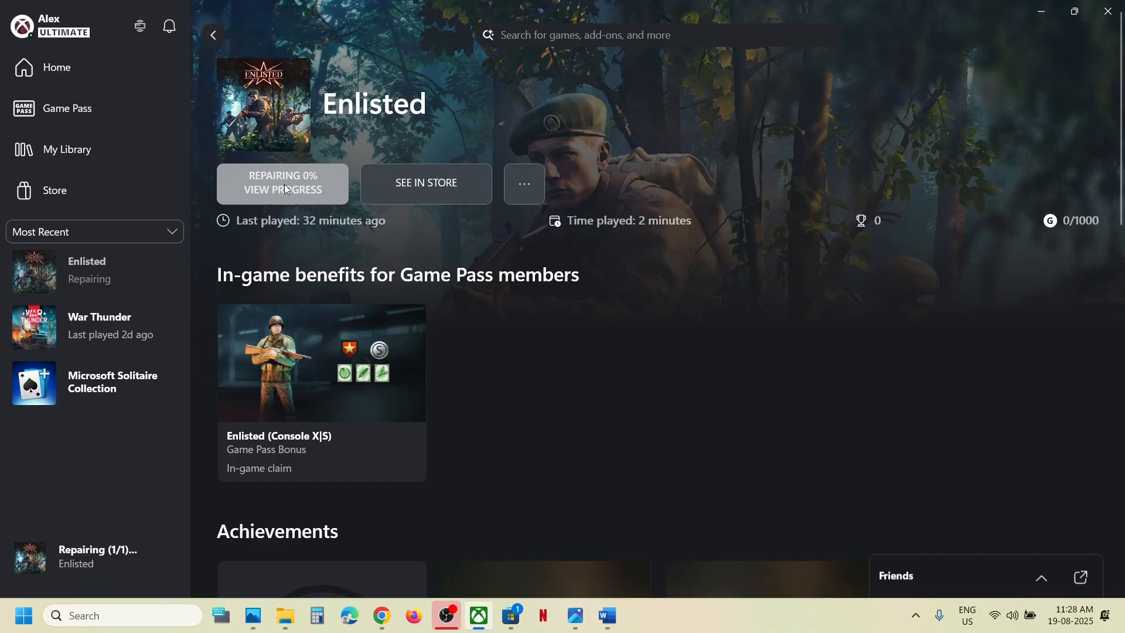
Find the Step 5 instruction in the notes document.
click(617, 621)
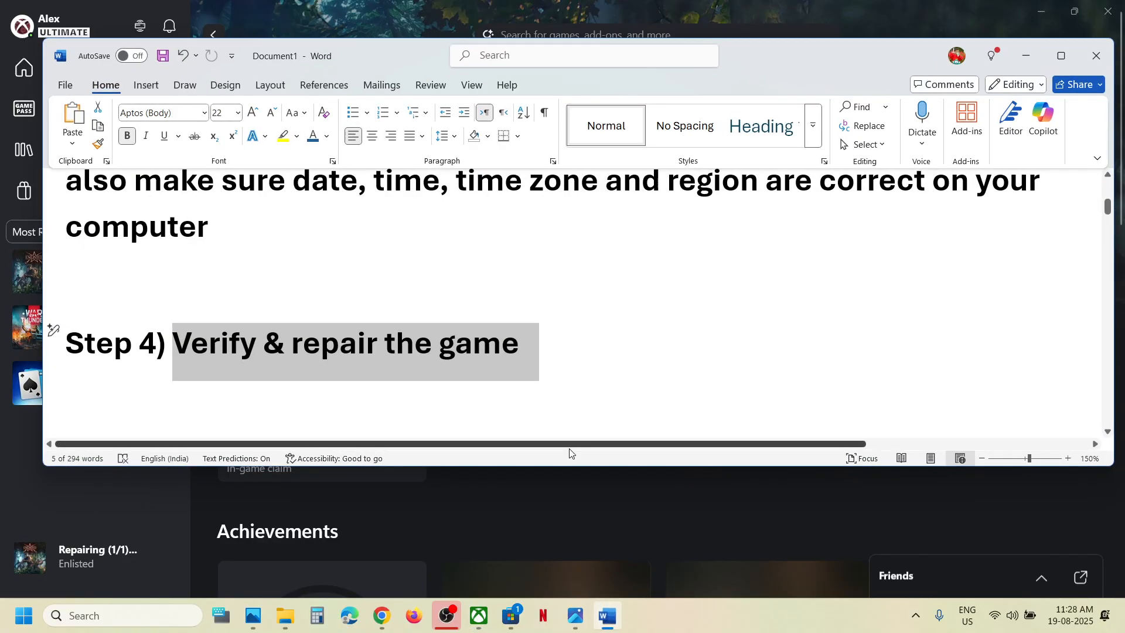
scroll(466, 378, down, 3)
scroll(465, 378, down, 1)
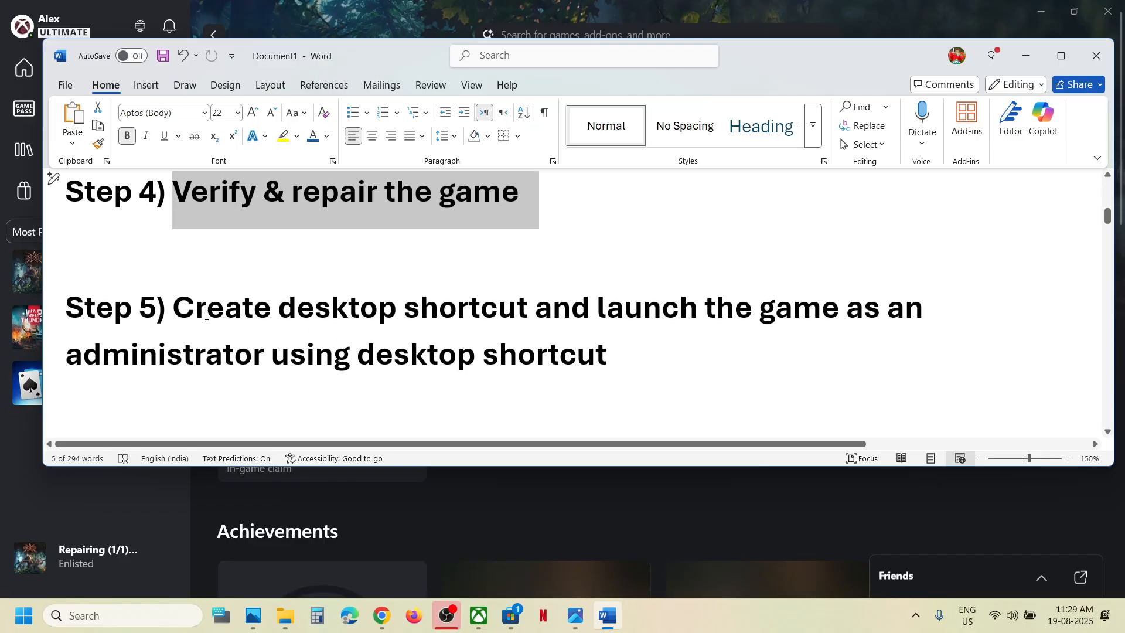
drag(206, 315, 559, 358)
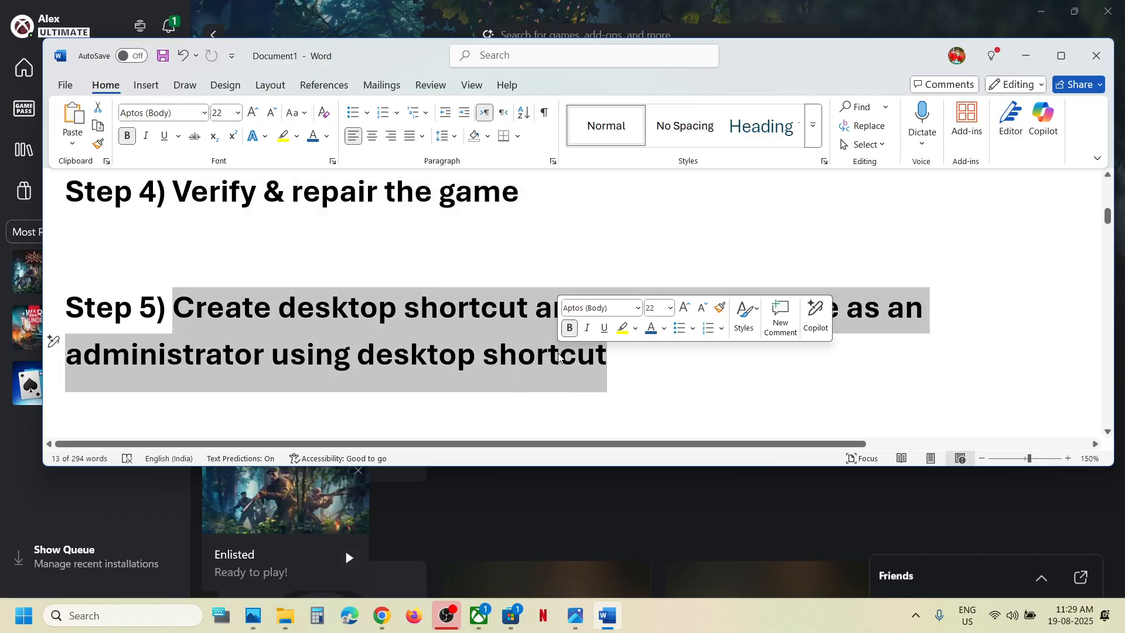
Create an Enlisted desktop shortcut from its Manage options, then show the desktop.
click(1028, 61)
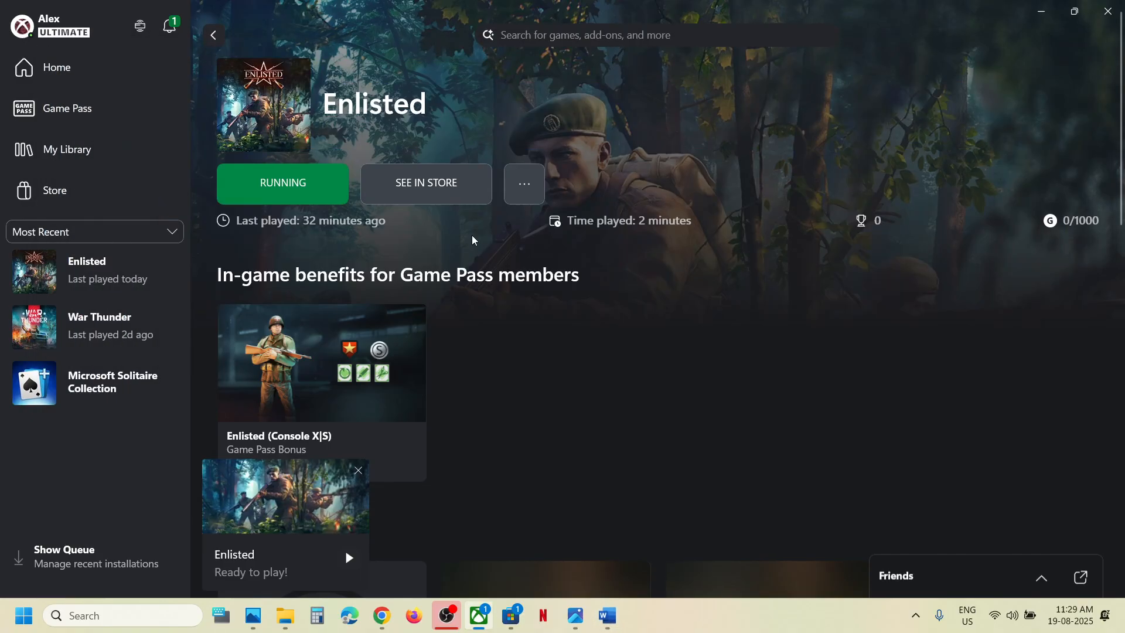
click(526, 185)
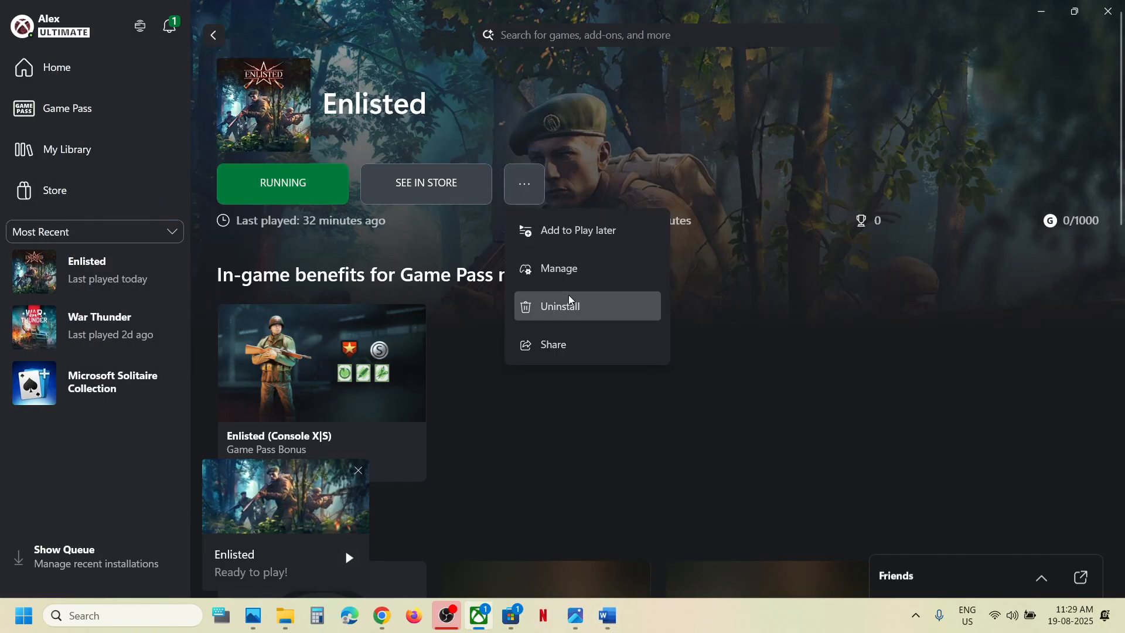
click(566, 268)
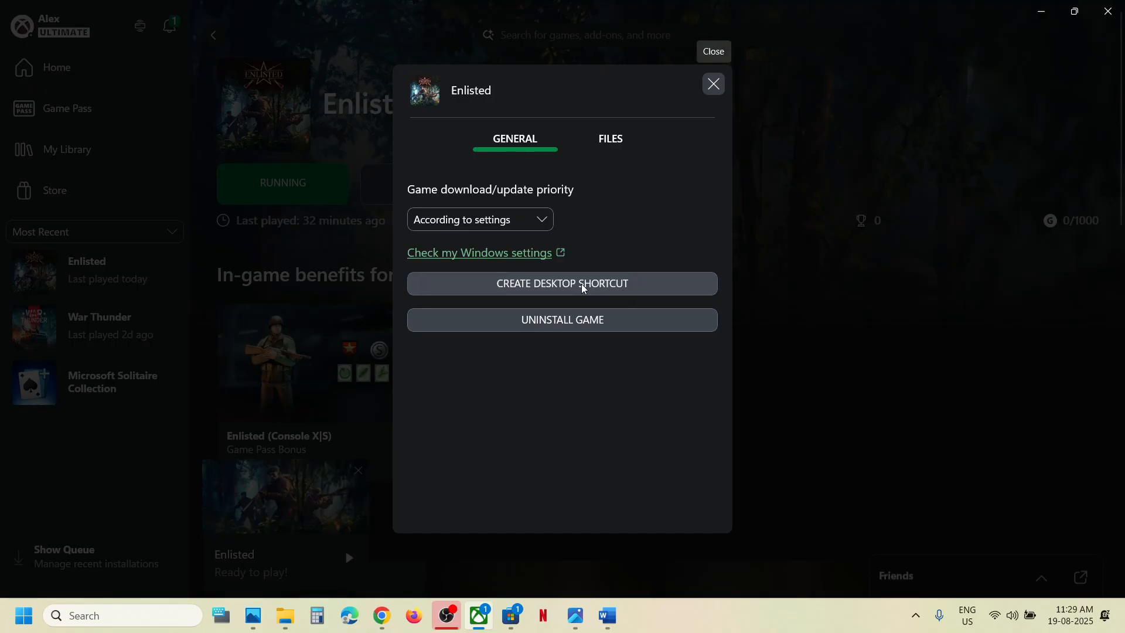
click(715, 85)
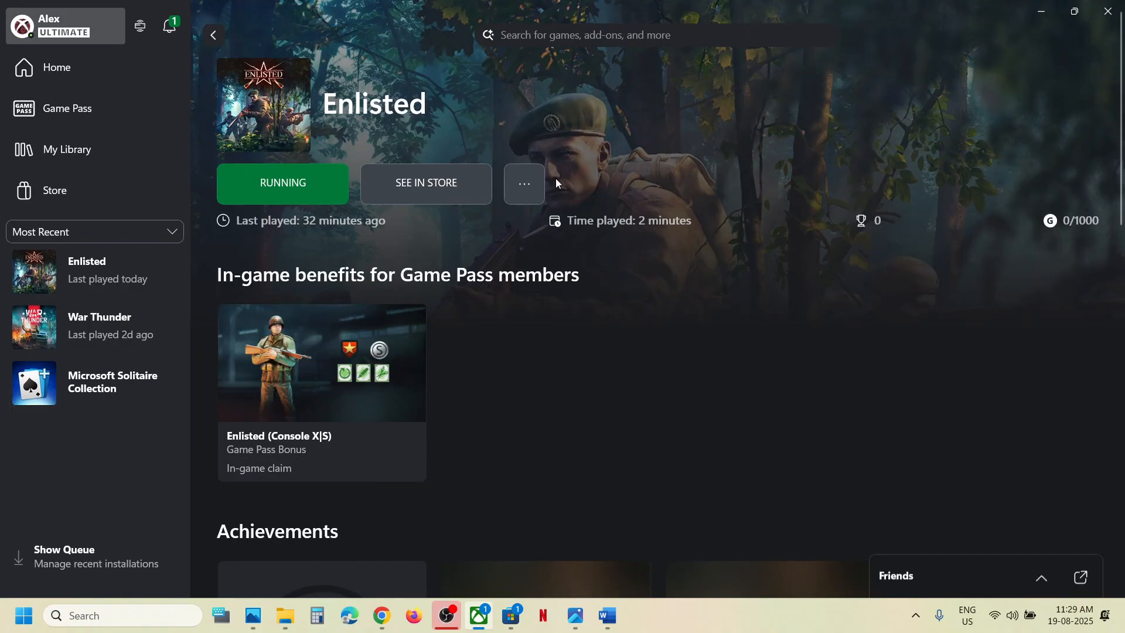
key(super+d)
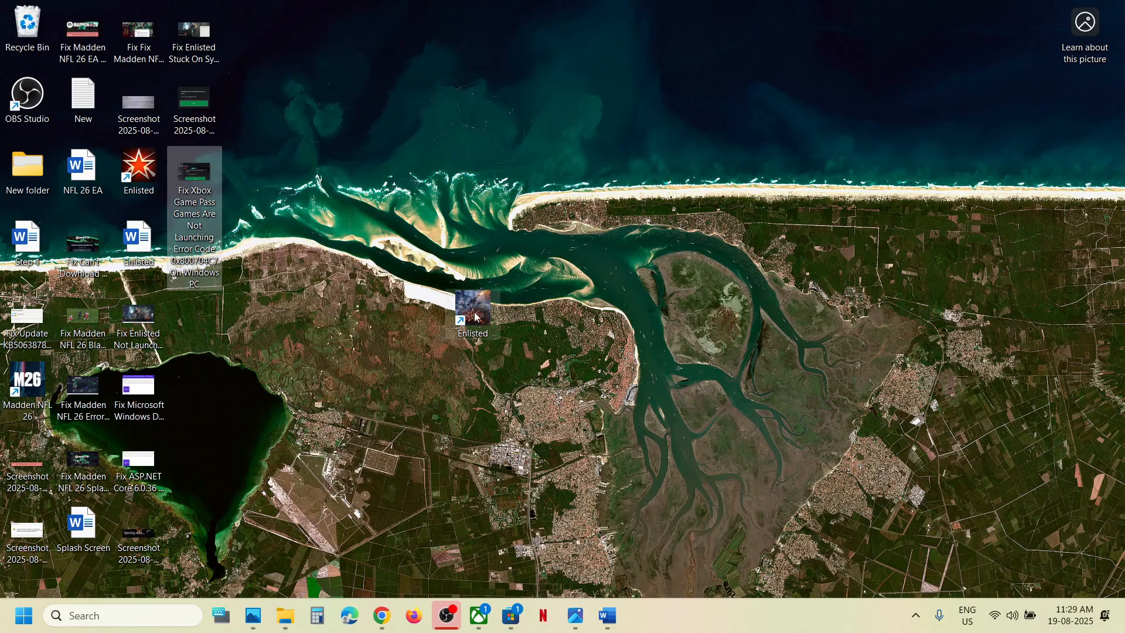
Run Enlisted as administrator from its desktop shortcut, then close the launcher.
right_click(476, 317)
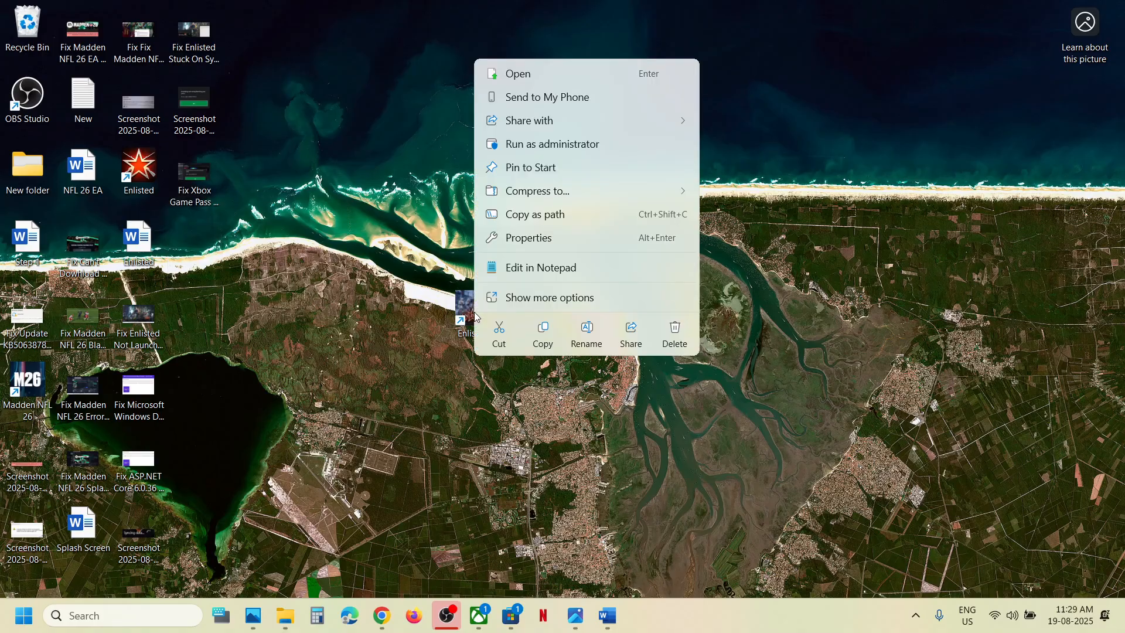
click(556, 150)
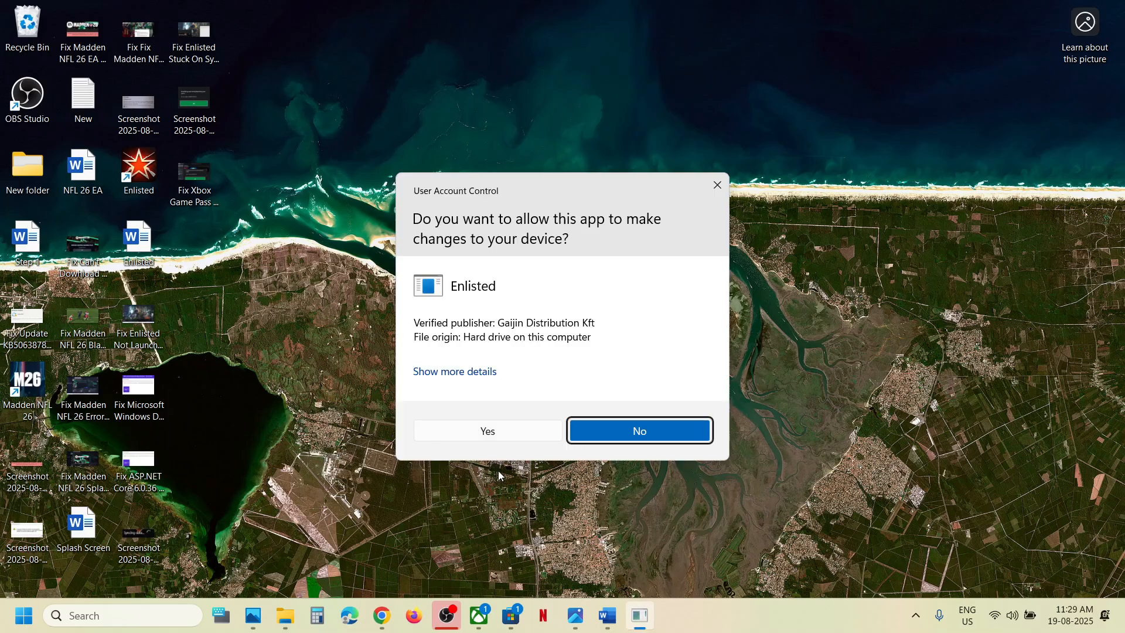
click(479, 434)
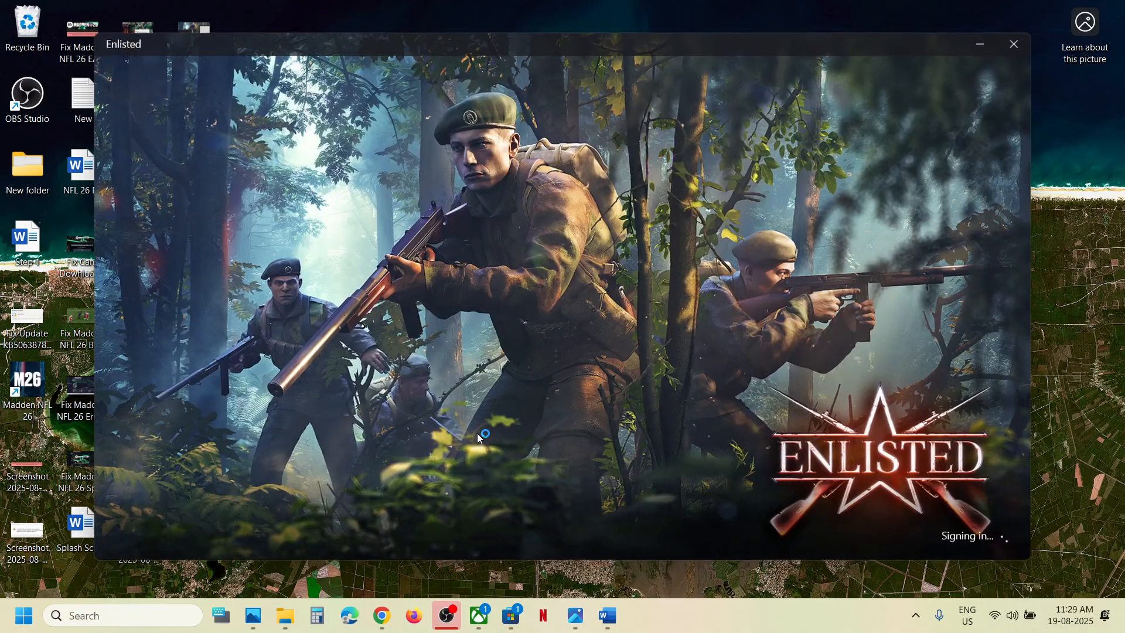
click(1014, 44)
Find Step 6, Repair/Reset the game, in the notes and open Windows Settings.
click(485, 621)
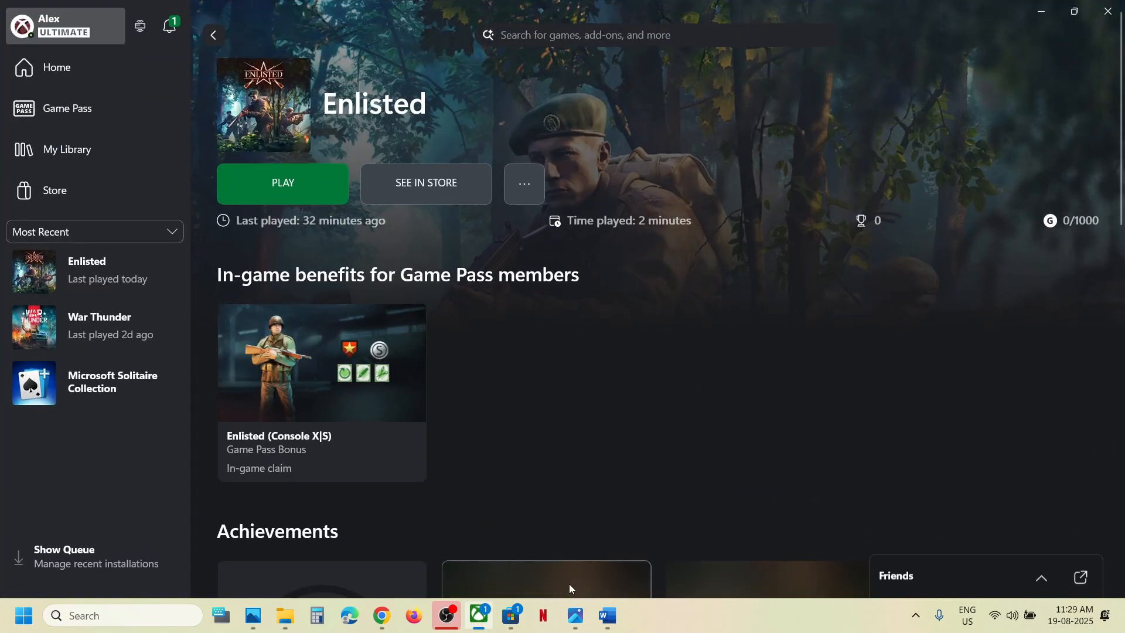
click(605, 616)
scroll(435, 360, down, 3)
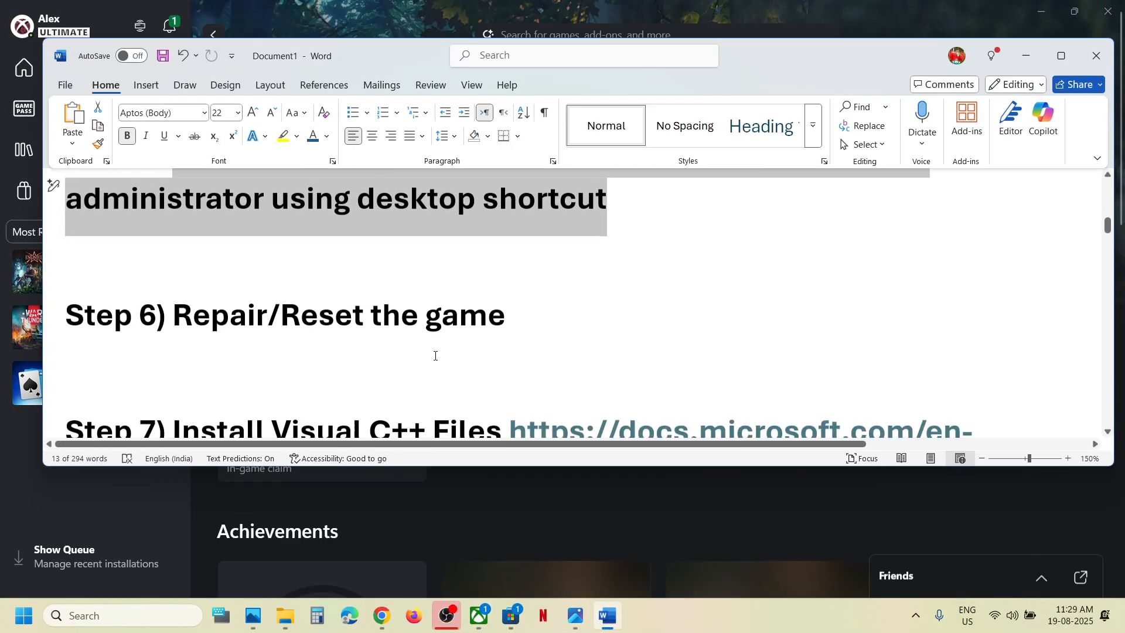
scroll(434, 355, up, 1)
drag(232, 331, 505, 331)
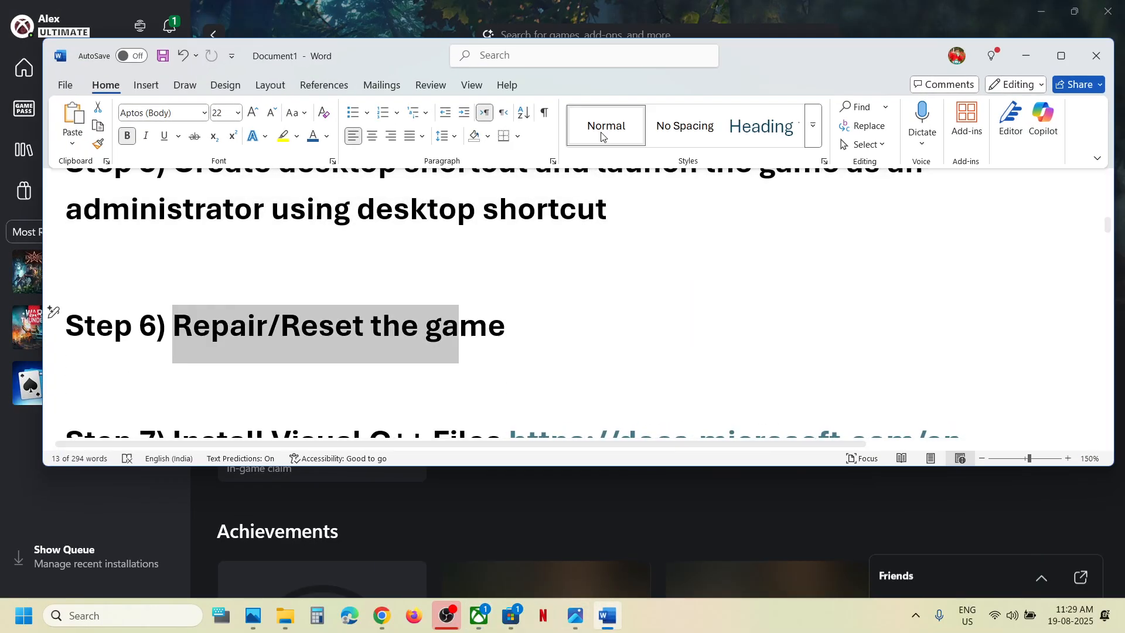
click(600, 15)
key(super+i)
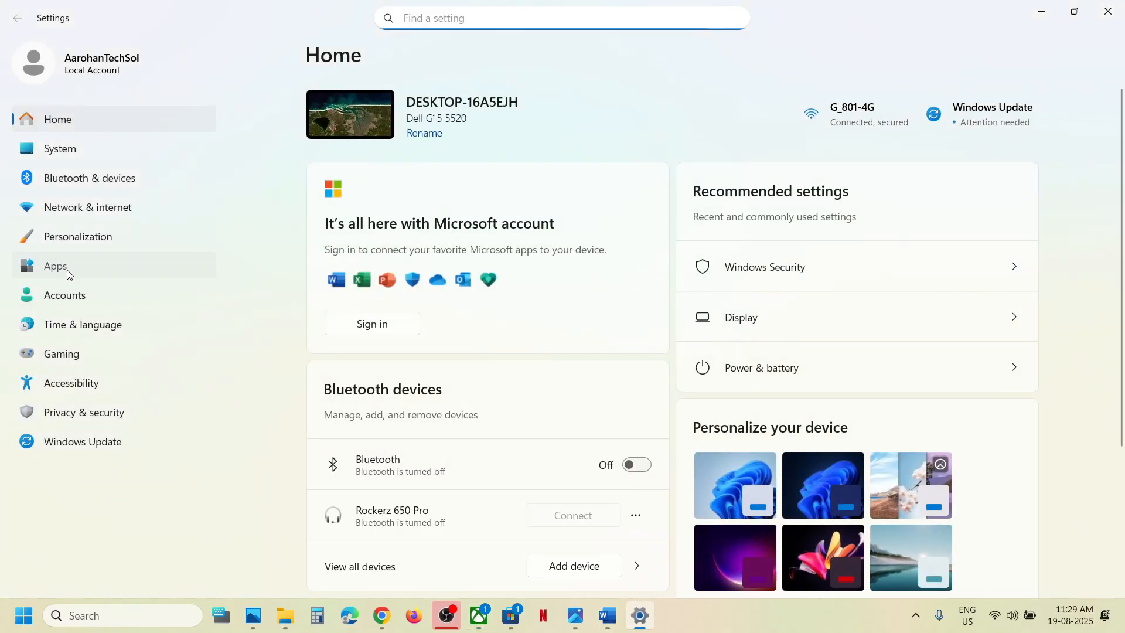
Open the Advanced options for Enlisted under Apps > Installed apps.
click(67, 273)
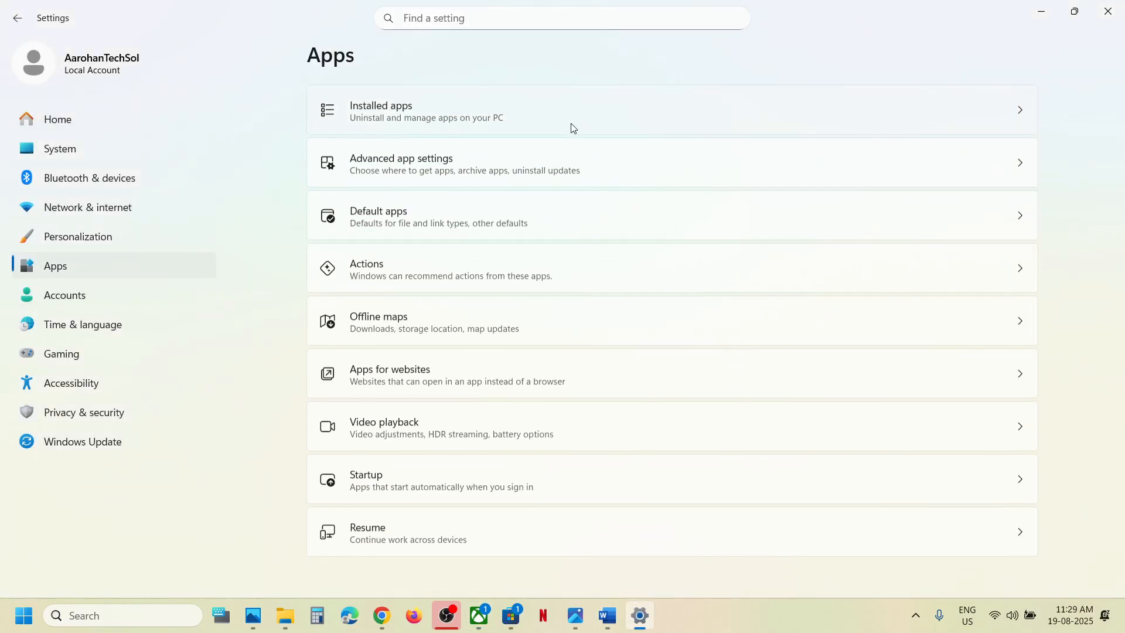
click(431, 125)
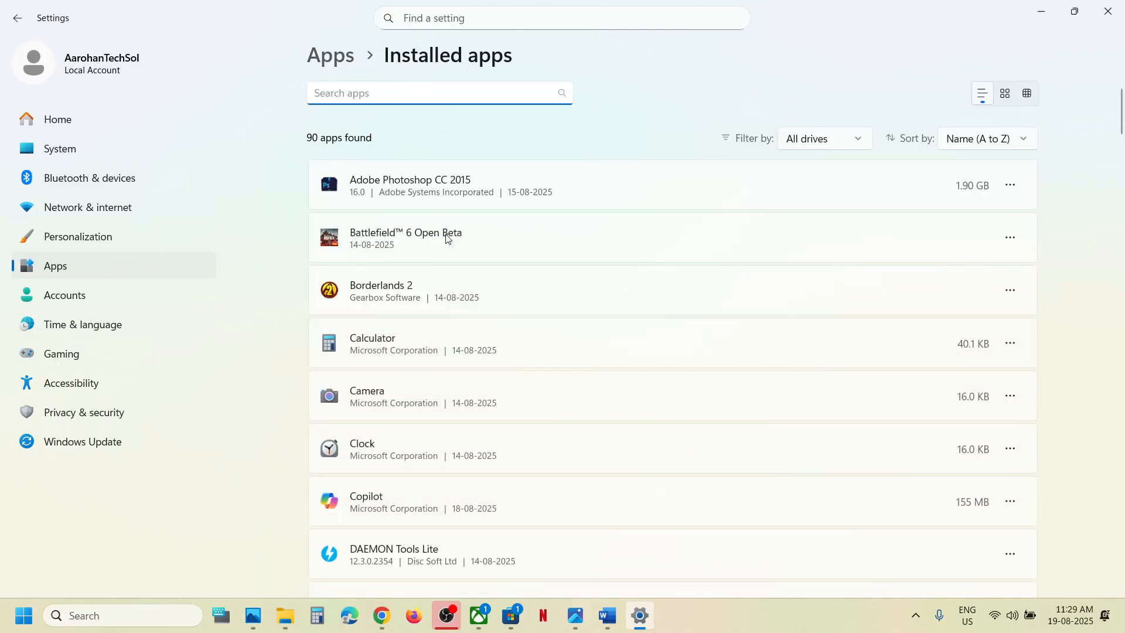
scroll(450, 270, down, 8)
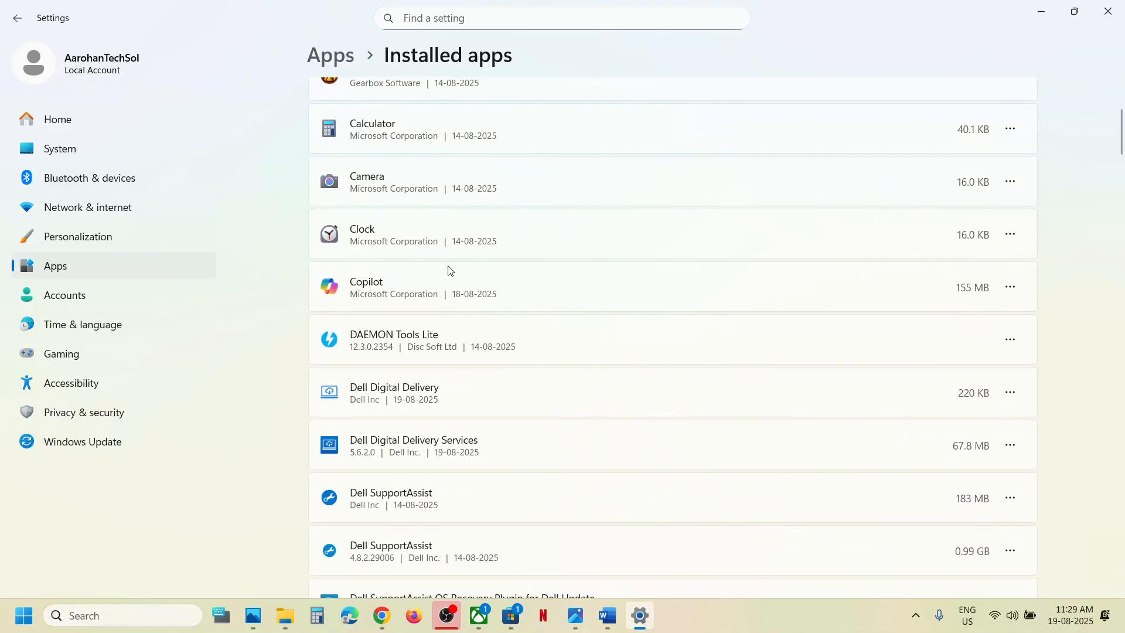
scroll(450, 270, down, 5)
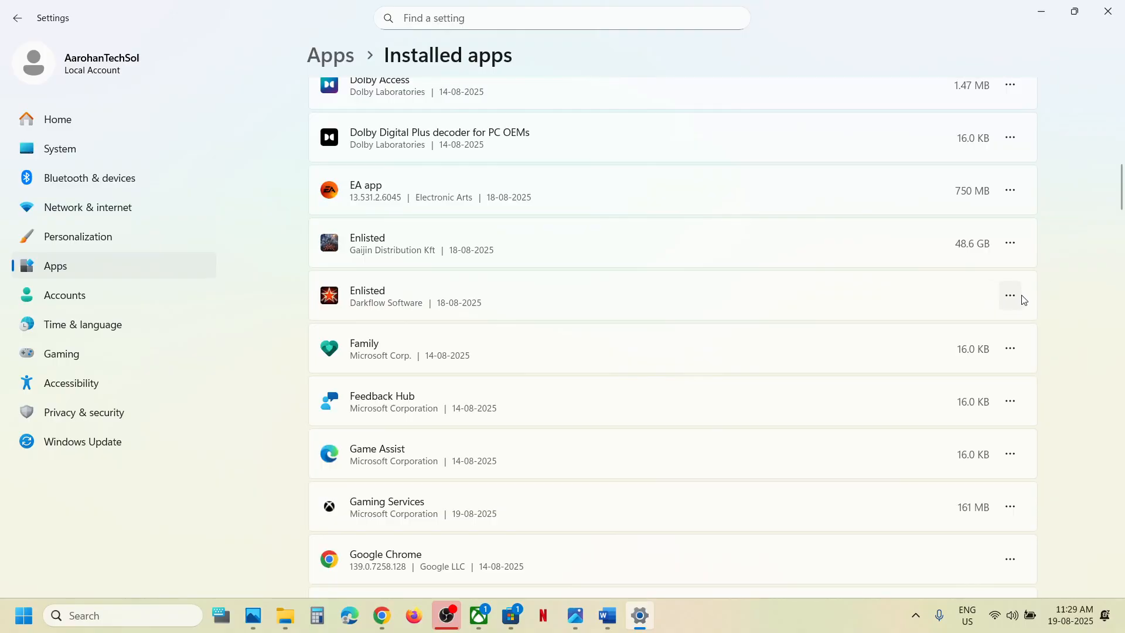
click(1009, 246)
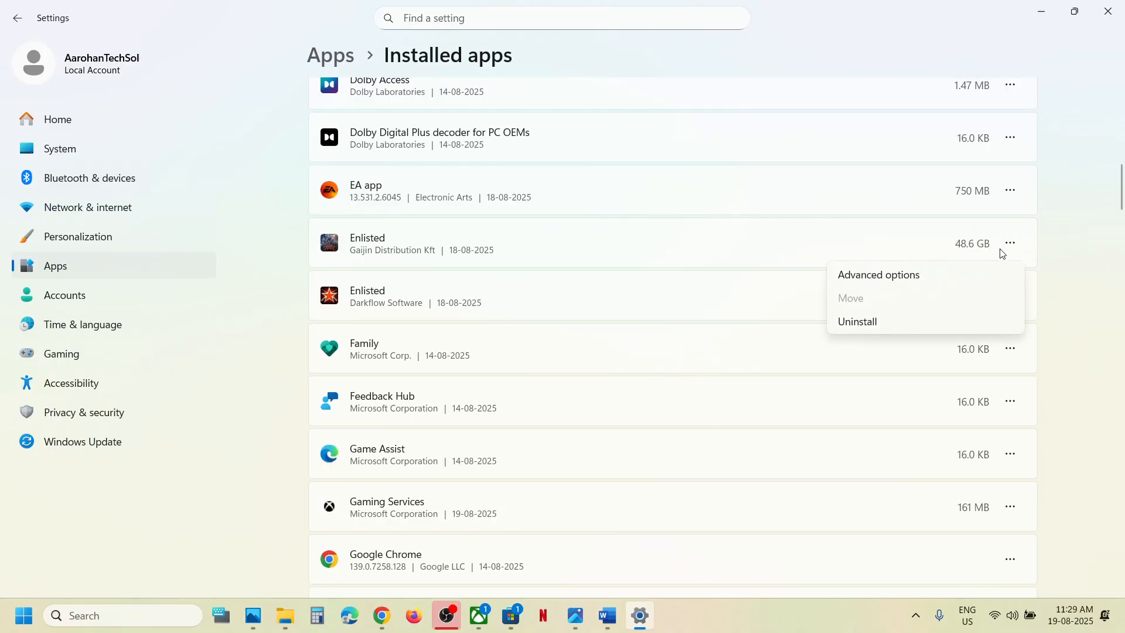
click(881, 282)
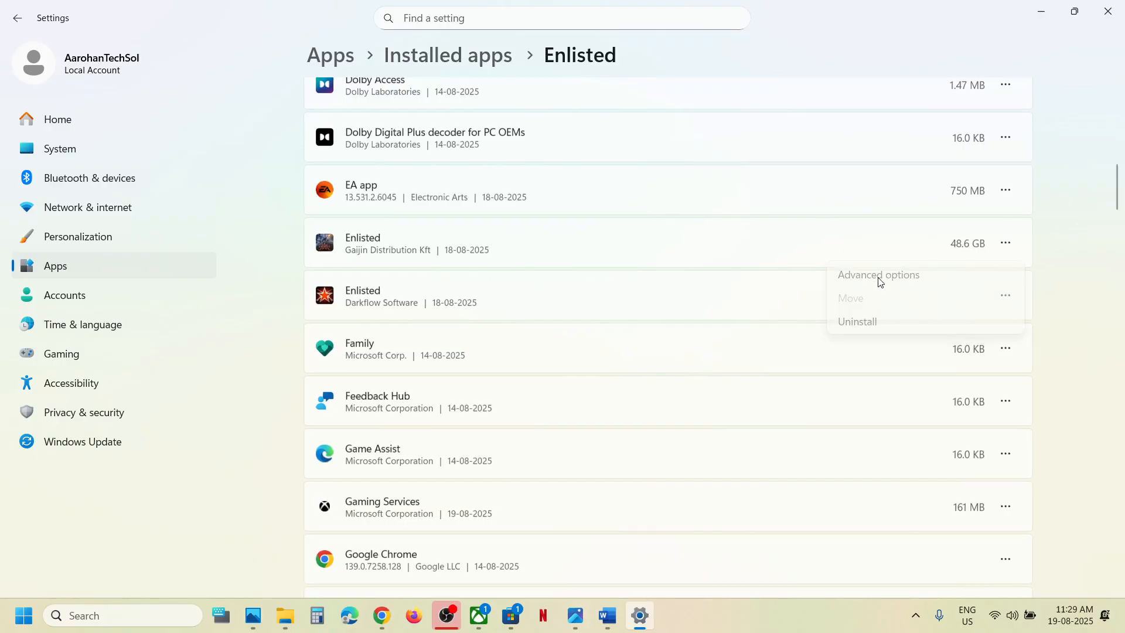
Repair Enlisted, then reset it and confirm the reset.
scroll(412, 402, down, 5)
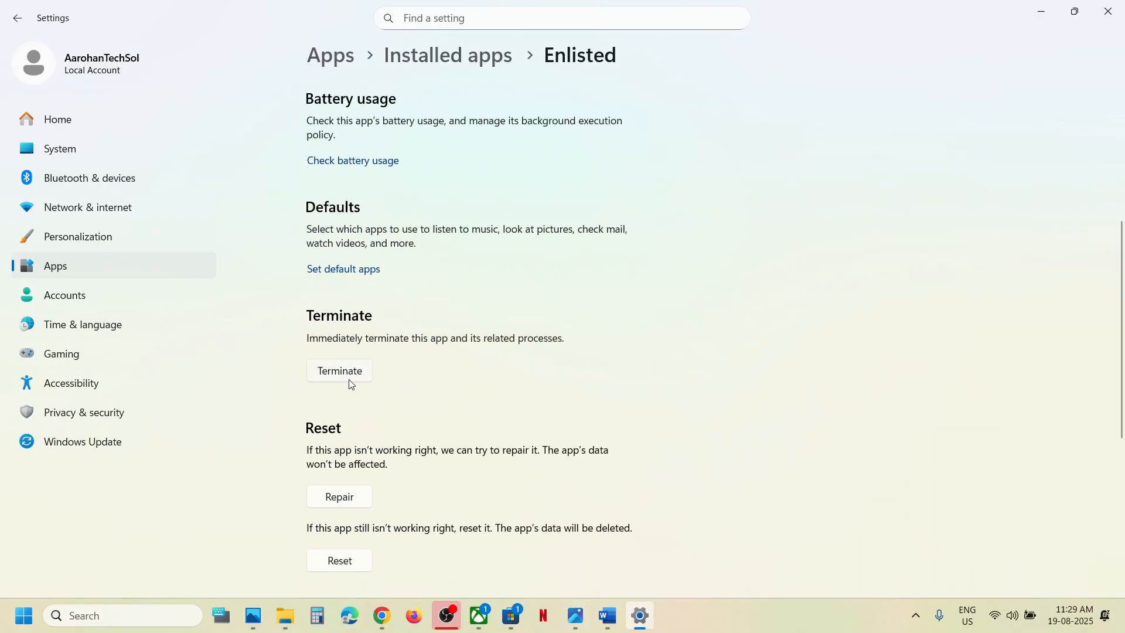
scroll(352, 384, down, 3)
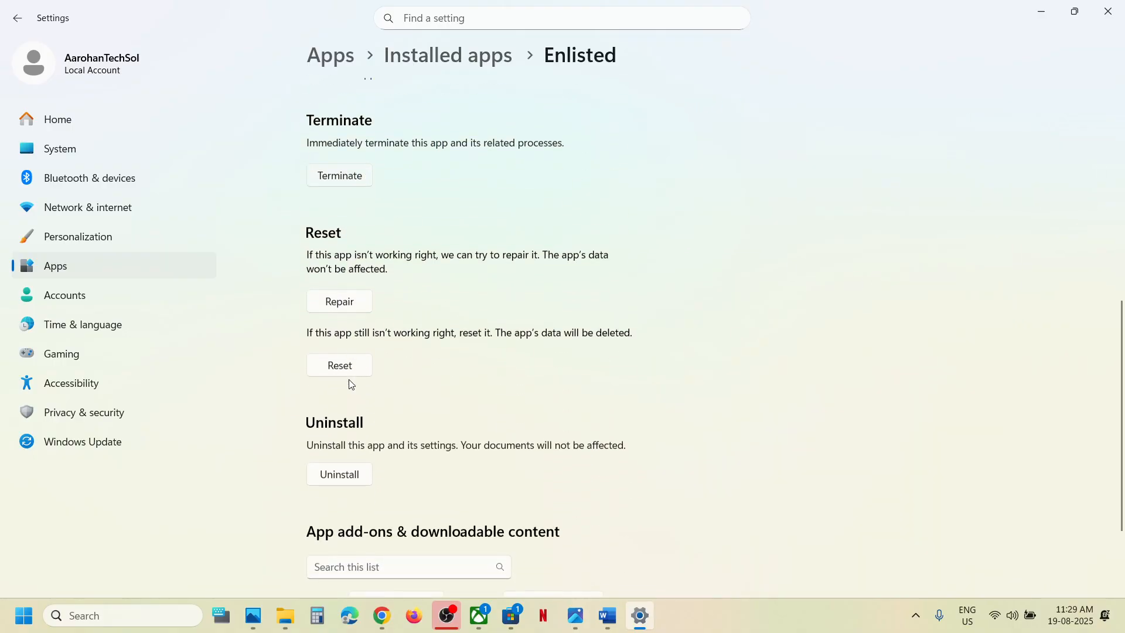
click(333, 293)
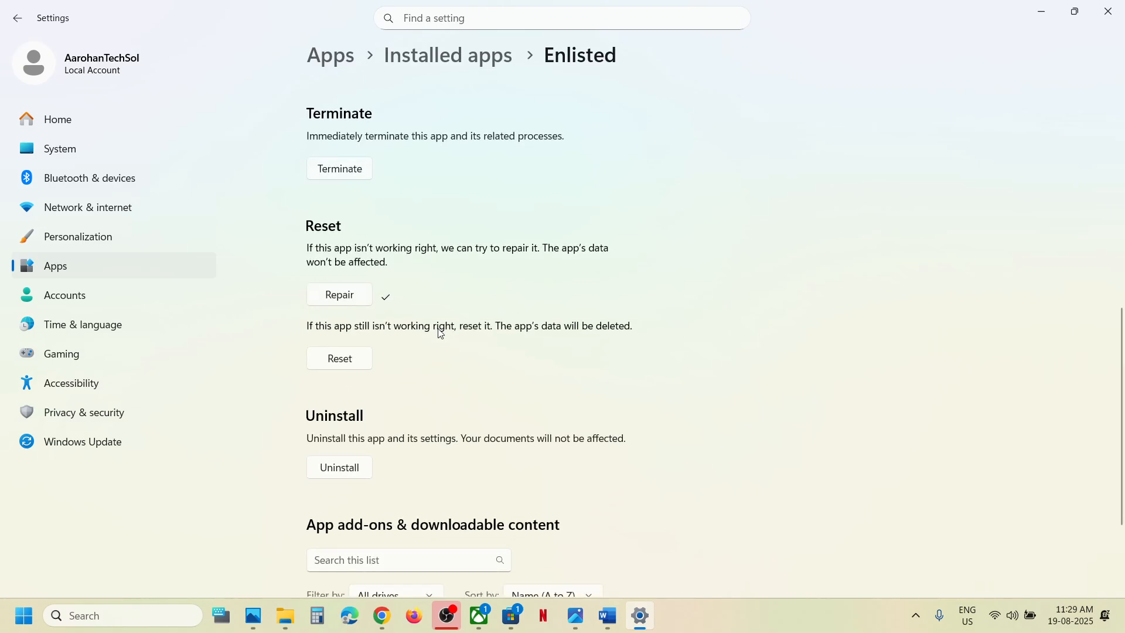
click(342, 362)
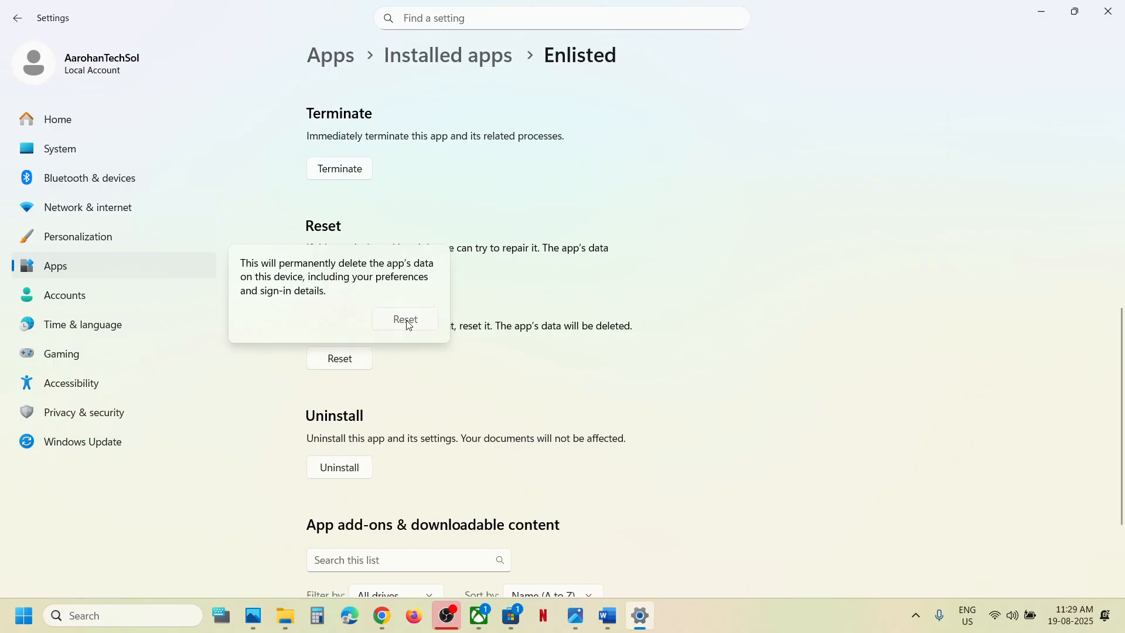
click(406, 320)
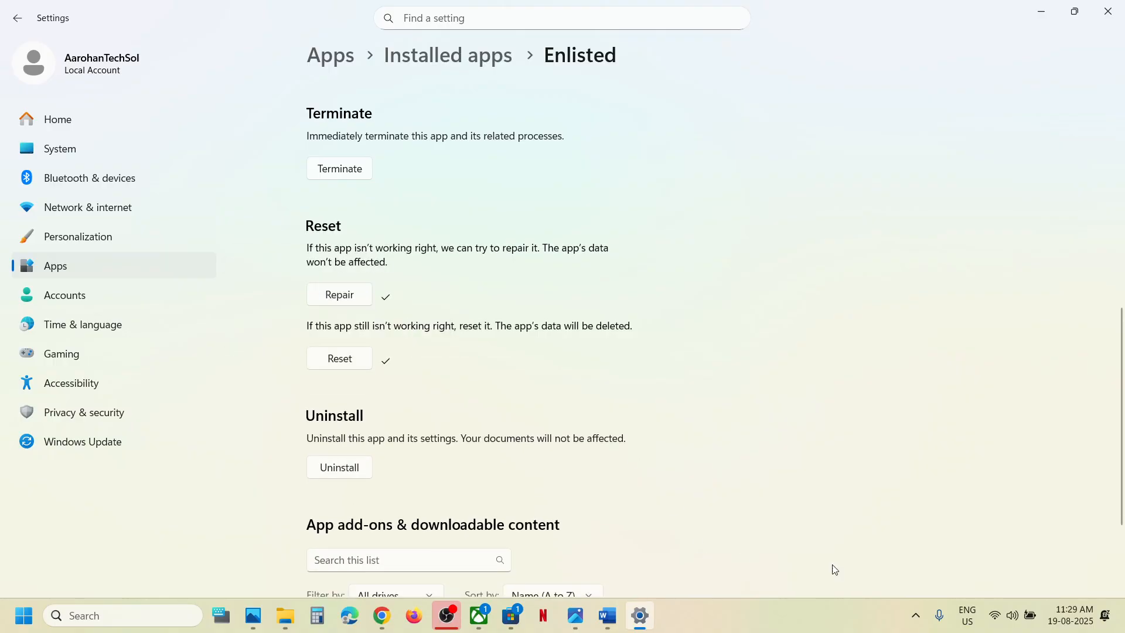
click(917, 618)
Quit the Xbox app from the tray, relaunch it via search 'xbox', and open Enlisted.
right_click(916, 571)
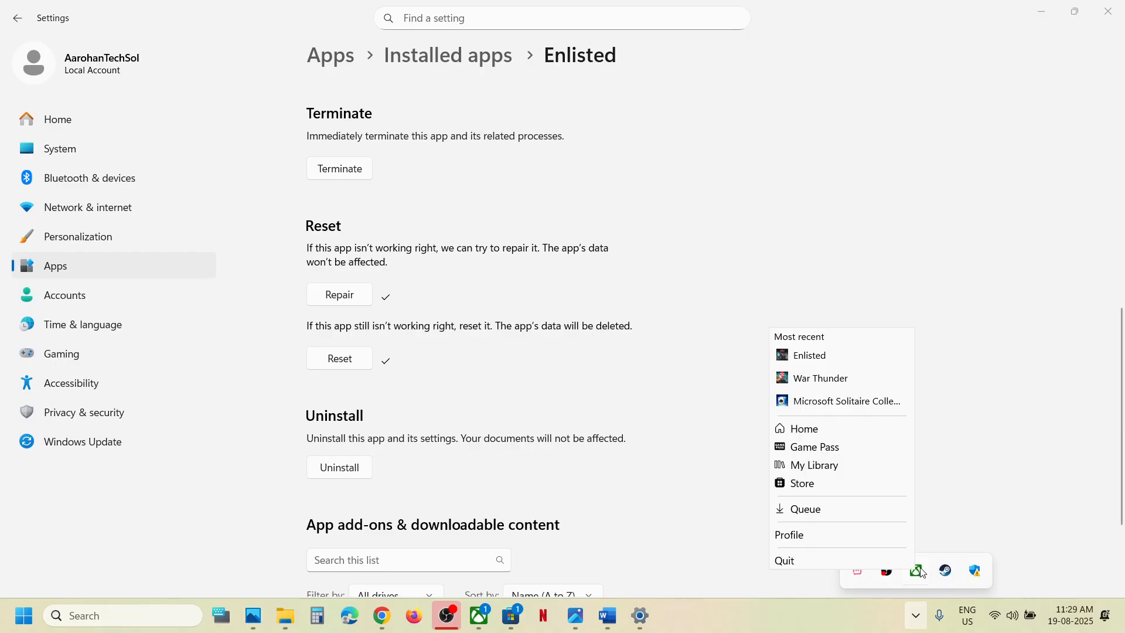
click(887, 560)
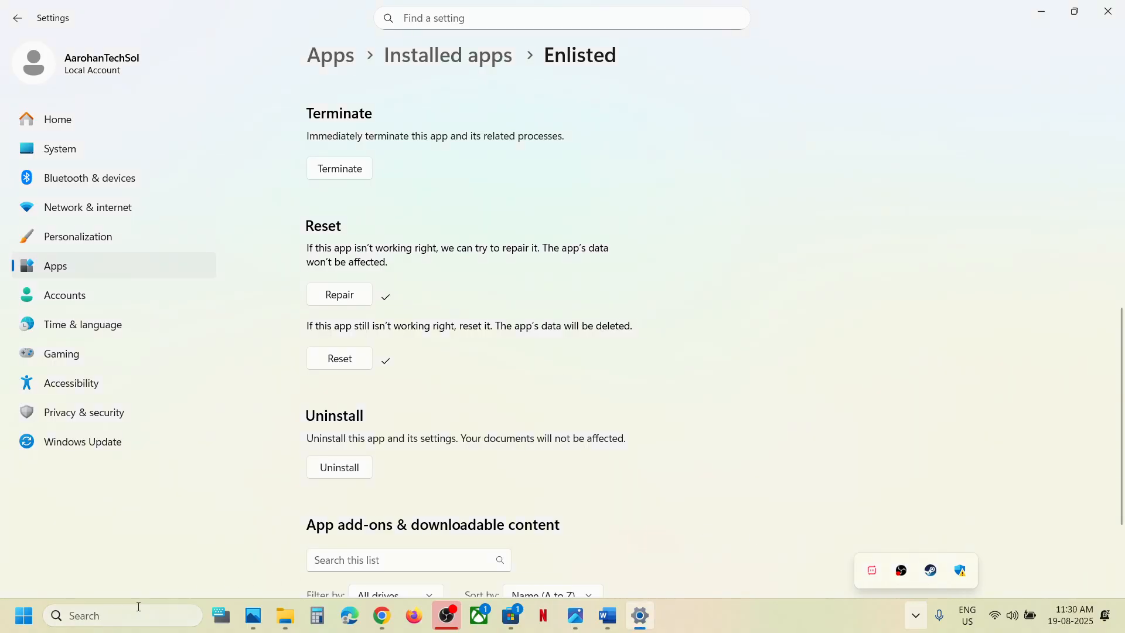
click(121, 614)
text(xbox)
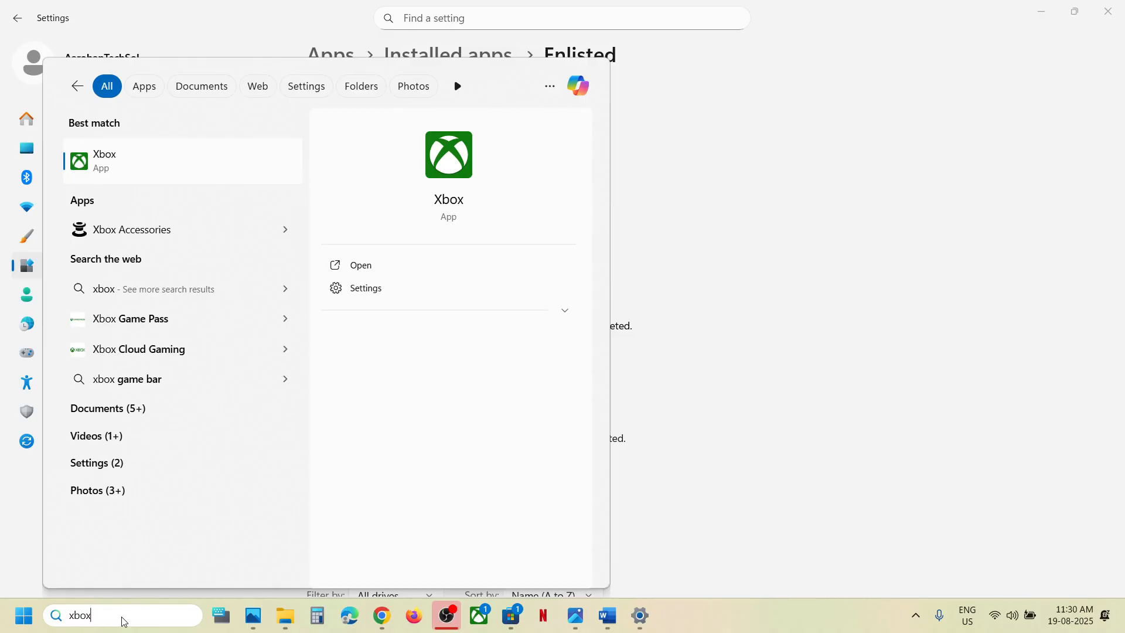
key(Return)
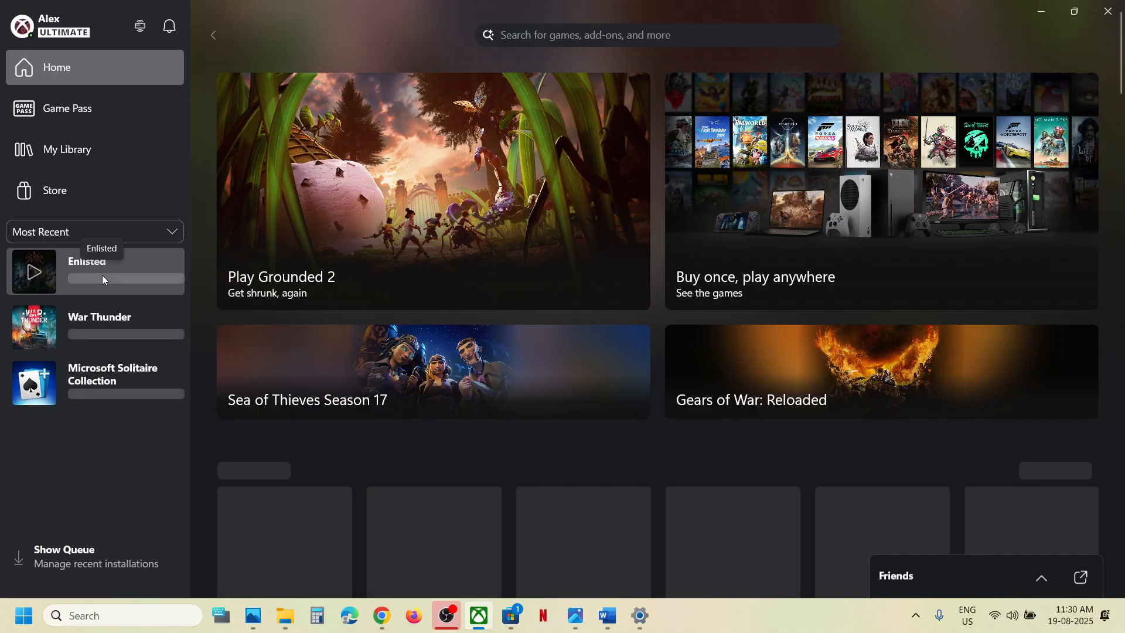
click(103, 280)
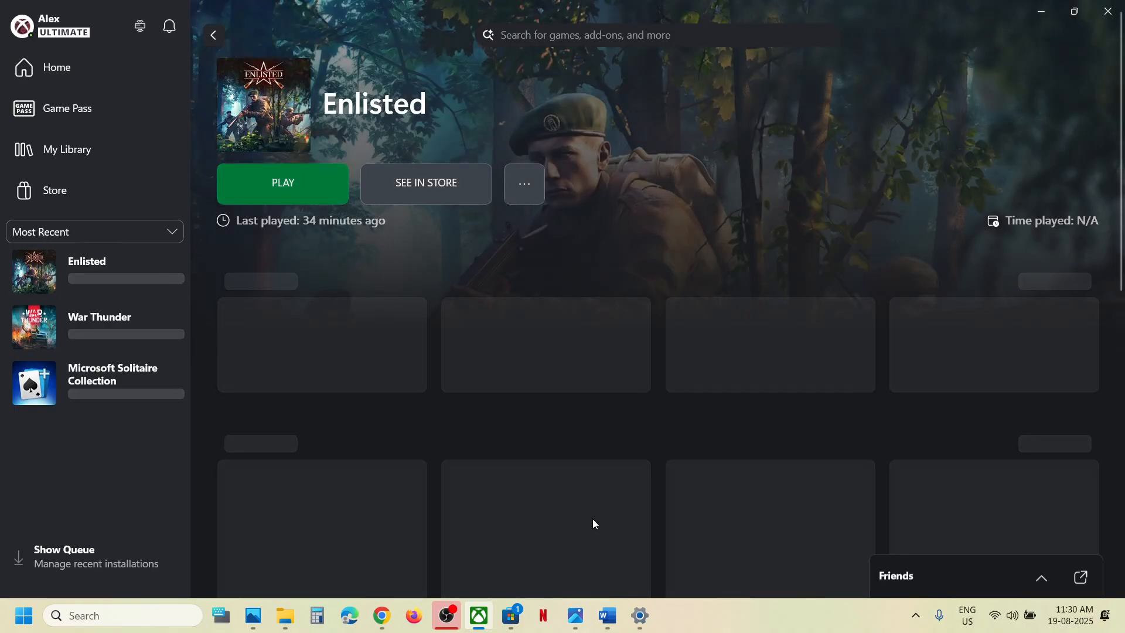
Select the Step 7 Visual C++ link in the Word notes and switch to Chrome.
click(607, 616)
scroll(403, 330, down, 2)
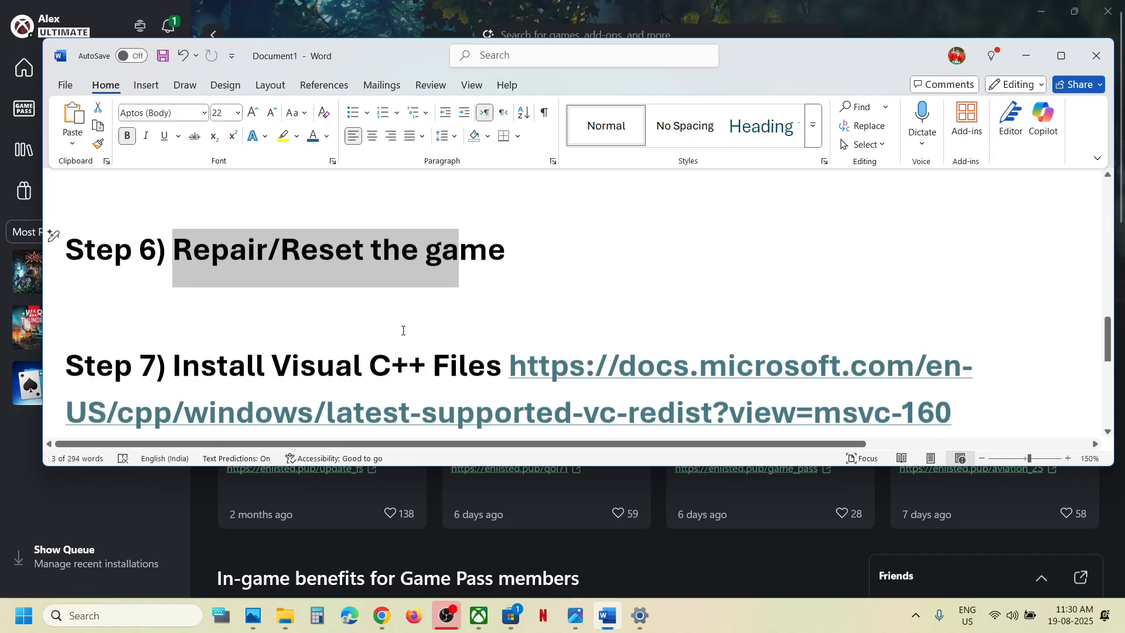
scroll(403, 331, down, 2)
drag(959, 333, 512, 292)
key(ctrl+c)
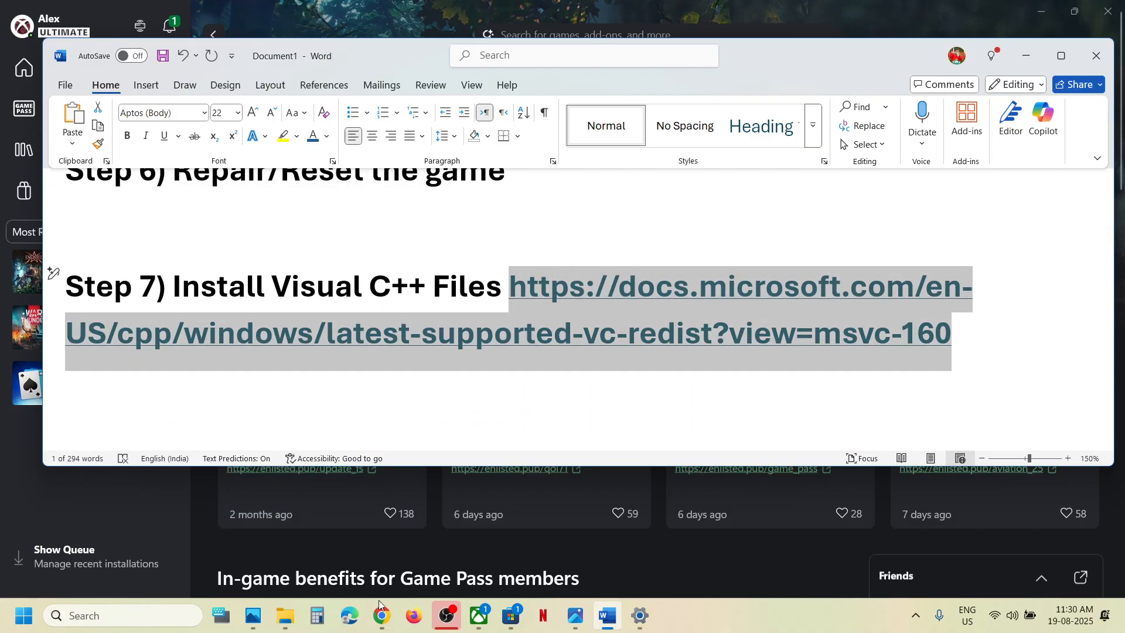
click(381, 615)
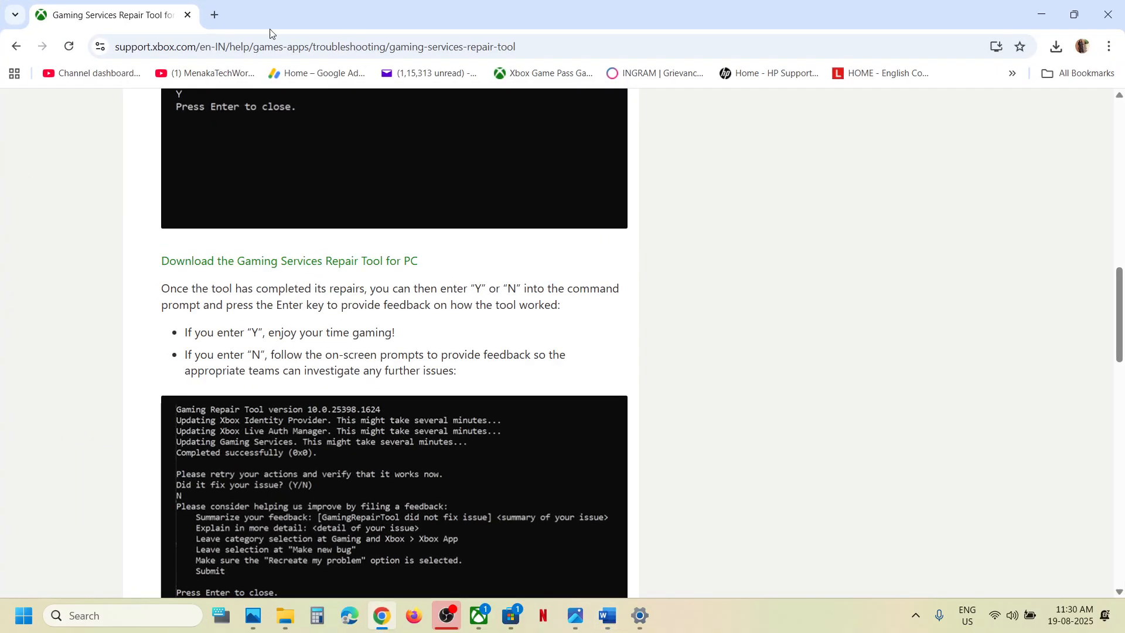
Load the Visual C++ redistributable downloads page from the copied link in a new tab.
click(216, 15)
key(ctrl+v)
key(Return)
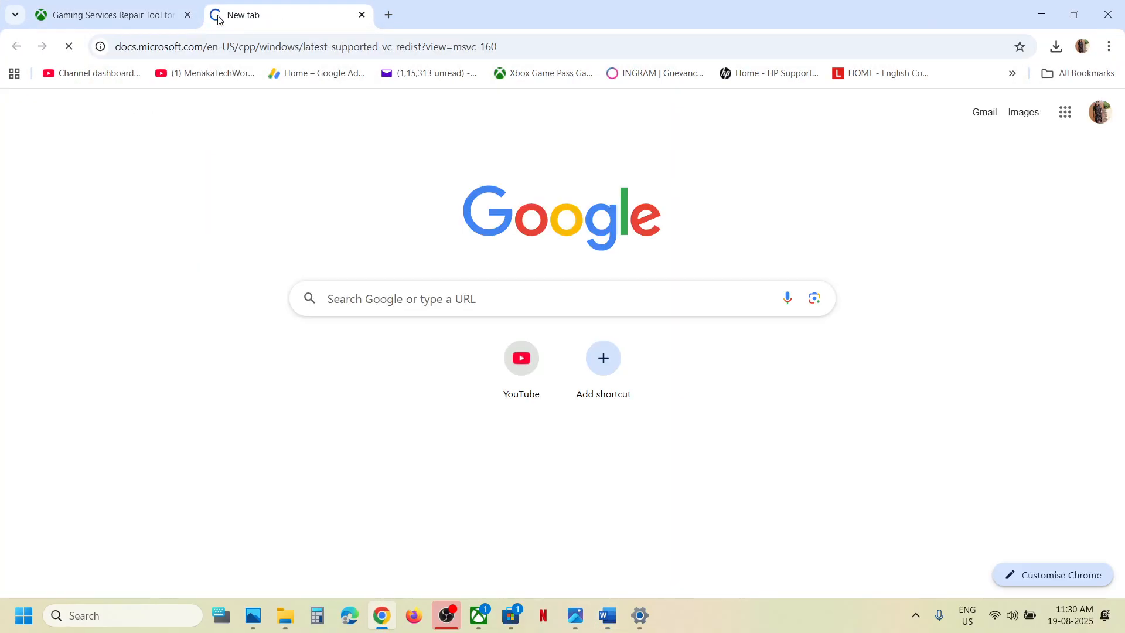
scroll(422, 308, down, 10)
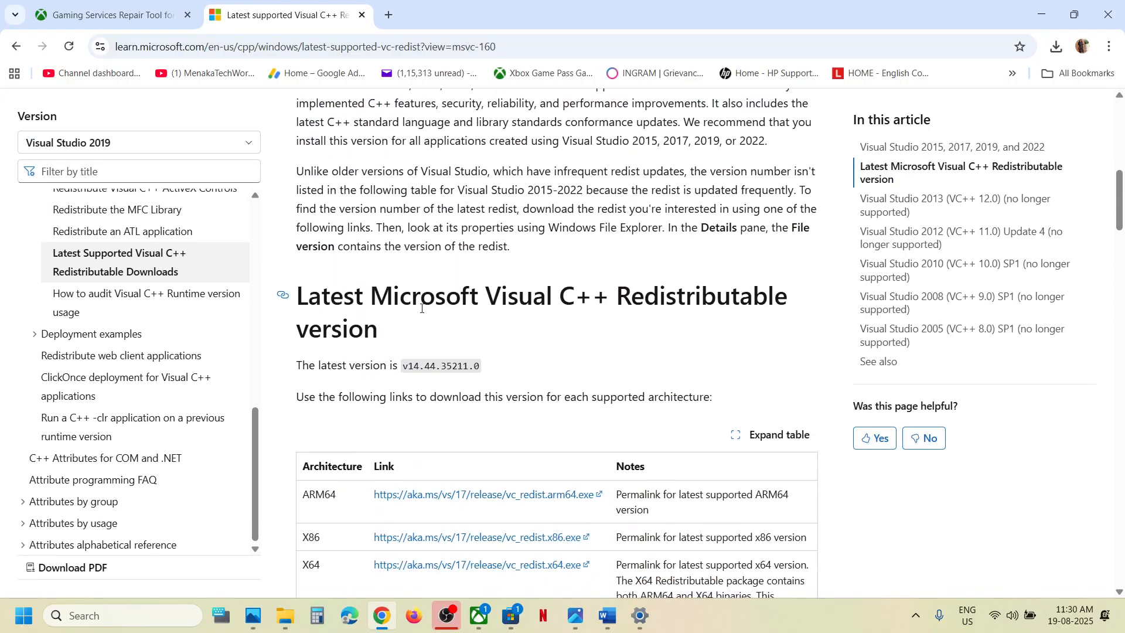
scroll(421, 308, up, 2)
scroll(421, 310, down, 5)
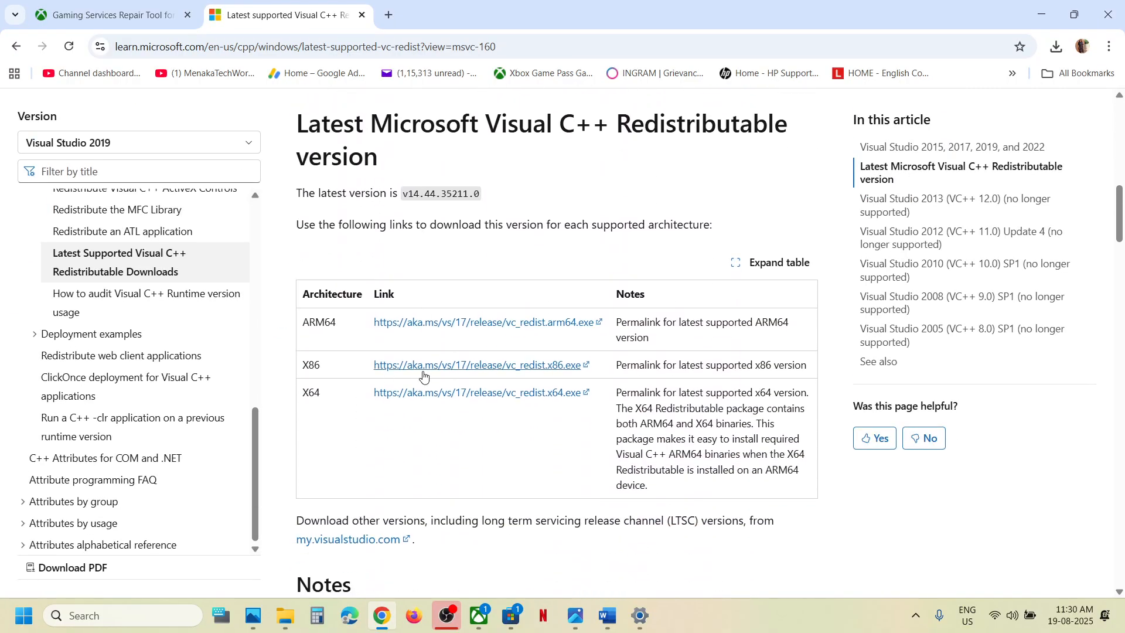
Download and repair both the x86 and x64 Visual C++ 2015-2022 redistributables.
click(423, 369)
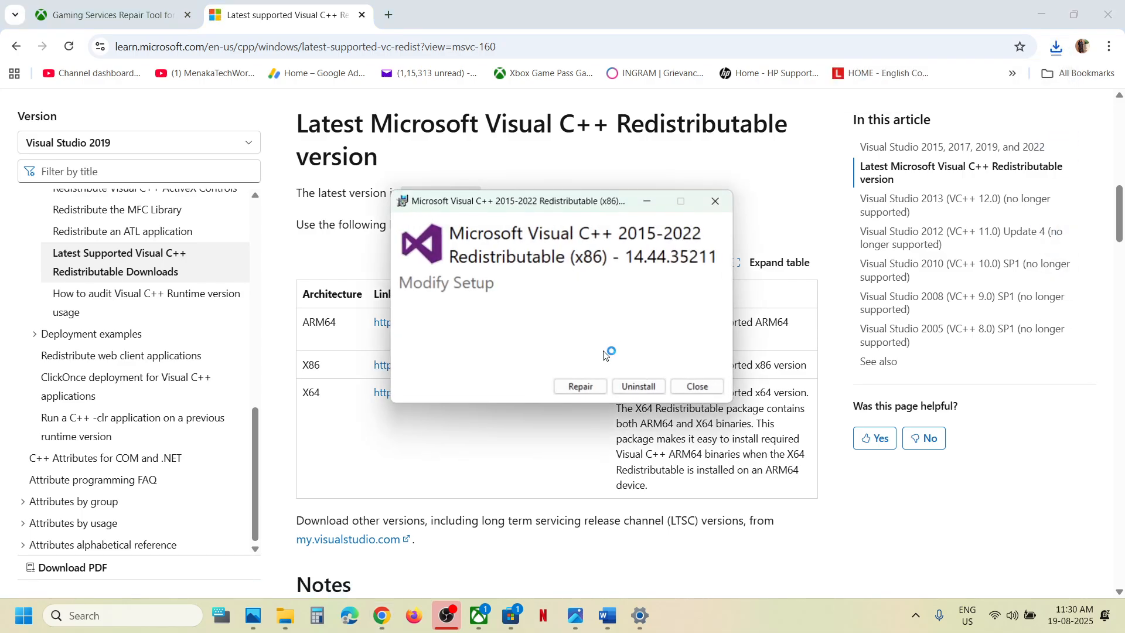
click(583, 385)
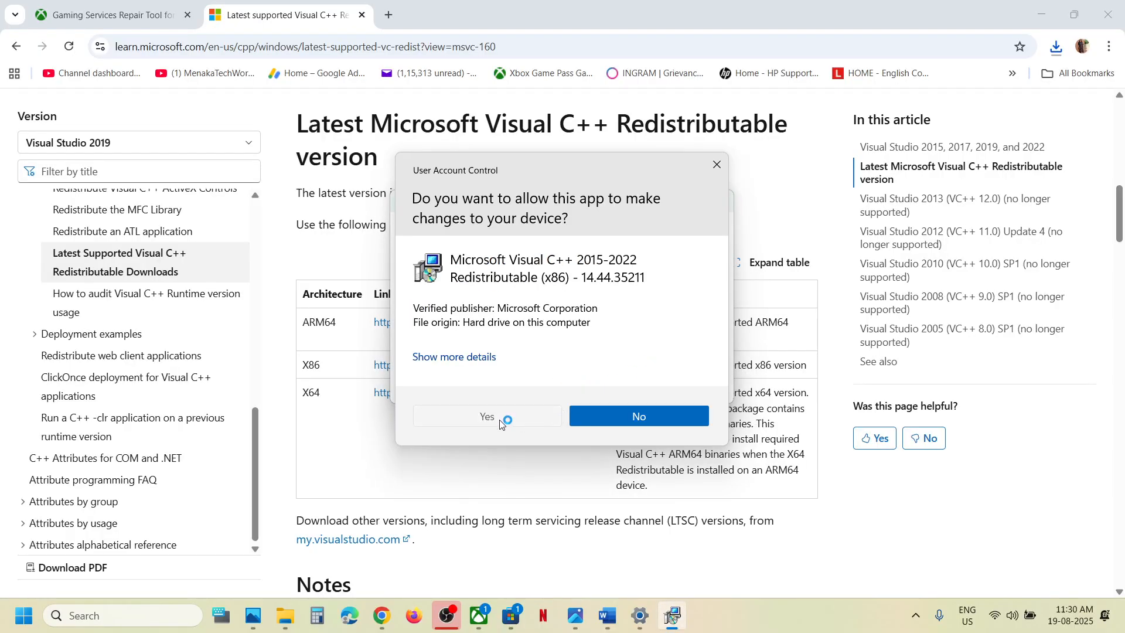
click(495, 420)
double_click(311, 394)
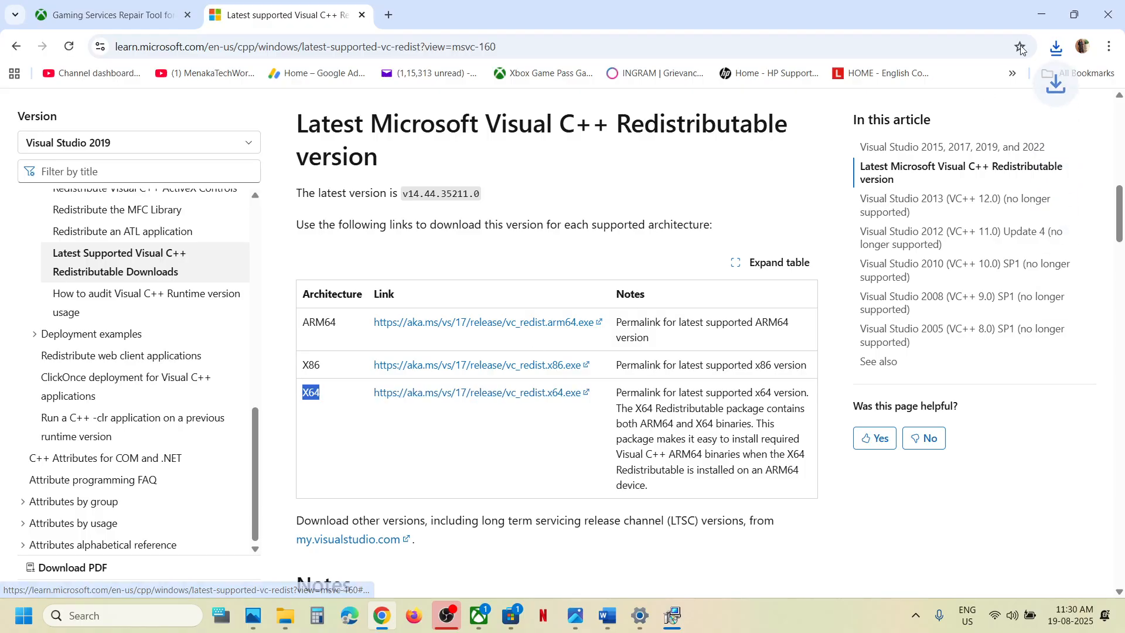
click(1057, 47)
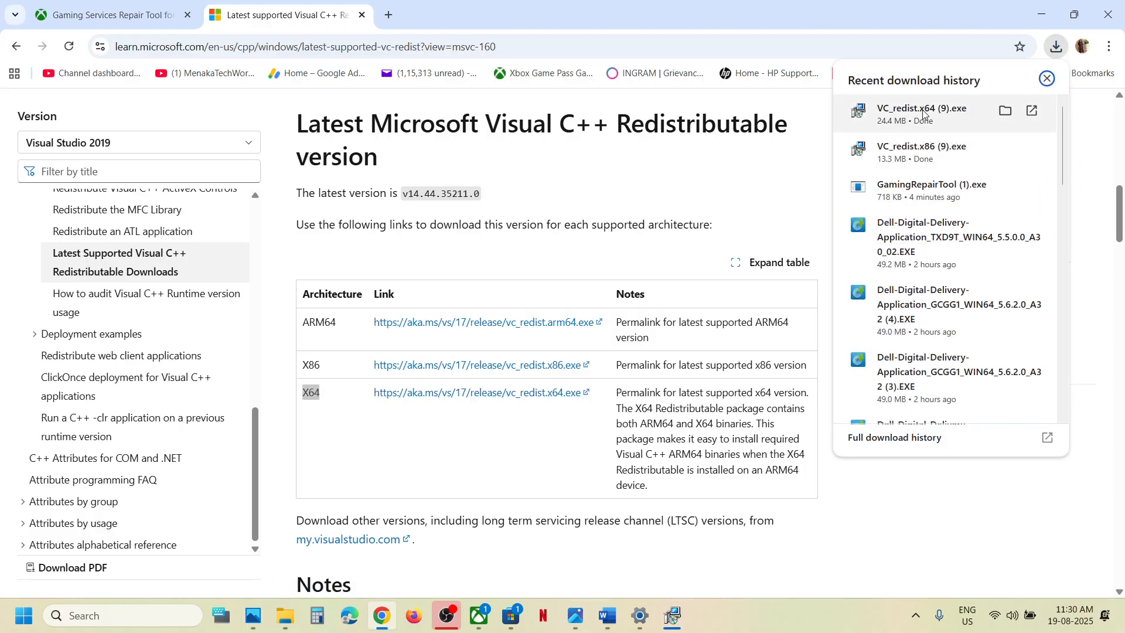
click(950, 111)
click(582, 387)
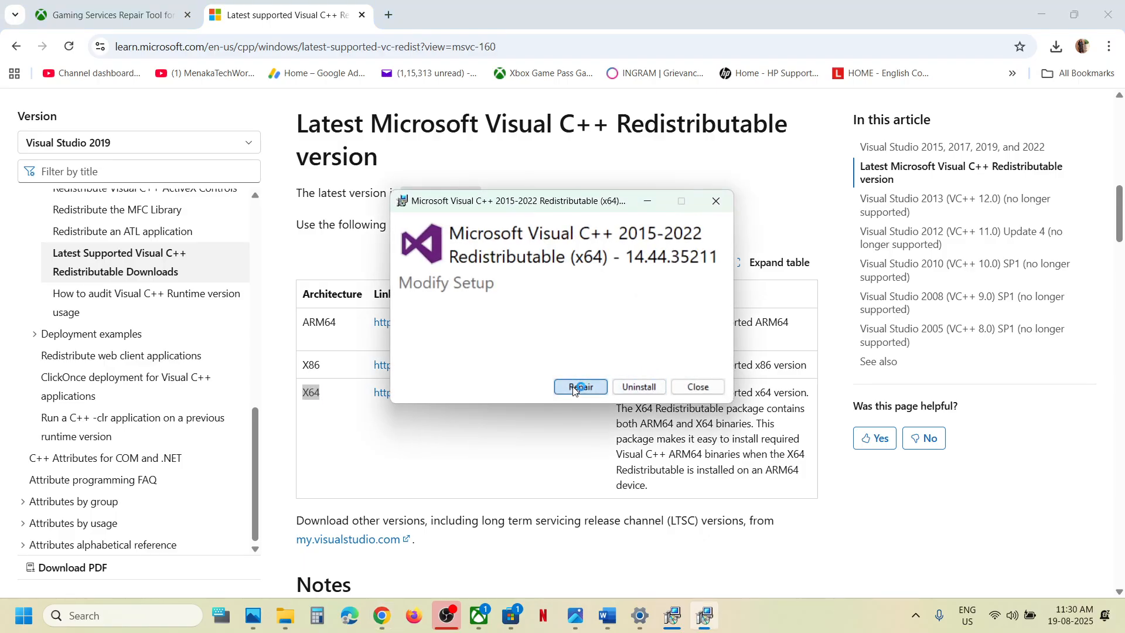
click(506, 420)
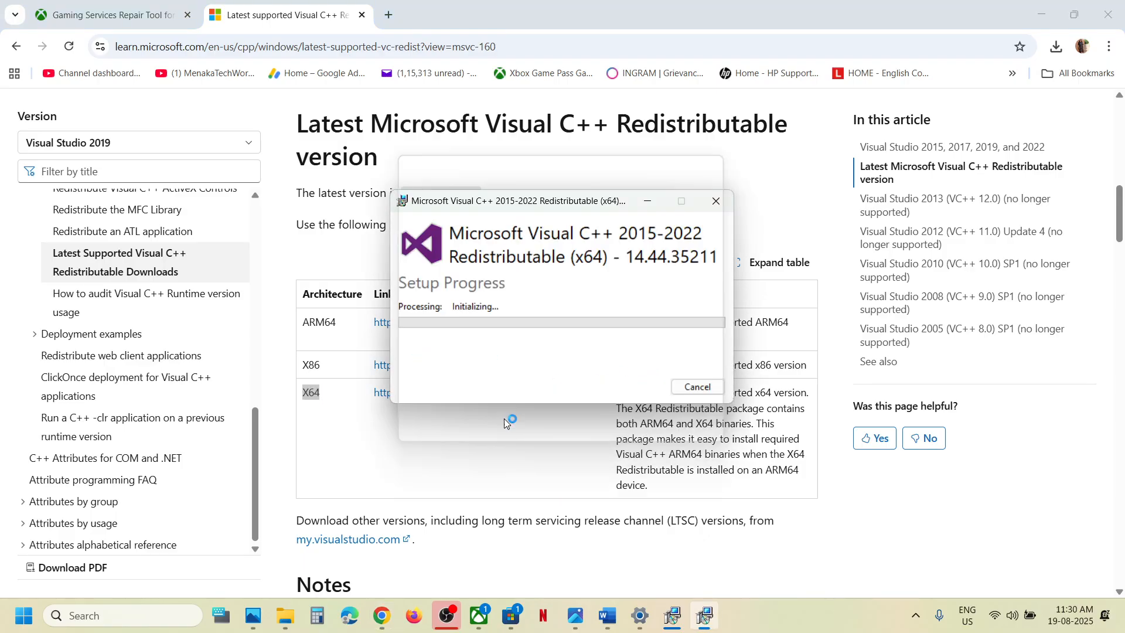
Move the x86 success window aside and view the Start menu power options.
click(671, 618)
drag(611, 194, 246, 271)
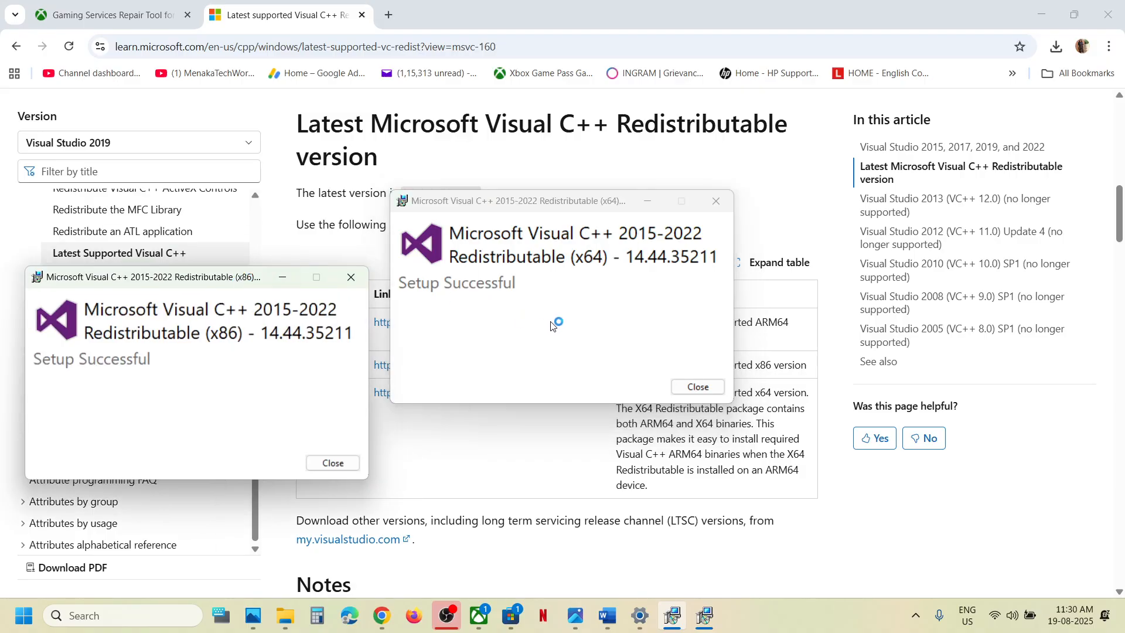
click(489, 448)
click(23, 616)
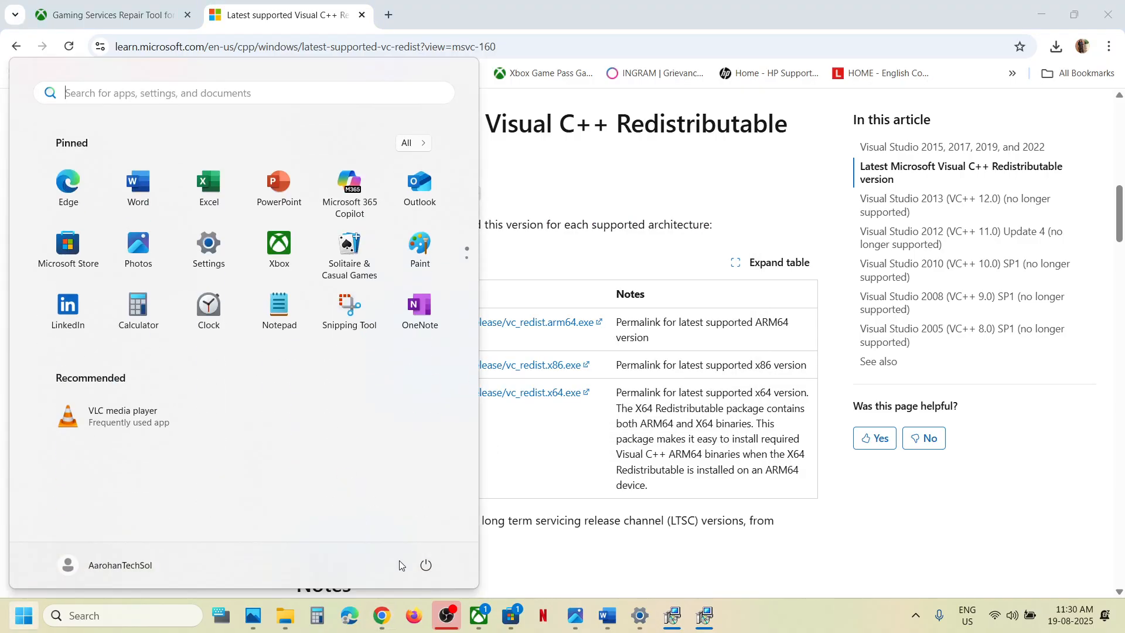
click(426, 565)
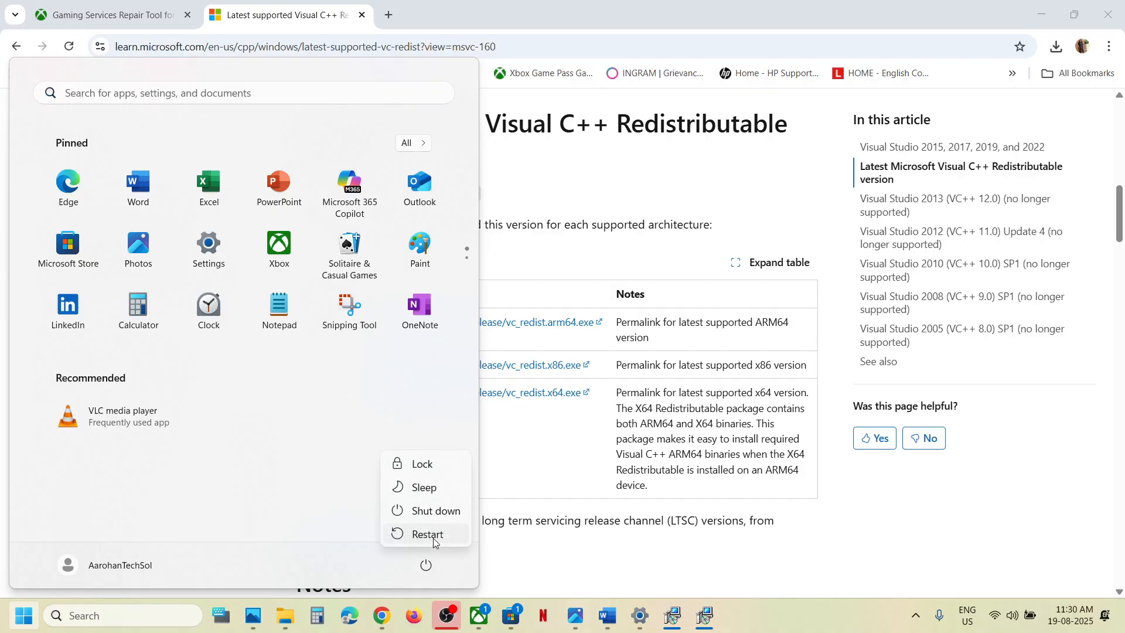
click(611, 627)
Scroll the notes past Step 8, Update the system BIOS, to Step 9, Delete Microsoft Store Local Cache Files.
click(611, 627)
scroll(516, 378, down, 3)
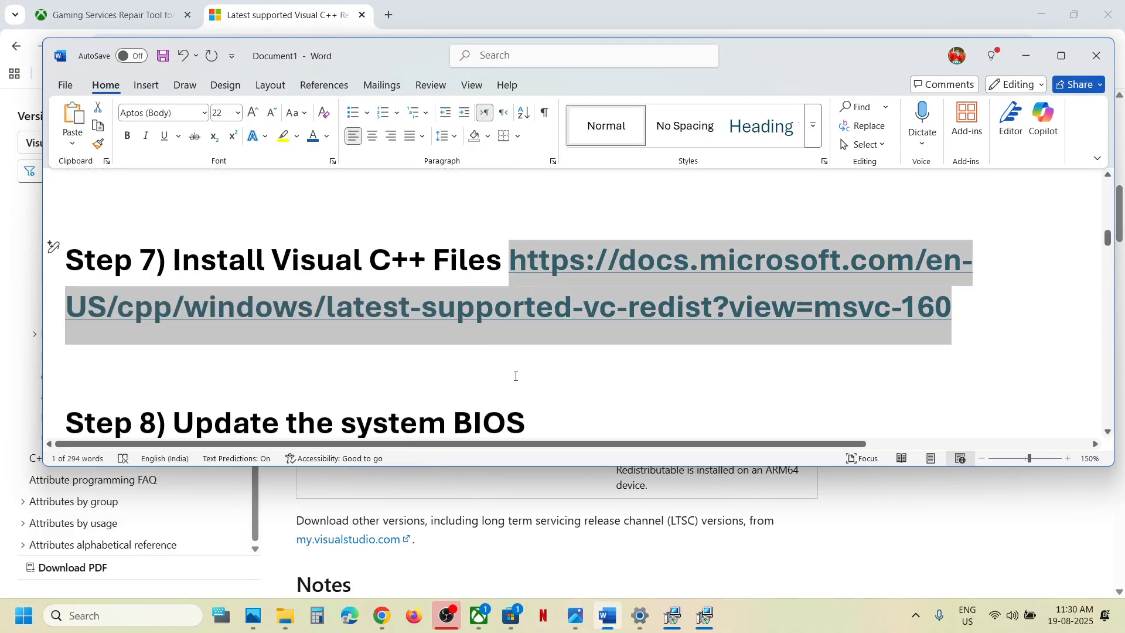
drag(200, 330, 545, 325)
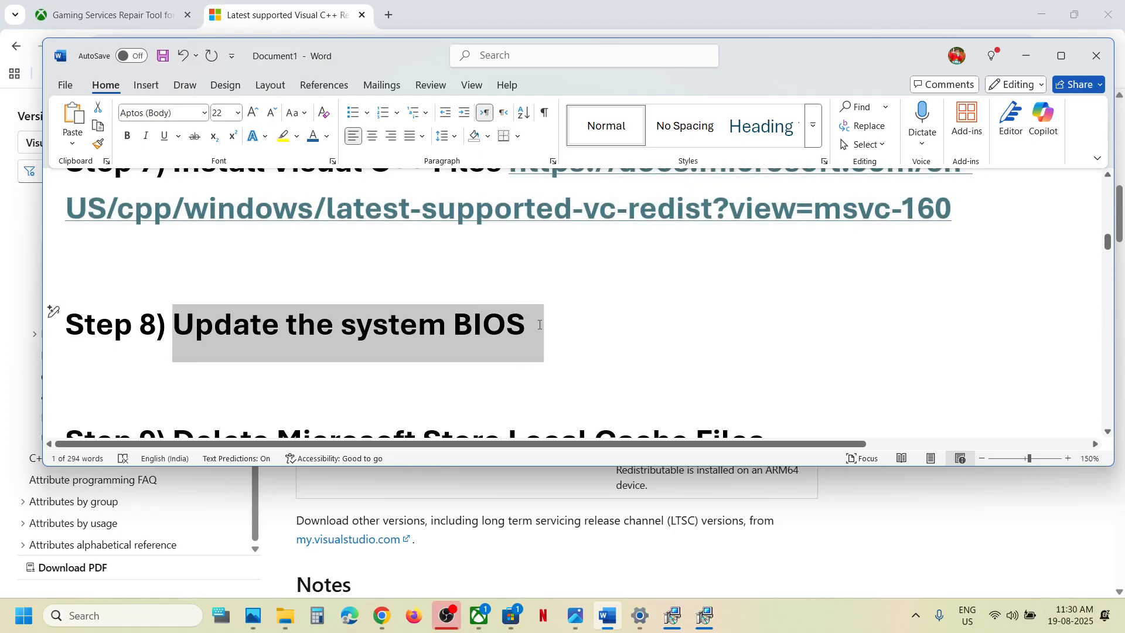
click(326, 310)
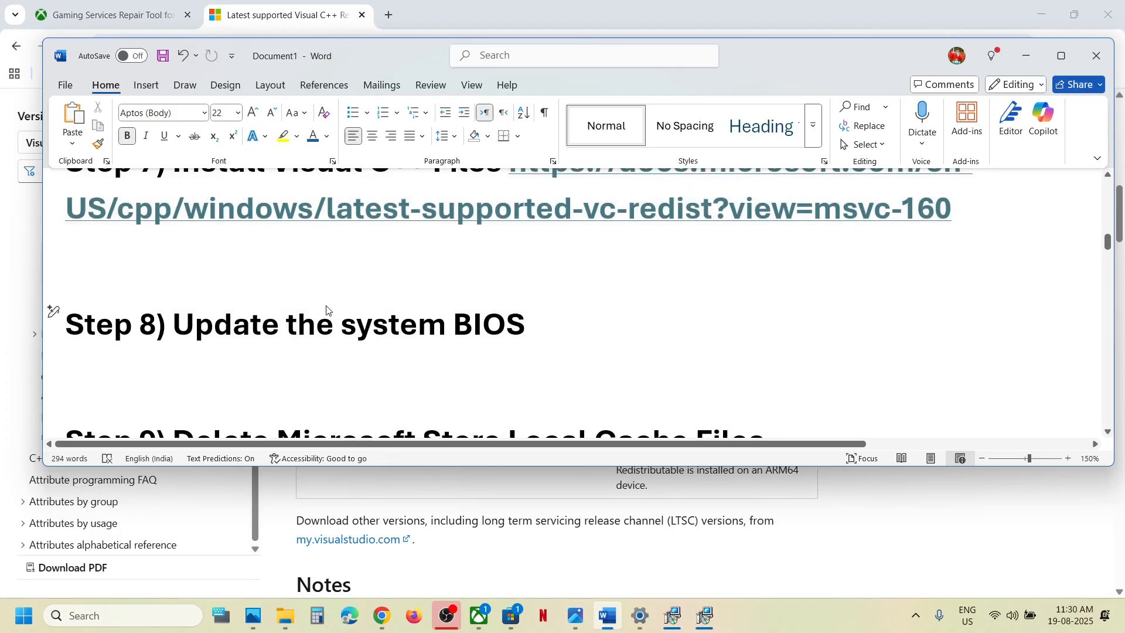
scroll(326, 310, down, 1)
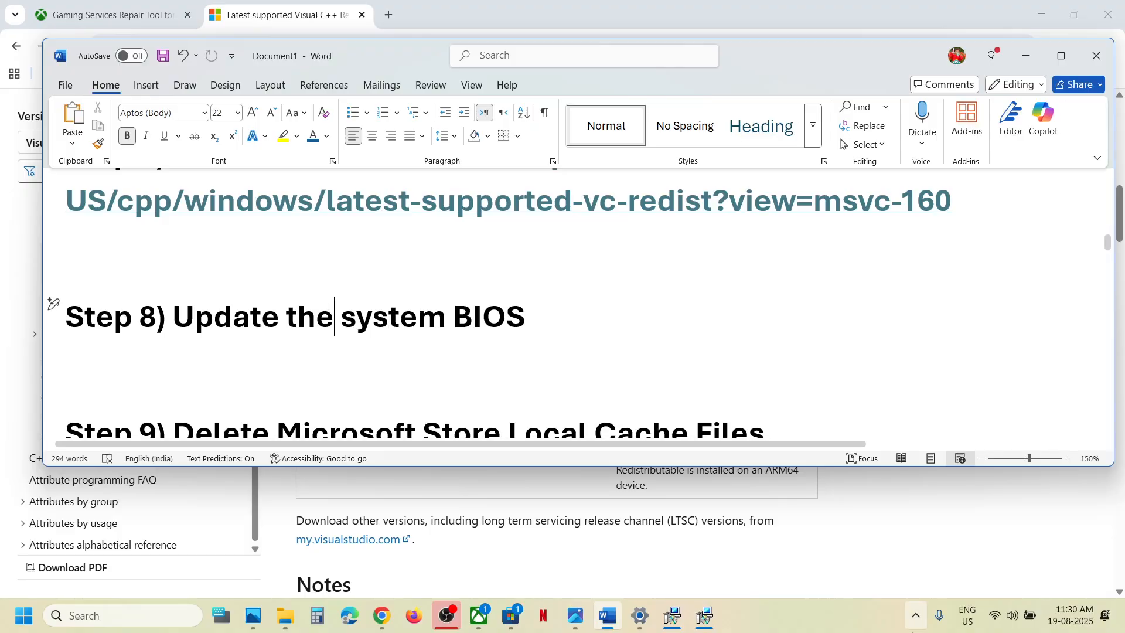
click(1039, 623)
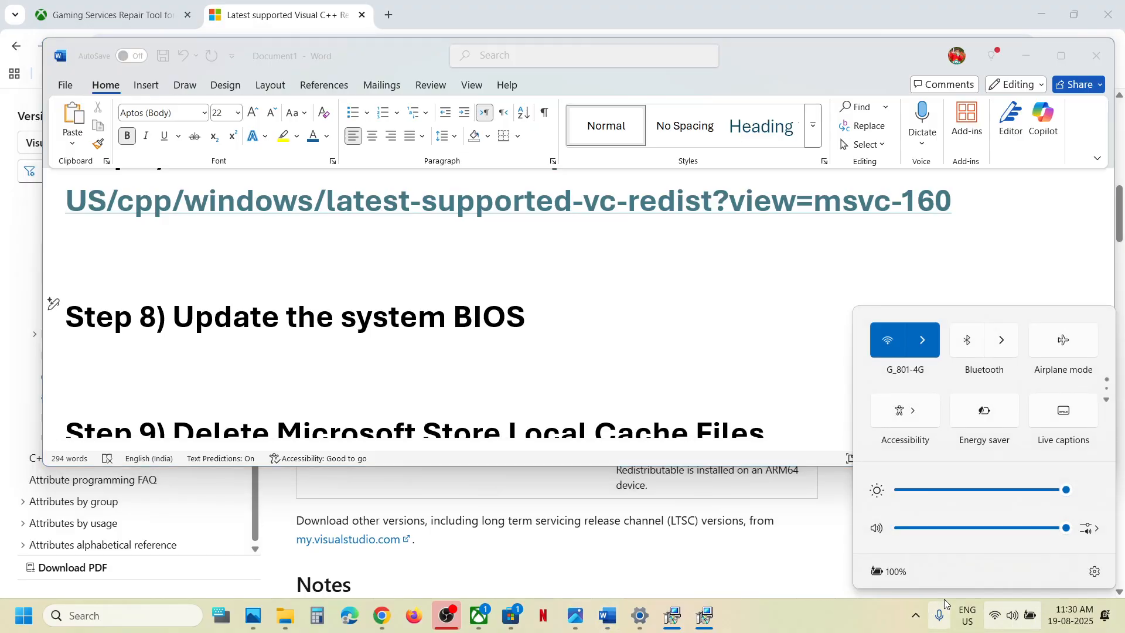
click(451, 319)
scroll(451, 318, down, 2)
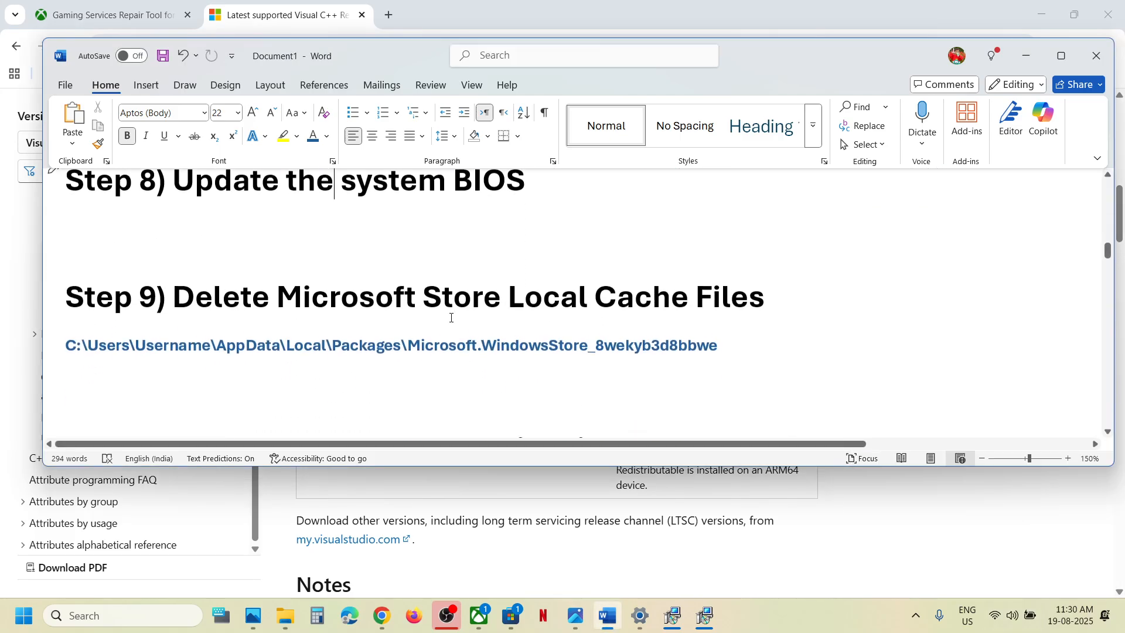
drag(347, 288, 765, 300)
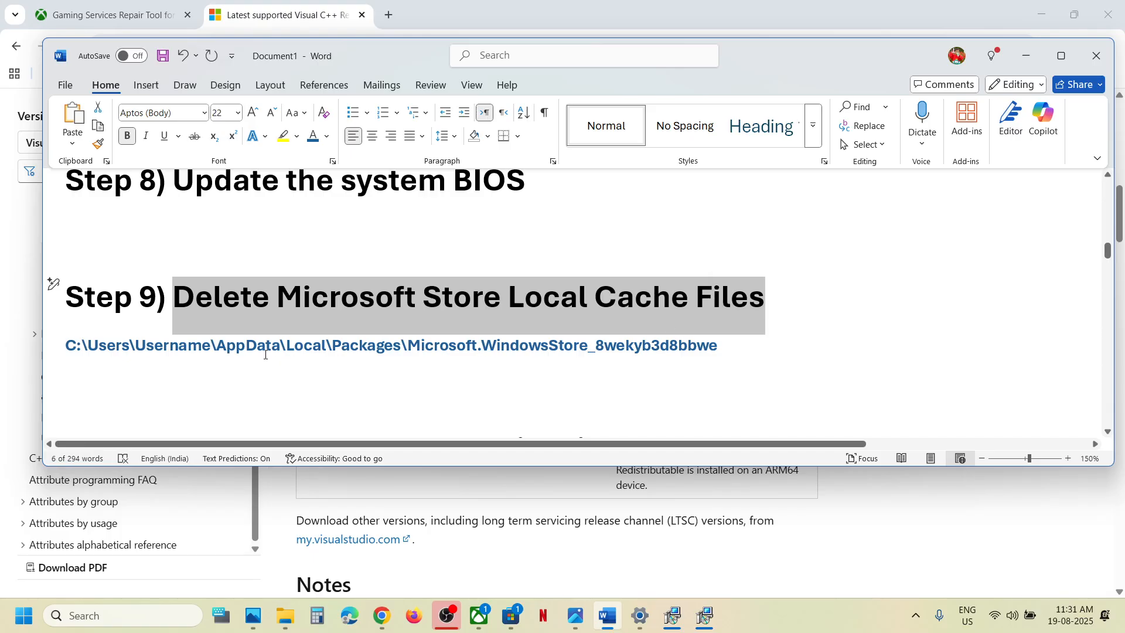
Open This PC > Local Disk (C:) > Users > the user's profile folder in File Explorer.
mouse_move(285, 615)
click(289, 536)
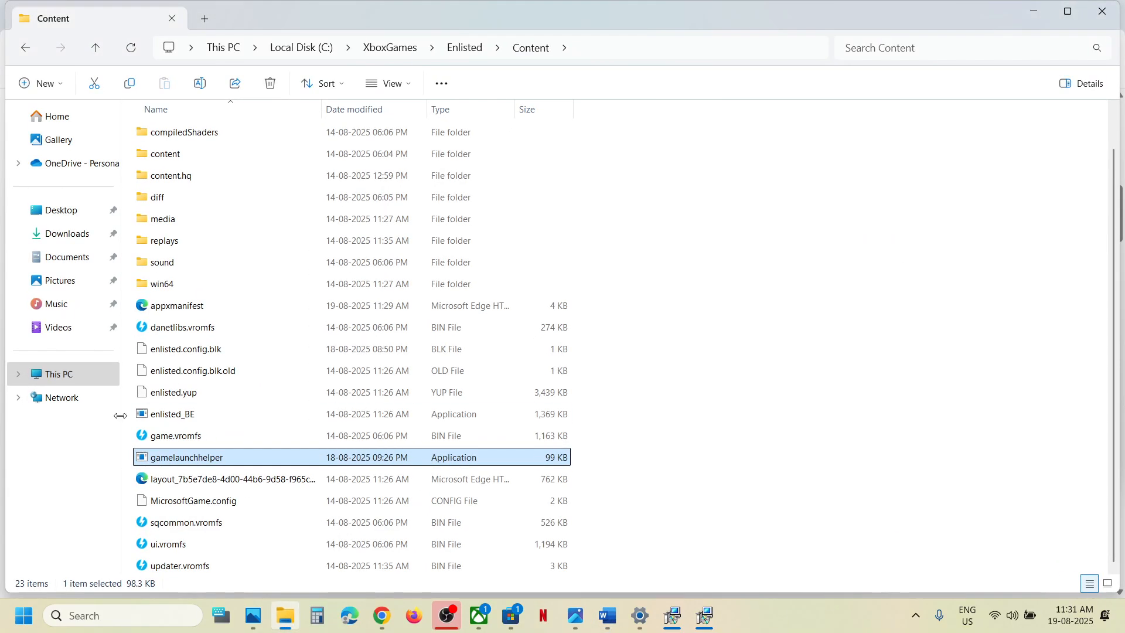
click(64, 375)
double_click(226, 151)
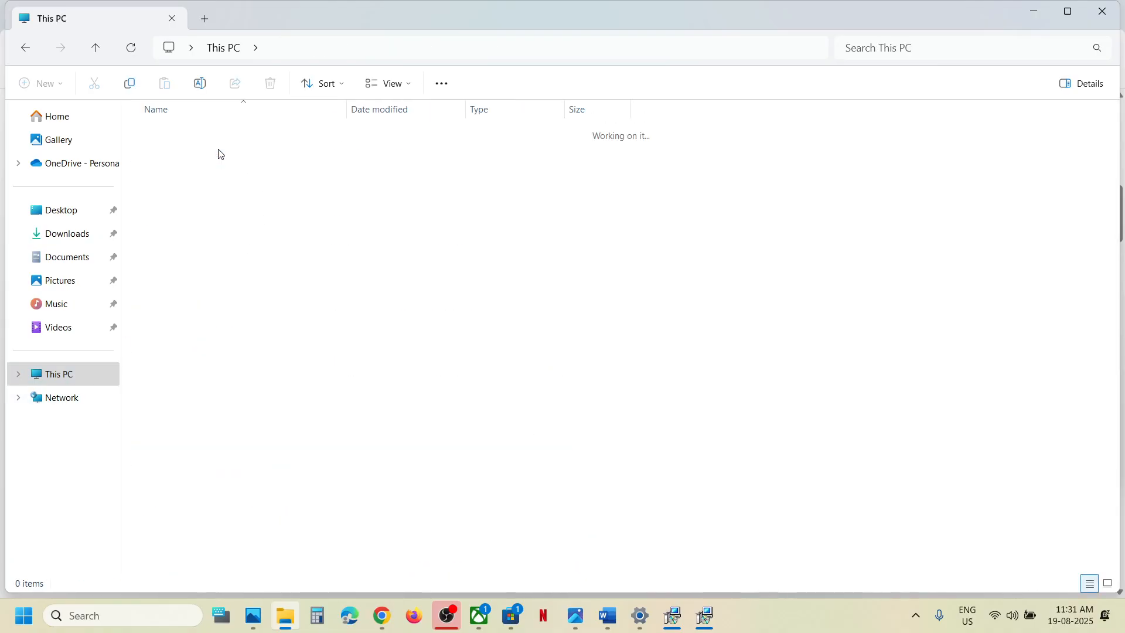
key(alt+Tab)
key(alt+Tab)
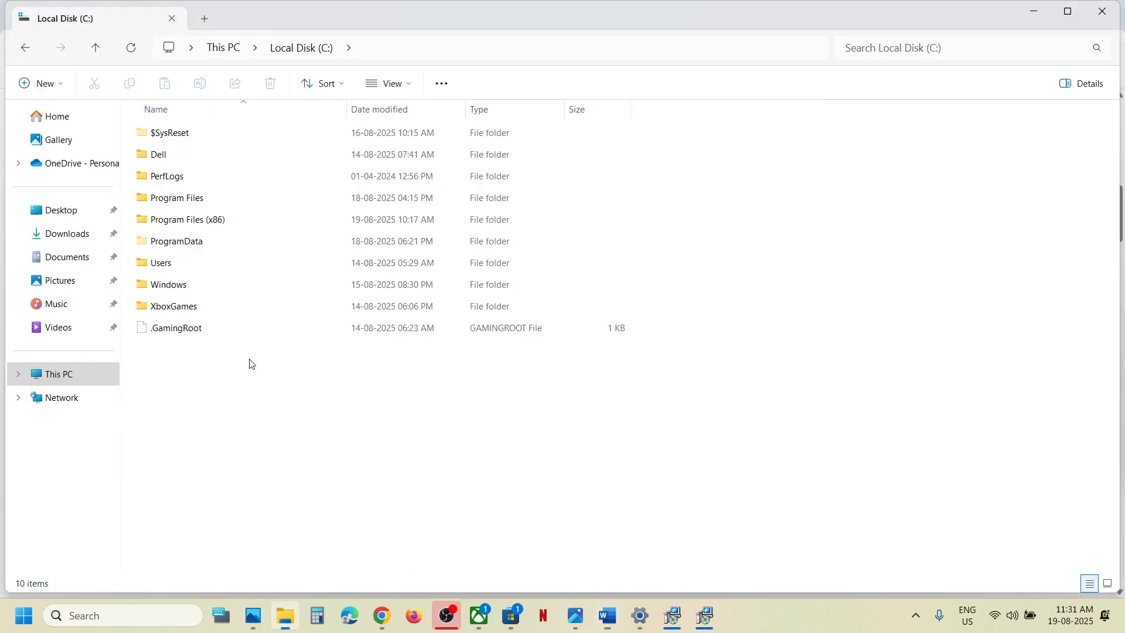
double_click(161, 262)
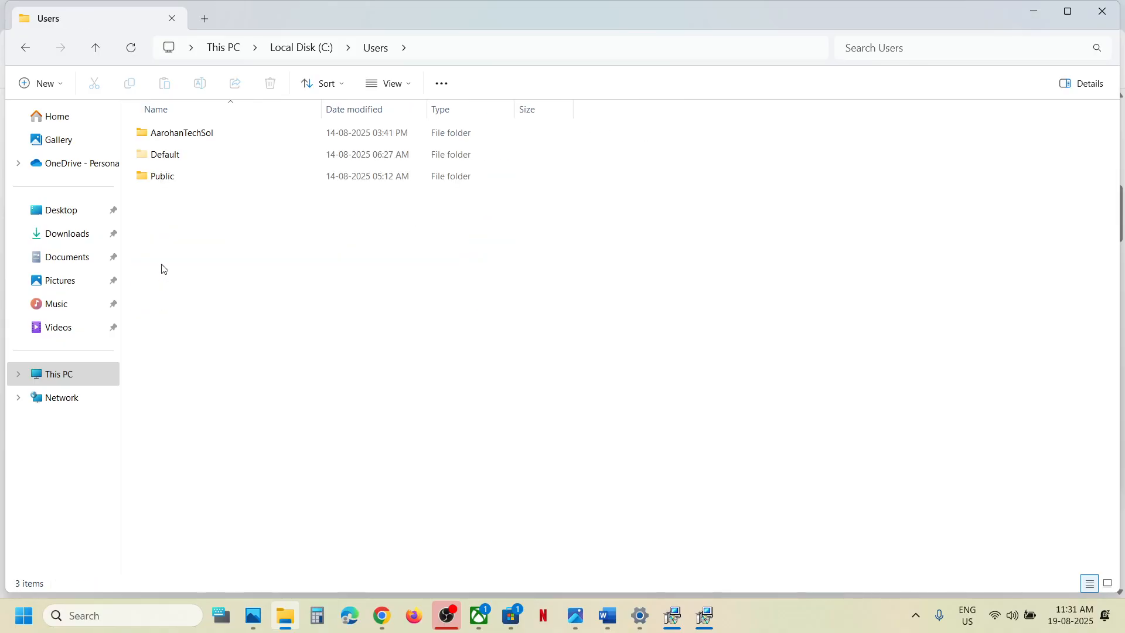
double_click(181, 134)
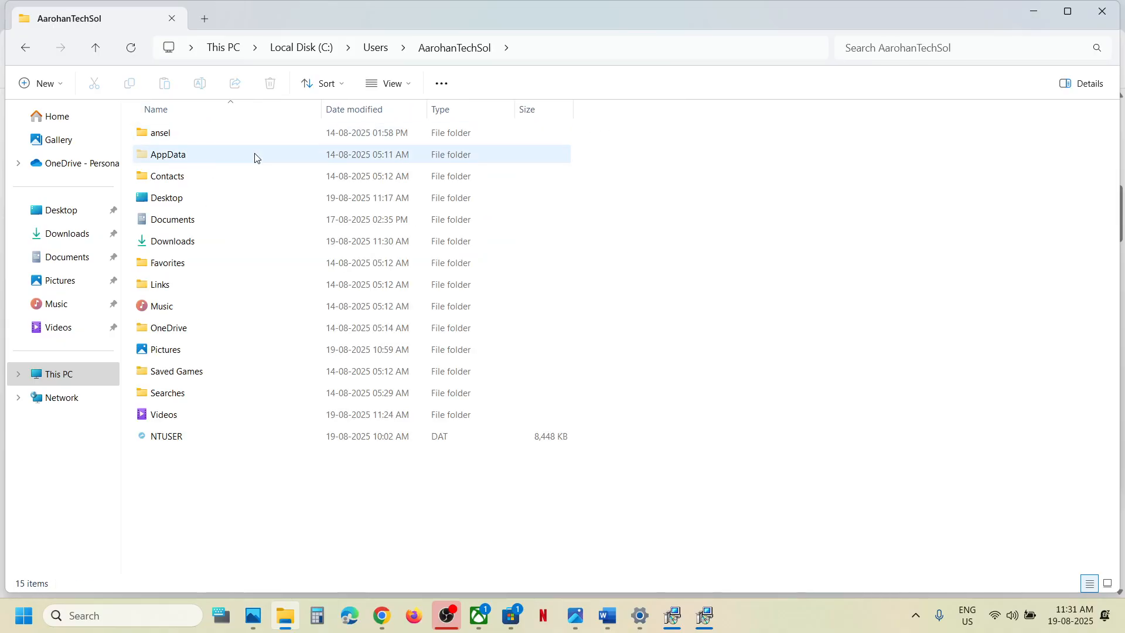
Adjust the folder view options and open AppData > Local > Packages.
click(186, 157)
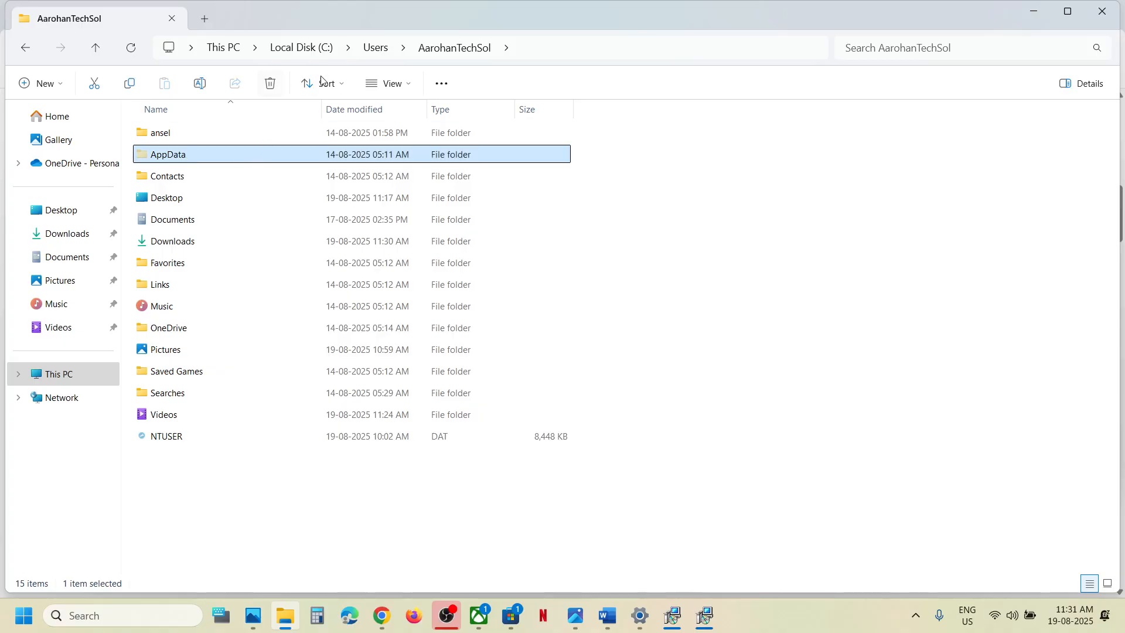
click(407, 88)
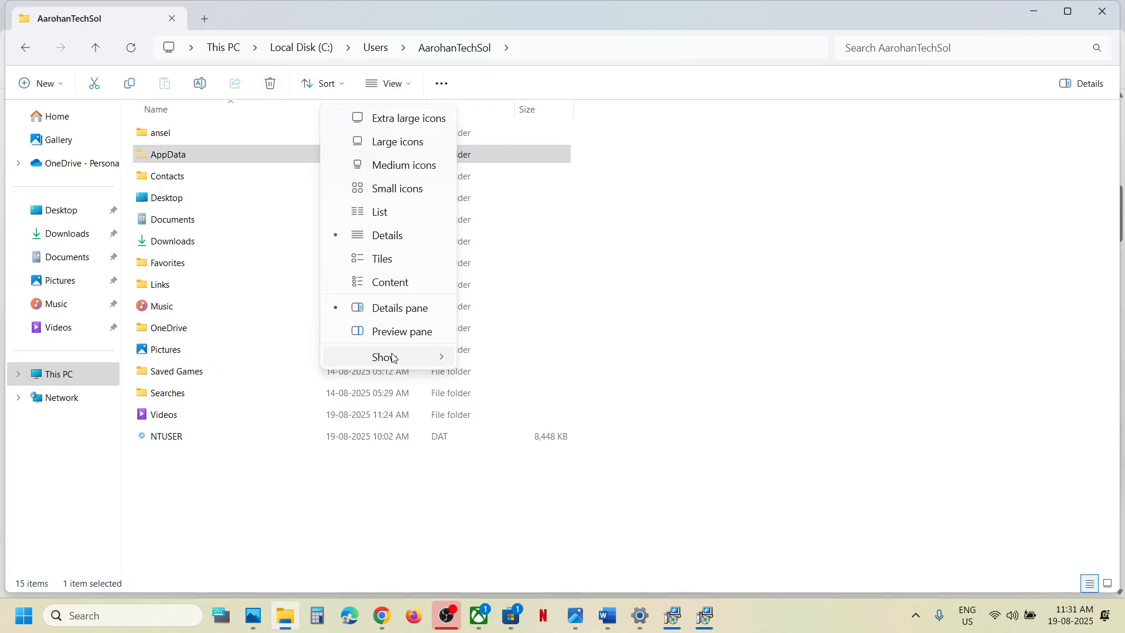
mouse_move(388, 357)
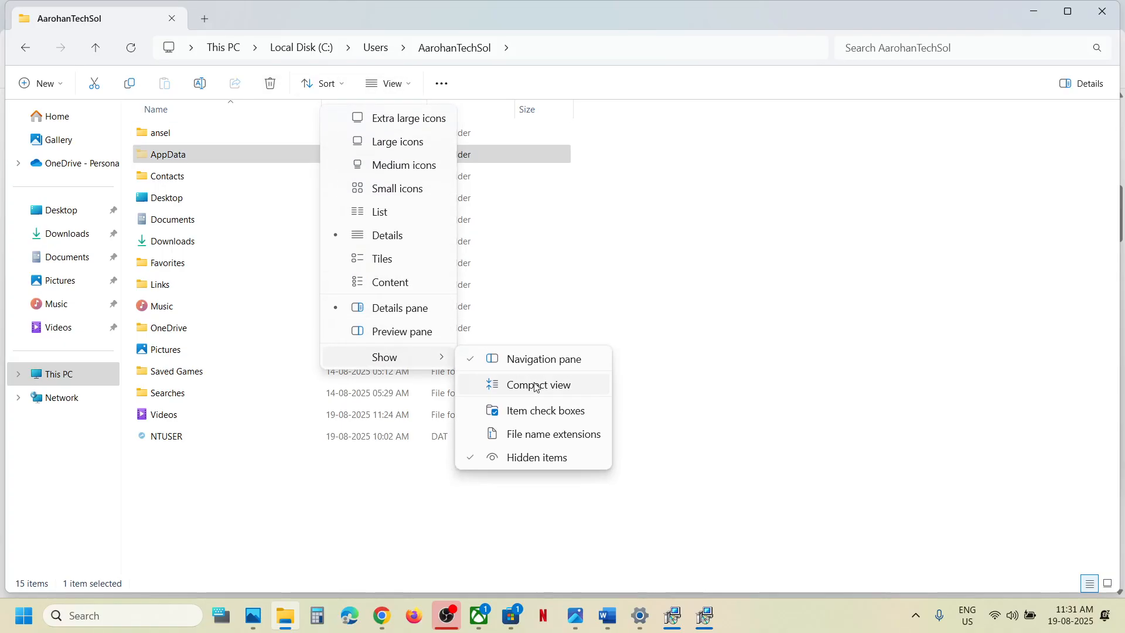
double_click(195, 151)
double_click(215, 139)
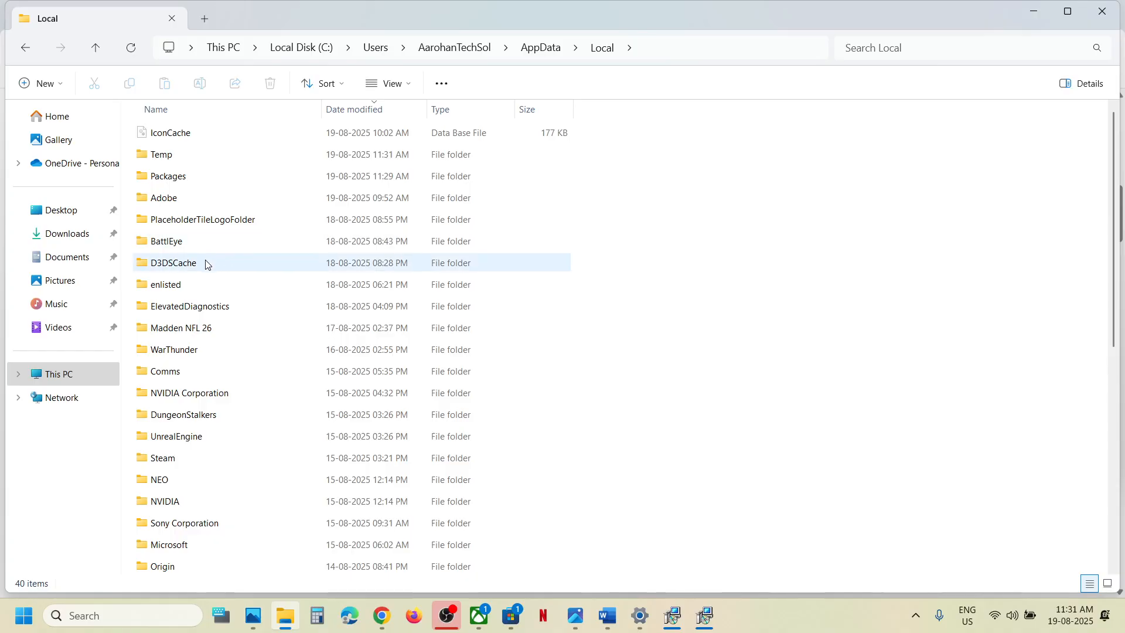
double_click(188, 177)
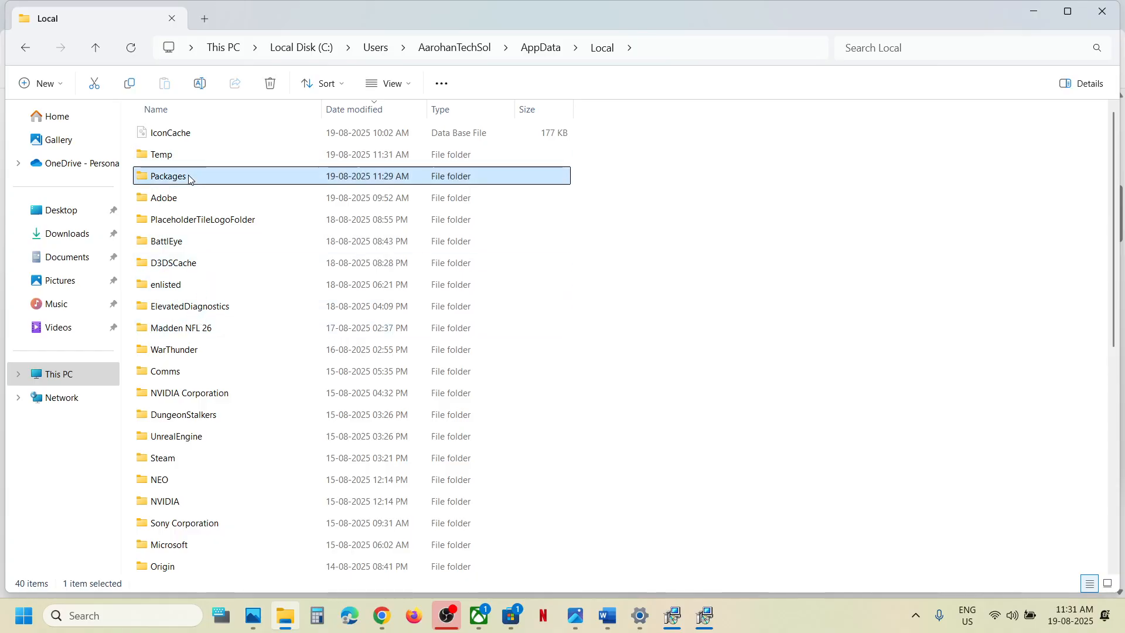
Delete LocalCache inside Microsoft.WindowsStore_8wekyb3d8bbwe, then return to the Word notes at Step 10.
scroll(229, 395, down, 18)
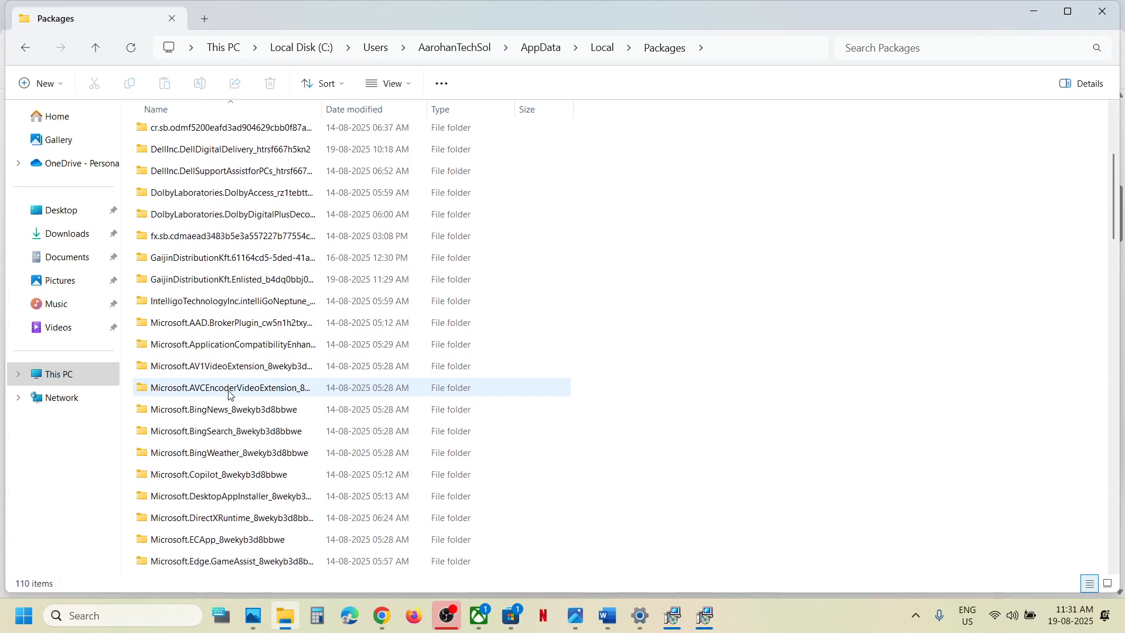
scroll(229, 395, down, 10)
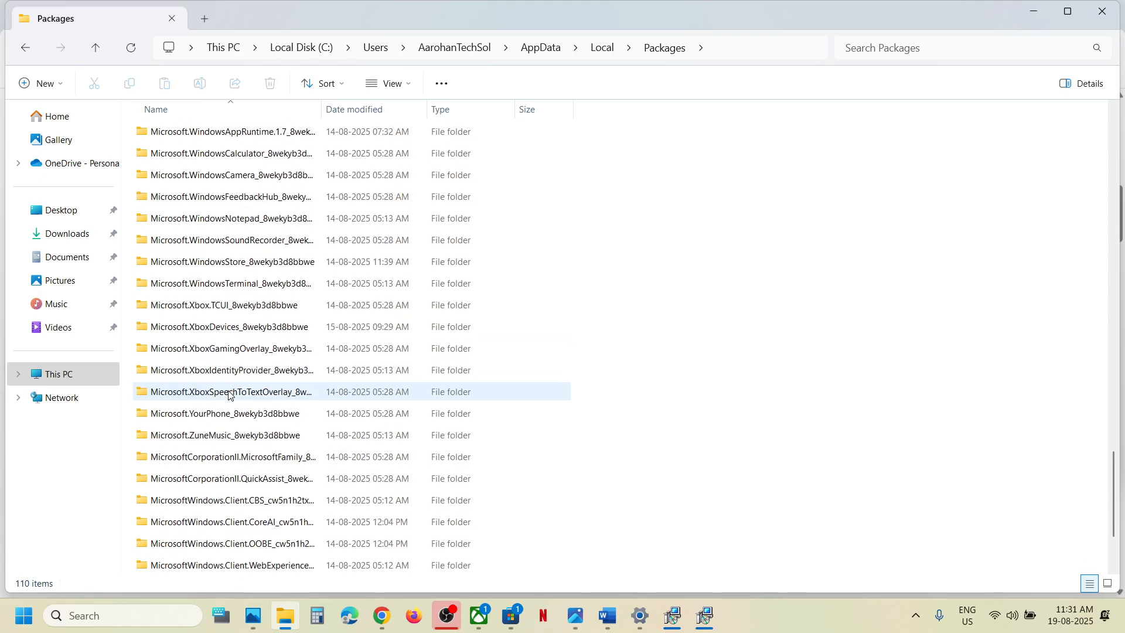
scroll(229, 395, down, 2)
scroll(229, 395, up, 2)
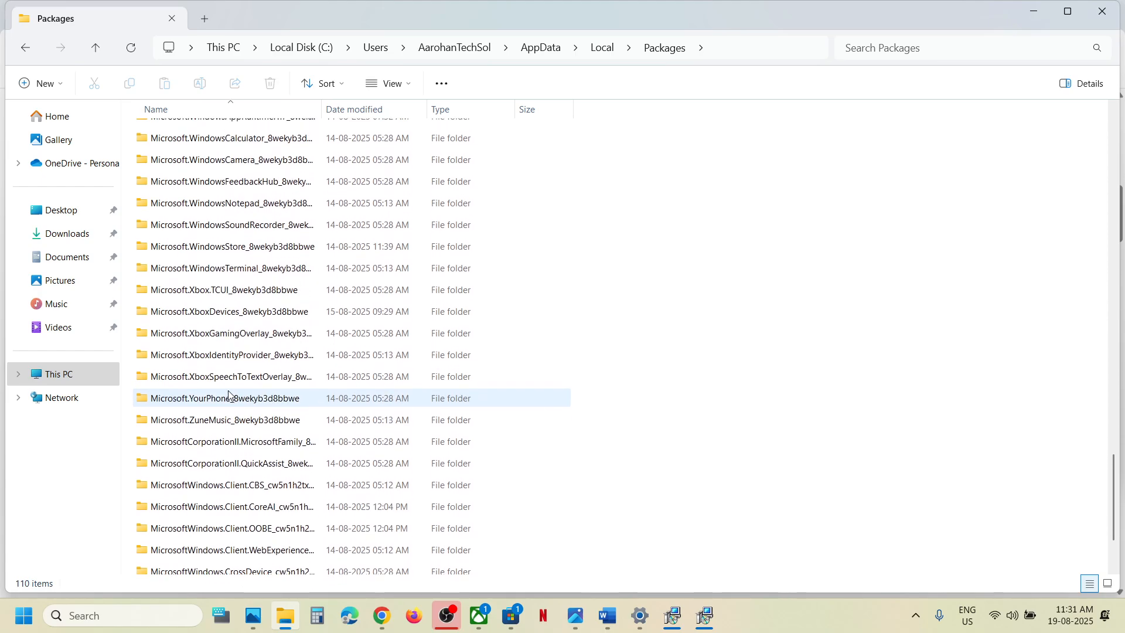
click(247, 252)
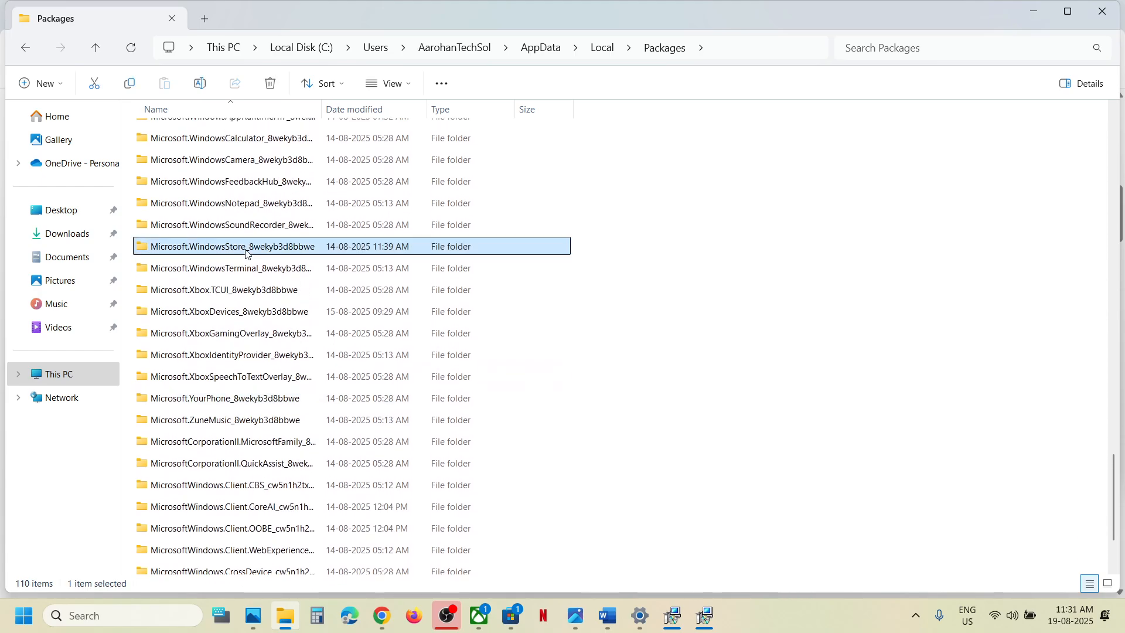
double_click(279, 254)
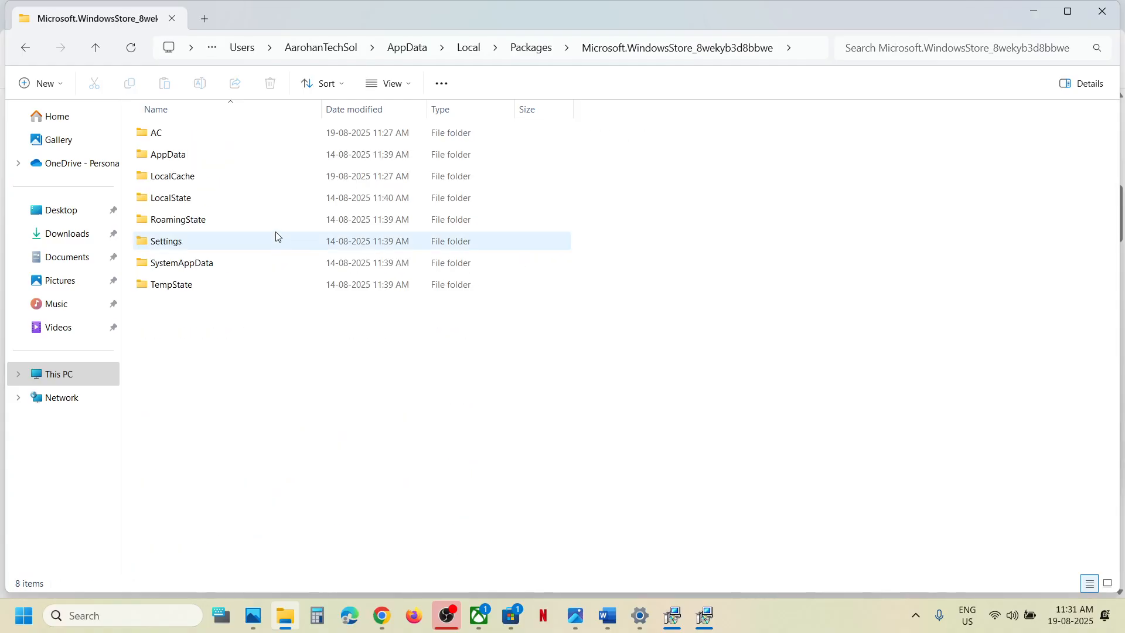
click(179, 180)
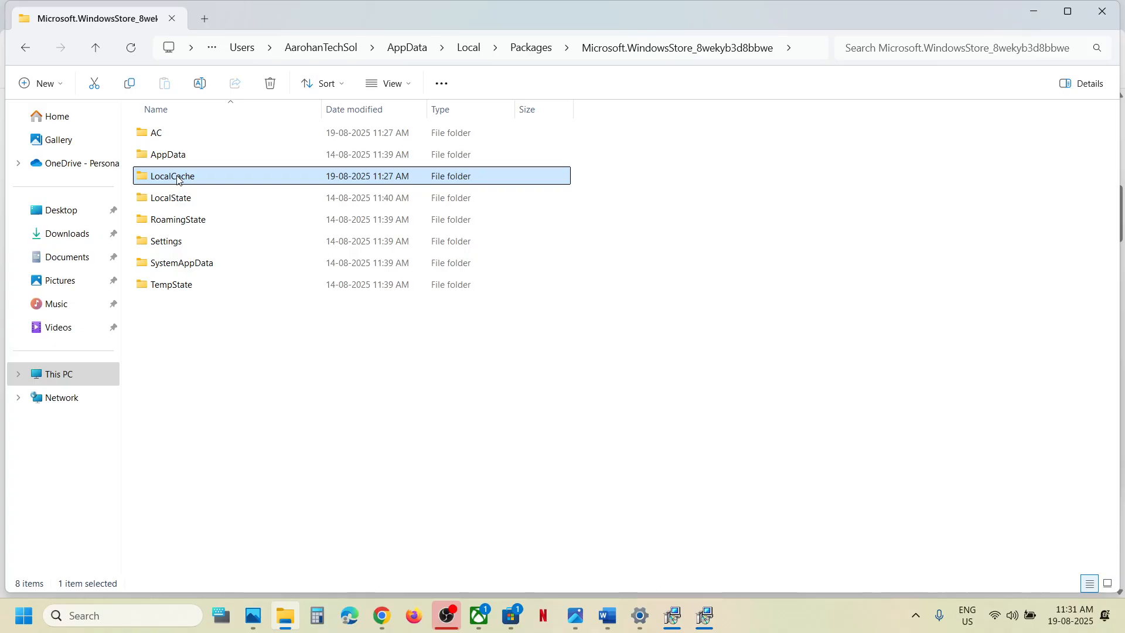
right_click(179, 180)
click(333, 198)
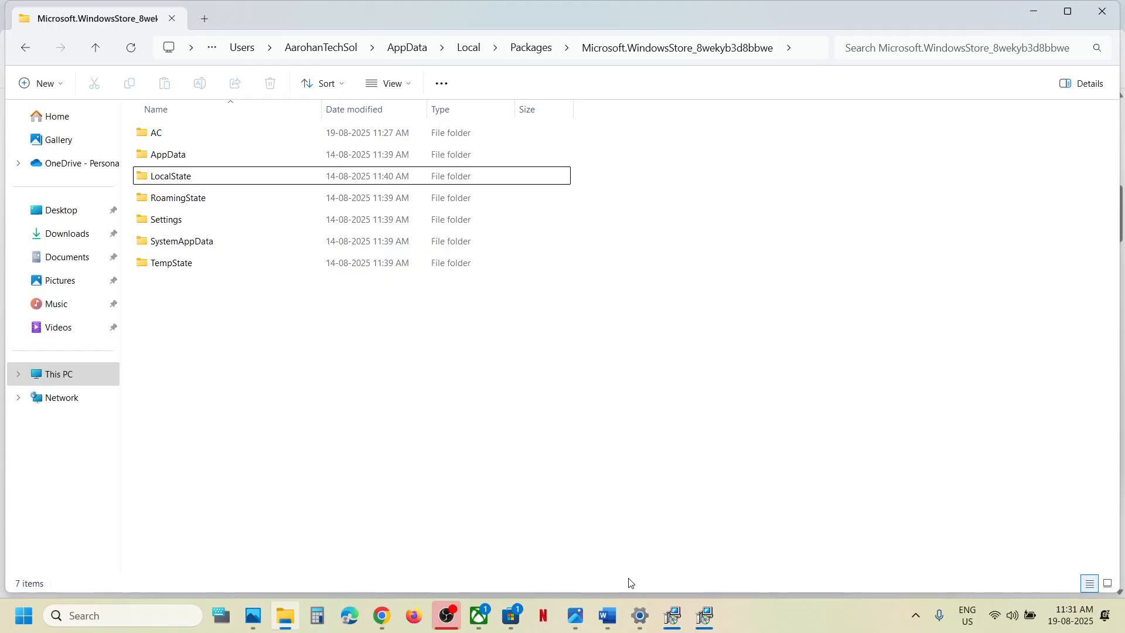
click(617, 613)
scroll(470, 319, down, 3)
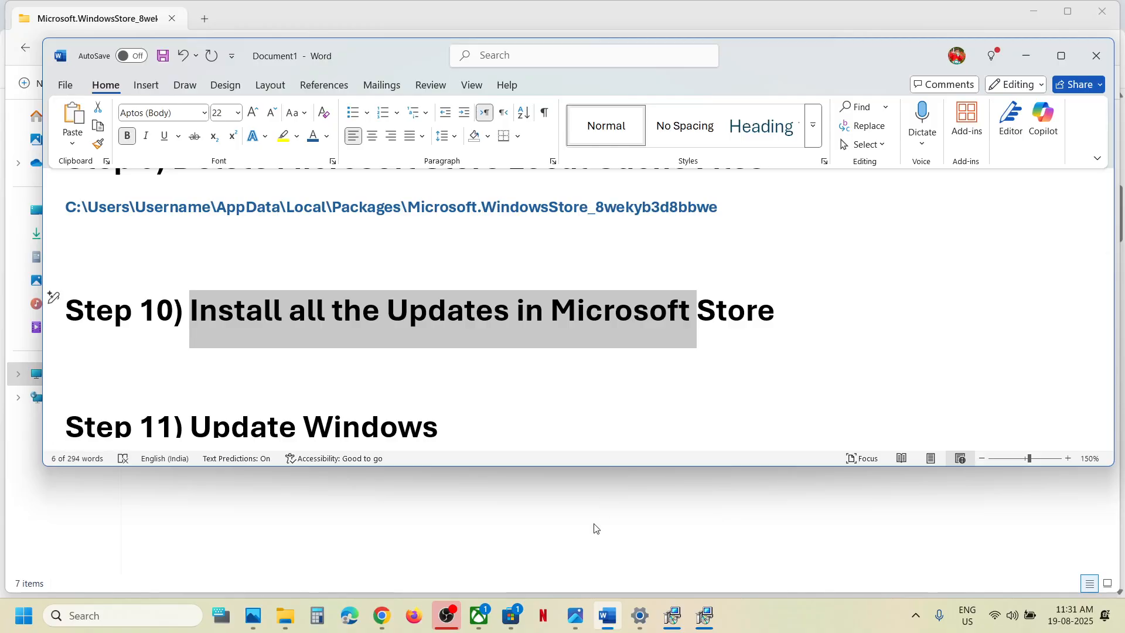
Run Check for updates on Microsoft Store's Downloads page, then minimize the Store.
click(511, 616)
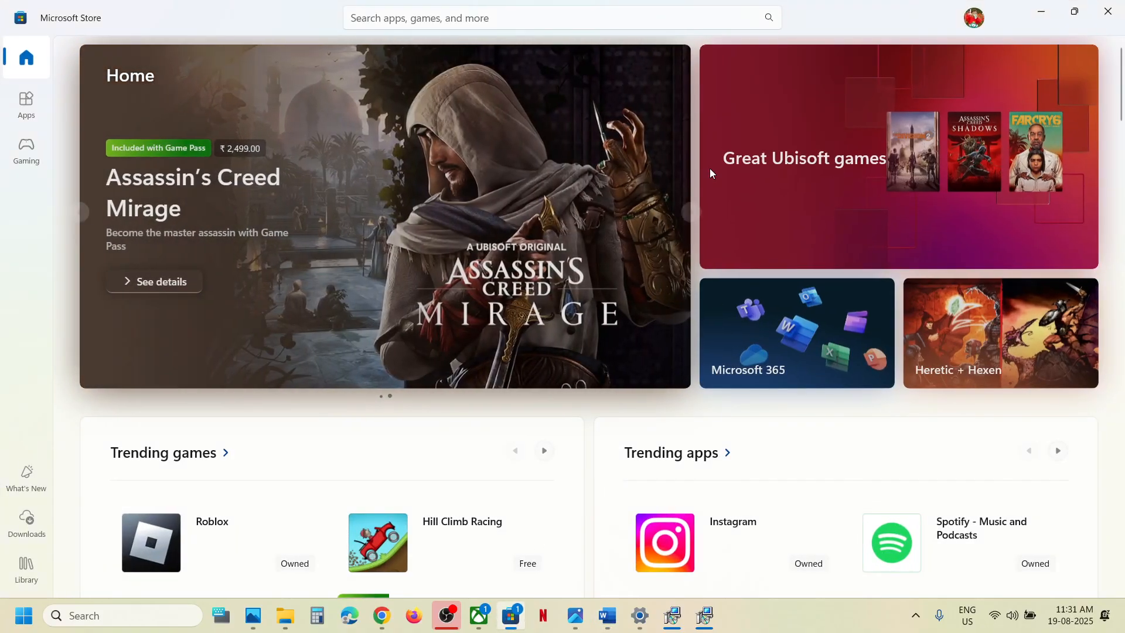
click(32, 531)
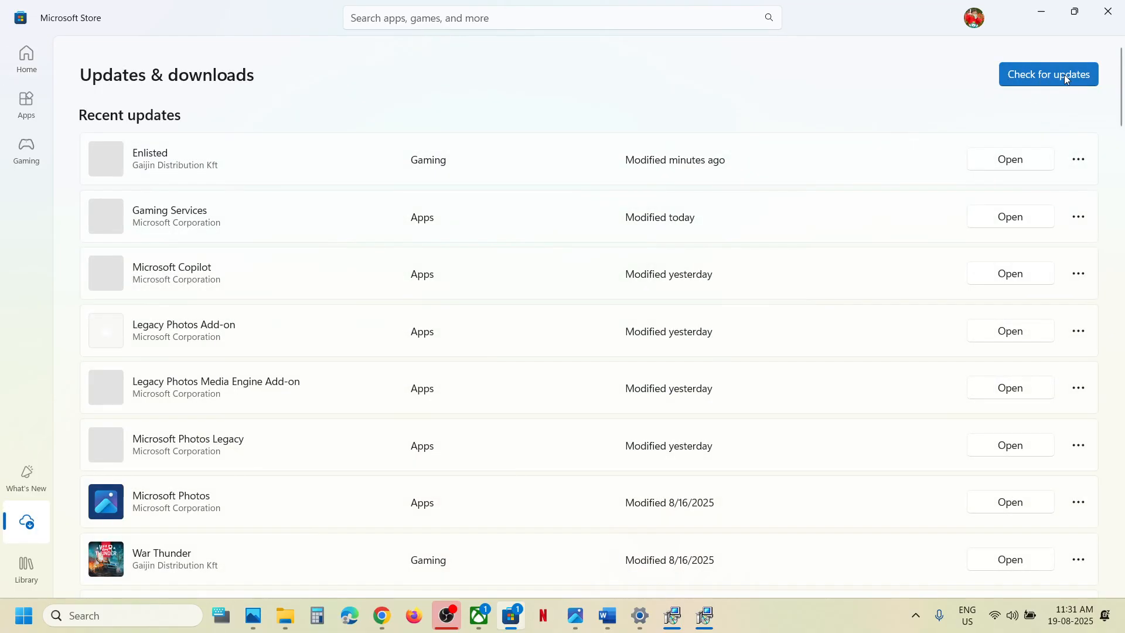
click(1062, 76)
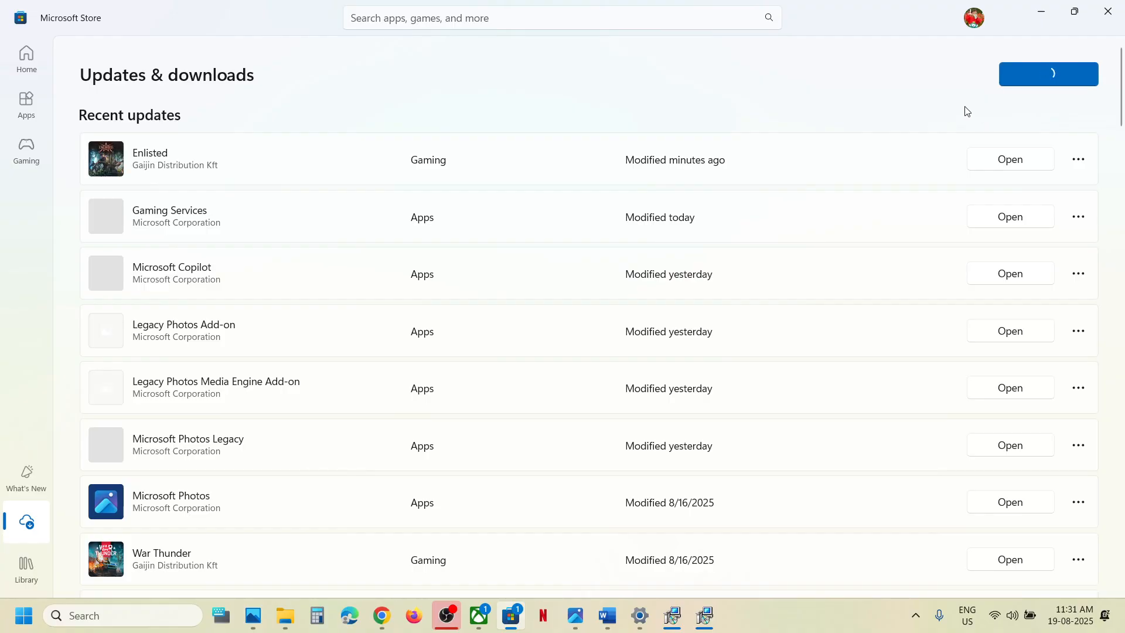
click(1043, 16)
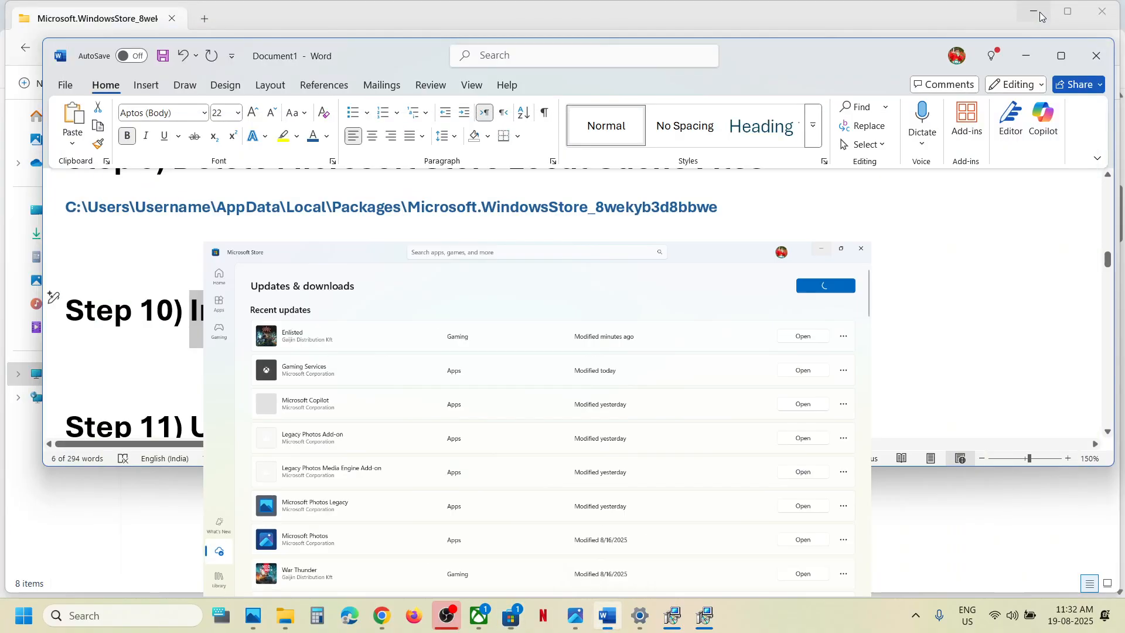
scroll(459, 351, down, 3)
scroll(459, 351, up, 1)
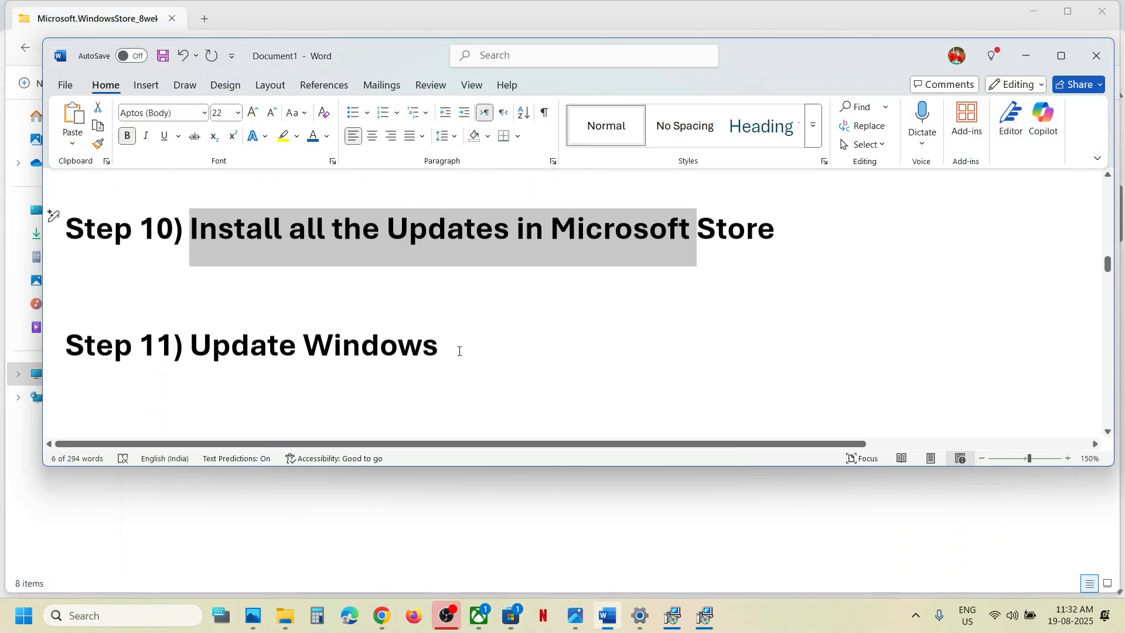
key(alt+Tab)
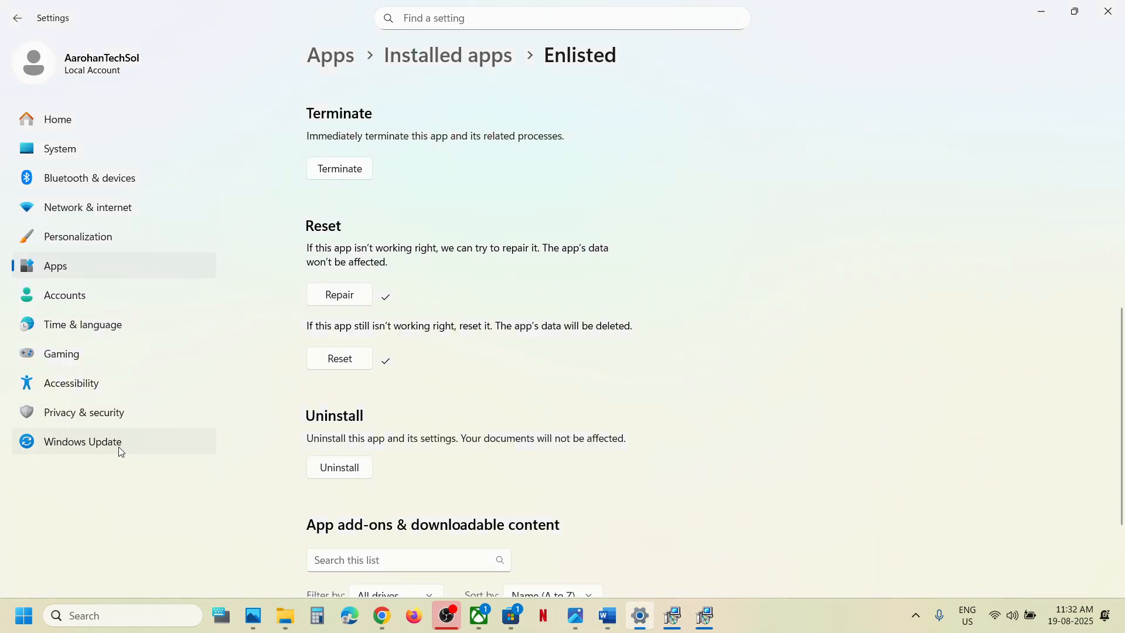
Install the Intel Corporation Extension 32.0.101.6881 update, then view the Start menu power options.
click(118, 447)
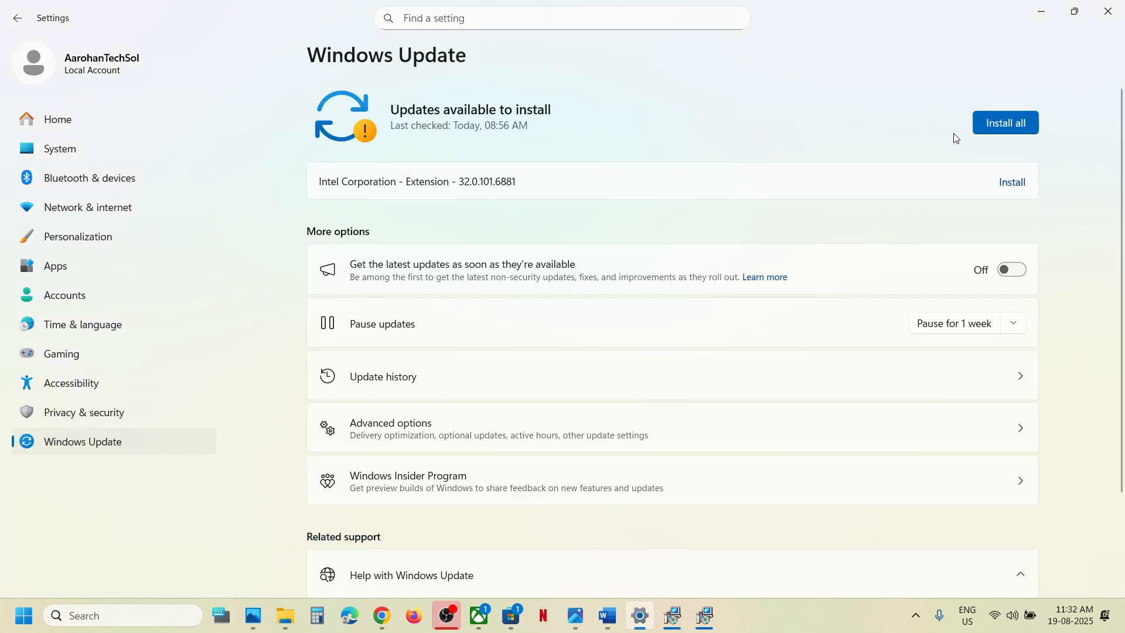
click(985, 125)
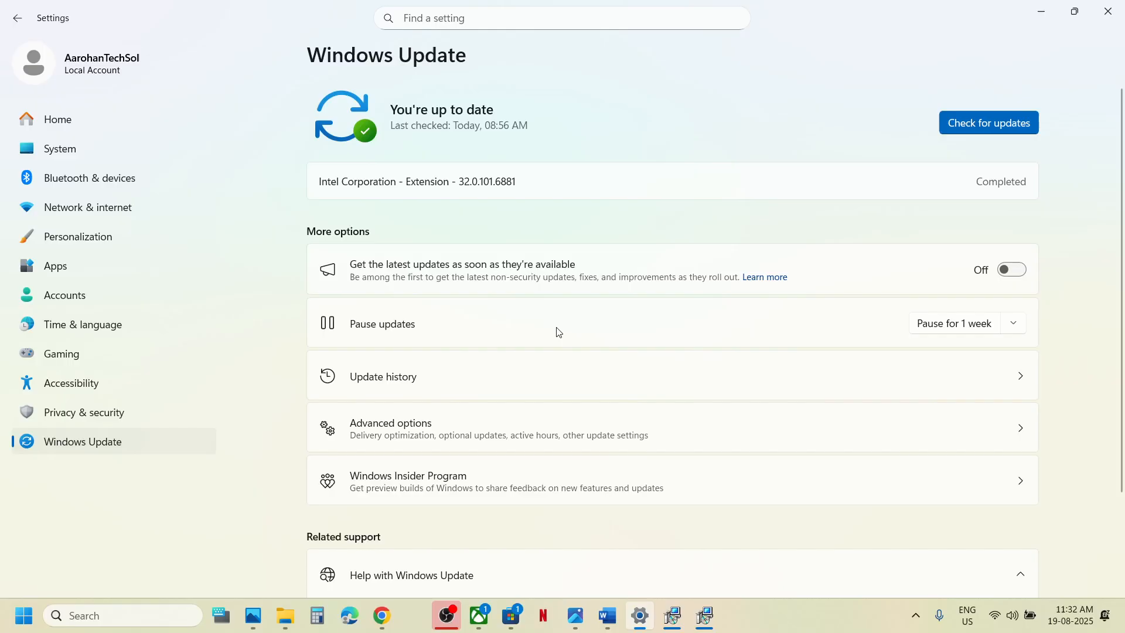
click(27, 609)
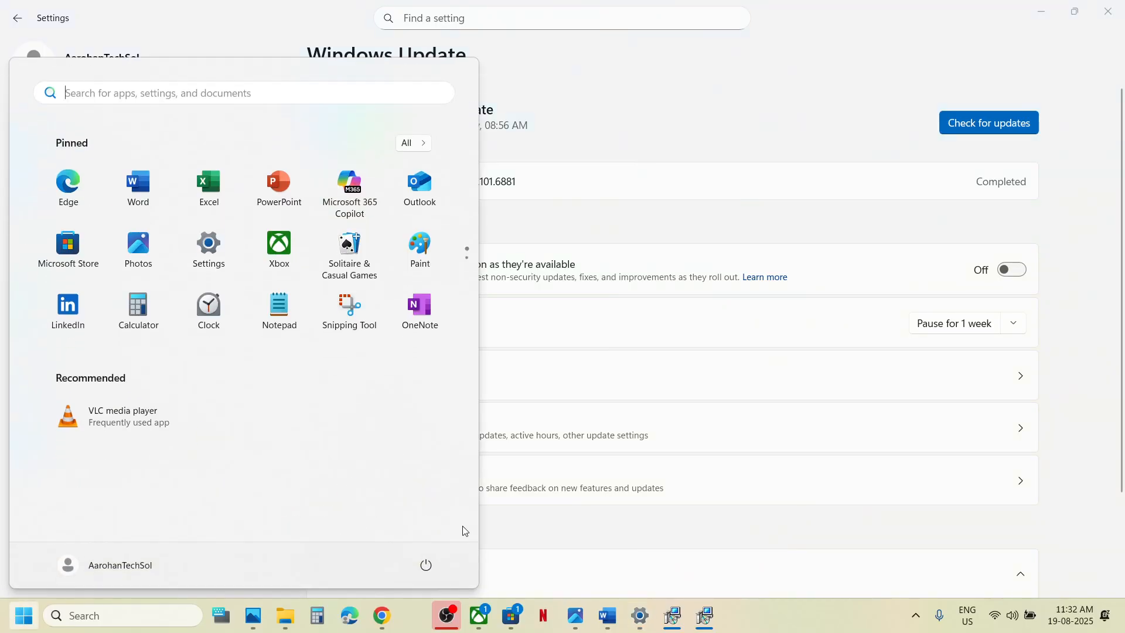
click(426, 565)
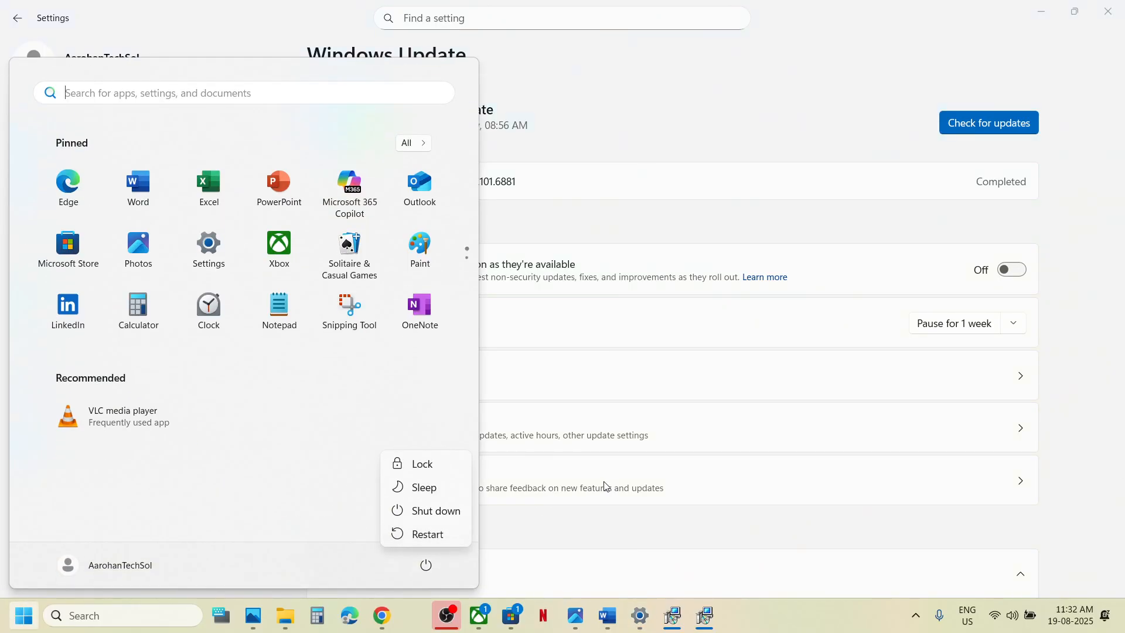
Run wsreset from Windows search as Step 12 says, then return to the notes at Step 13.
click(607, 615)
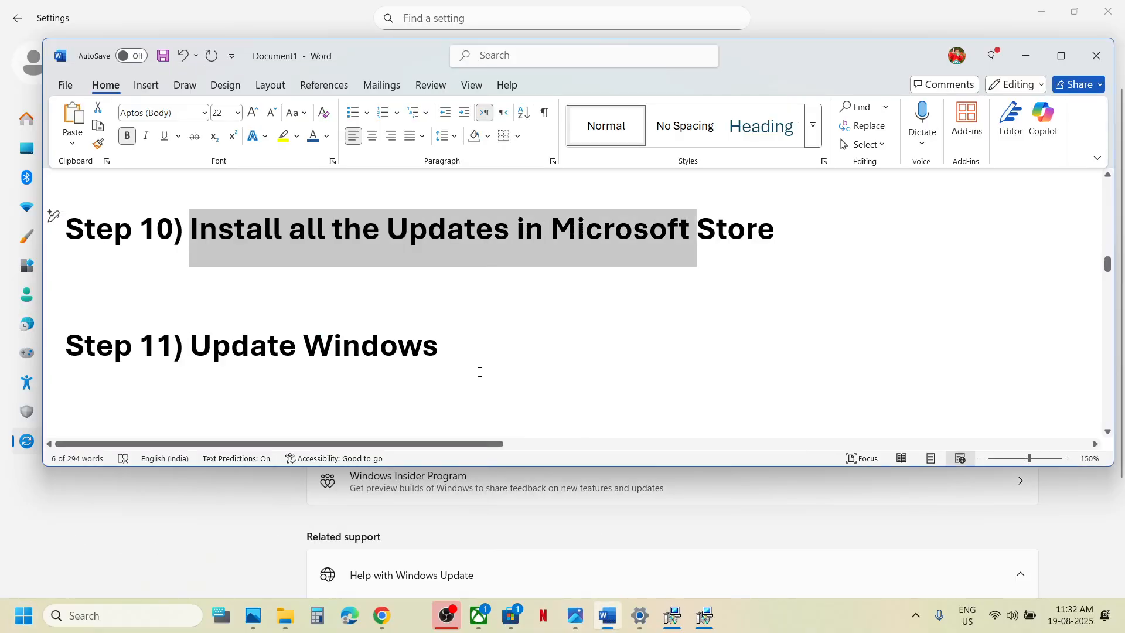
scroll(479, 371, down, 1)
click(313, 332)
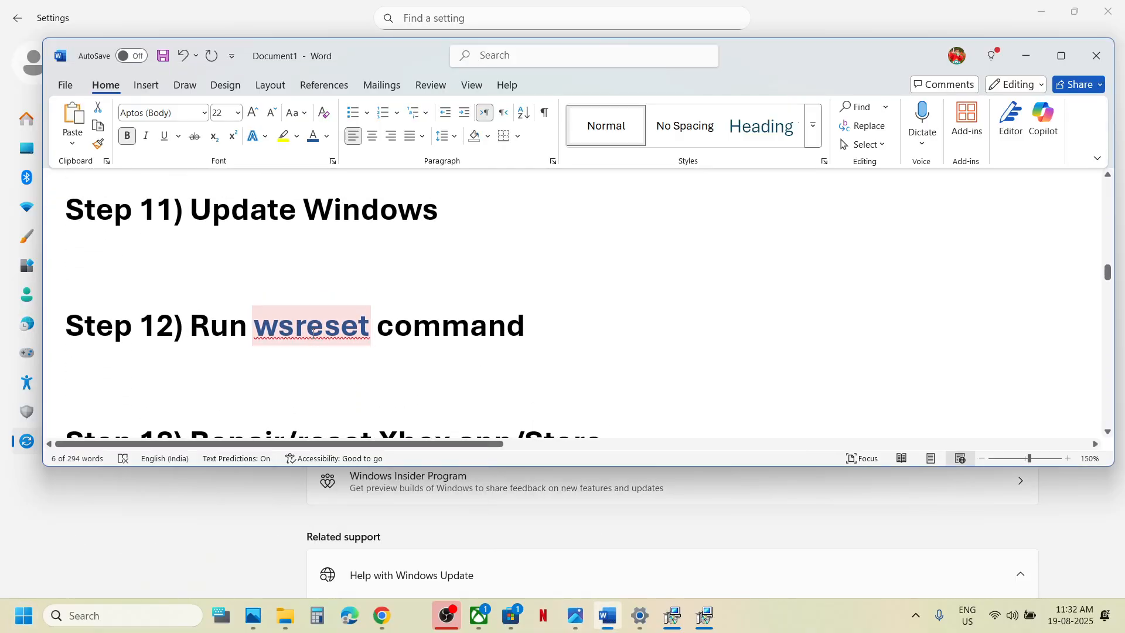
click(138, 600)
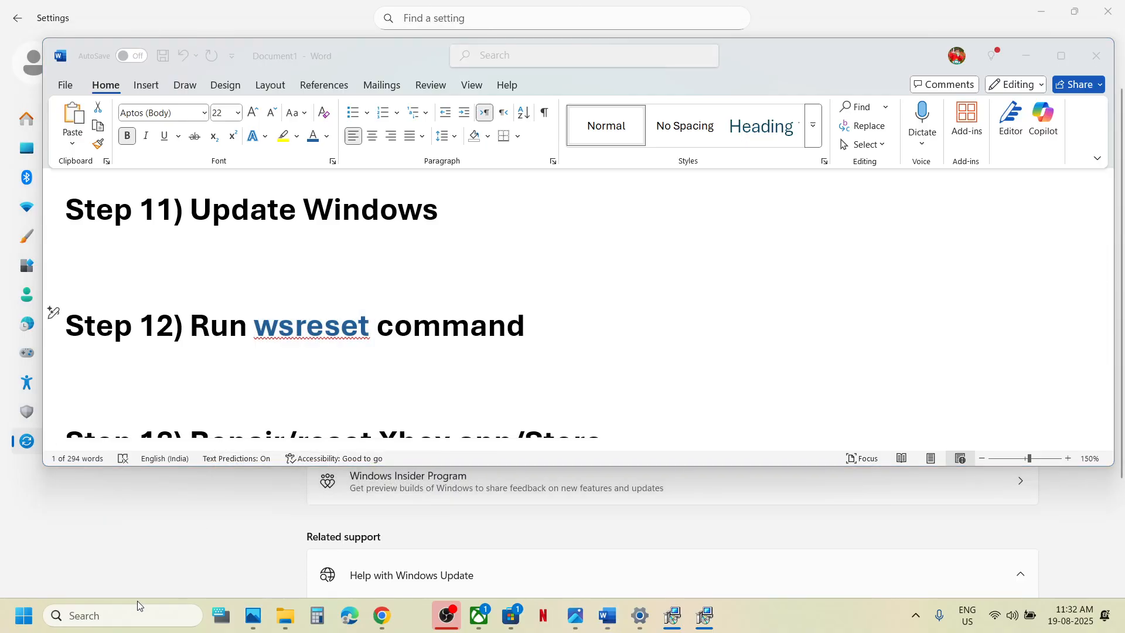
text(wsreset)
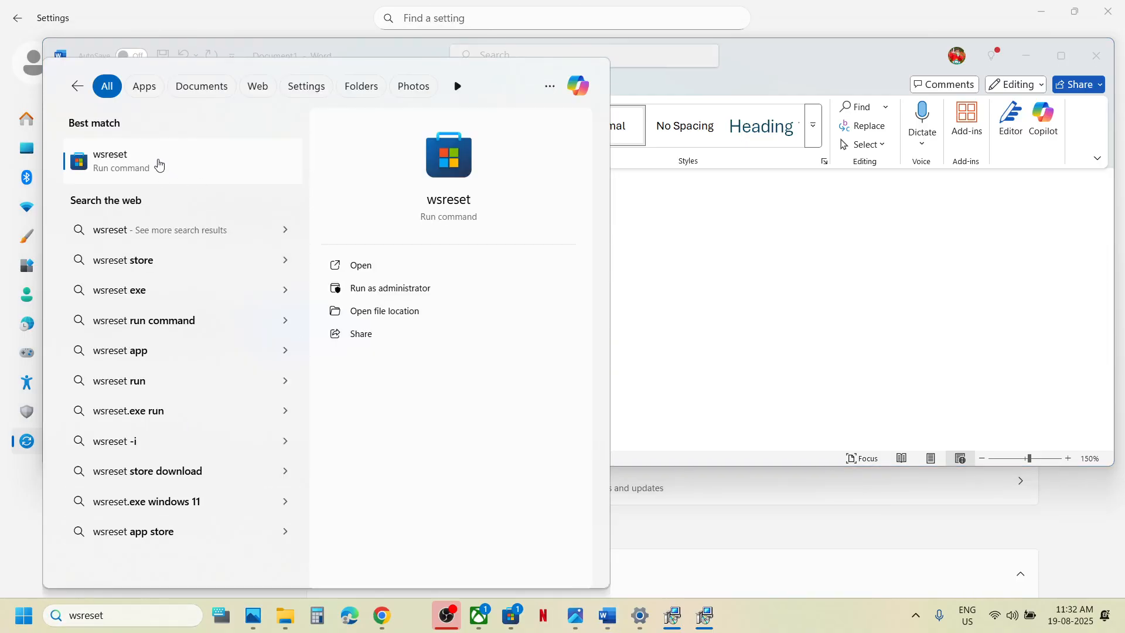
click(159, 167)
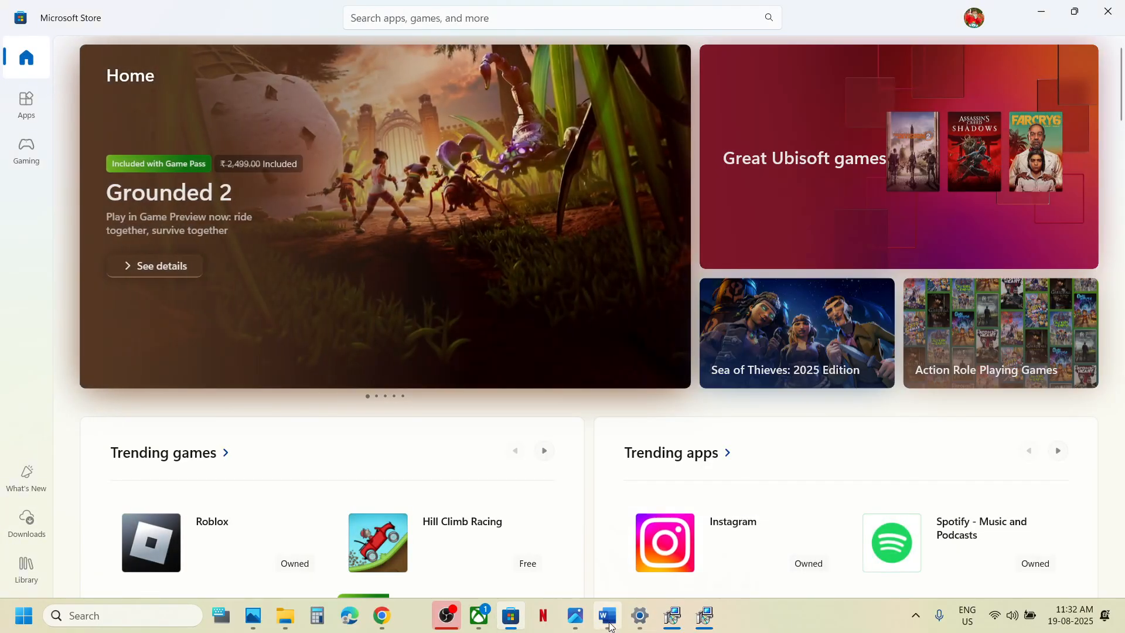
click(610, 621)
scroll(571, 324, down, 2)
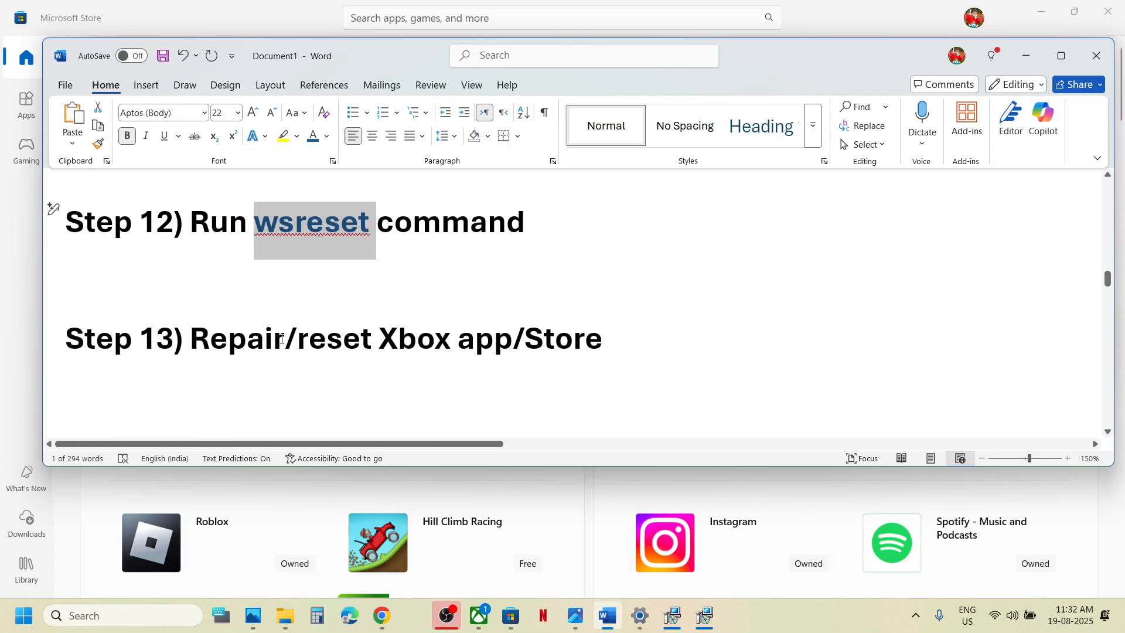
Repair the Xbox app from its App settings, then reset it and confirm deleting its data.
drag(570, 324, 188, 339)
click(121, 616)
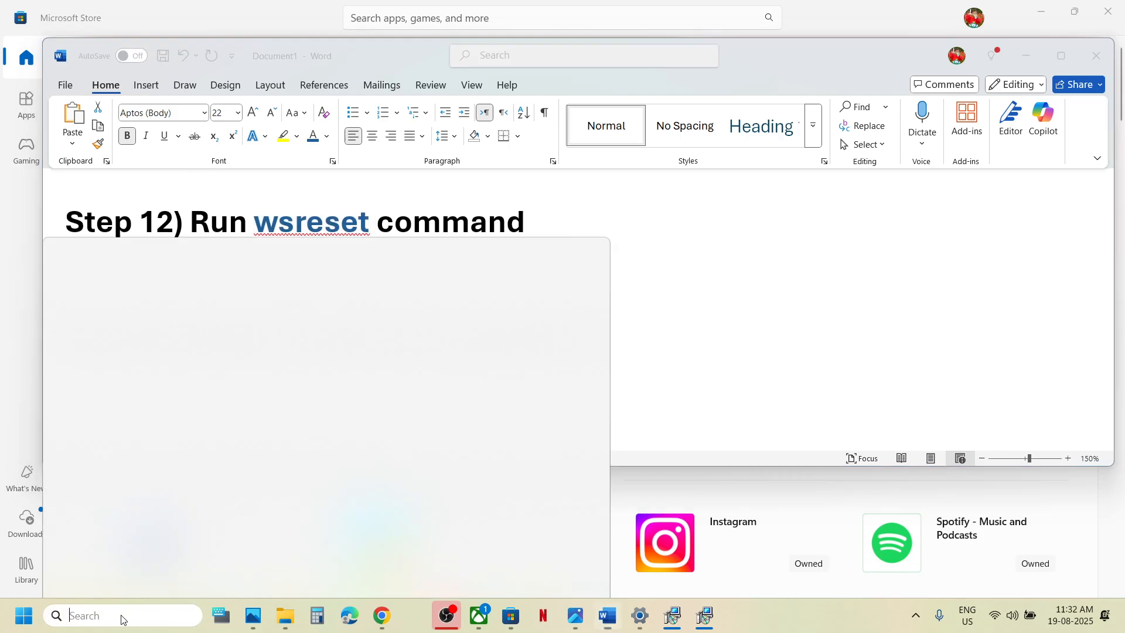
text(xbox)
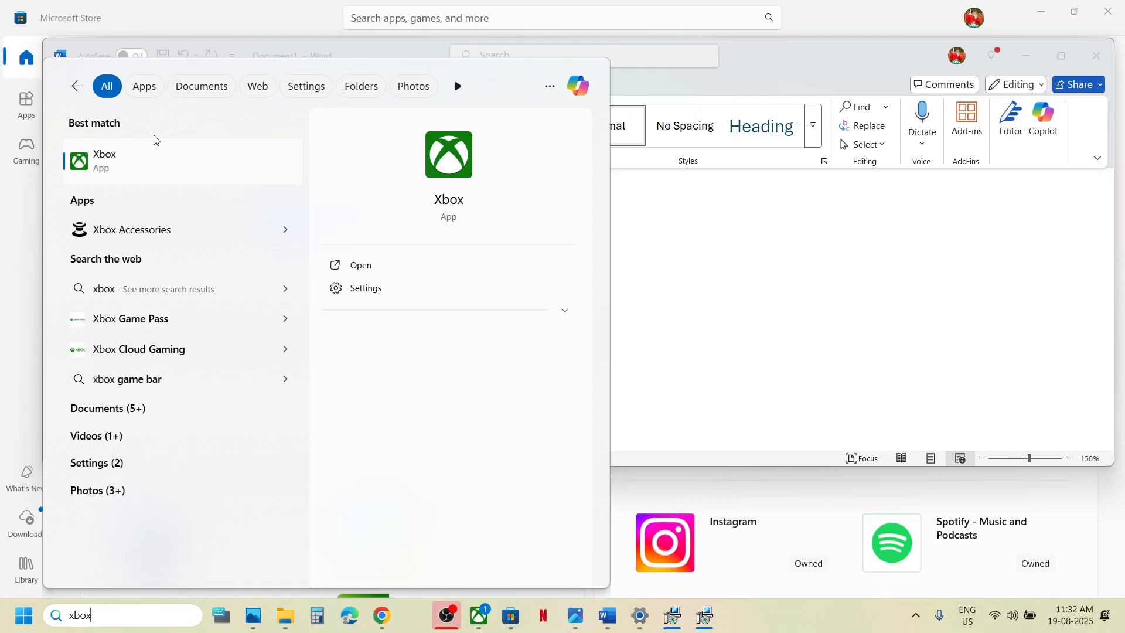
right_click(130, 160)
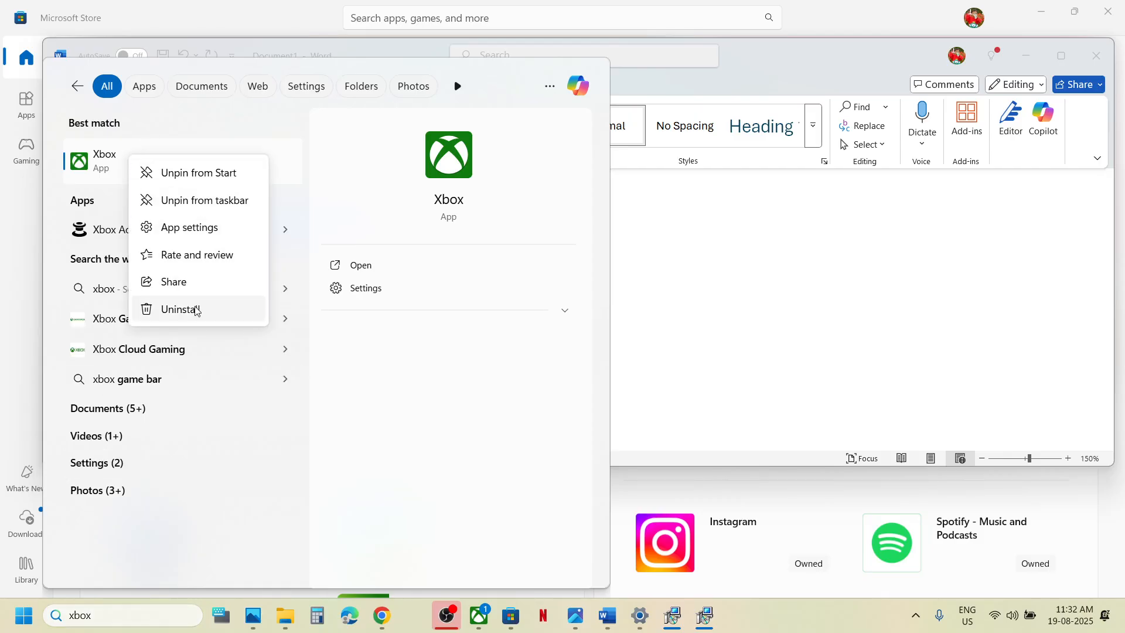
click(193, 234)
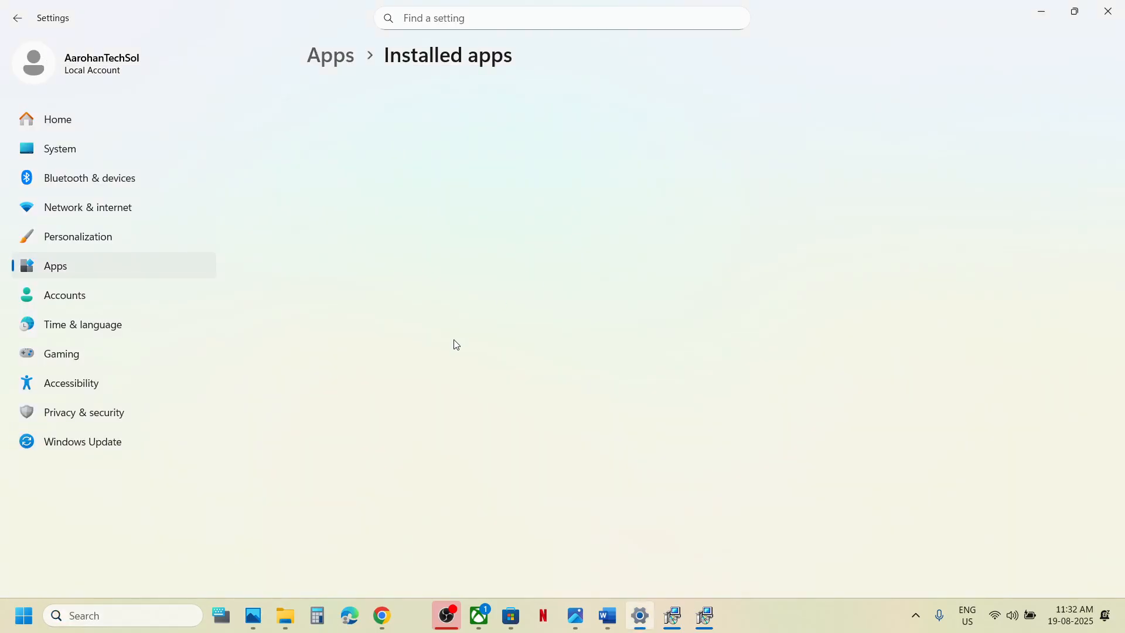
scroll(455, 345, down, 10)
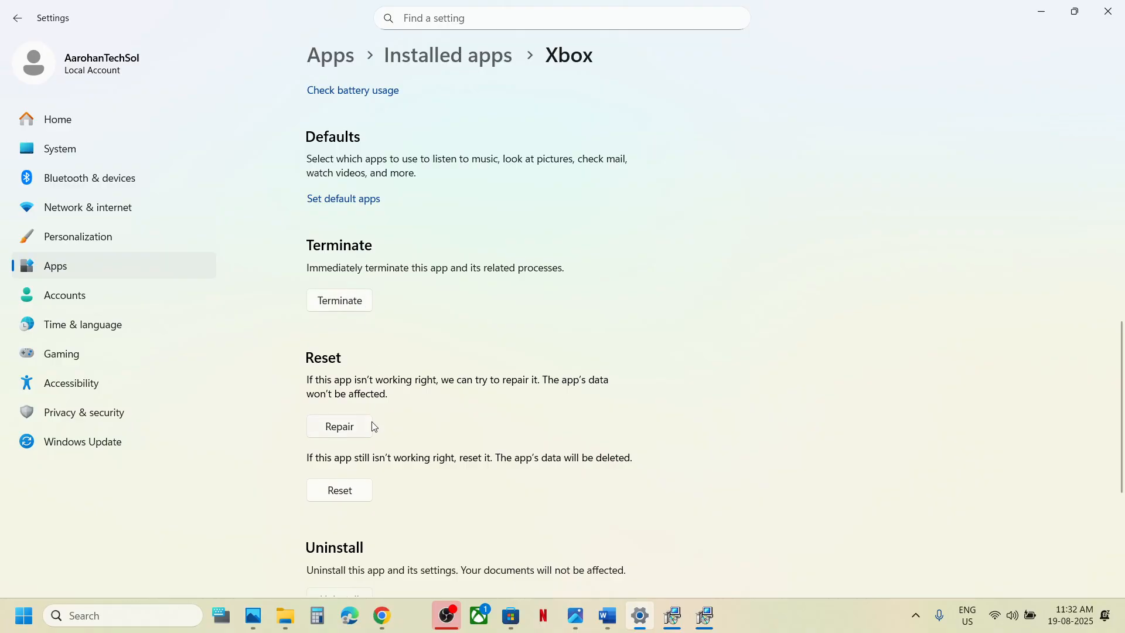
click(349, 433)
click(338, 494)
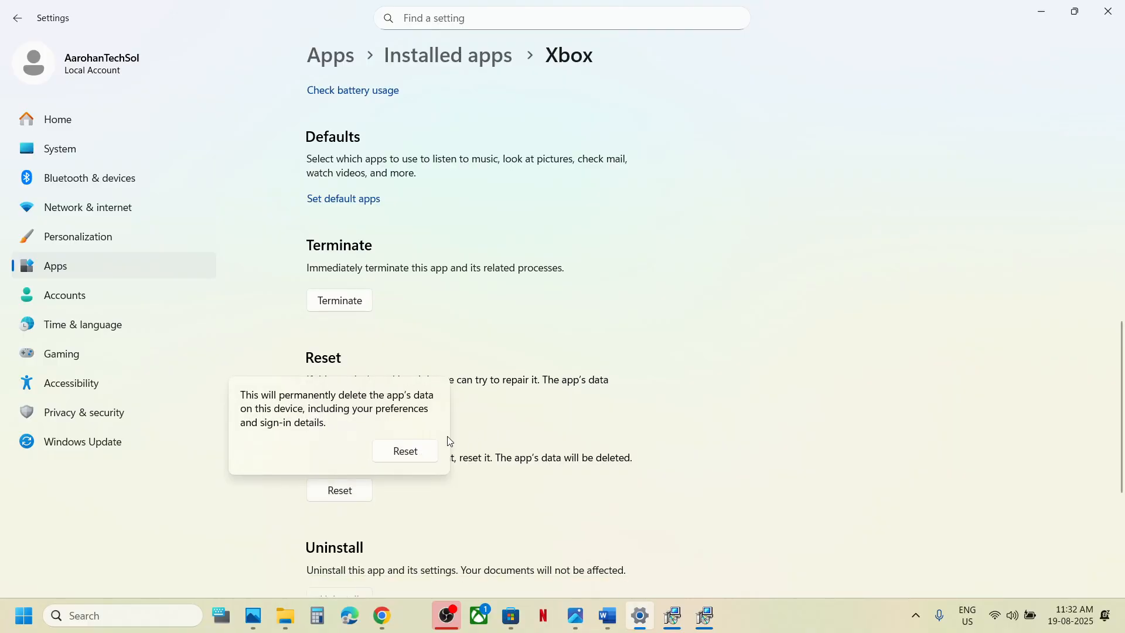
click(405, 451)
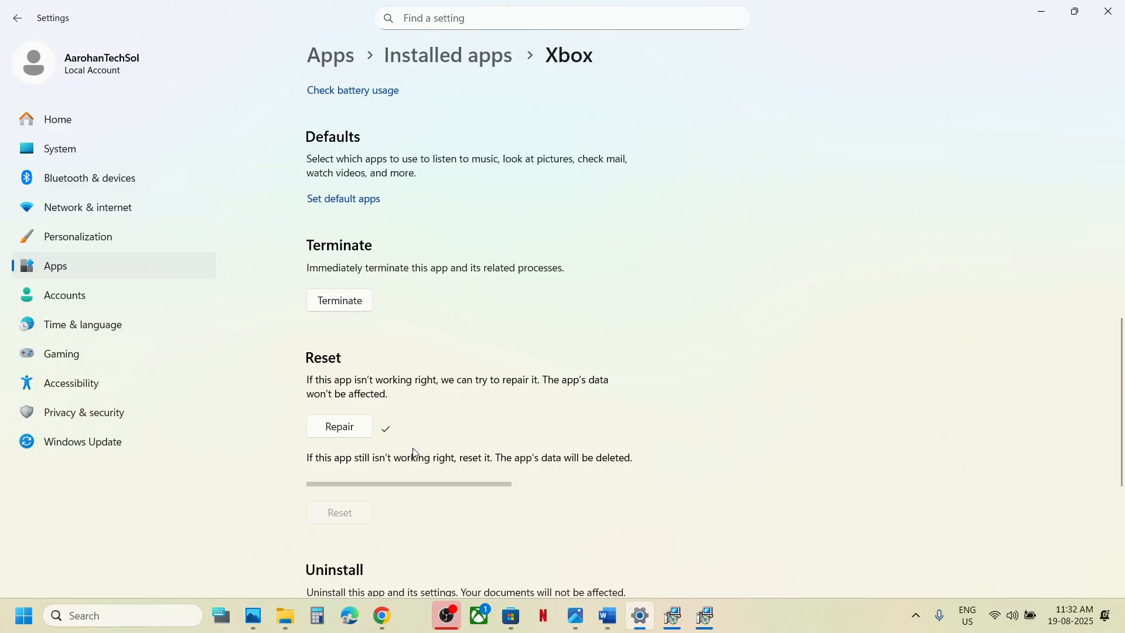
Relaunch the Xbox app by searching 'xbox'.
click(115, 616)
text(xbox)
key(Return)
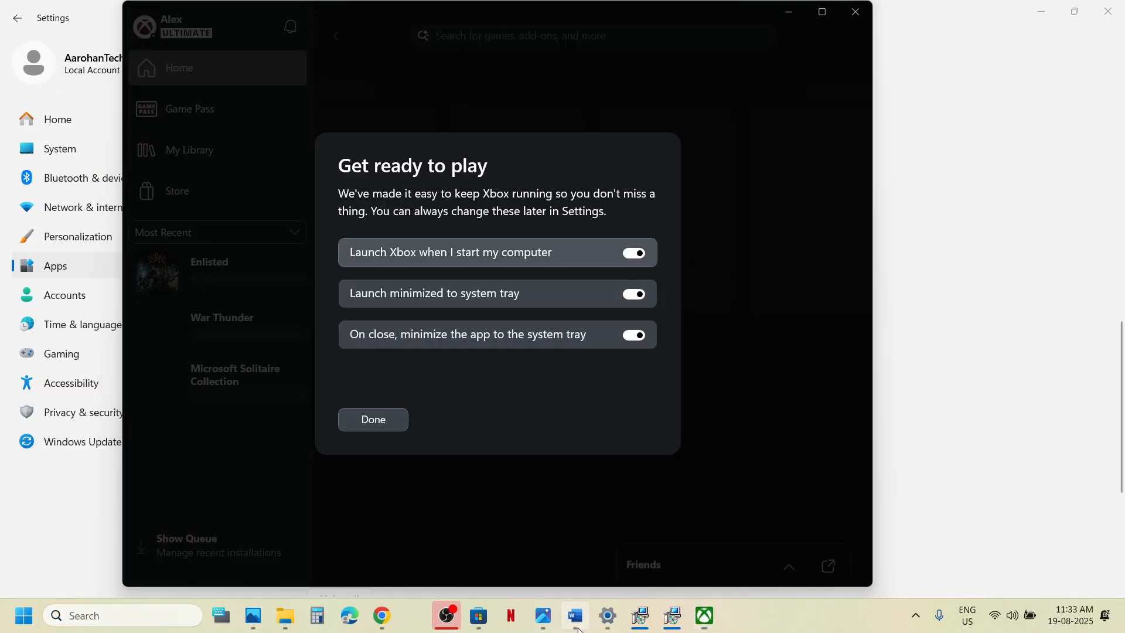
Repair the Microsoft Store component in its settings, then reset it and confirm.
click(577, 622)
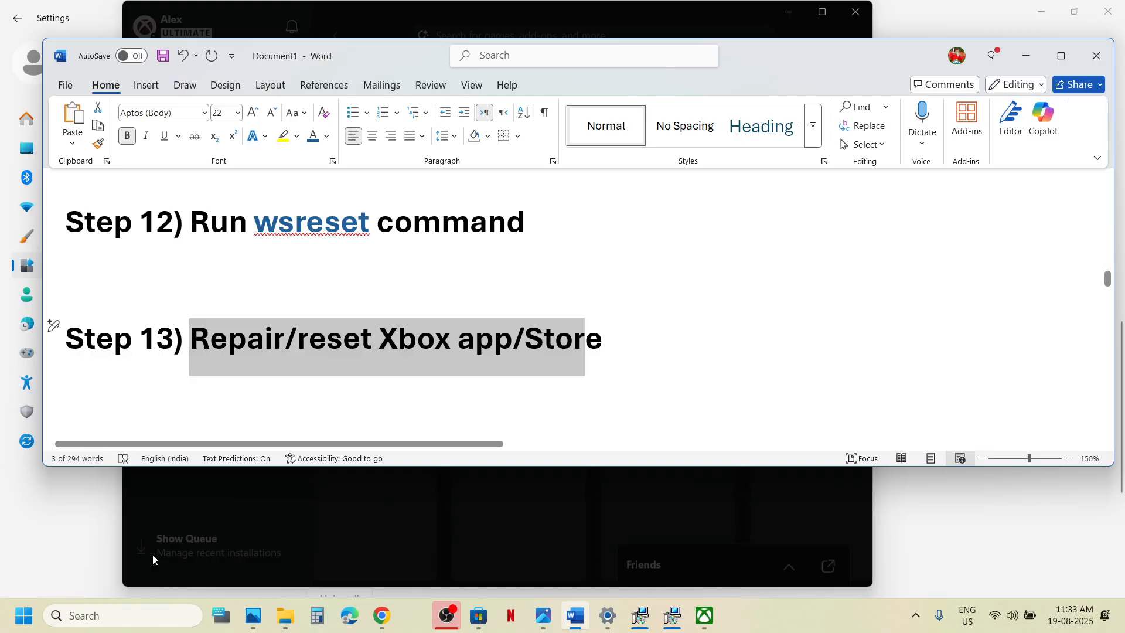
click(108, 617)
text(store)
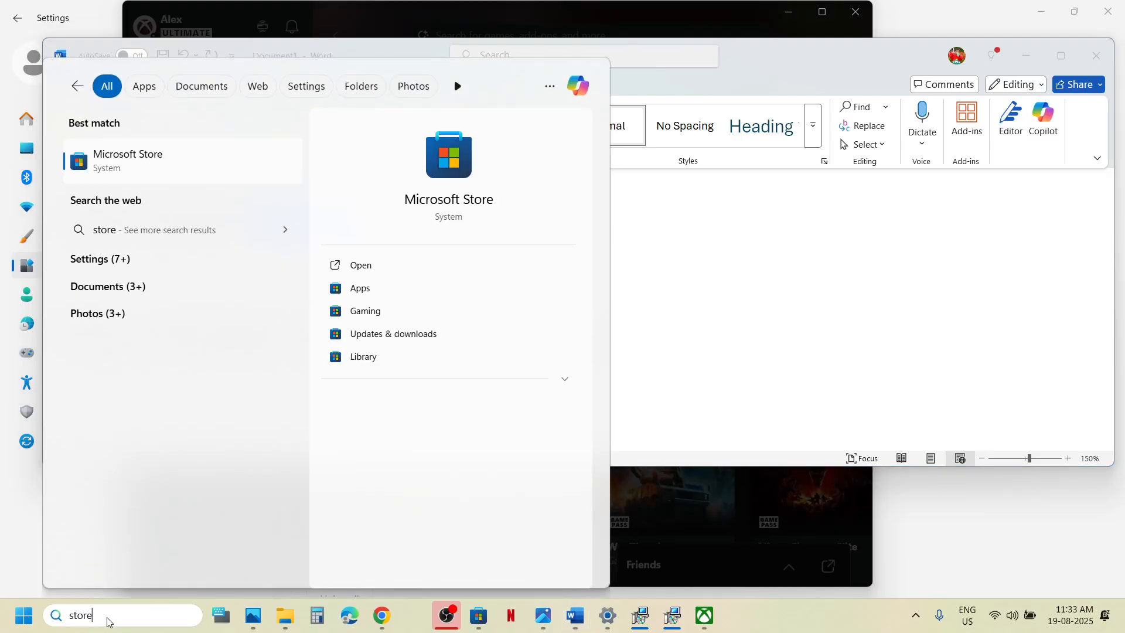
right_click(118, 176)
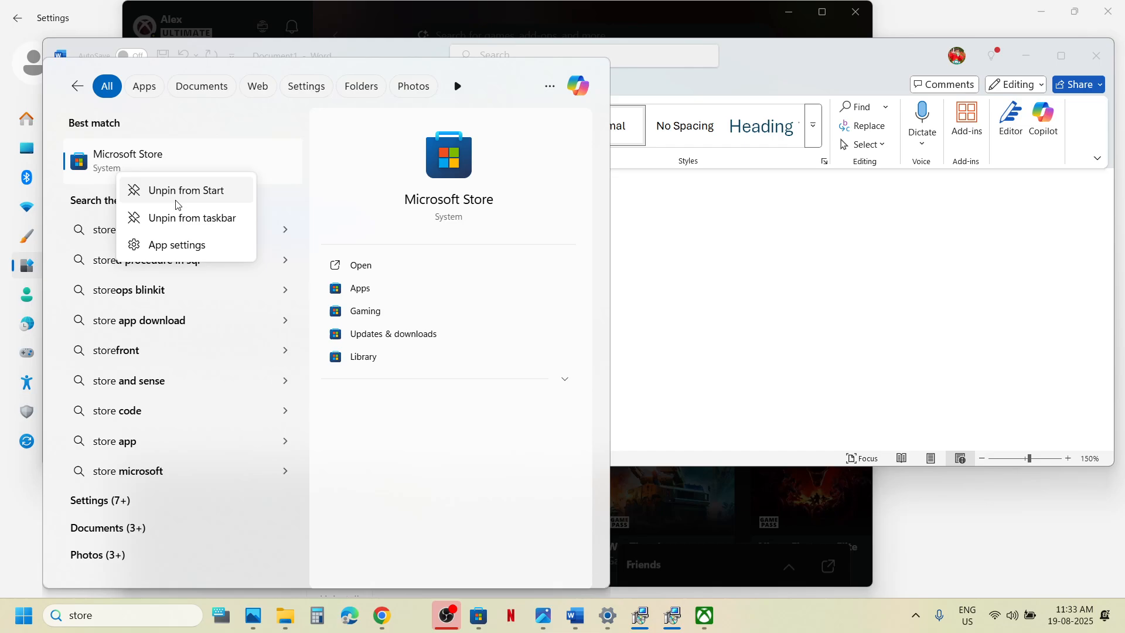
click(183, 244)
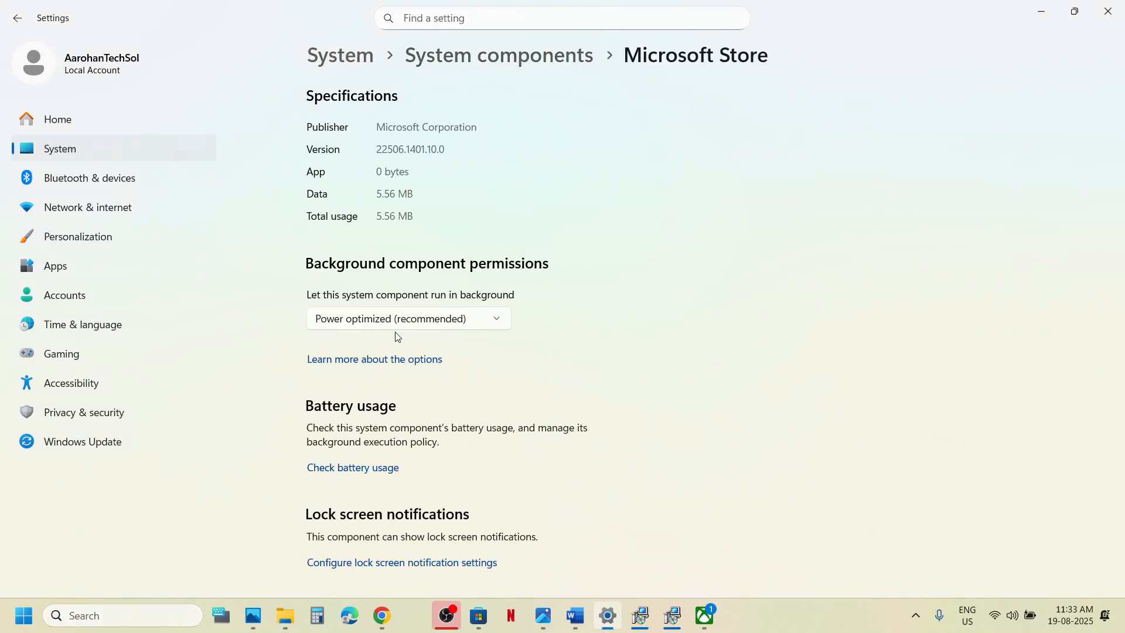
scroll(394, 334, down, 5)
scroll(330, 429, down, 3)
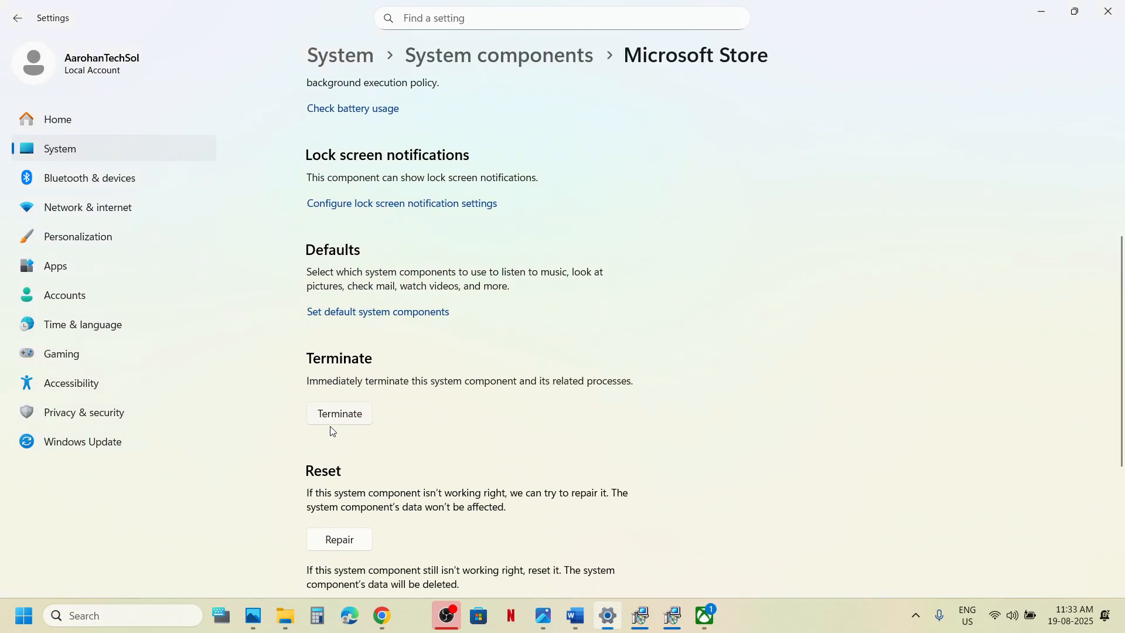
click(334, 437)
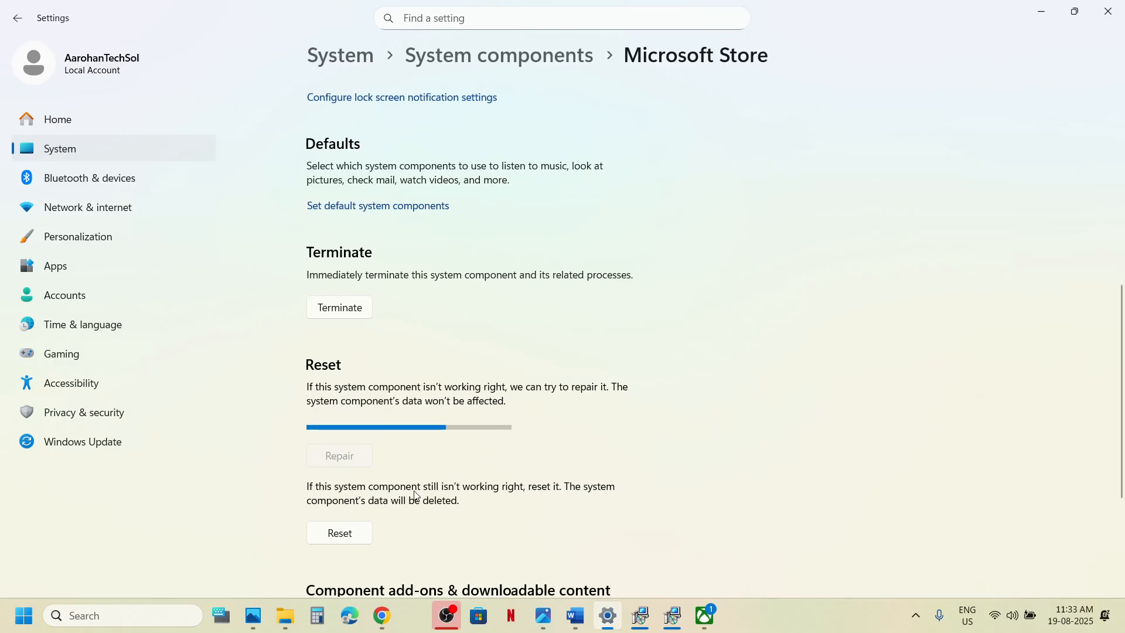
click(340, 518)
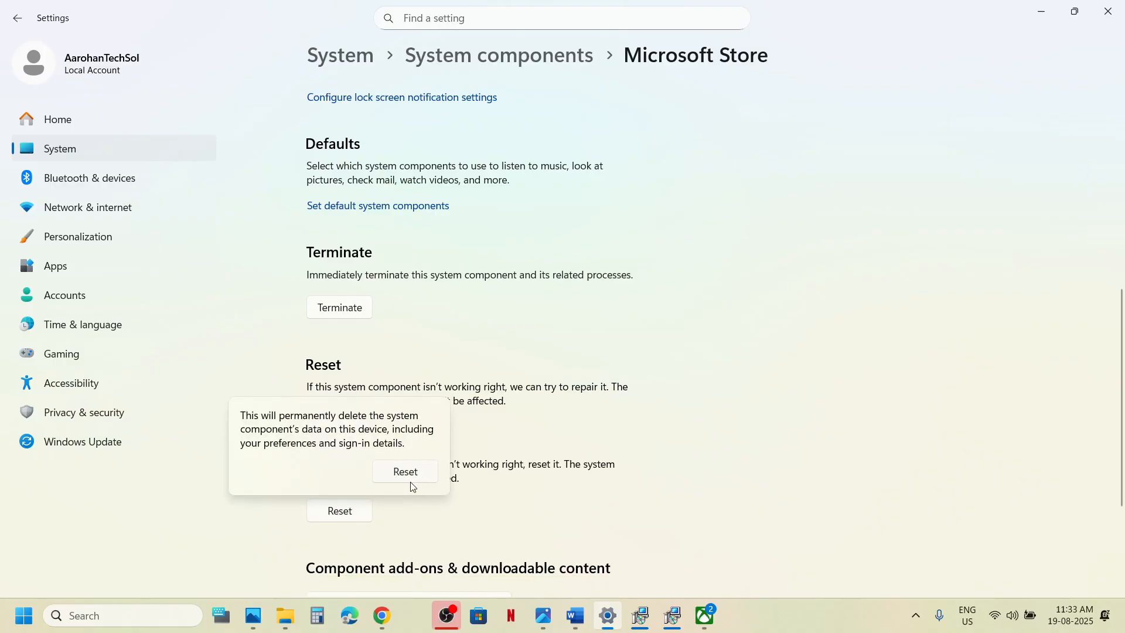
click(405, 472)
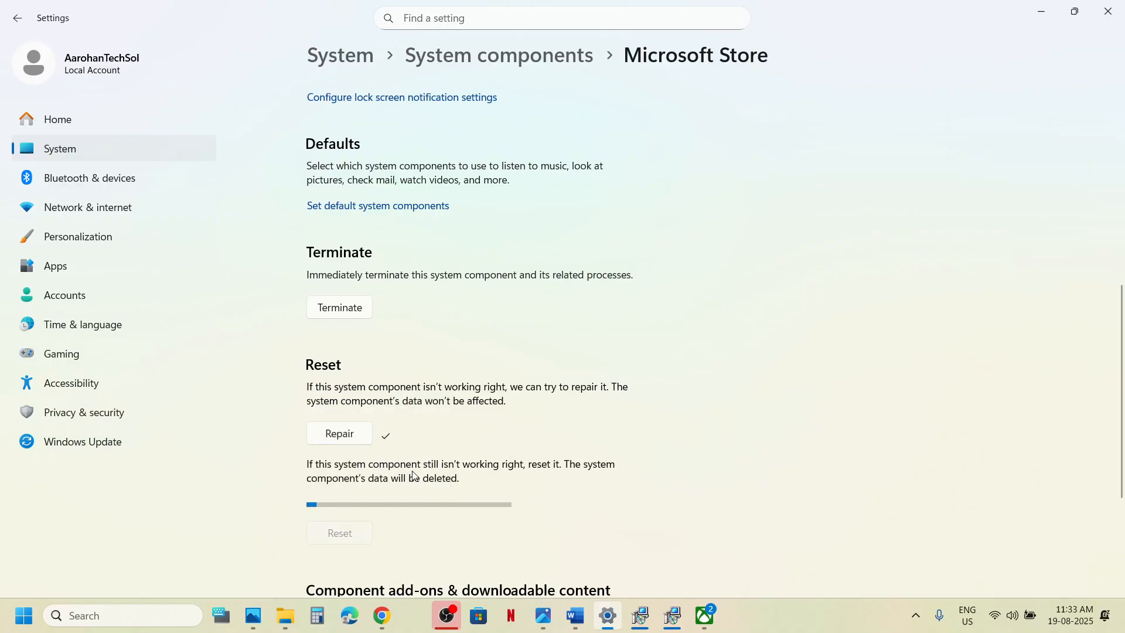
Reopen Microsoft Store by searching 'store'.
click(113, 616)
text(st)
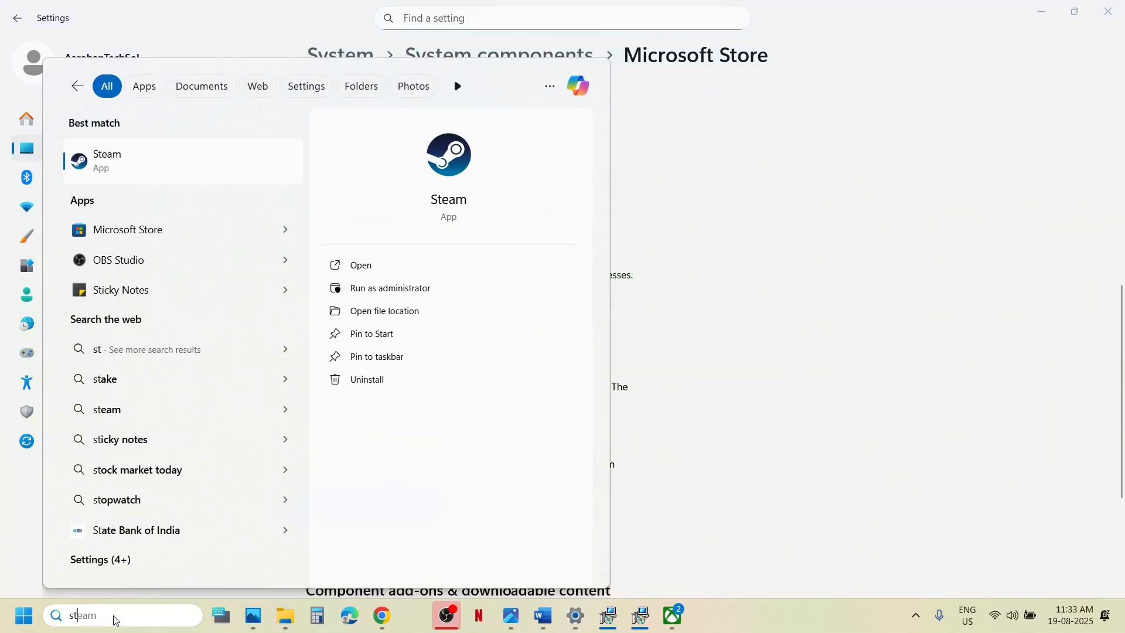
text(ore)
key(Return)
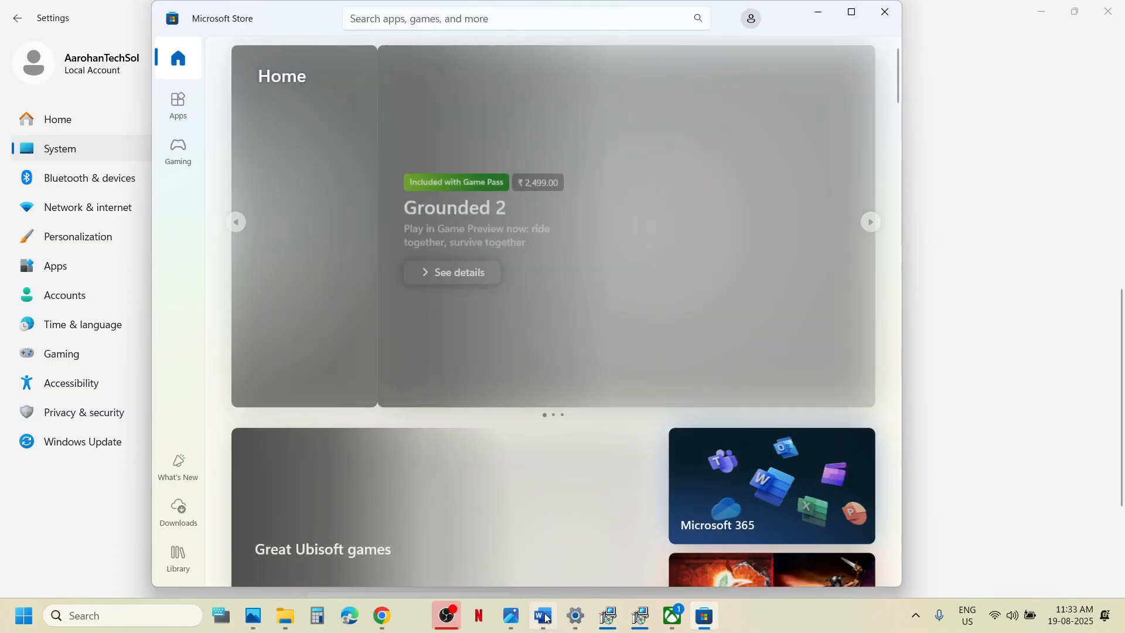
Copy the three-line Step 14 Get-AppxPackage re-register command from the Word notes.
click(543, 615)
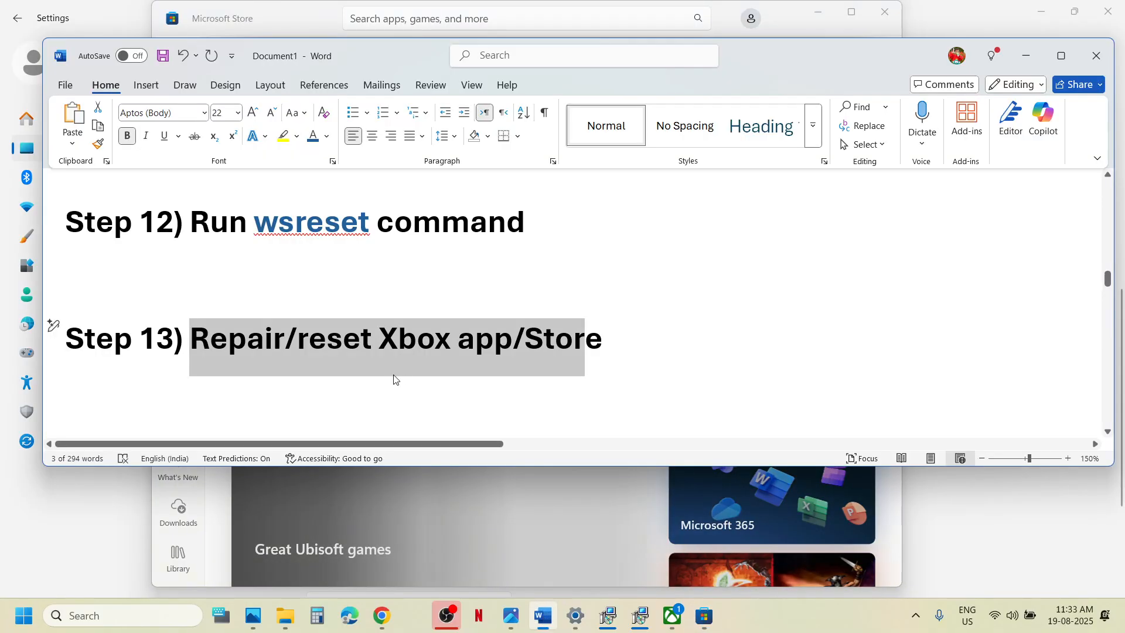
scroll(393, 379, down, 5)
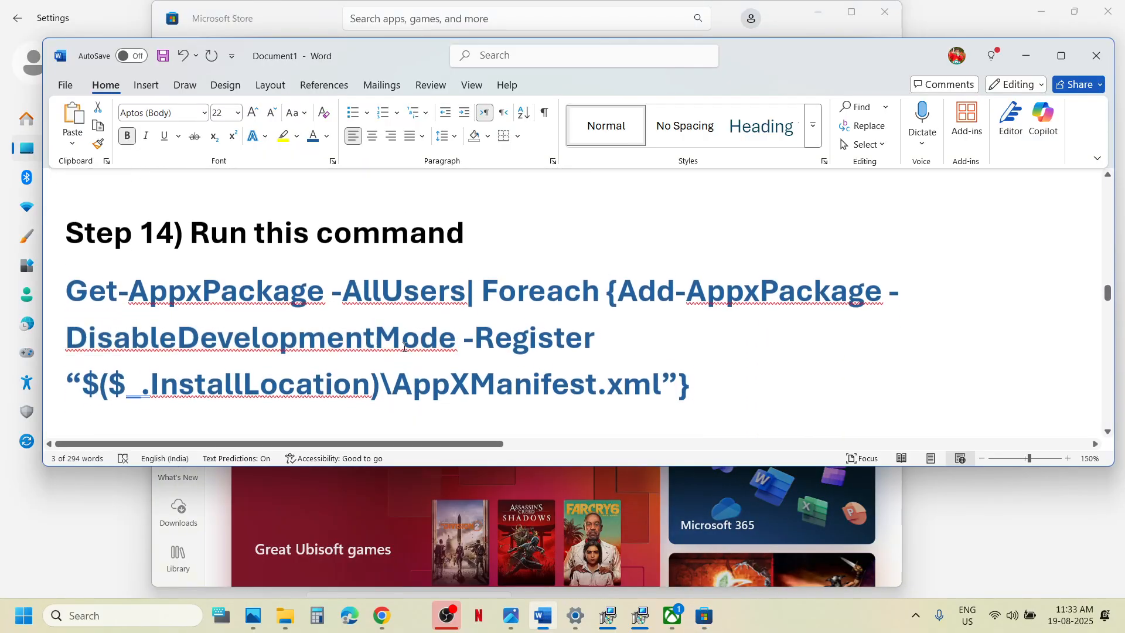
scroll(405, 347, down, 1)
double_click(53, 348)
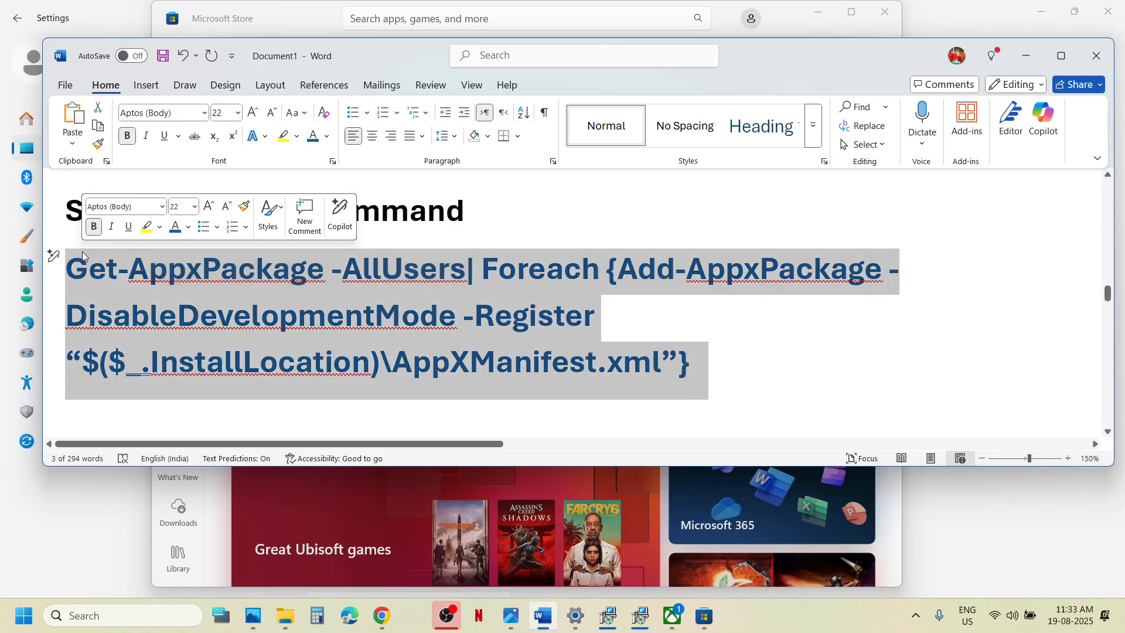
right_click(88, 270)
click(148, 347)
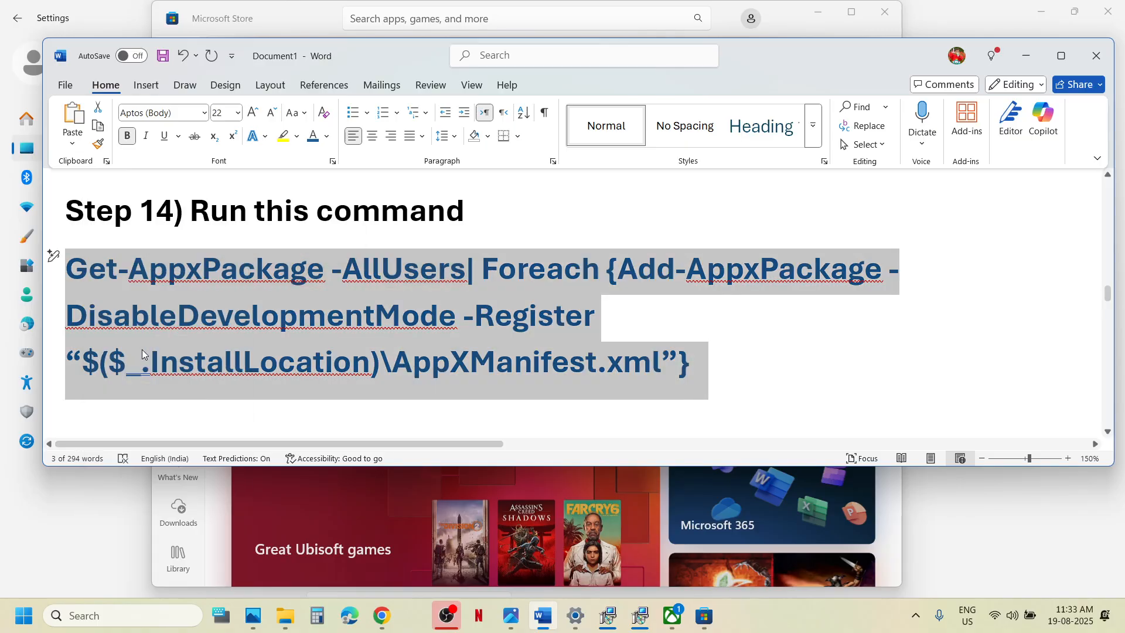
Run Windows PowerShell as administrator.
click(124, 614)
text(powe)
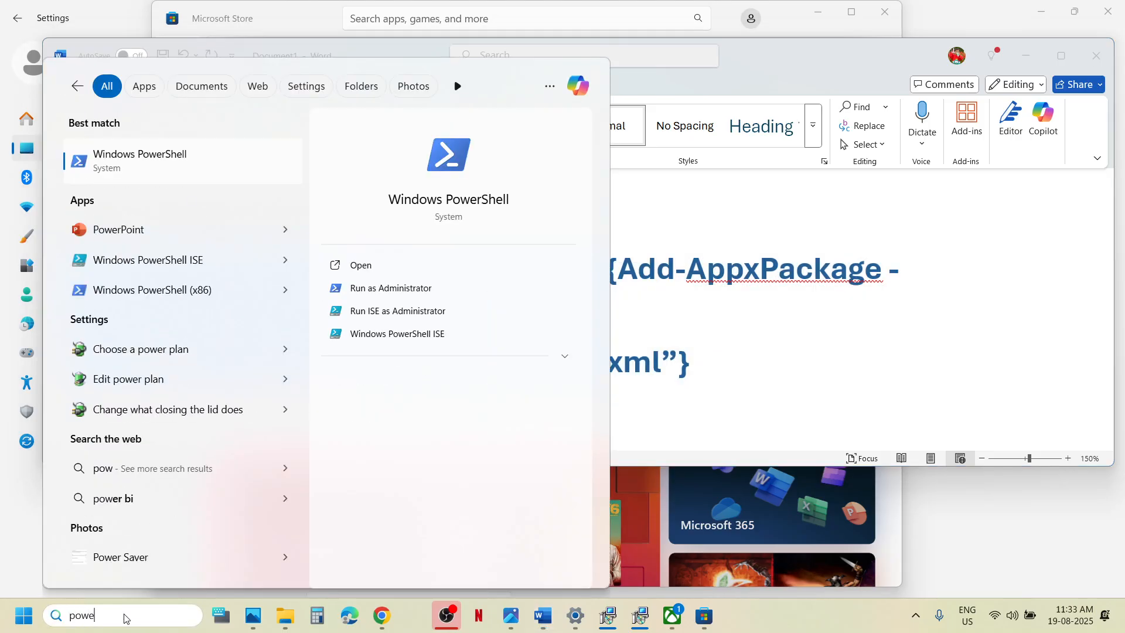
text(rshell)
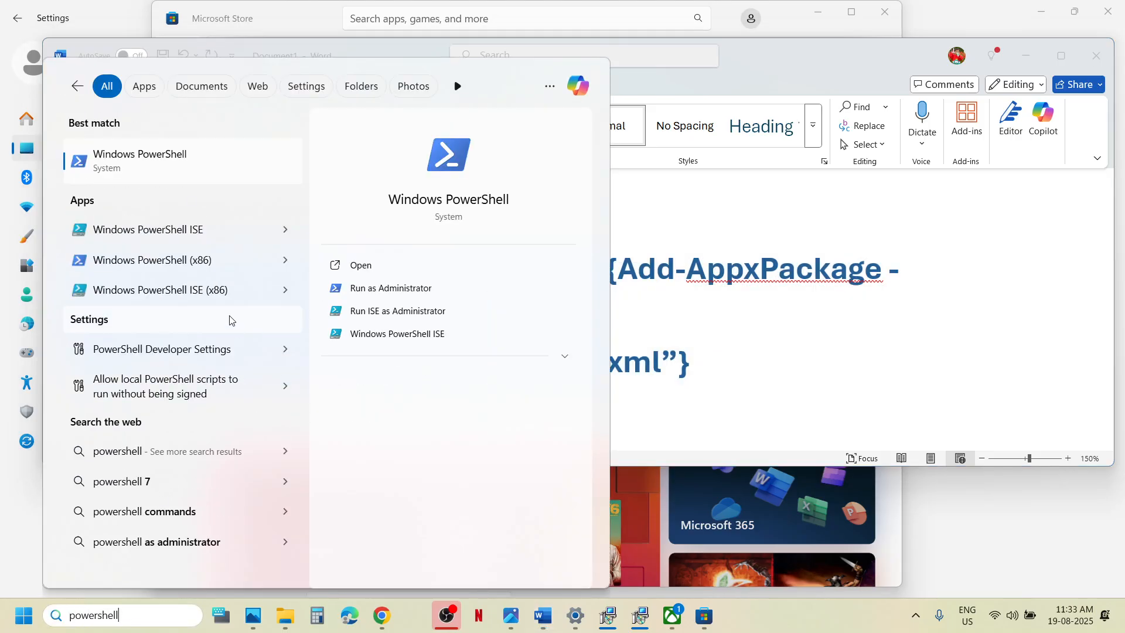
right_click(164, 166)
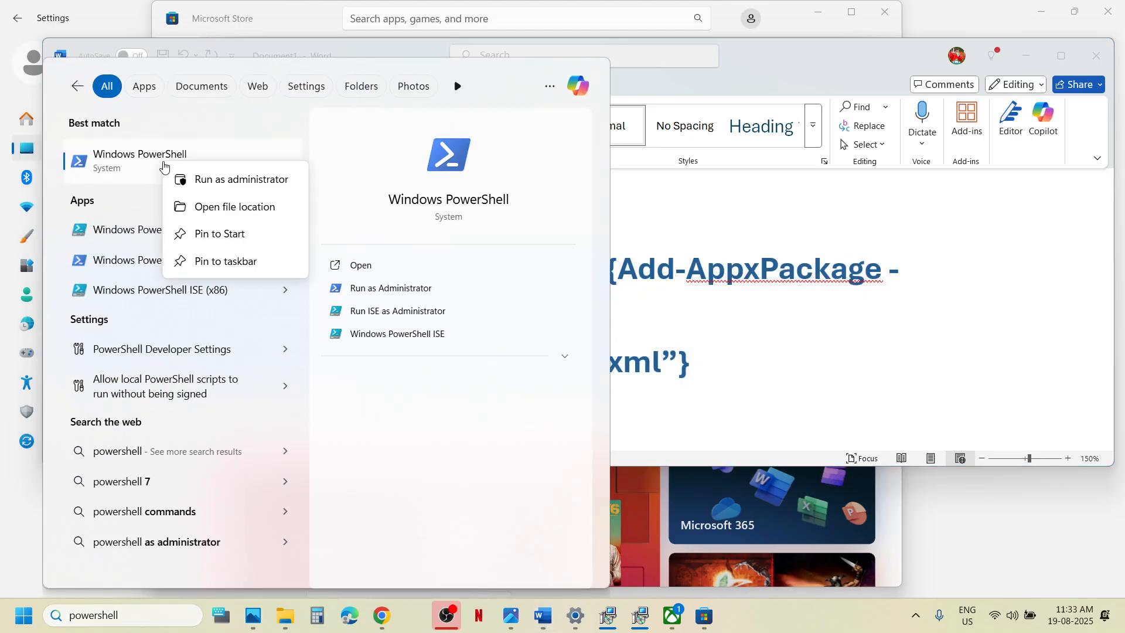
click(244, 185)
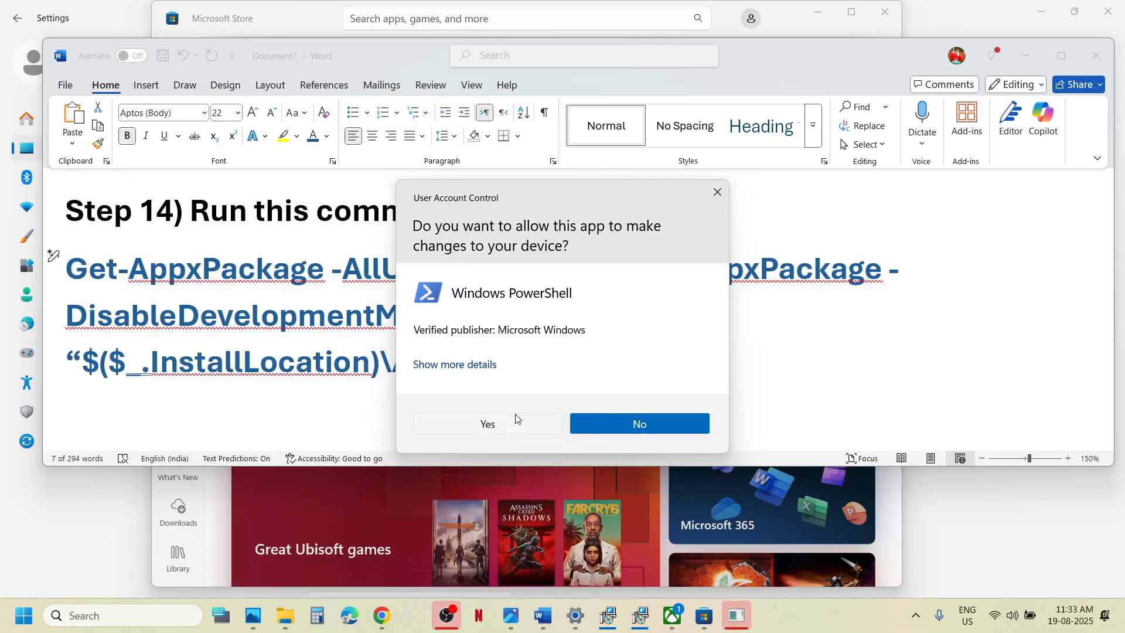
Allow PowerShell admin rights, paste and run the re-register command, then return to Word's Step 15.
click(511, 423)
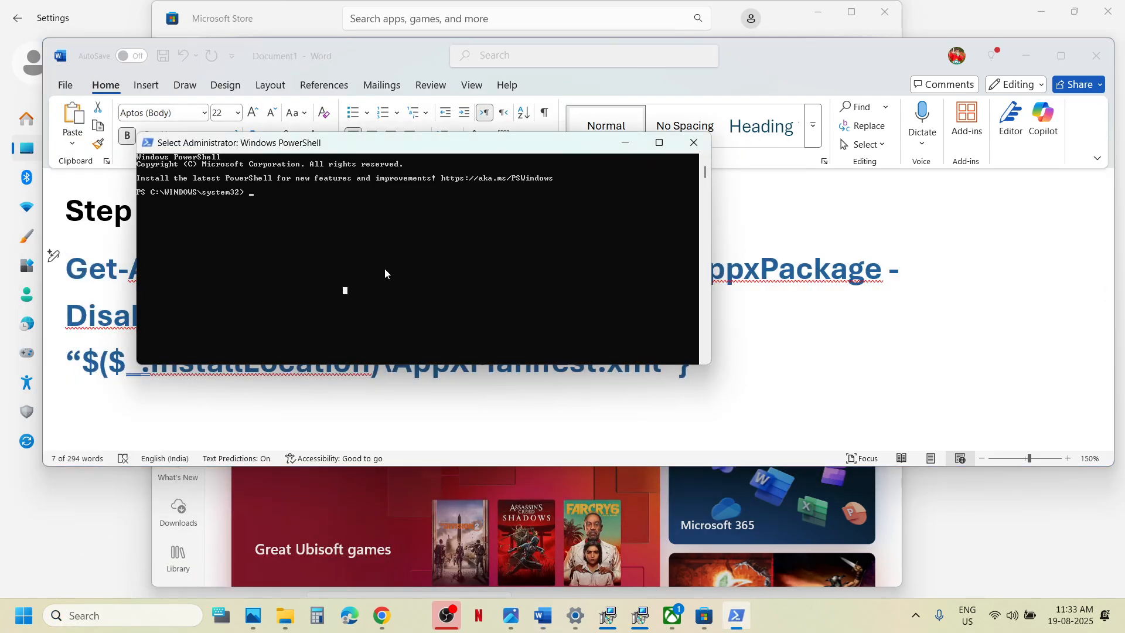
right_click(385, 271)
key(Return)
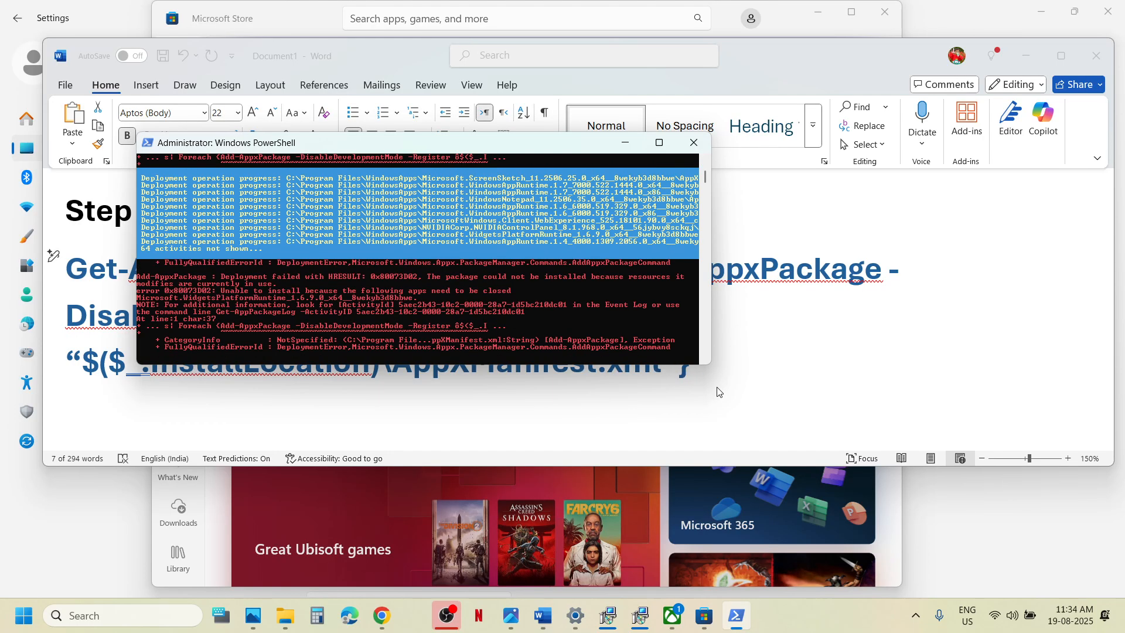
key(alt+Tab)
scroll(720, 392, down, 4)
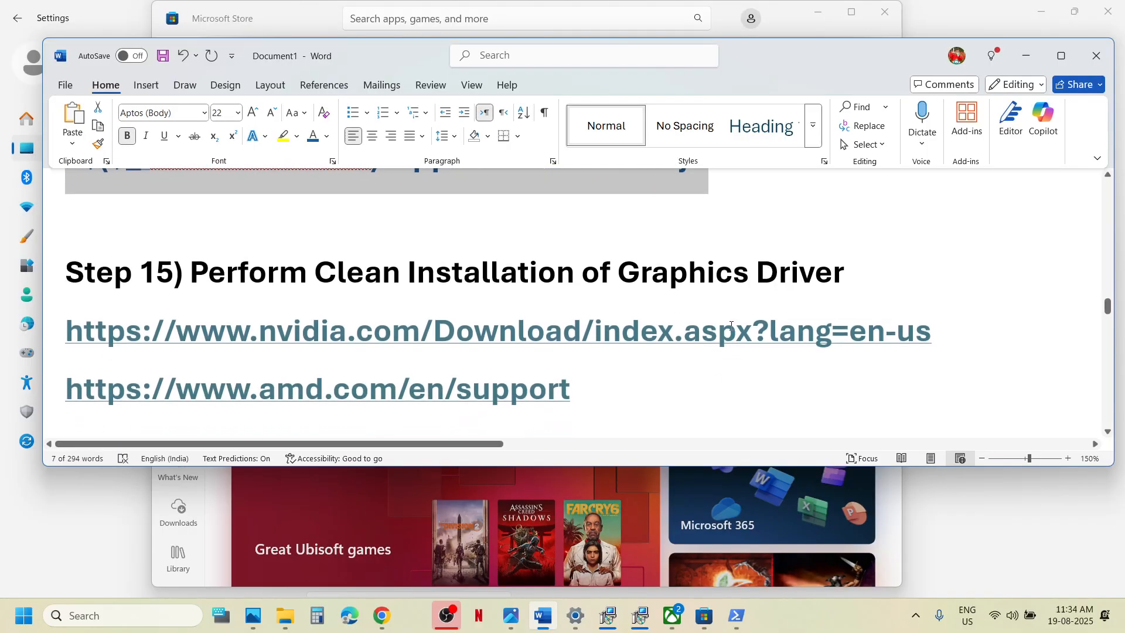
Open the copied NVIDIA driver link in a new Chrome tab and find the RTX 3050 Laptop GPU driver.
triple_click(732, 331)
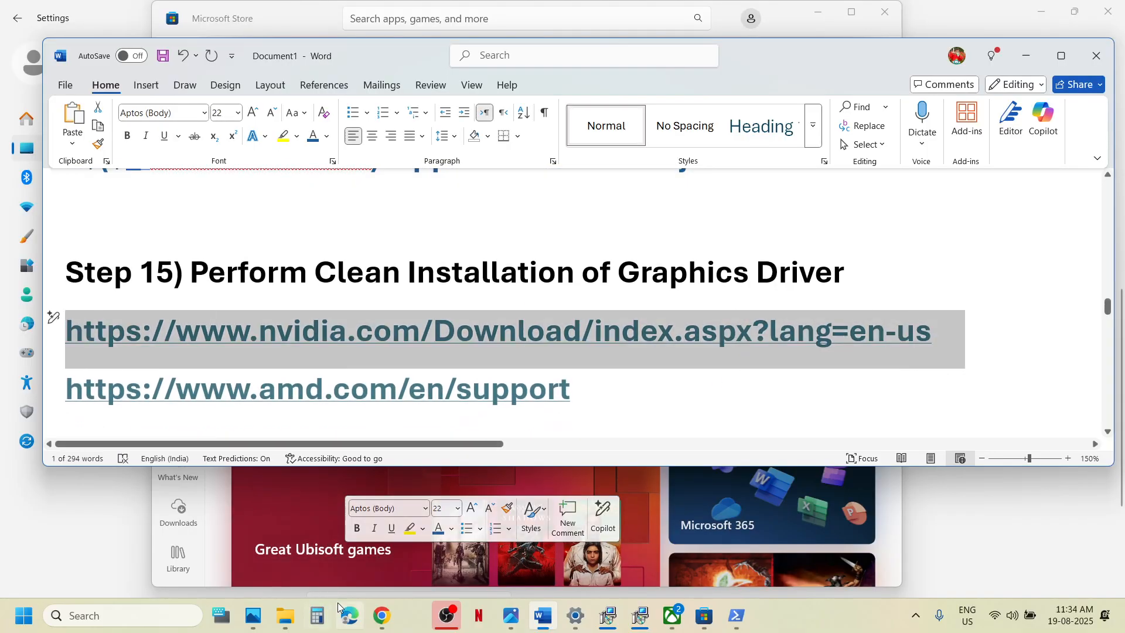
click(385, 624)
click(381, 13)
key(ctrl+v)
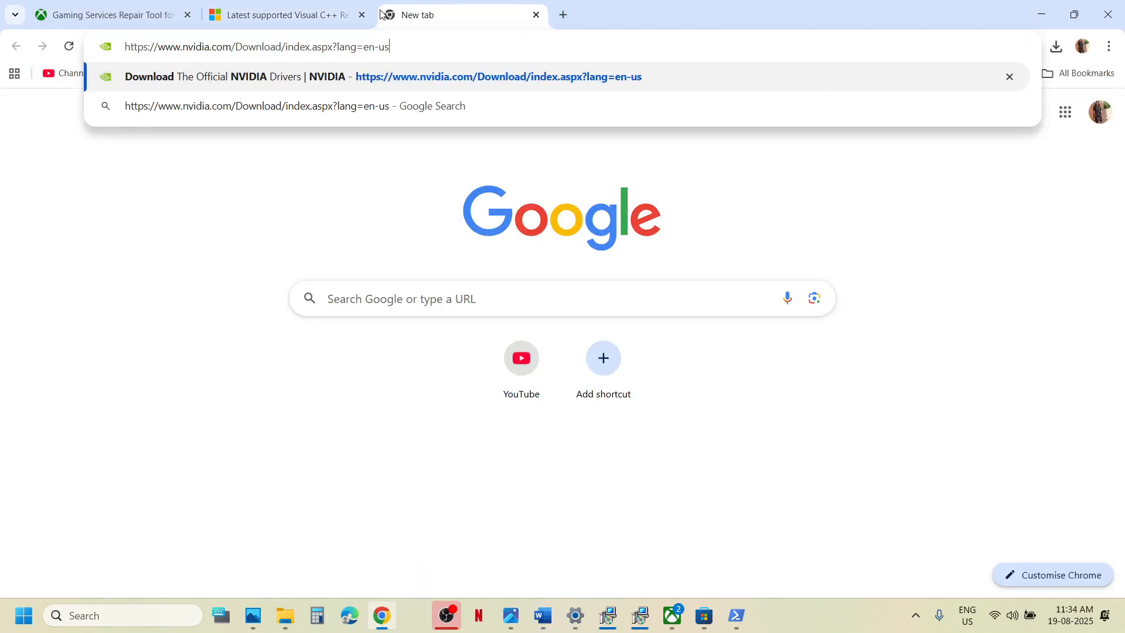
key(Return)
scroll(363, 278, down, 6)
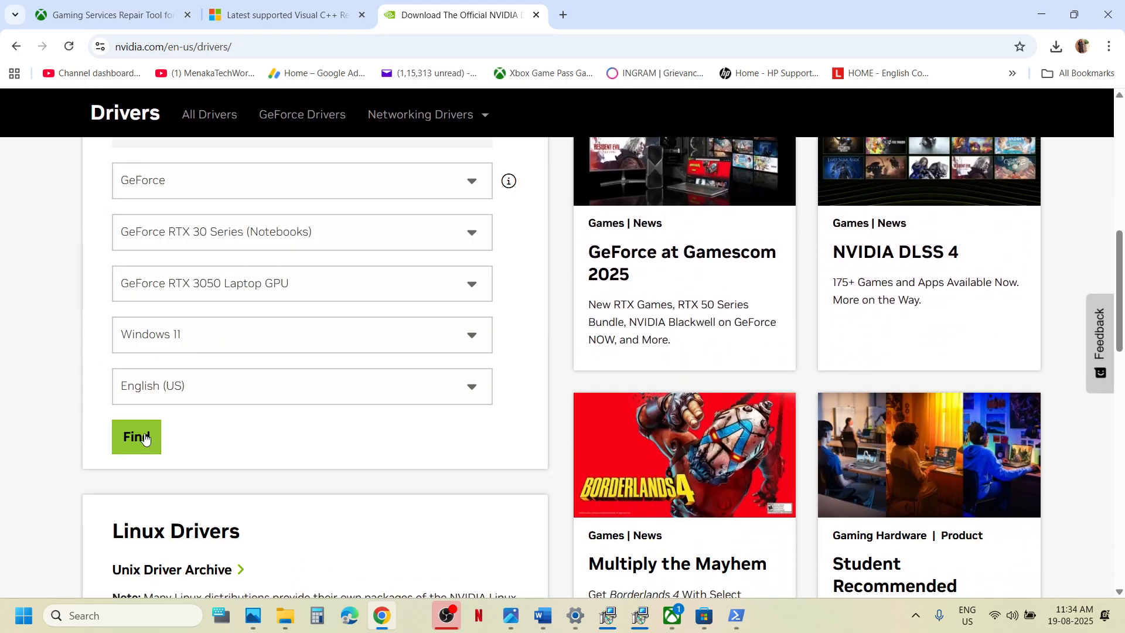
click(147, 435)
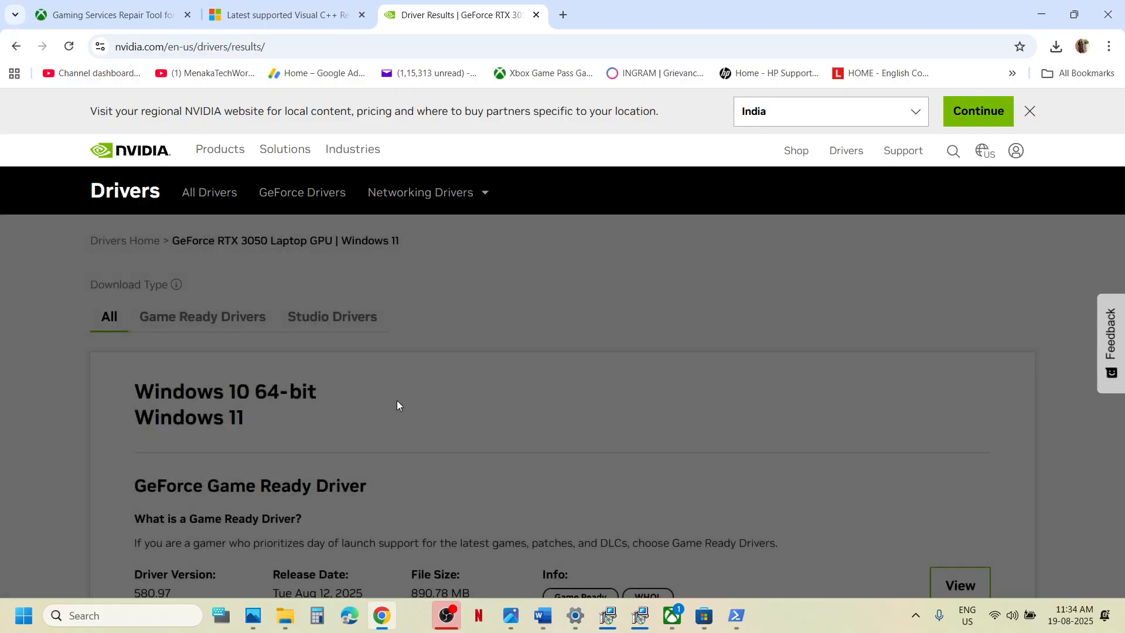
Download GeForce Game Ready Driver 580.97, check its progress, and go back to Word.
scroll(397, 402, down, 4)
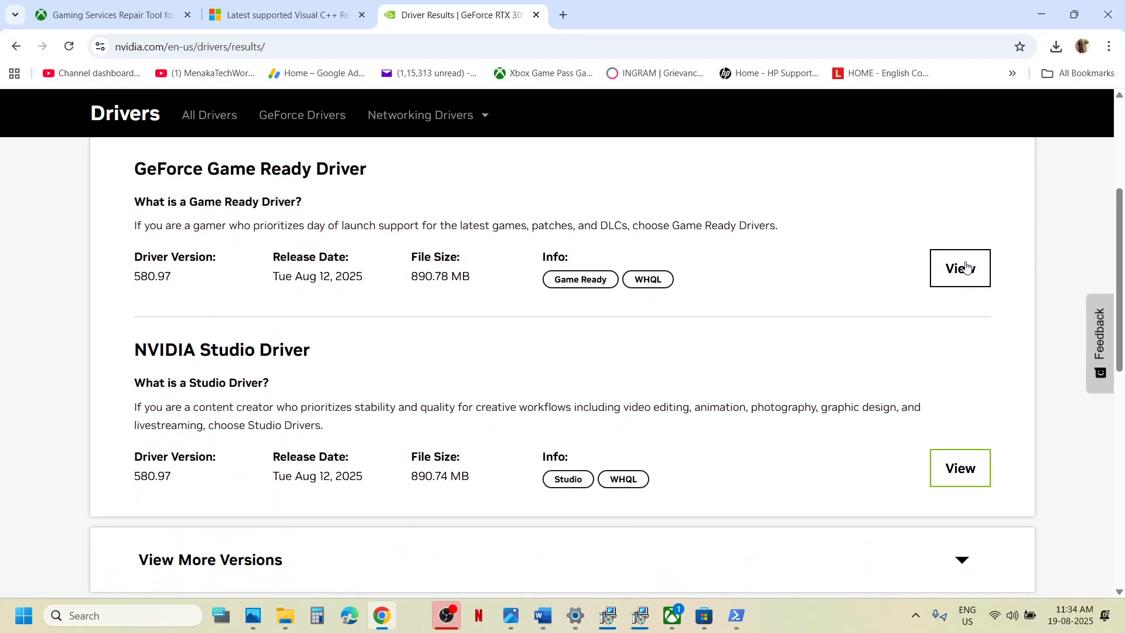
click(961, 275)
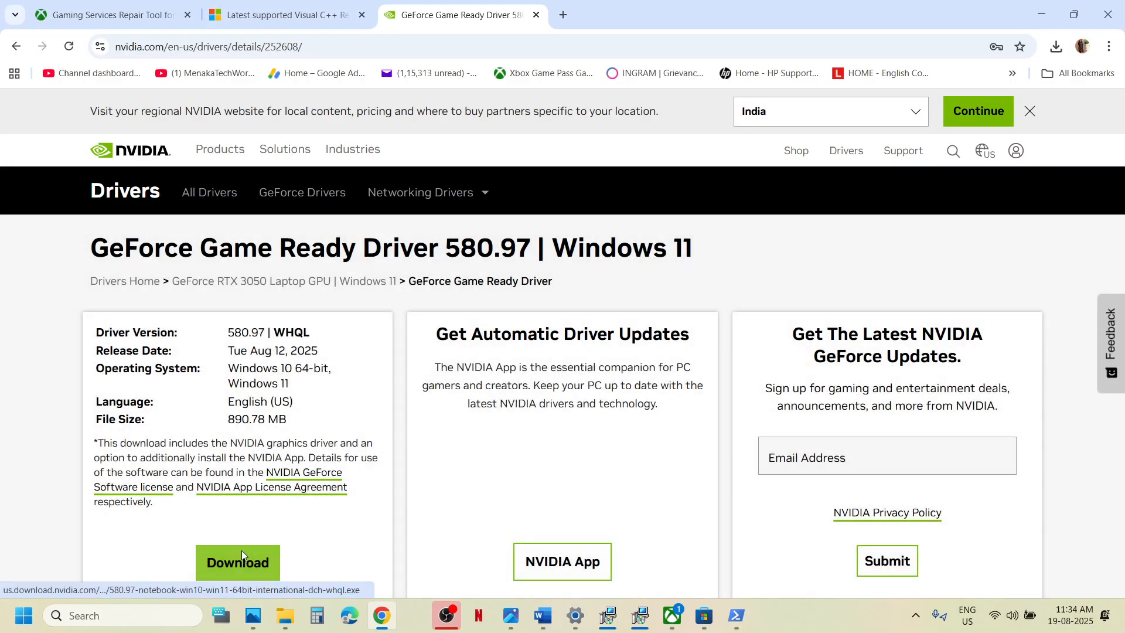
click(242, 554)
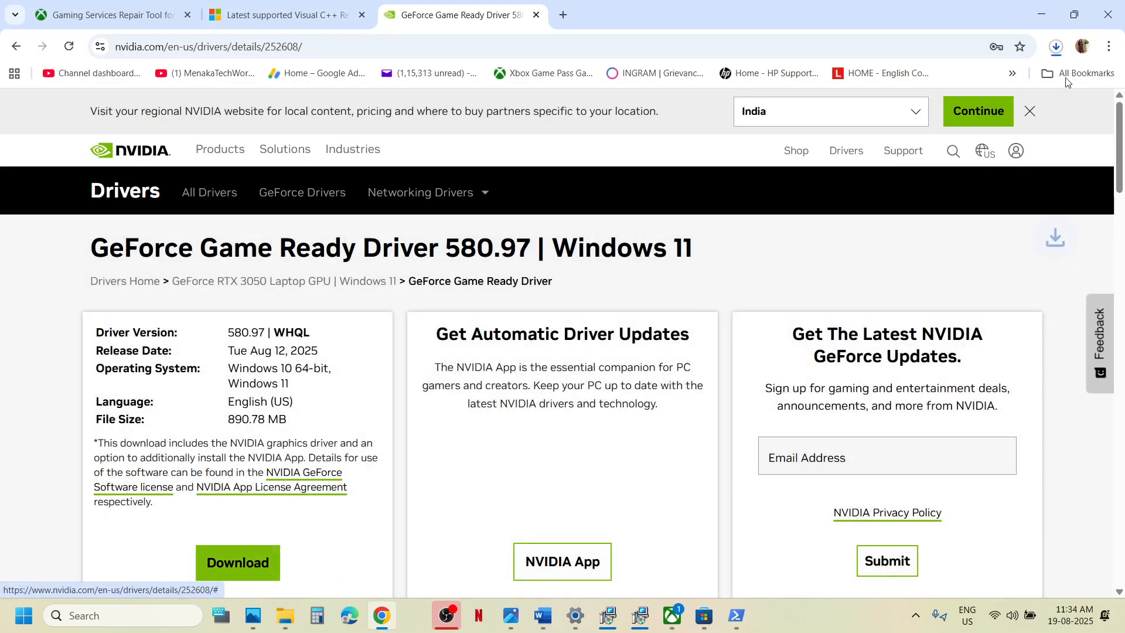
click(1057, 49)
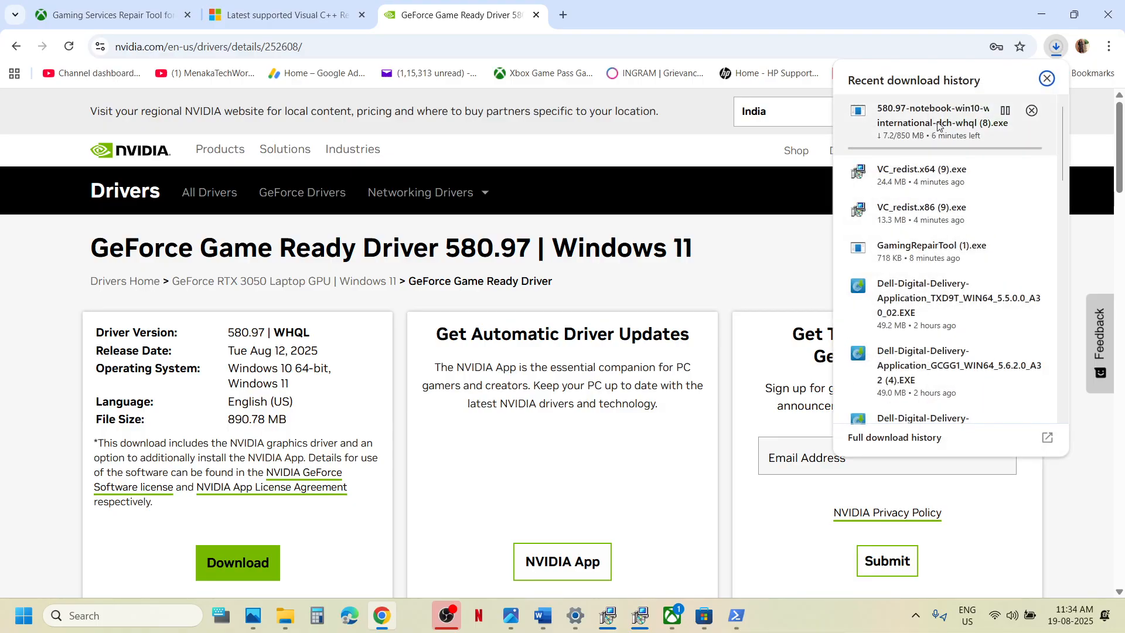
click(524, 441)
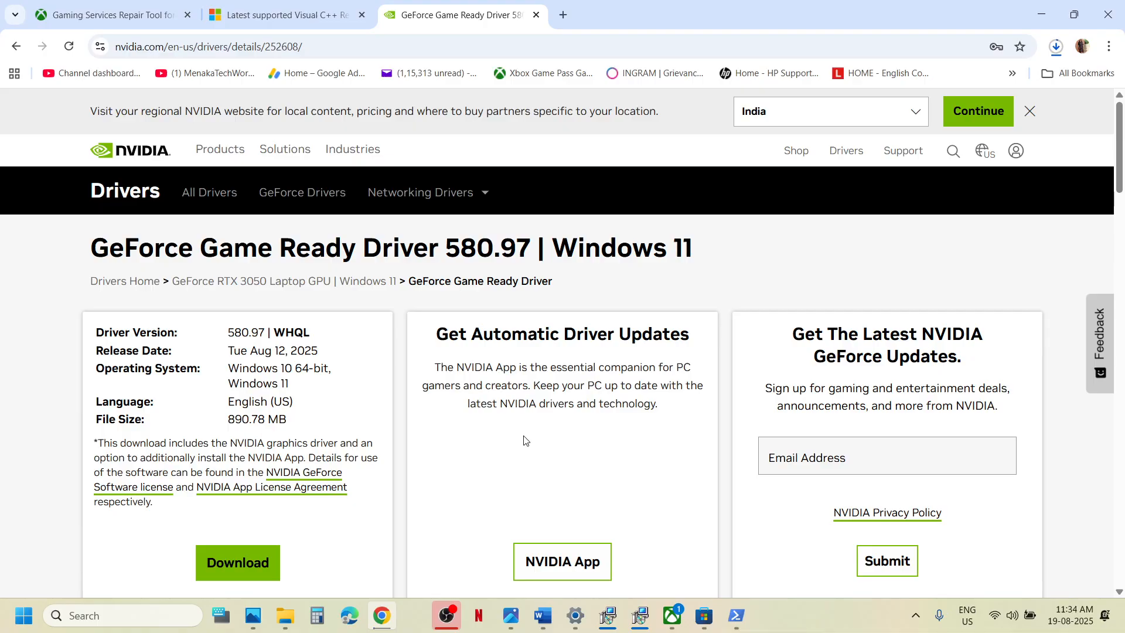
scroll(524, 441, down, 3)
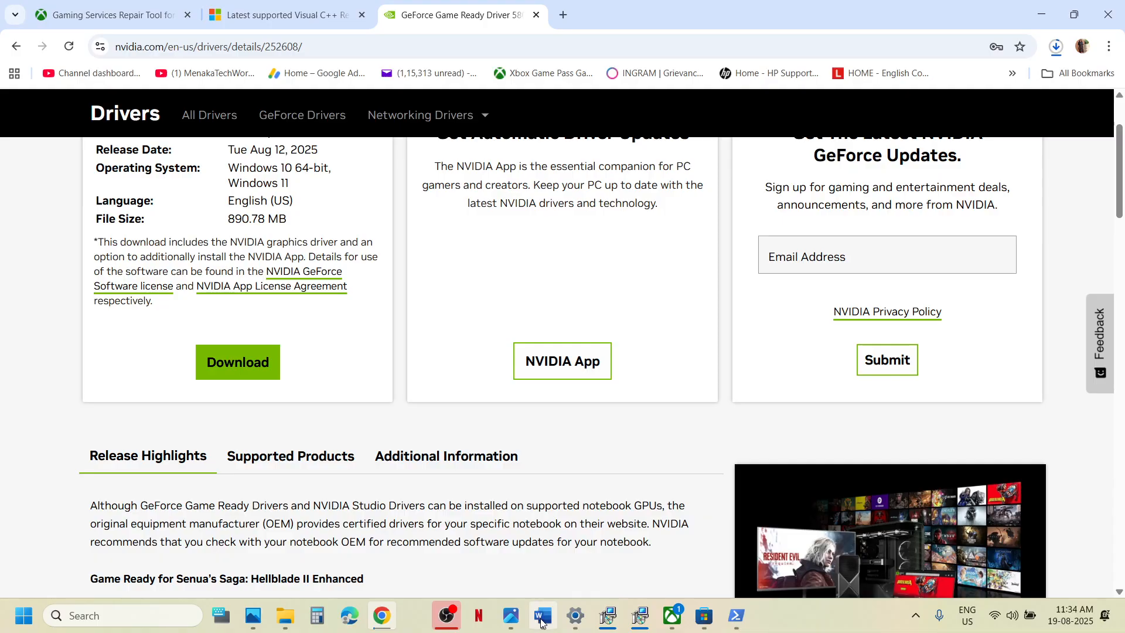
click(542, 616)
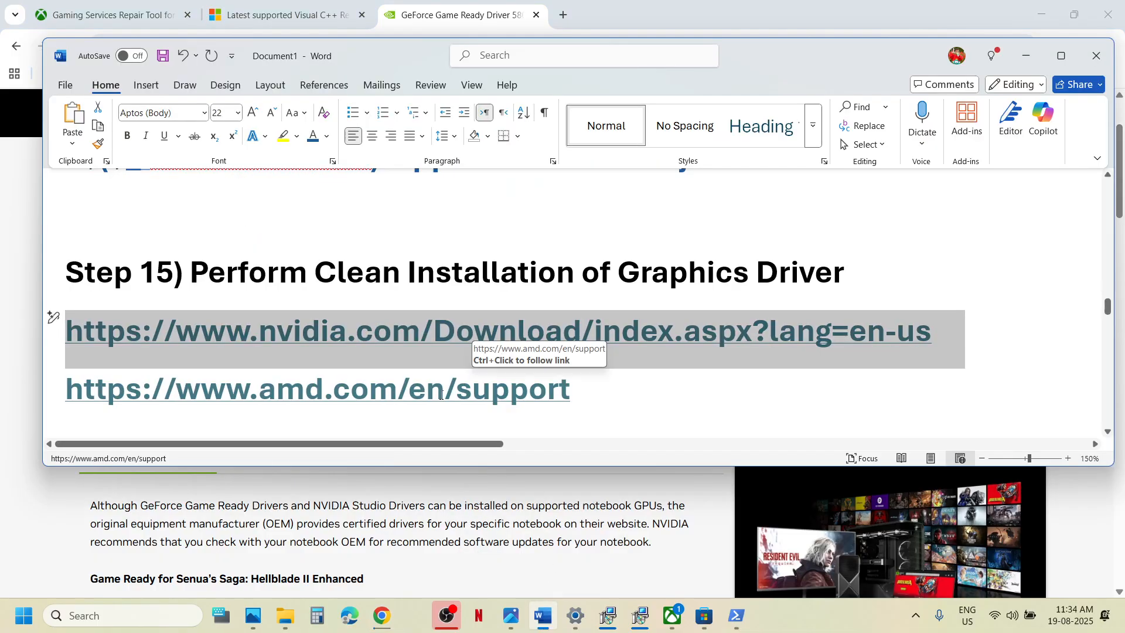
Copy 'graphics' from Step 16 and use it to open Windows Graphics settings.
drag(227, 388, 490, 388)
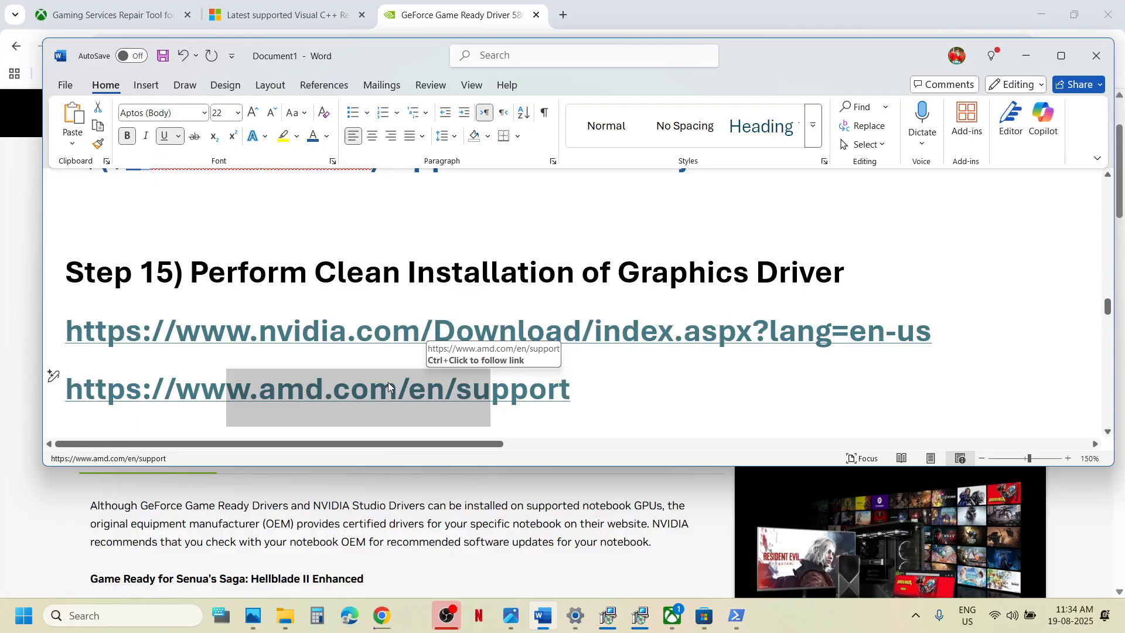
scroll(388, 382, down, 3)
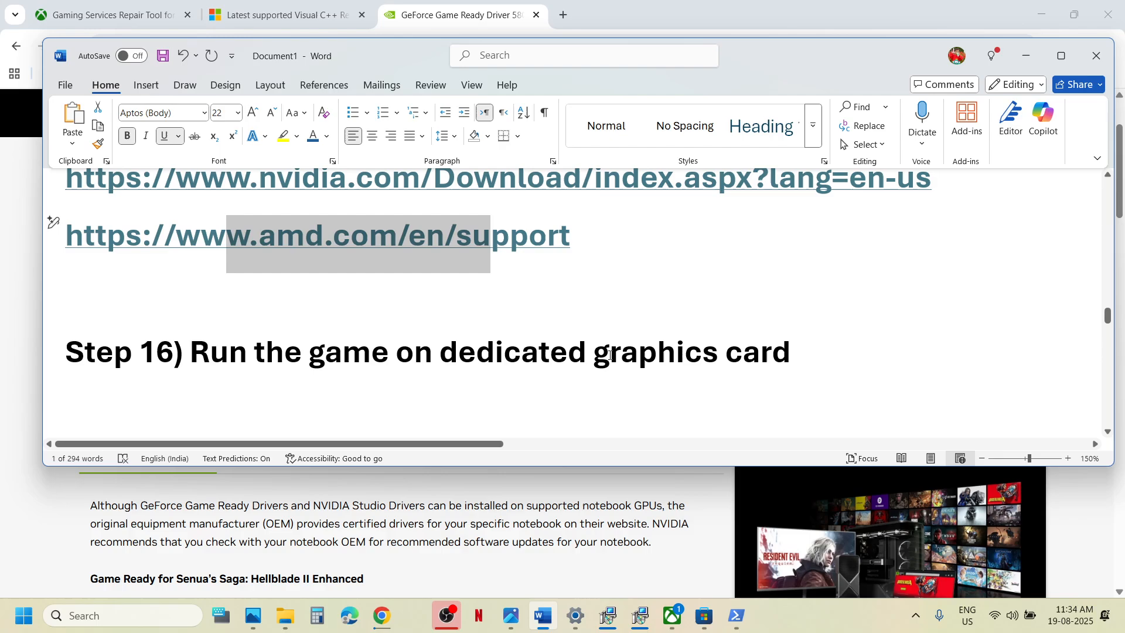
double_click(633, 355)
key(ctrl+c)
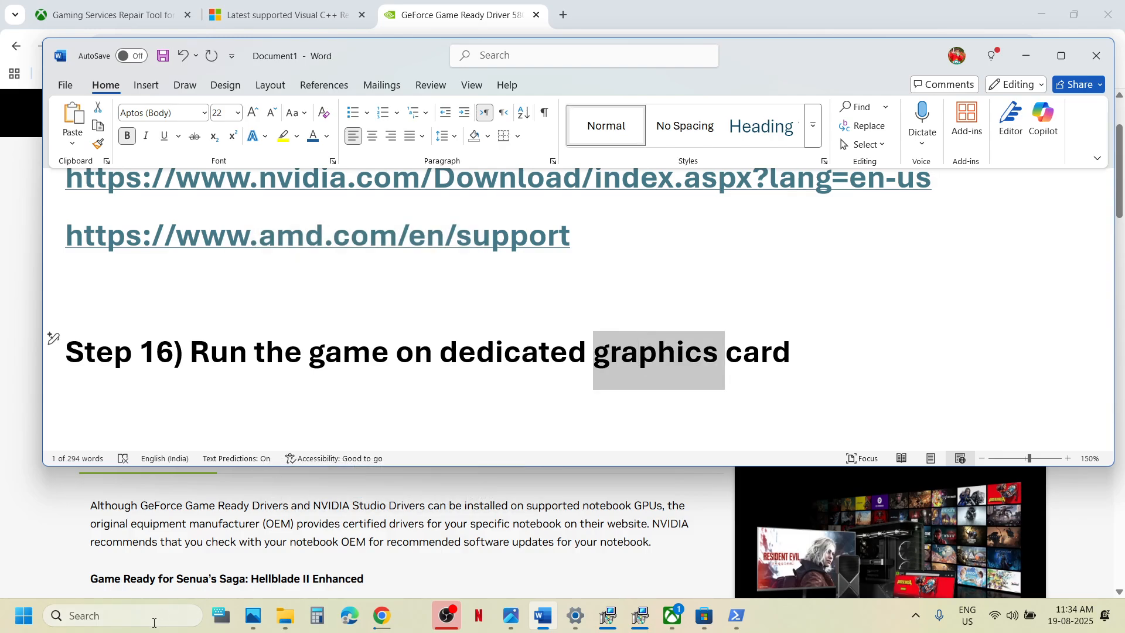
click(123, 615)
key(ctrl+v)
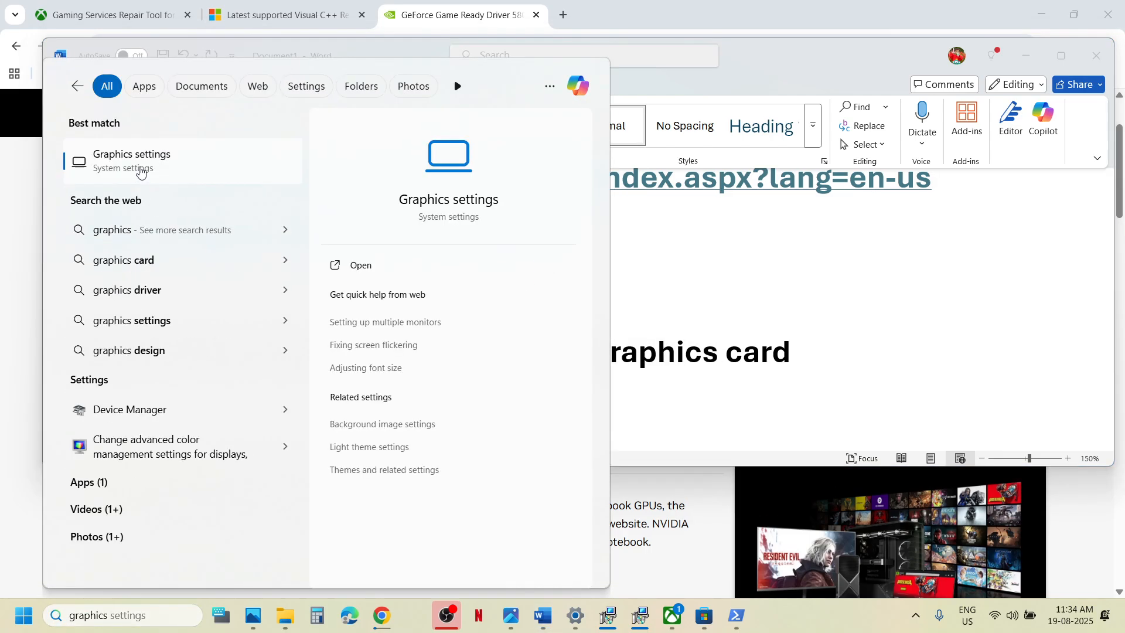
click(141, 168)
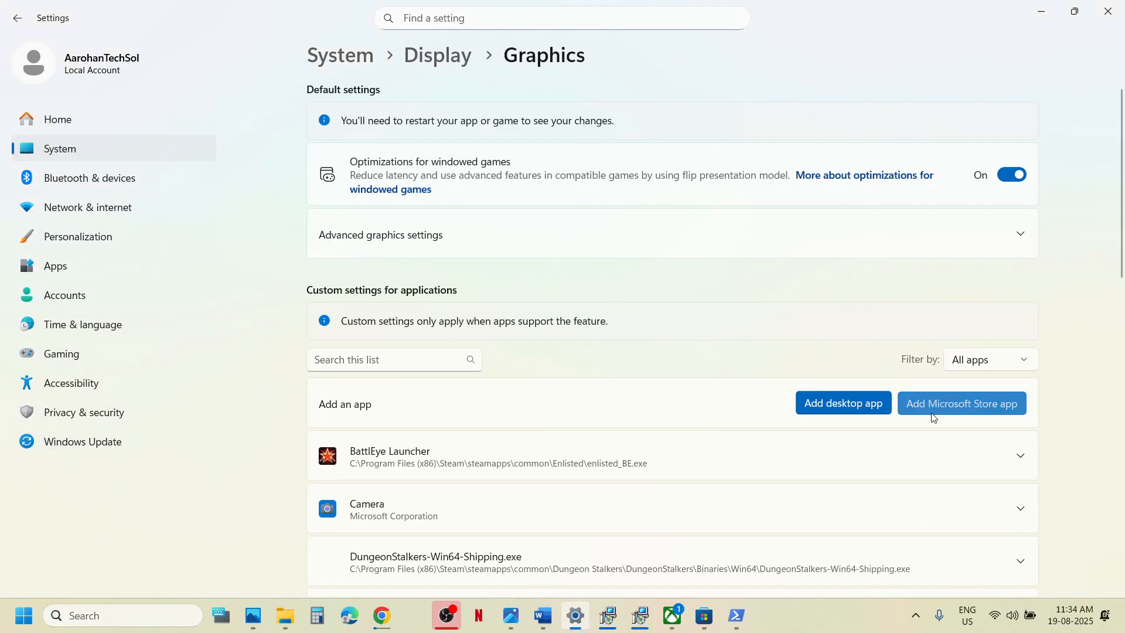
Add Enlisted as a Store app and keep its GPU preference at High Performance.
click(934, 414)
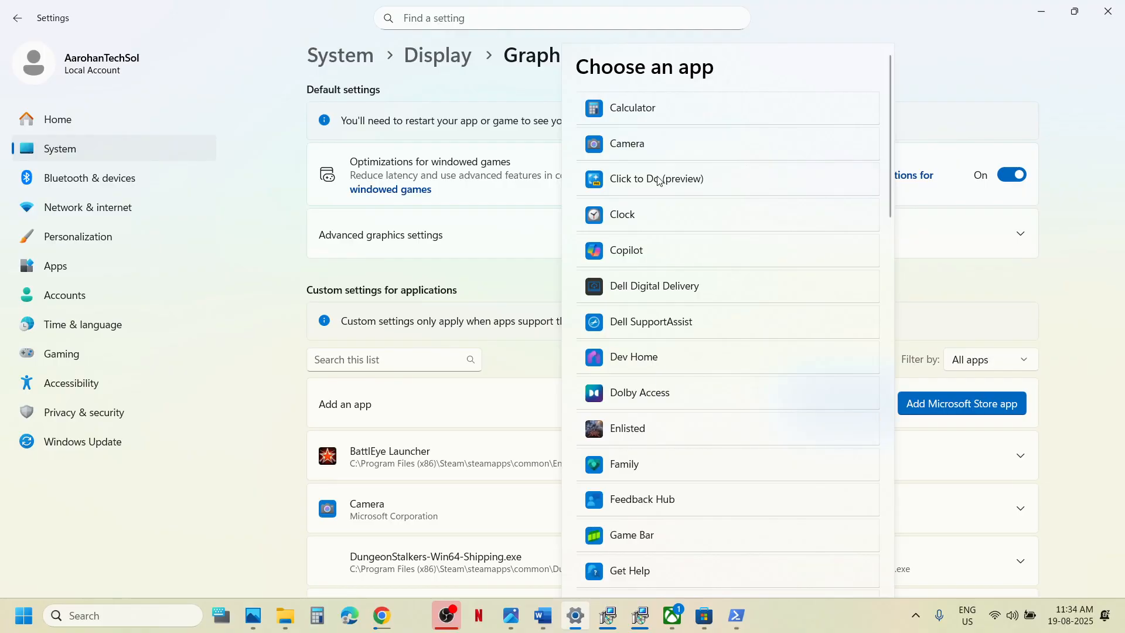
click(649, 431)
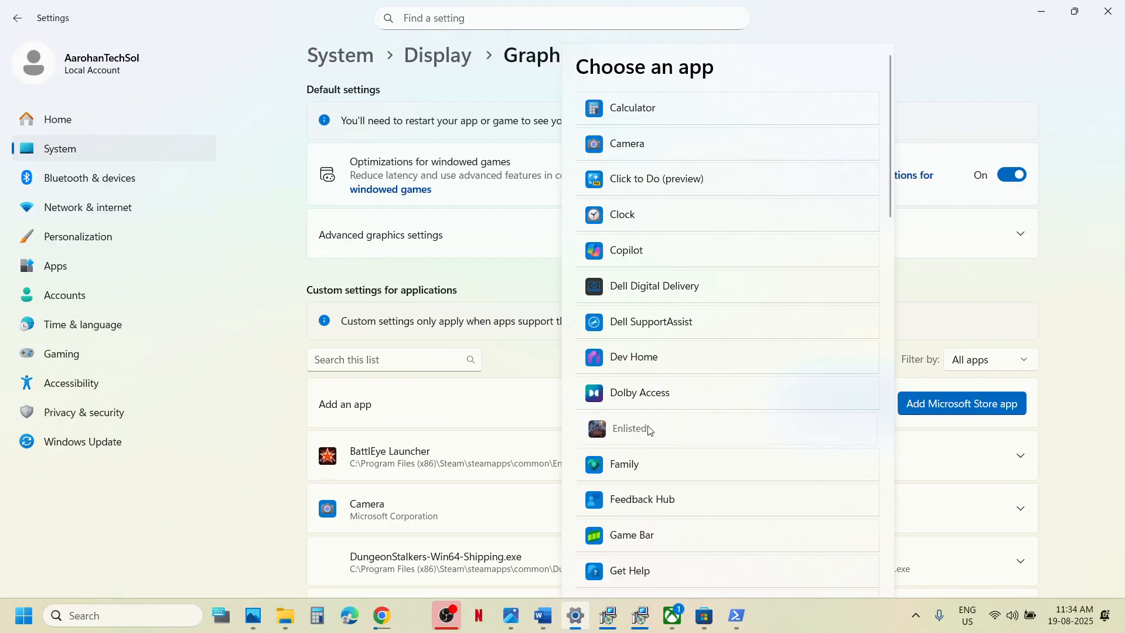
scroll(606, 434, down, 5)
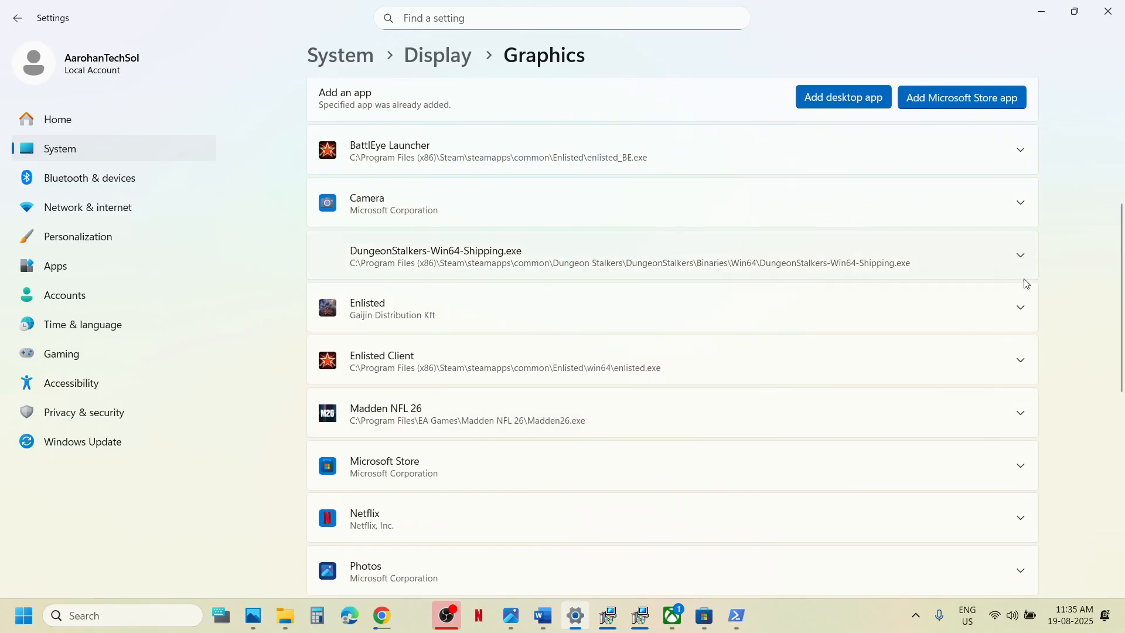
click(1022, 308)
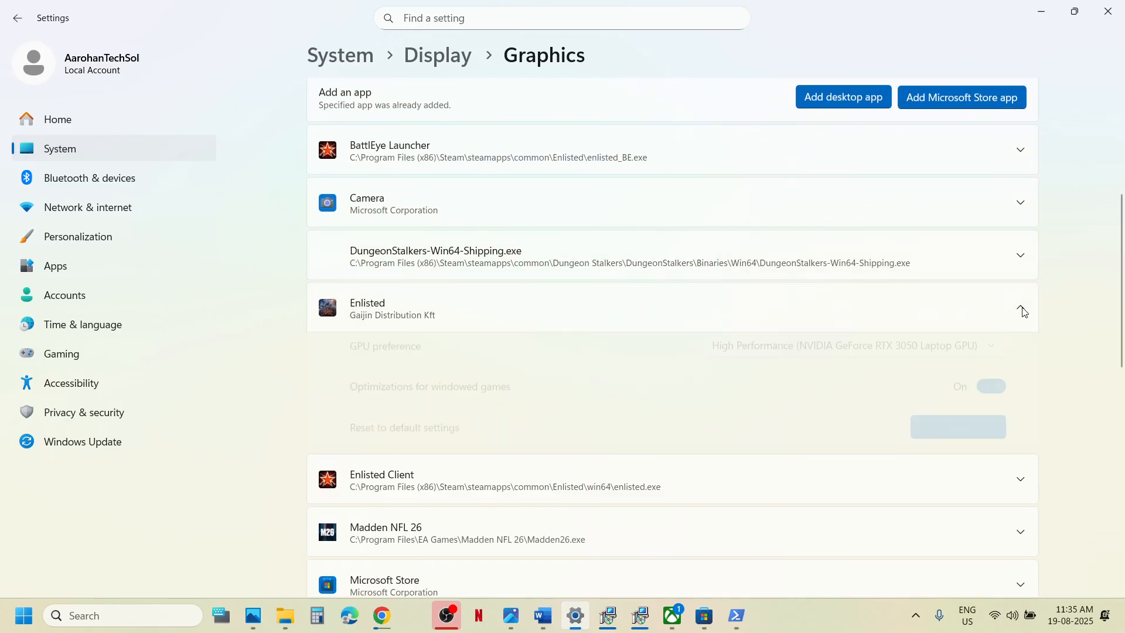
click(899, 353)
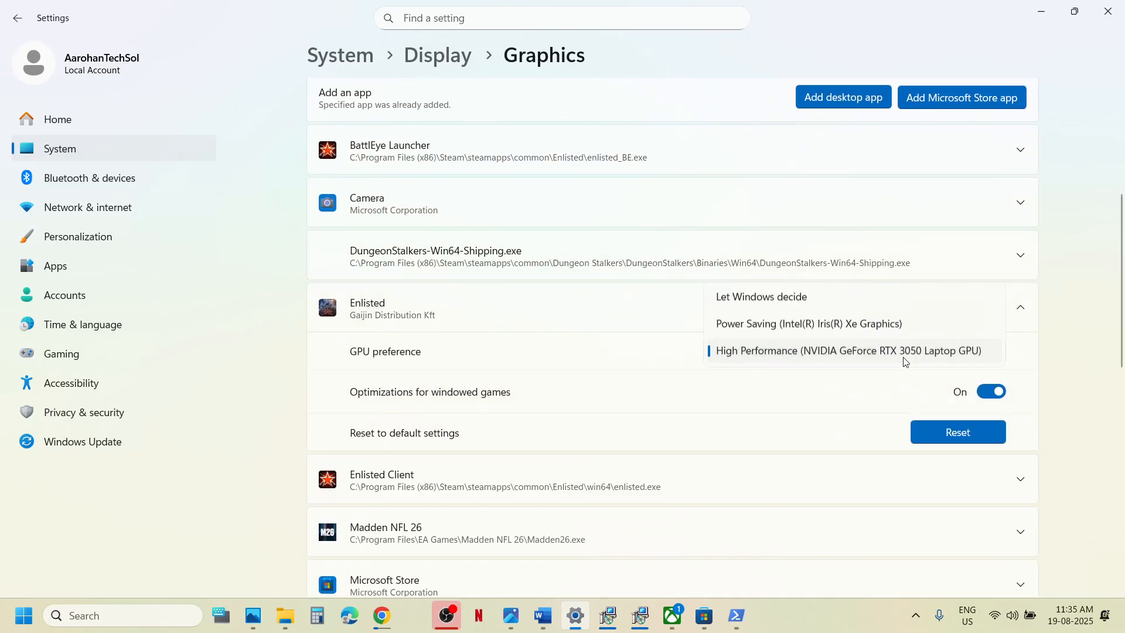
click(825, 352)
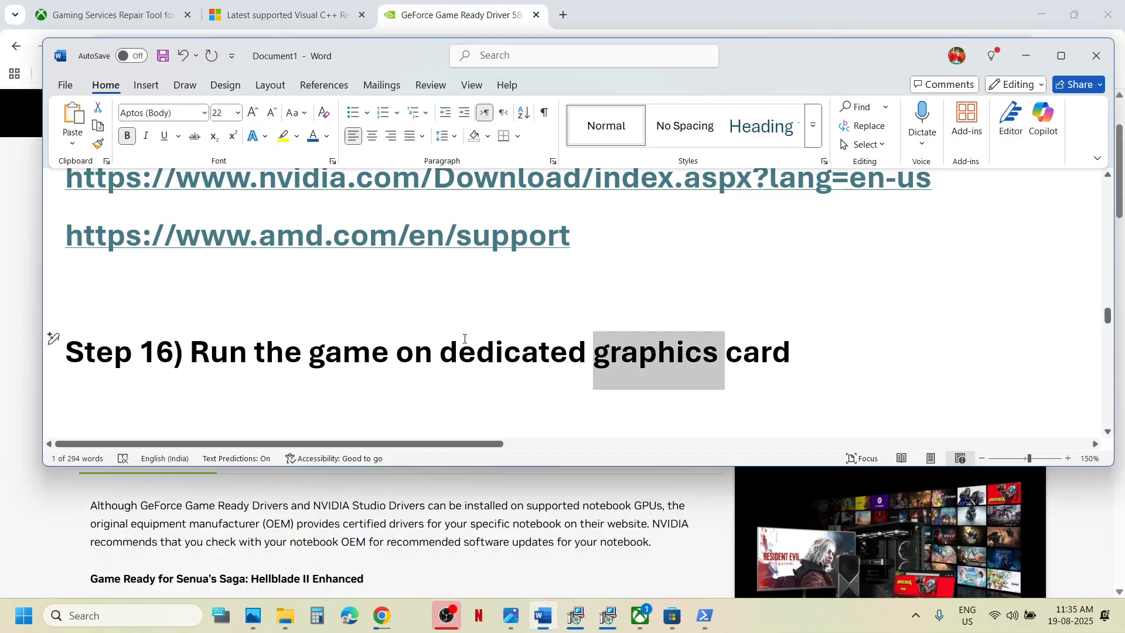
Scroll the notes to Step 17's services list and launch the Services console with 'services'.
scroll(497, 294, down, 3)
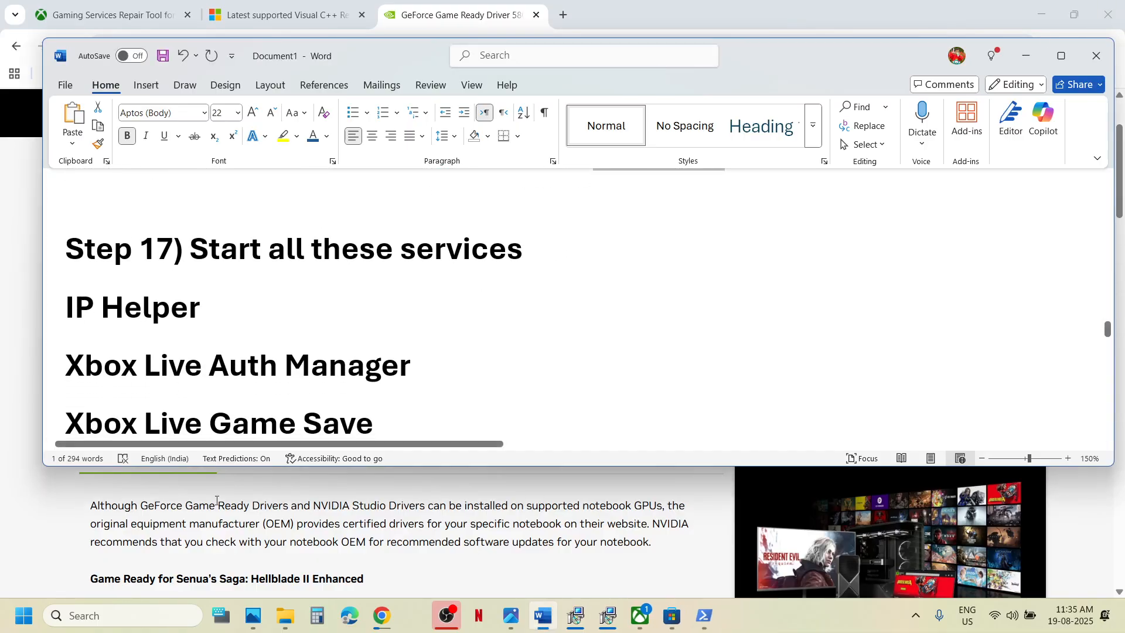
click(121, 617)
text(services)
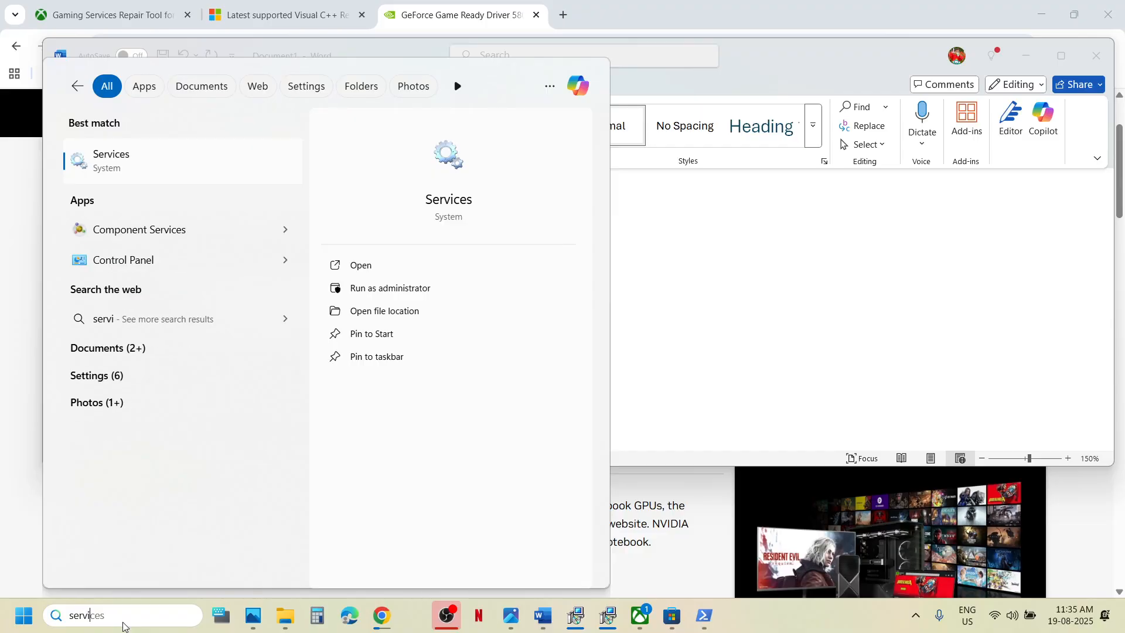
key(Return)
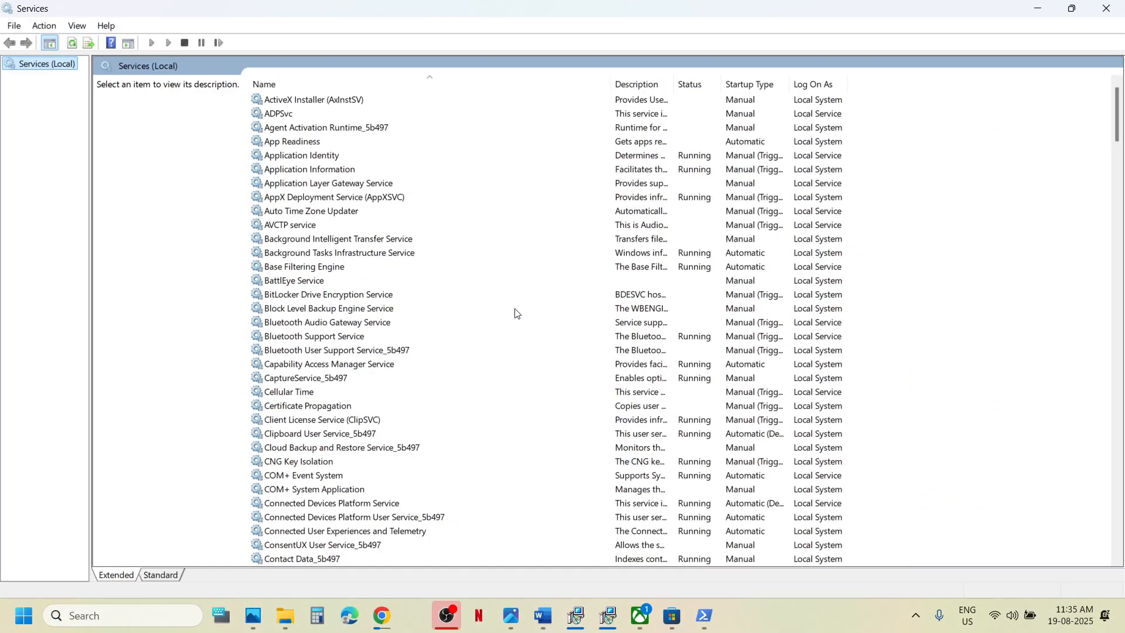
click(368, 364)
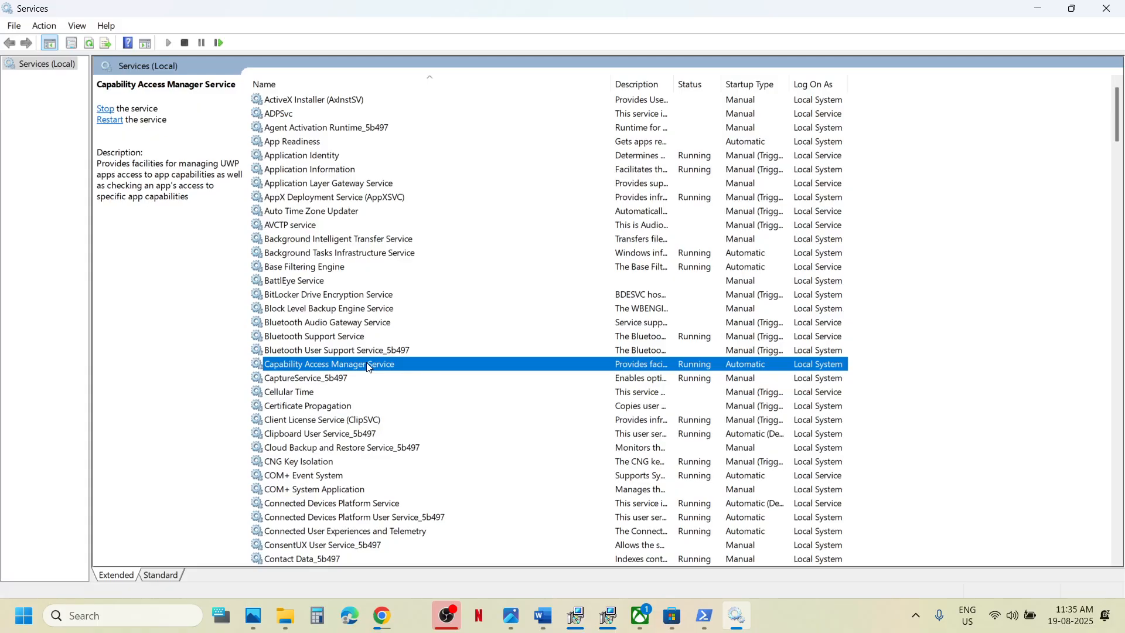
Set IP Helper's startup type to Automatic.
key(i)
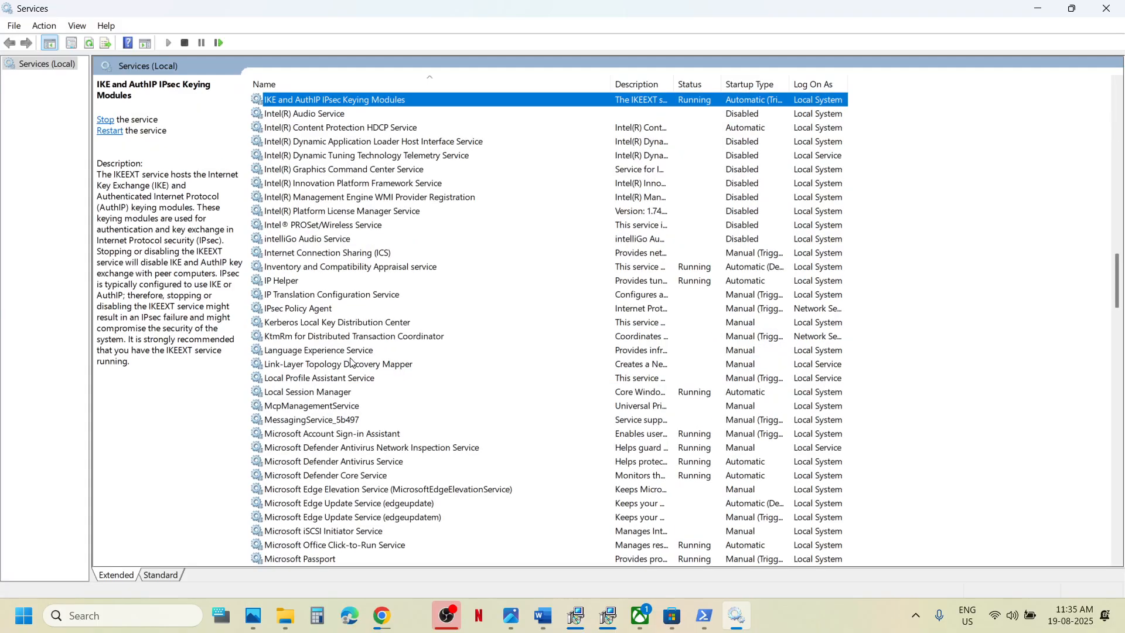
click(281, 280)
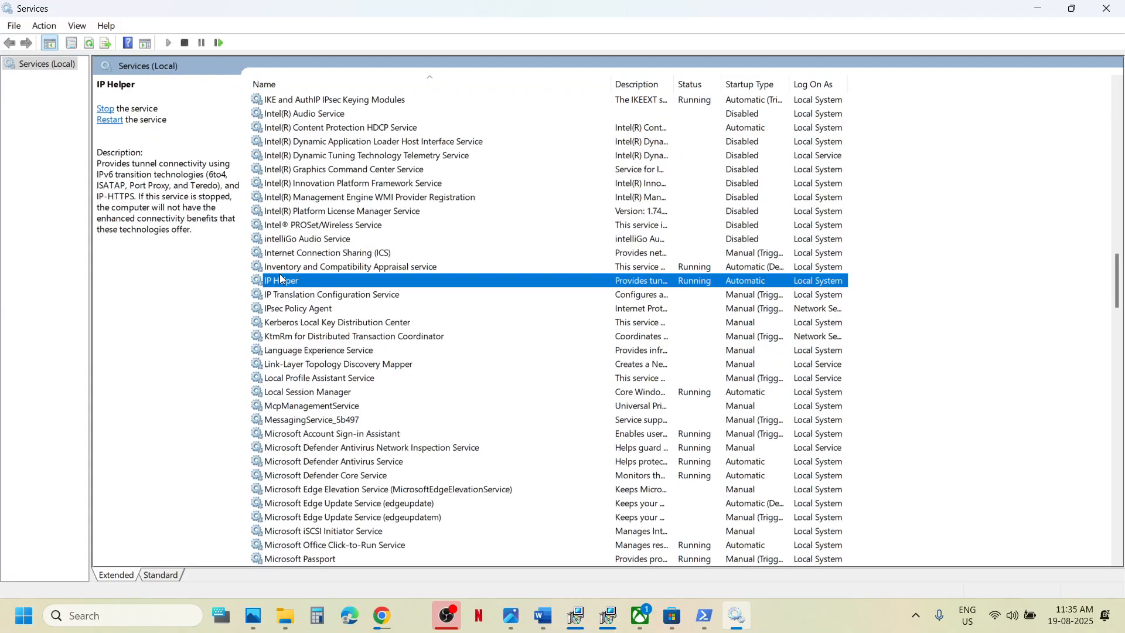
double_click(357, 286)
click(531, 288)
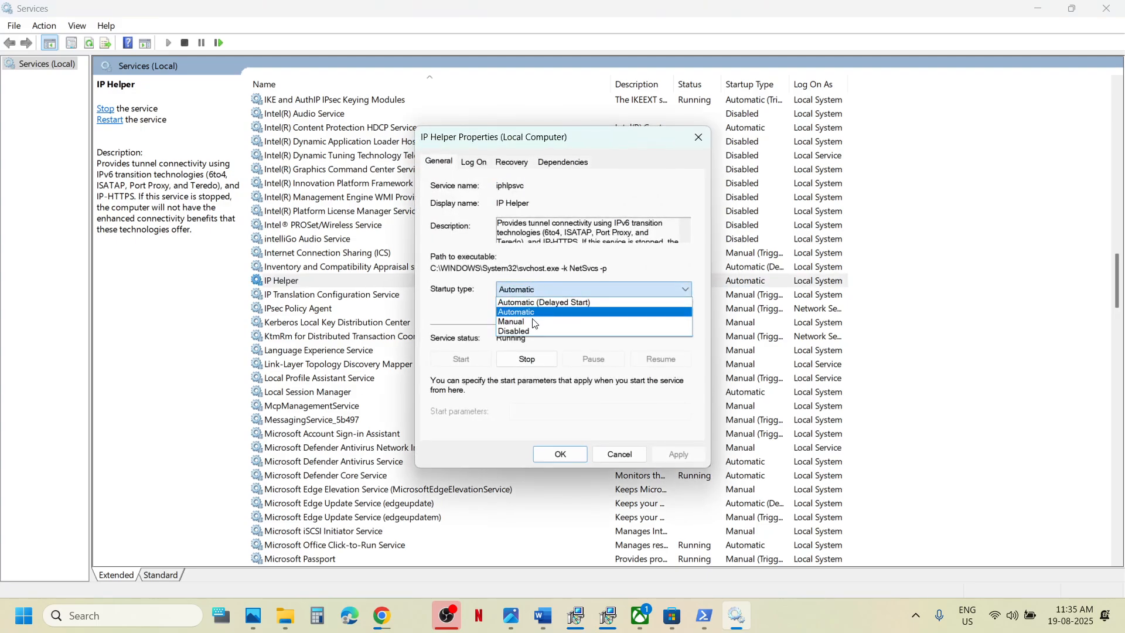
click(534, 313)
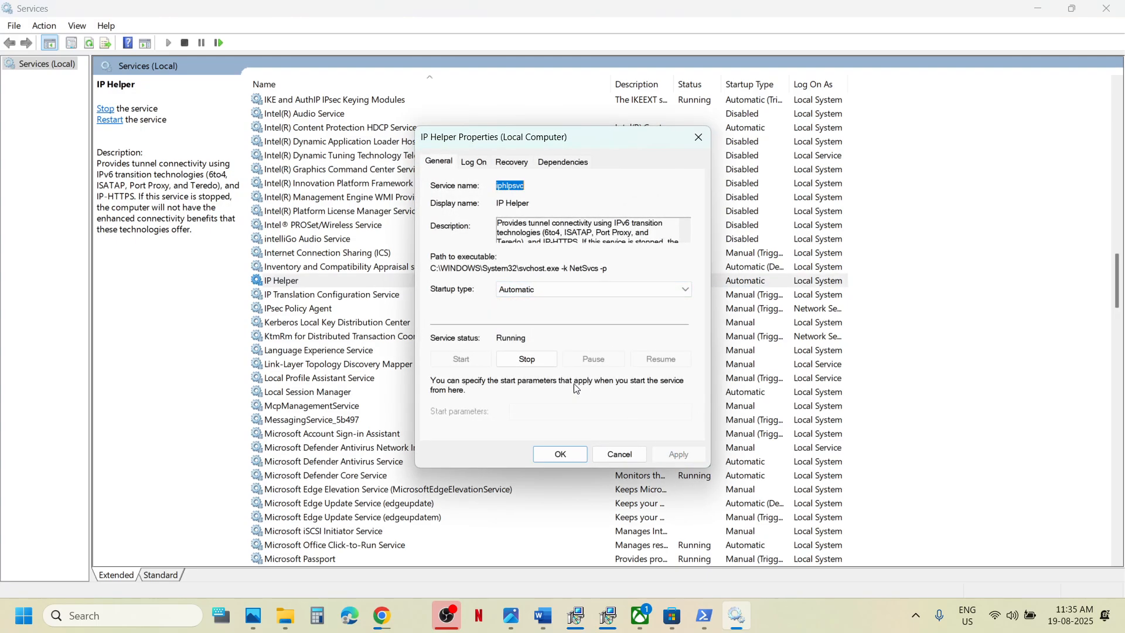
click(560, 454)
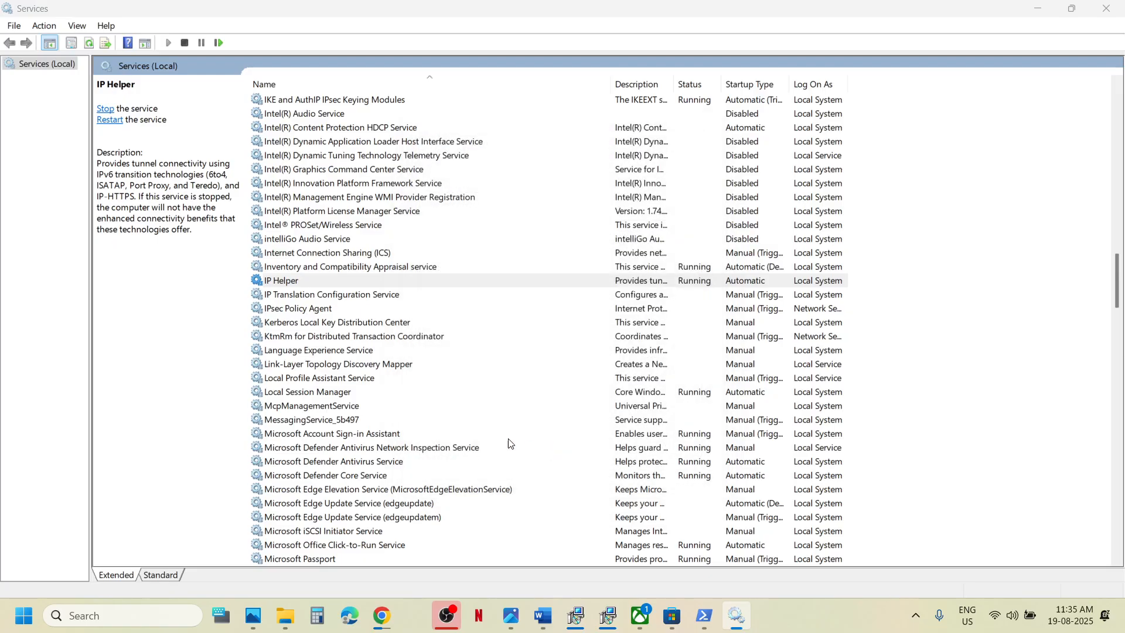
Keep Xbox Accessory Management Service on Automatic startup.
click(405, 422)
key(x)
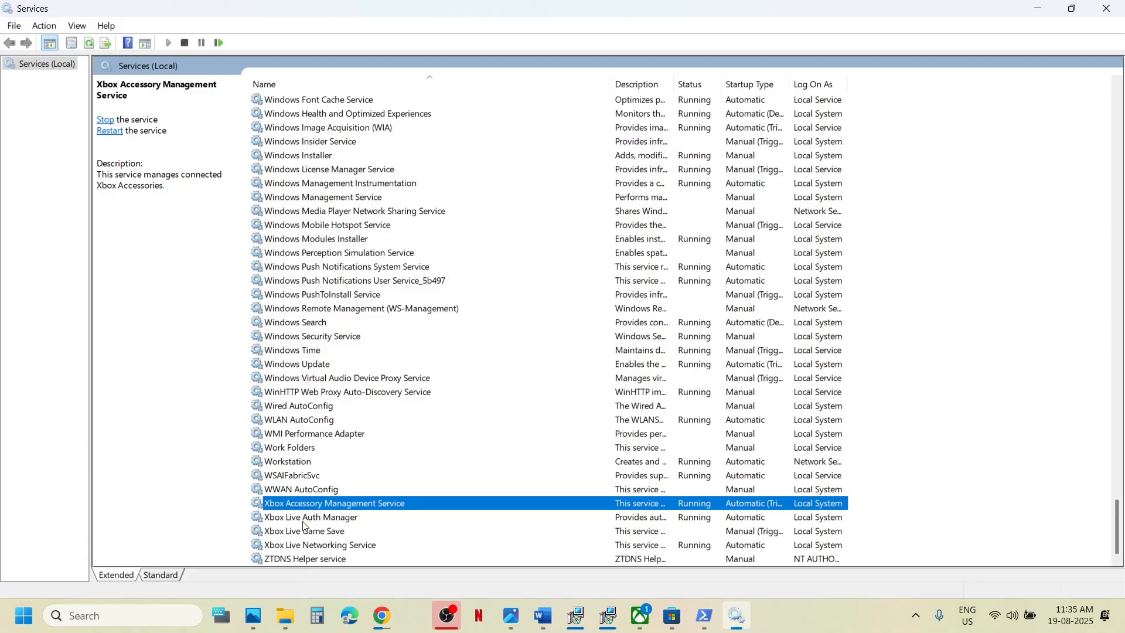
double_click(327, 505)
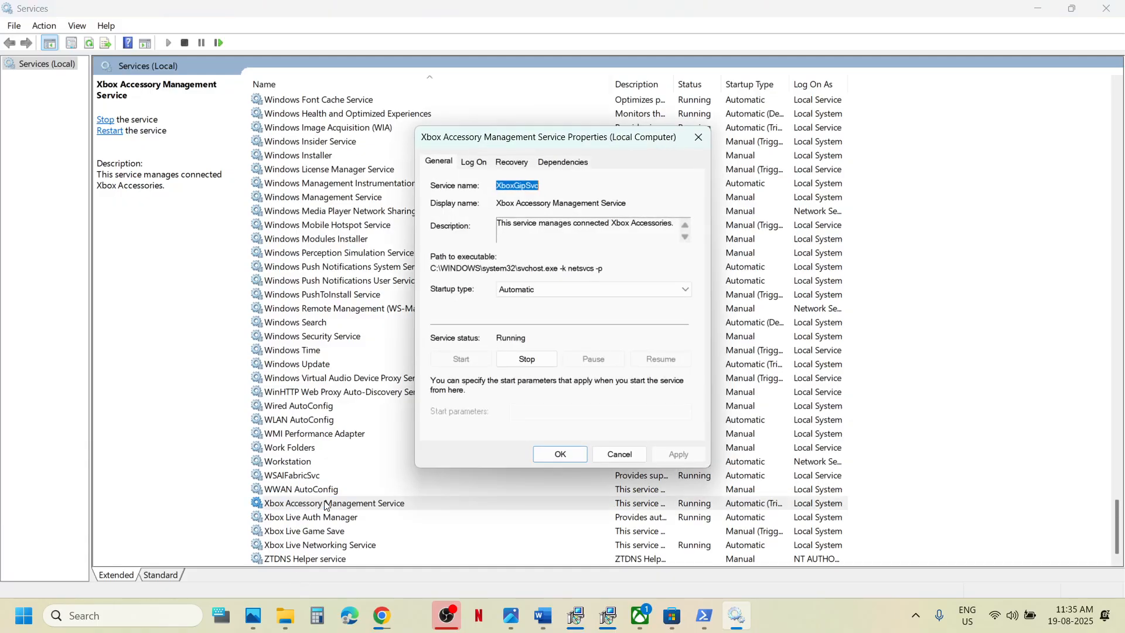
click(519, 291)
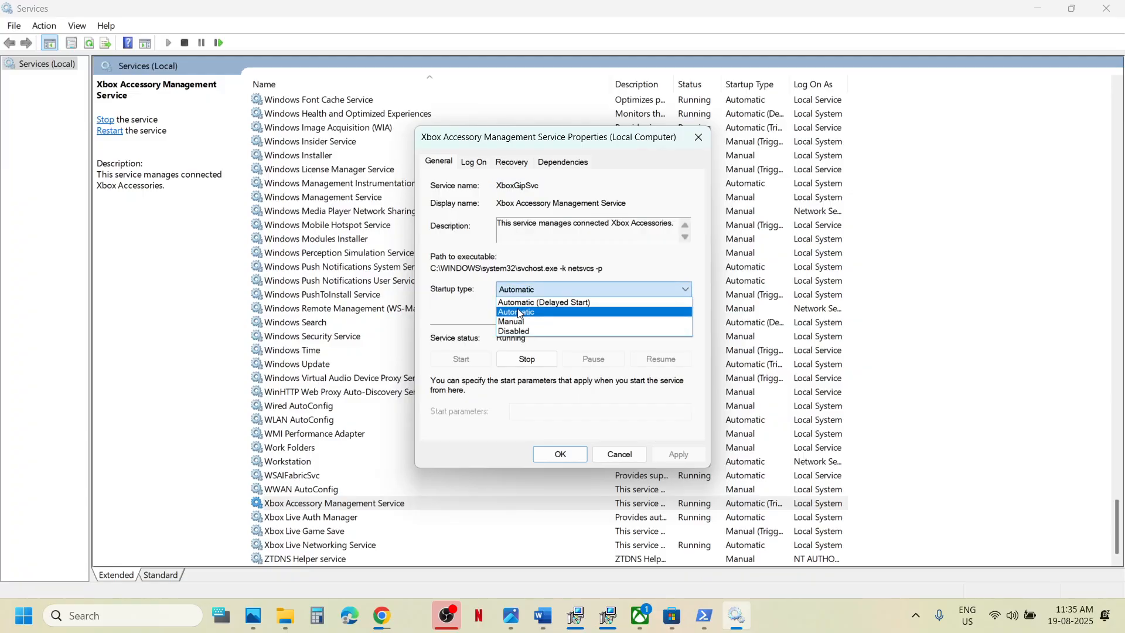
click(519, 312)
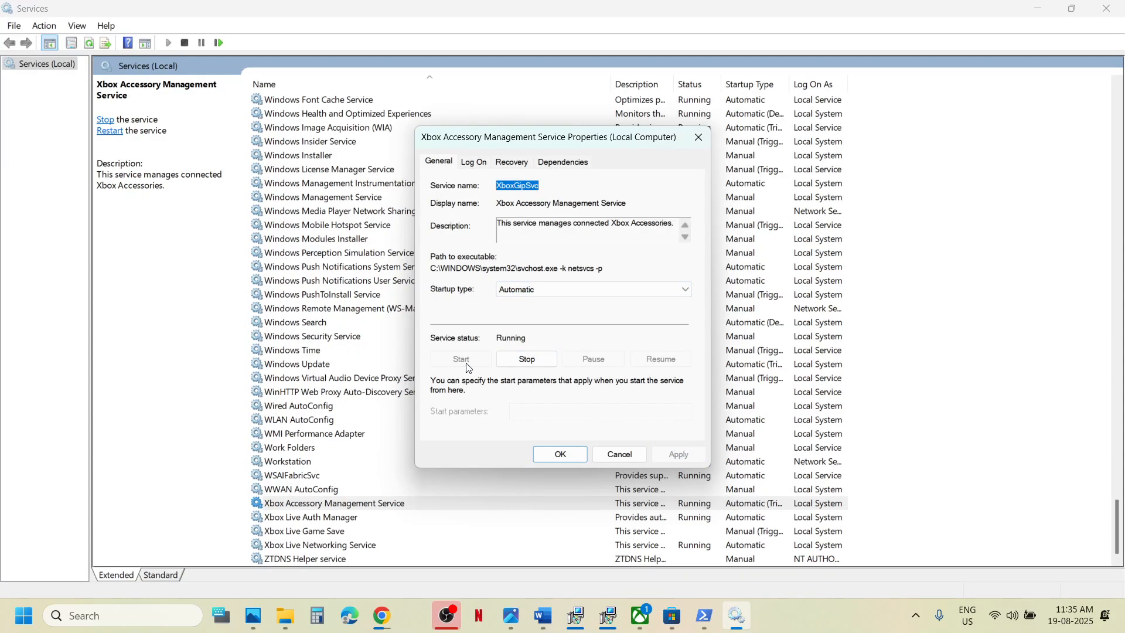
click(545, 454)
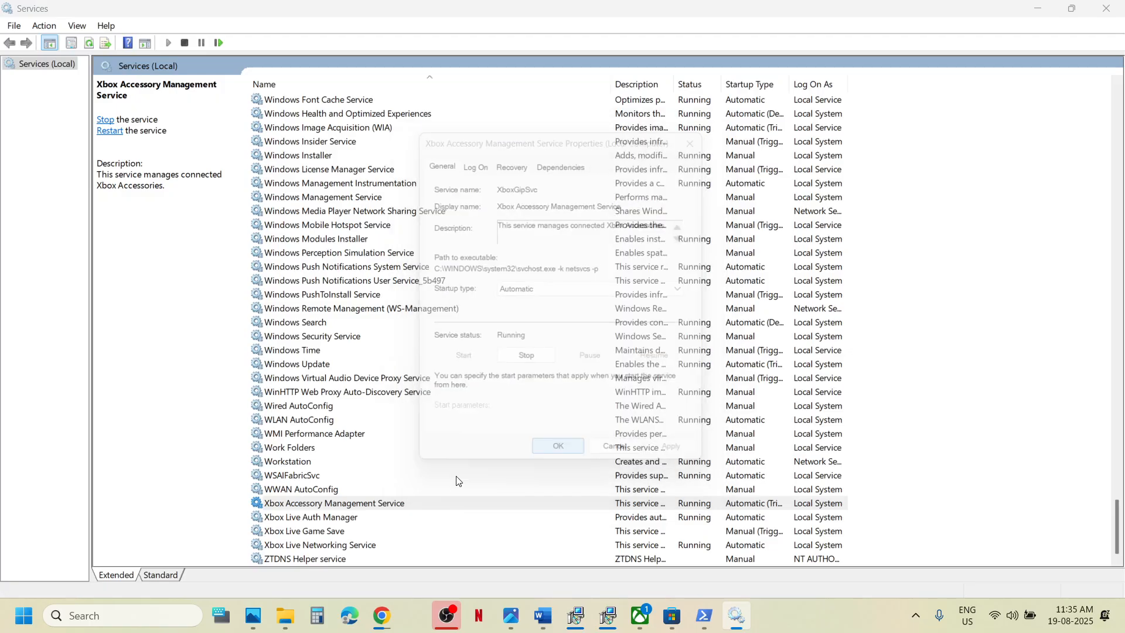
Keep Xbox Live Auth Manager on Automatic startup and apply.
double_click(308, 517)
click(532, 291)
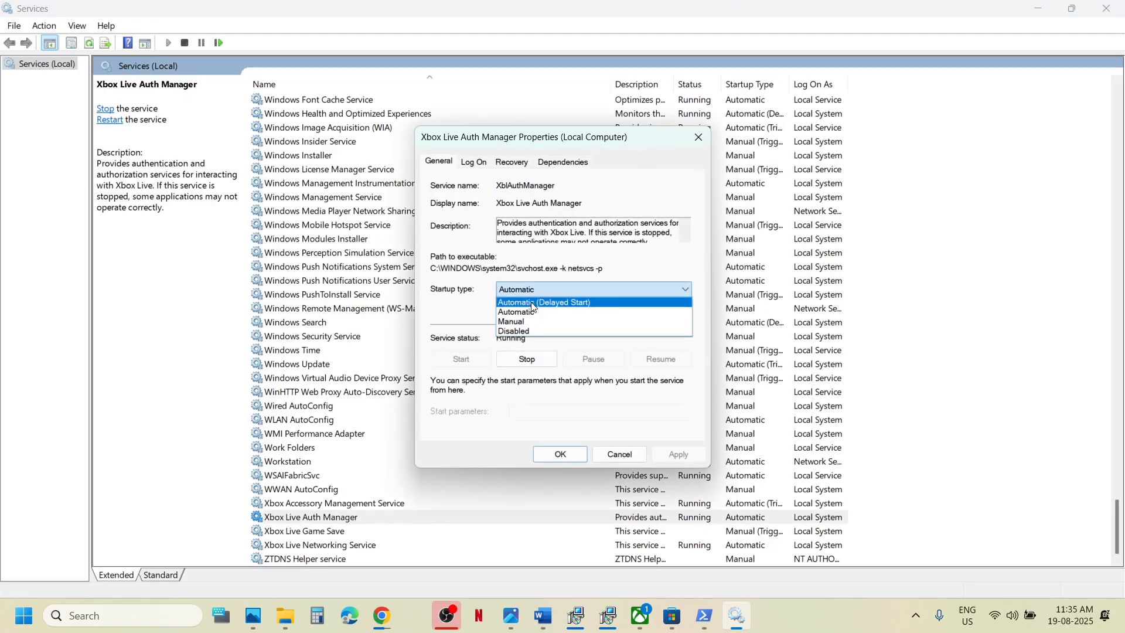
click(519, 312)
click(679, 454)
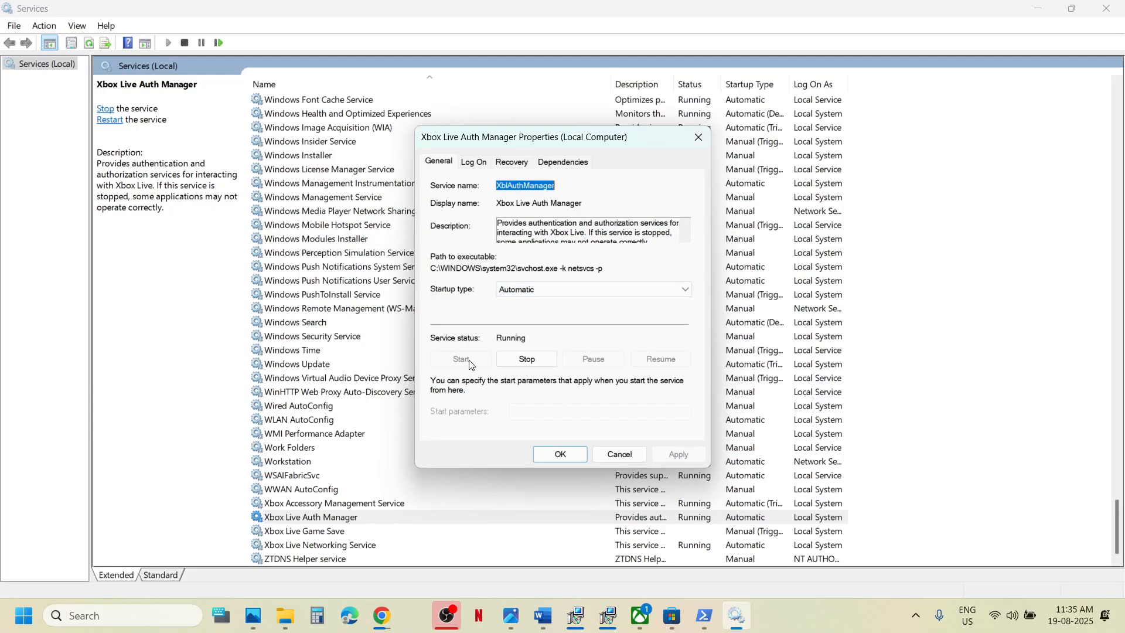
click(545, 455)
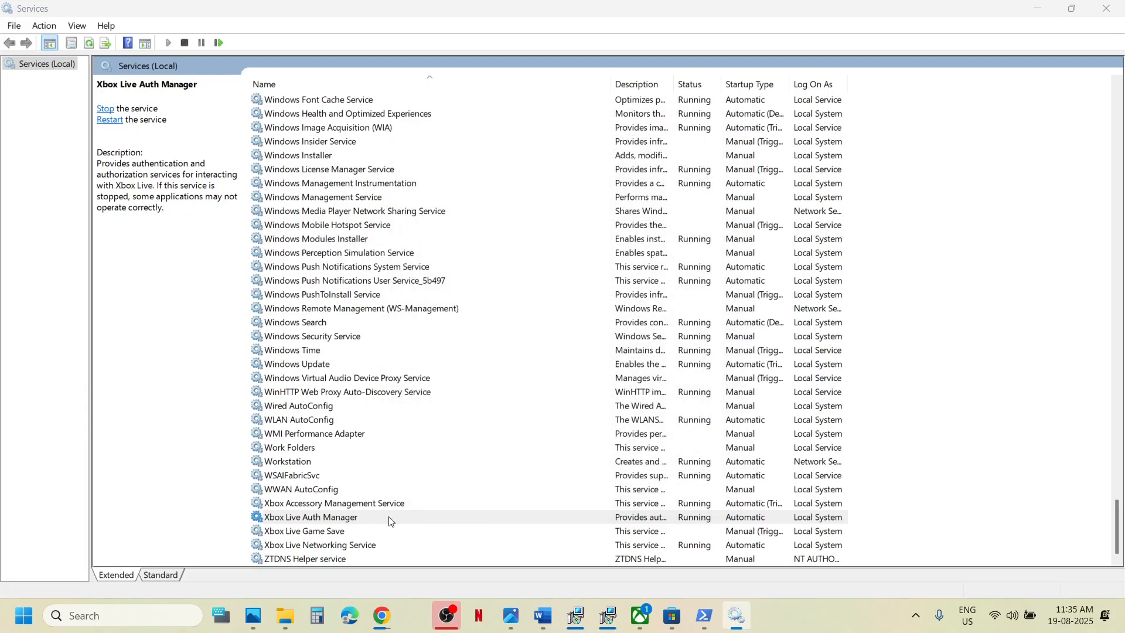
Switch Xbox Live Game Save from Manual to Automatic and start the service.
double_click(326, 531)
click(527, 291)
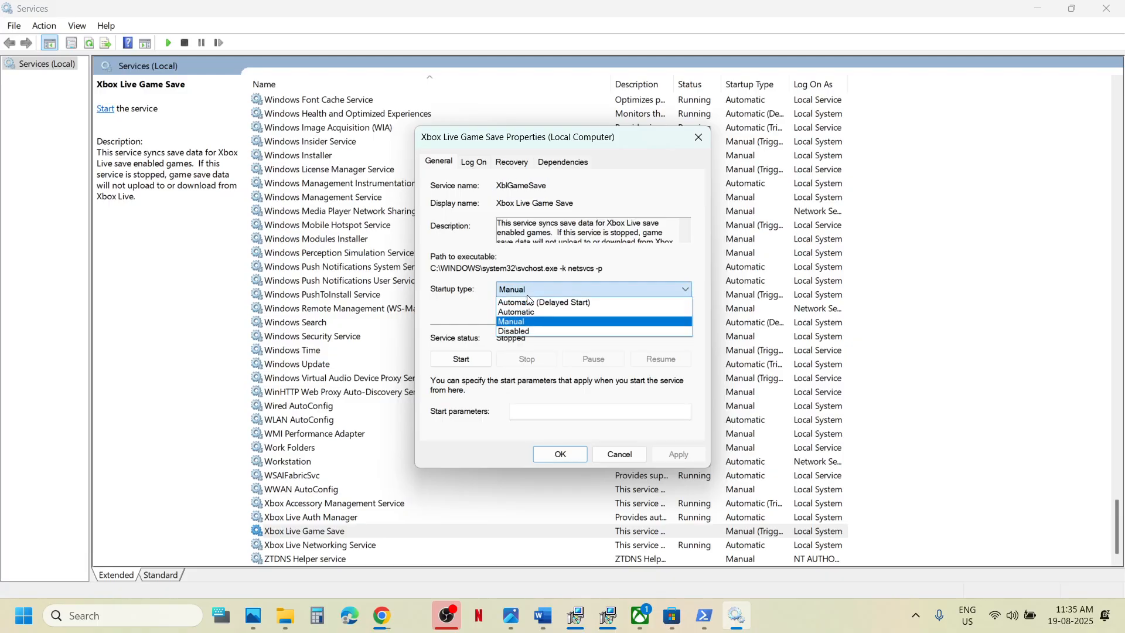
click(522, 313)
click(678, 454)
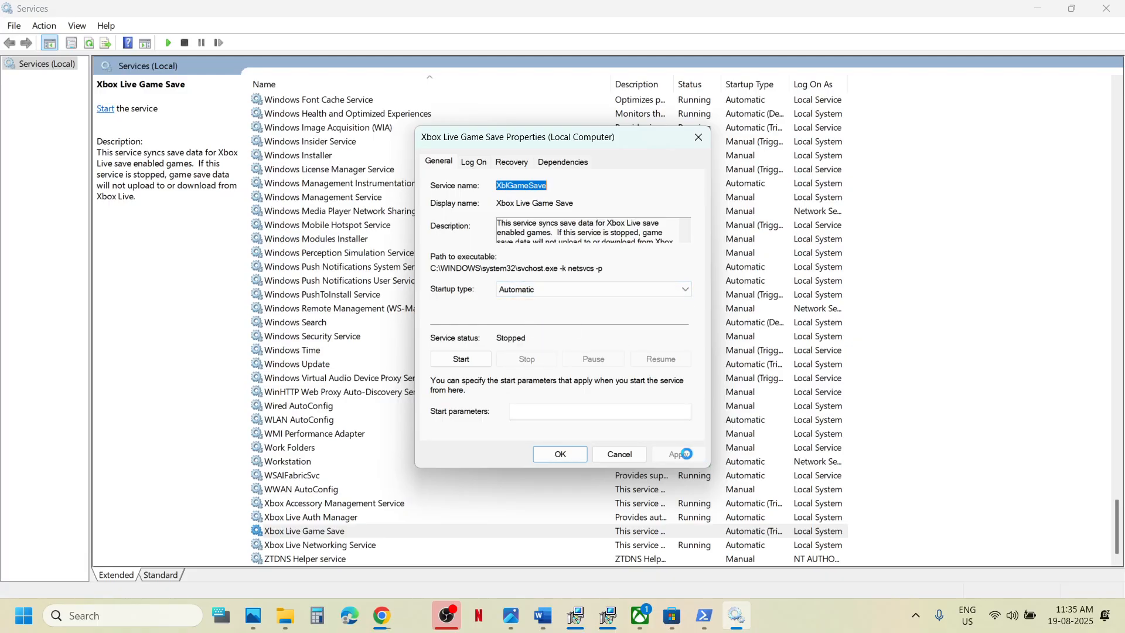
click(472, 361)
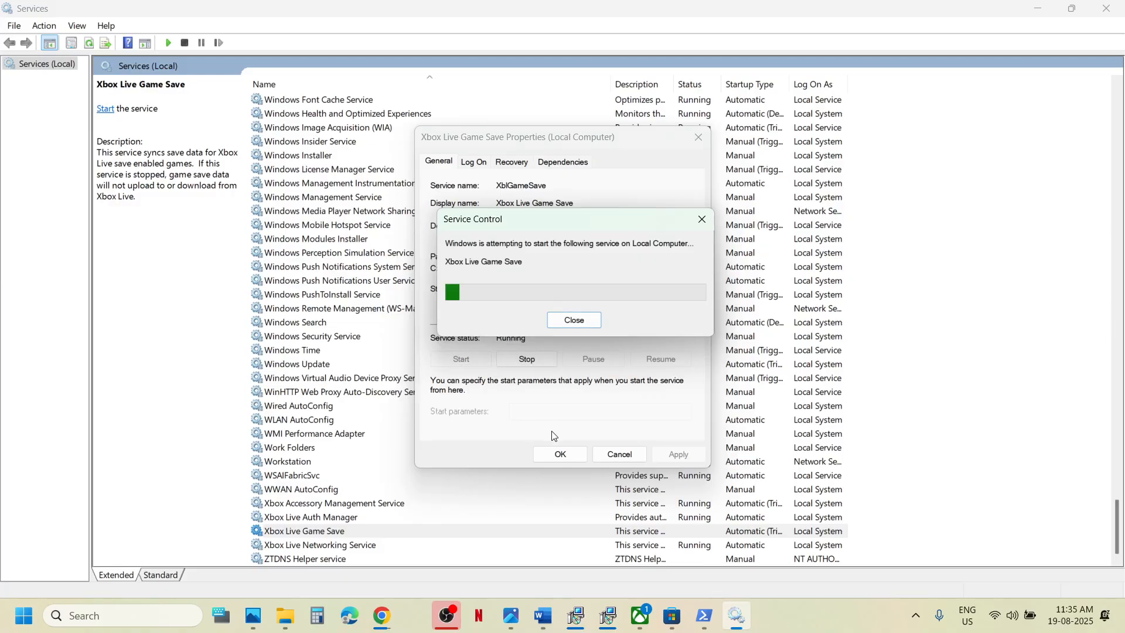
click(559, 455)
Keep Xbox Live Networking Service on Automatic startup and apply.
click(327, 550)
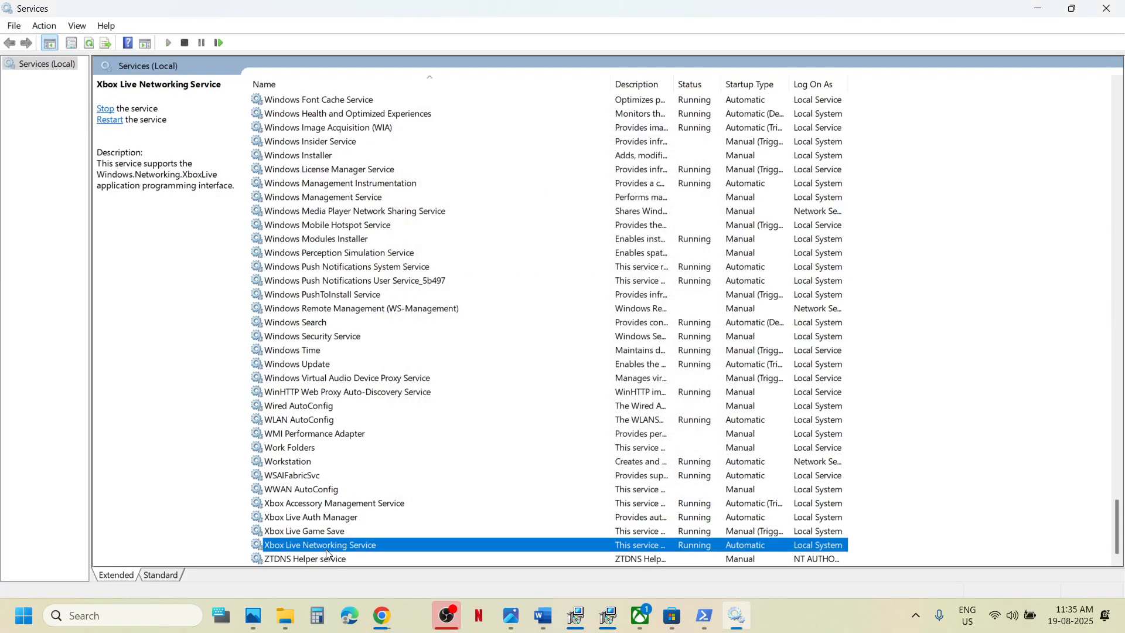
double_click(327, 551)
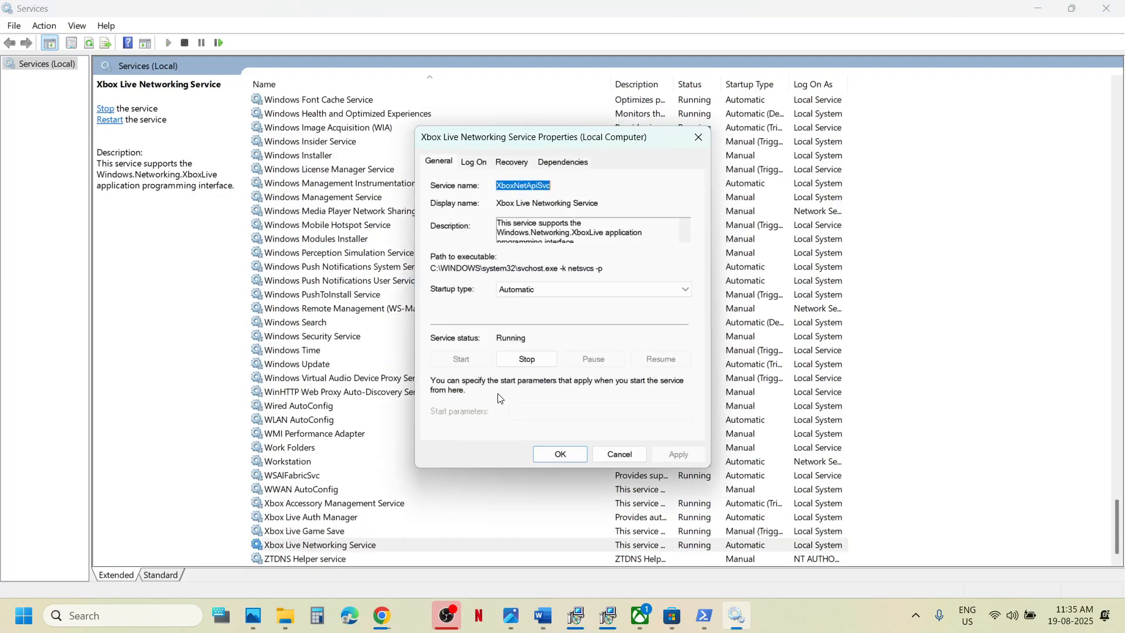
click(541, 289)
click(557, 313)
click(655, 451)
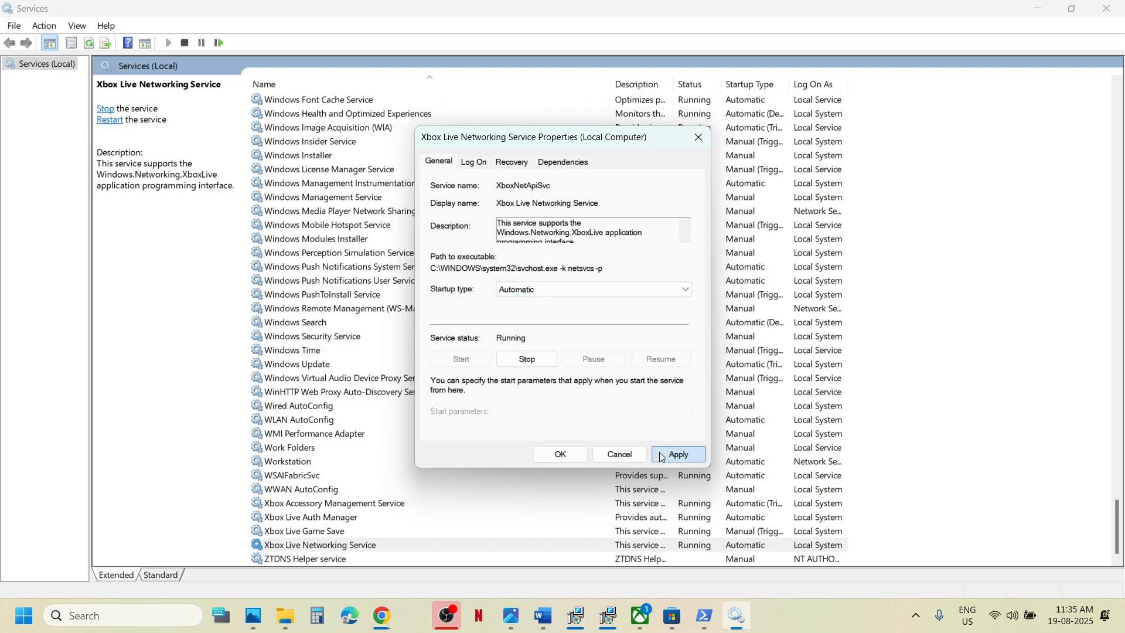
click(558, 455)
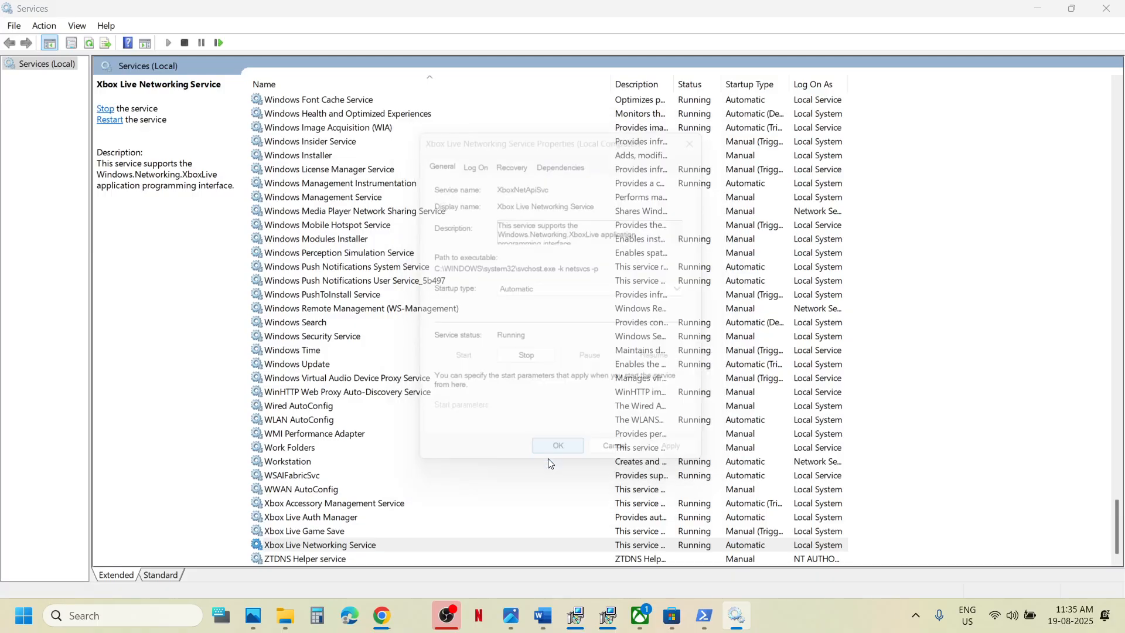
Keep Windows Update on Automatic startup and apply.
double_click(329, 365)
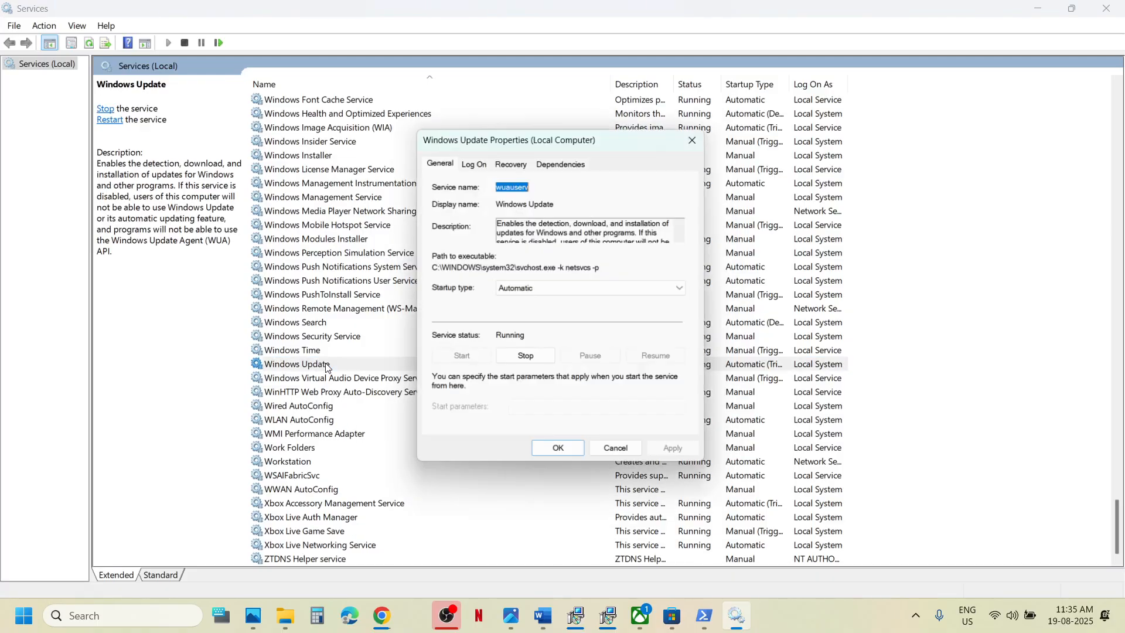
click(598, 289)
click(551, 311)
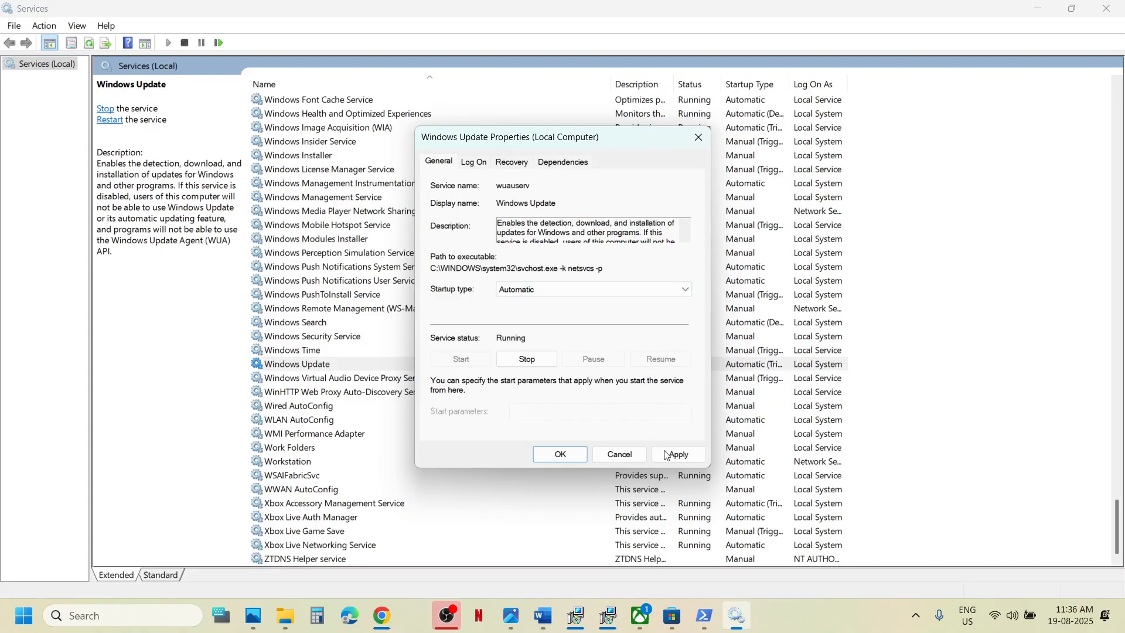
click(668, 455)
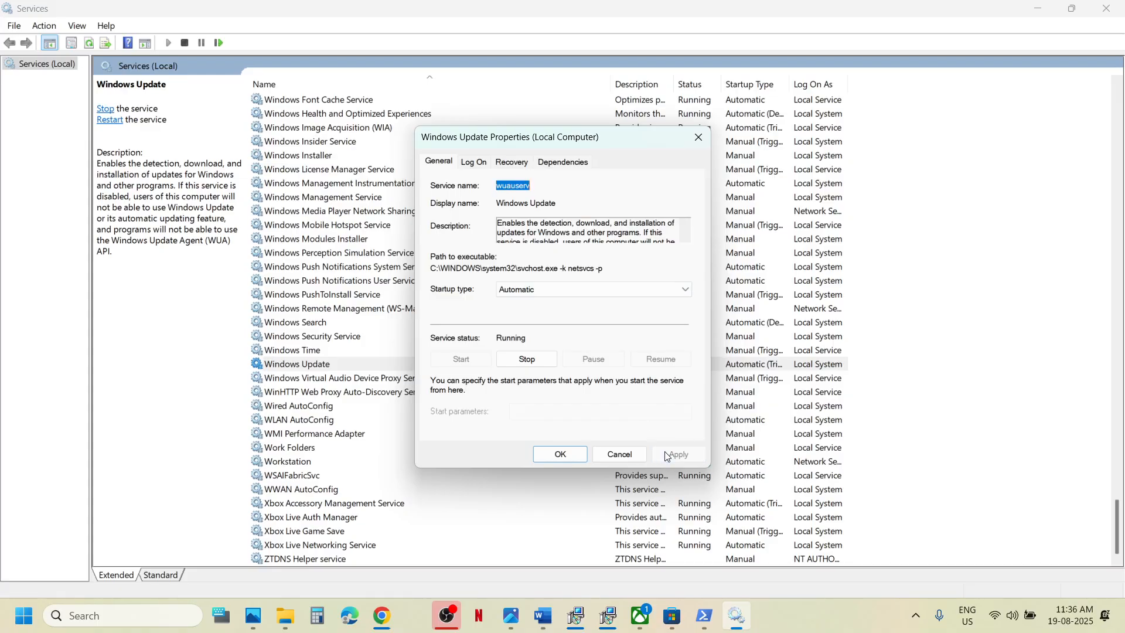
click(561, 455)
click(441, 286)
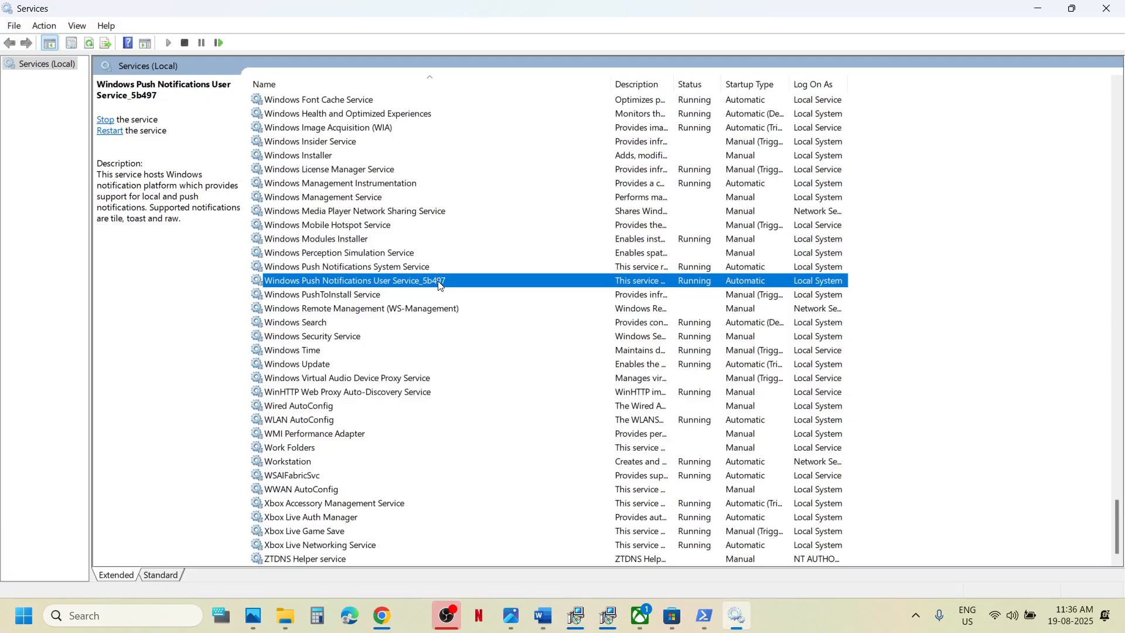
Restart both Gaming Services entries.
key(g)
scroll(439, 284, up, 3)
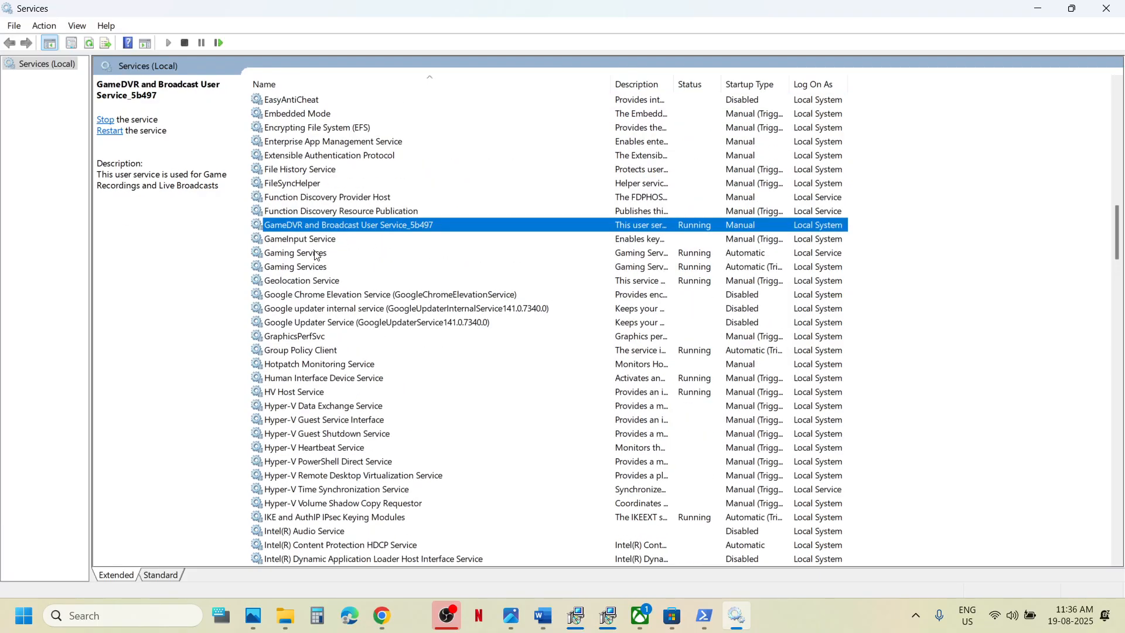
click(317, 255)
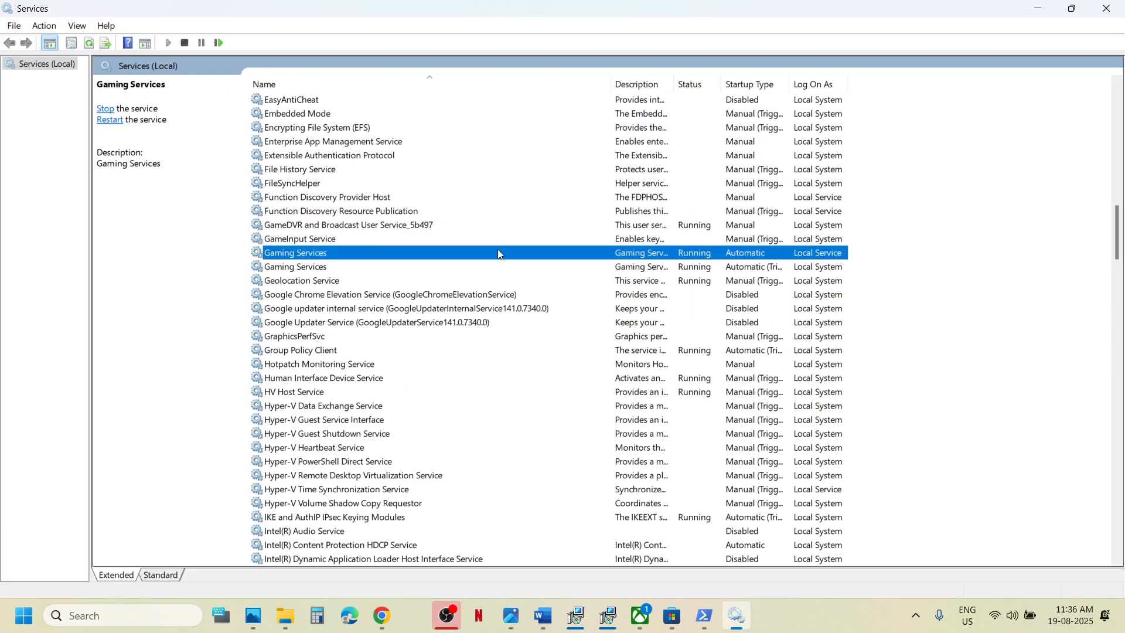
right_click(596, 256)
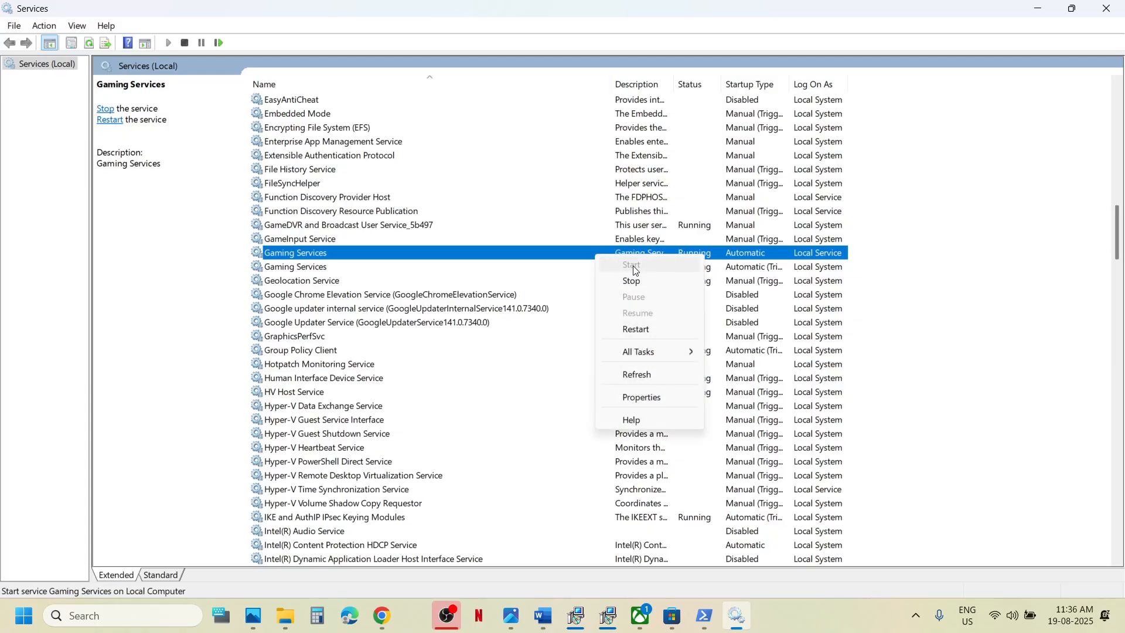
click(639, 330)
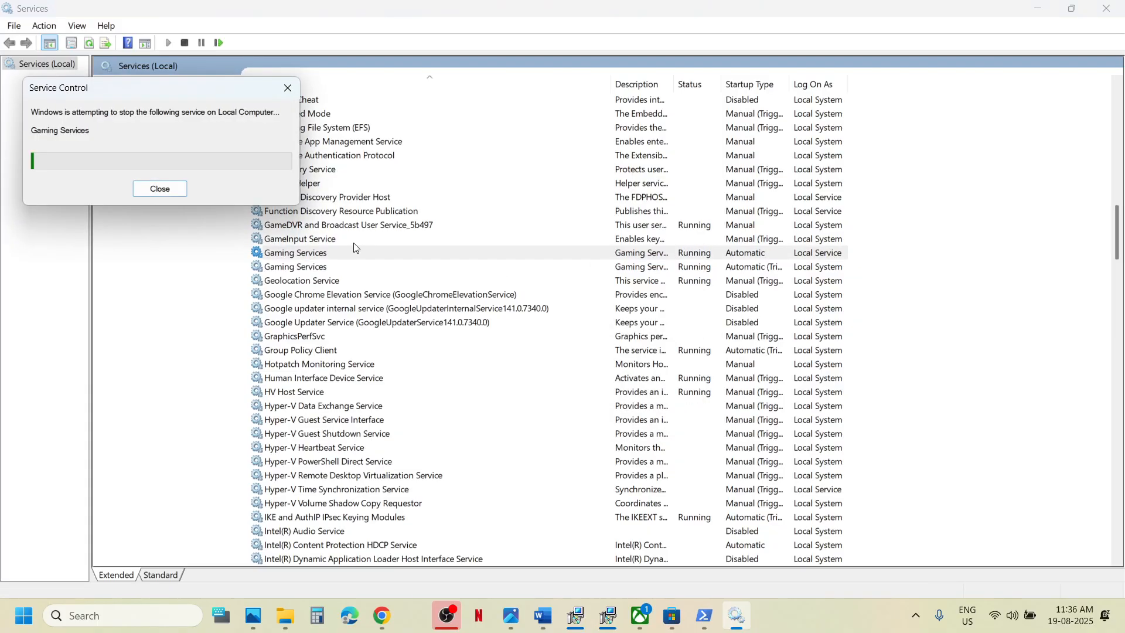
click(321, 269)
right_click(322, 269)
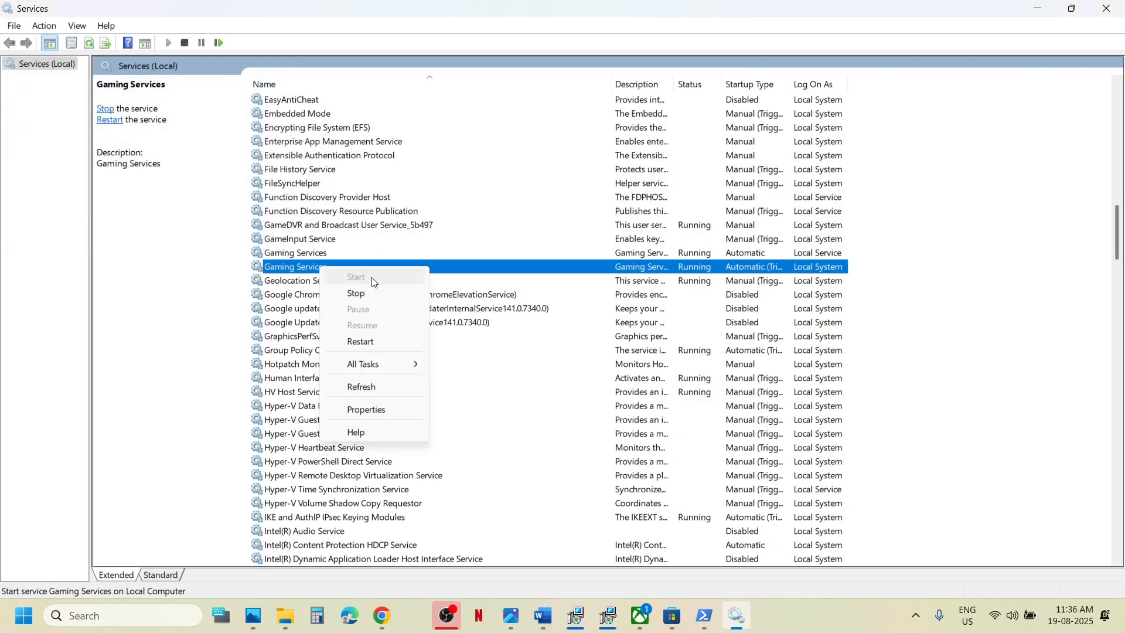
click(380, 341)
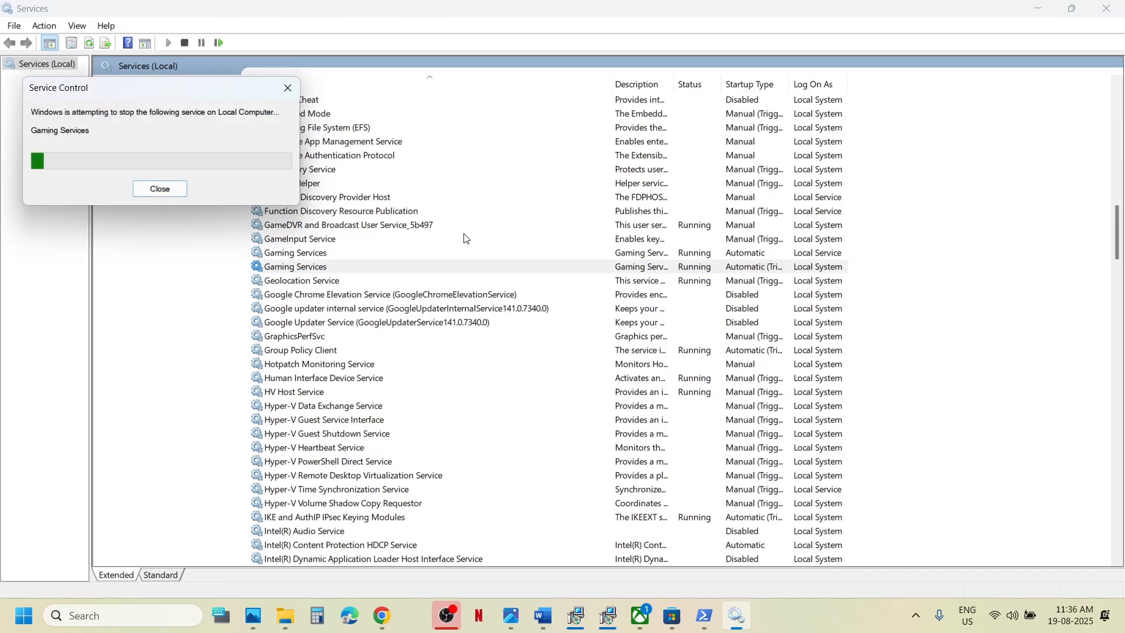
Keep Microsoft Store Install Service on Automatic startup.
click(381, 227)
key(m)
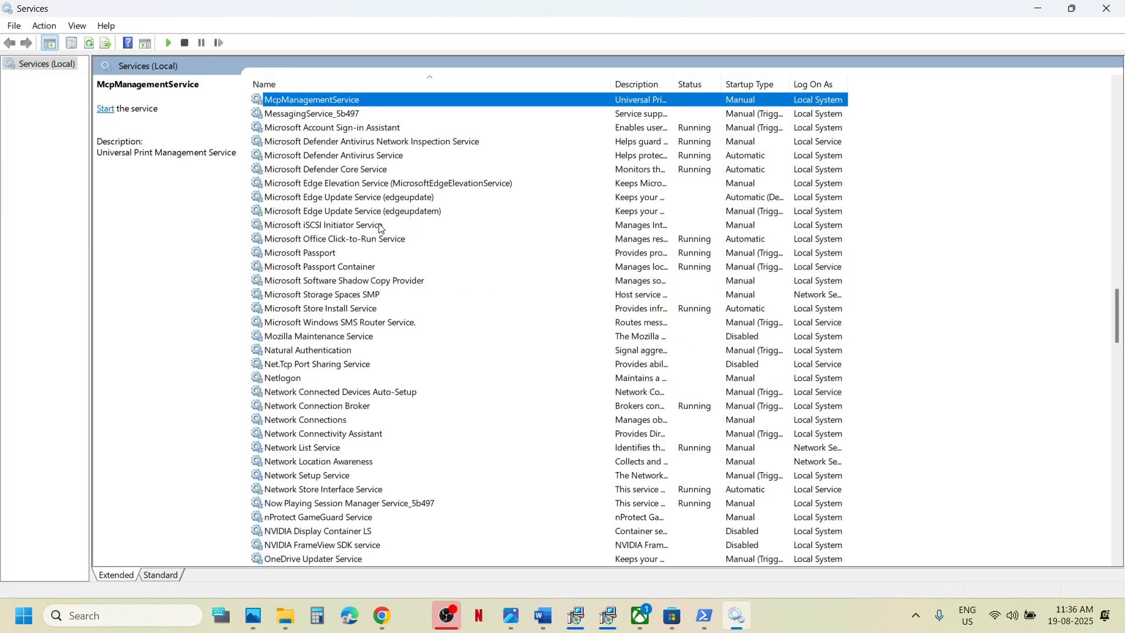
click(349, 310)
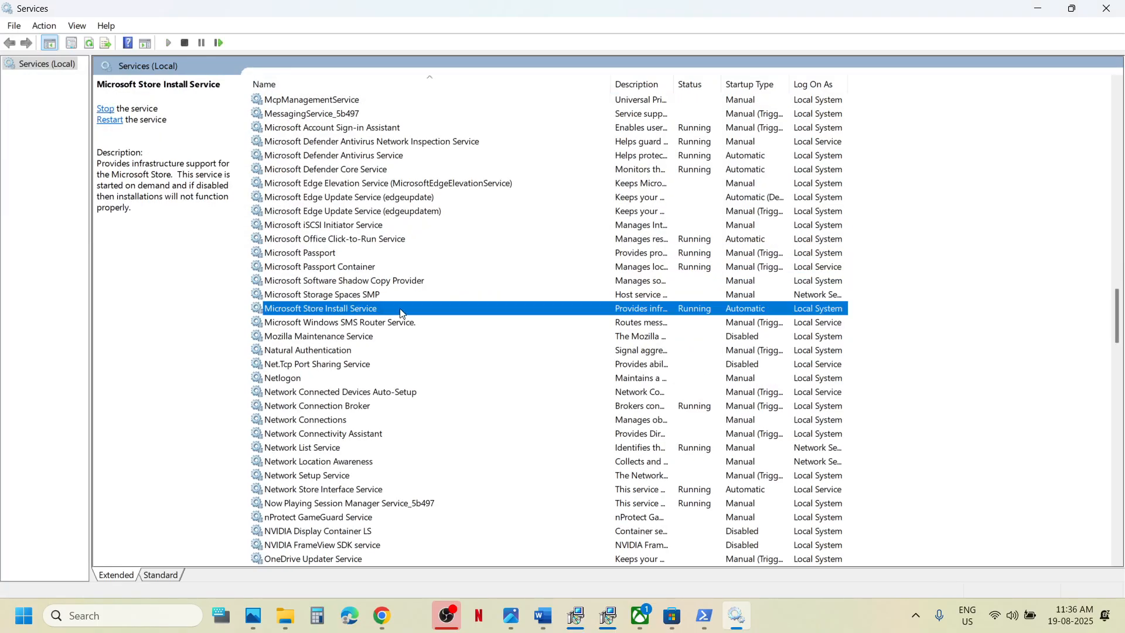
double_click(400, 314)
click(535, 296)
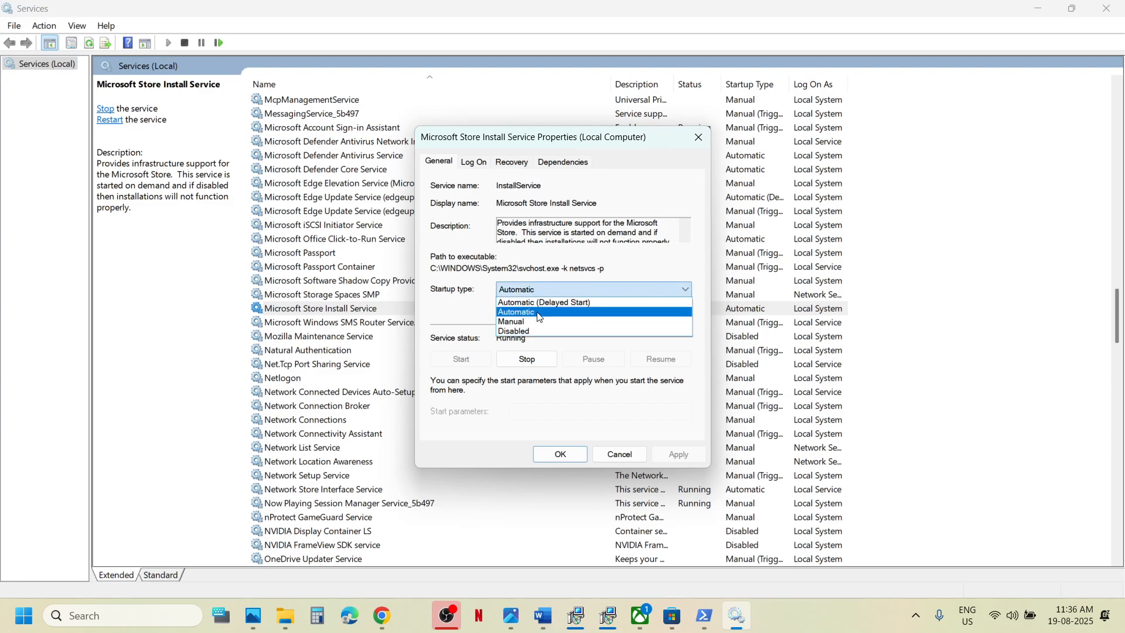
click(540, 317)
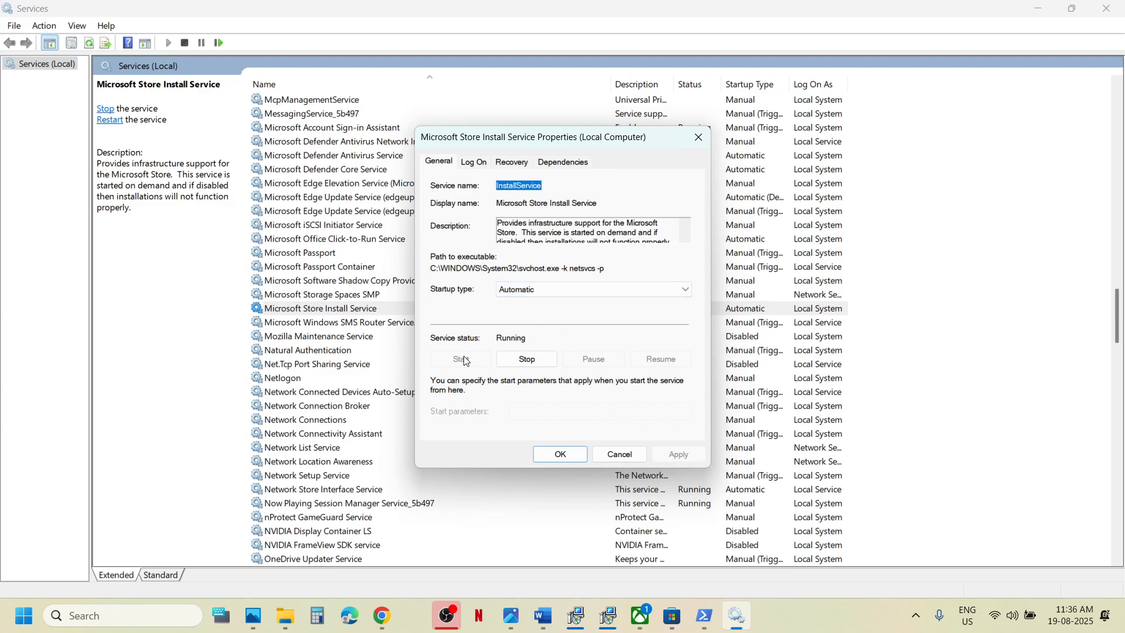
click(557, 453)
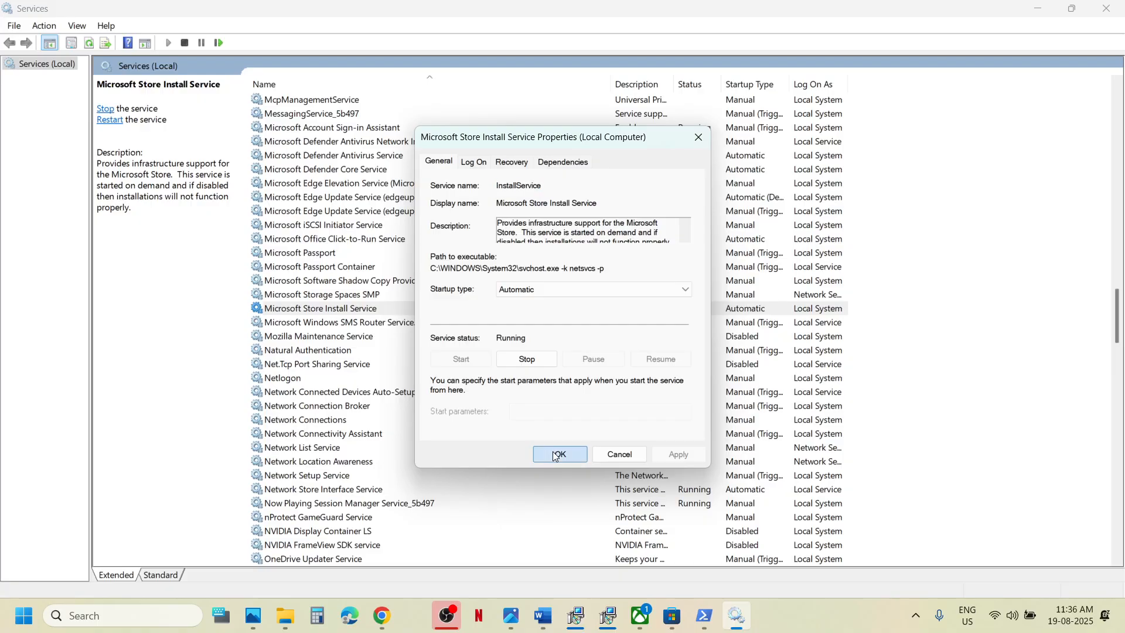
Close Services and copy the Step 18 Get-AppxPackage command in Word.
click(1120, 12)
scroll(498, 303, down, 6)
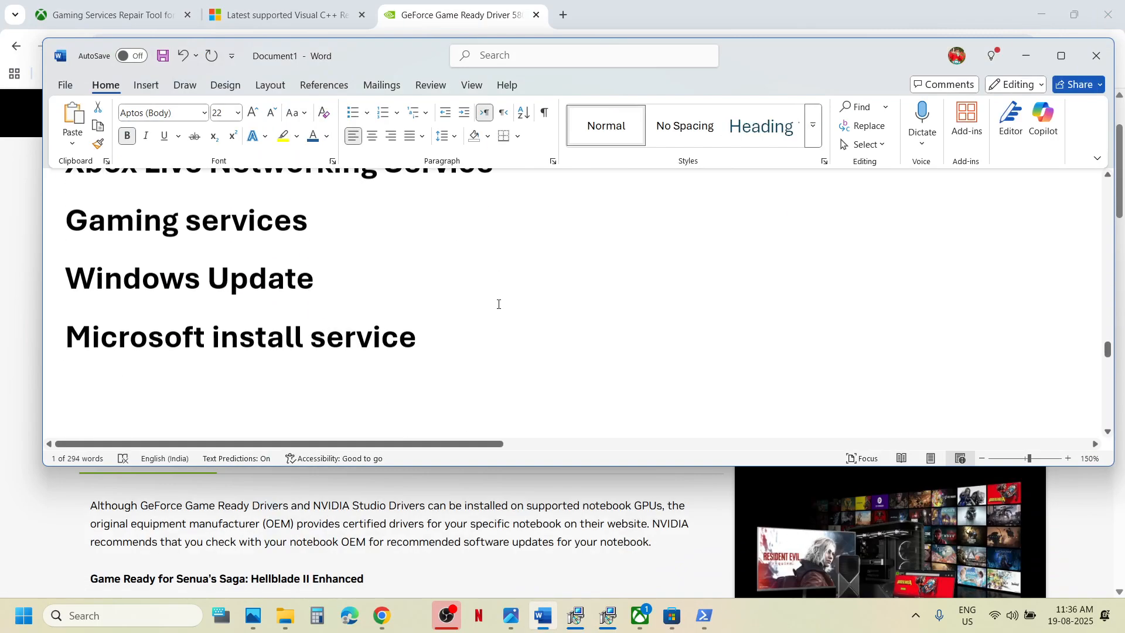
scroll(498, 304, down, 5)
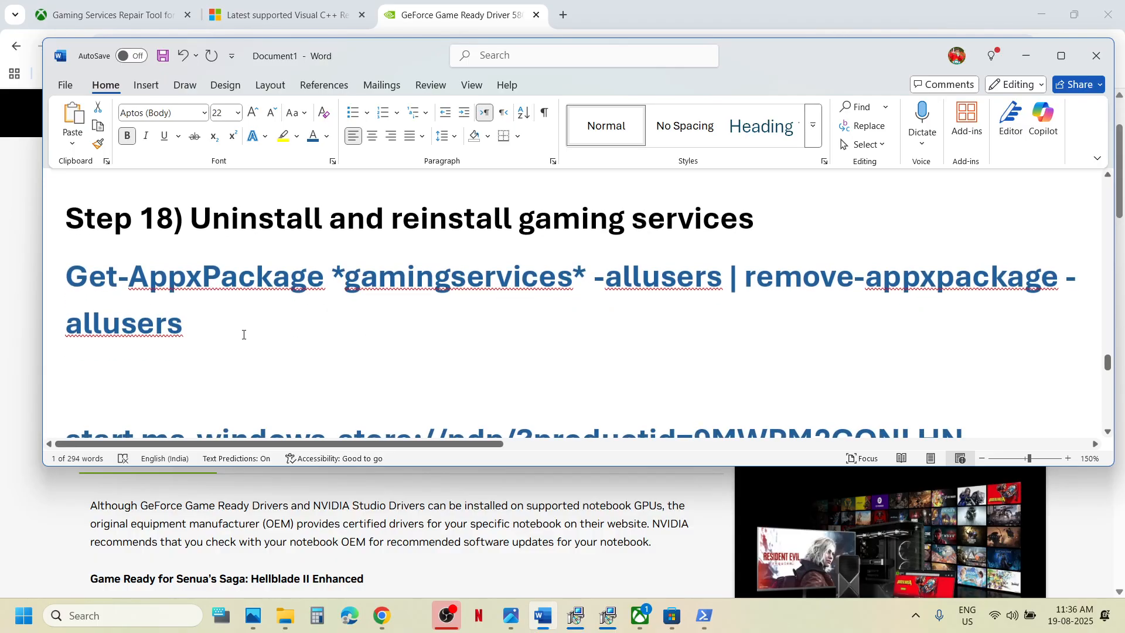
drag(220, 328, 72, 287)
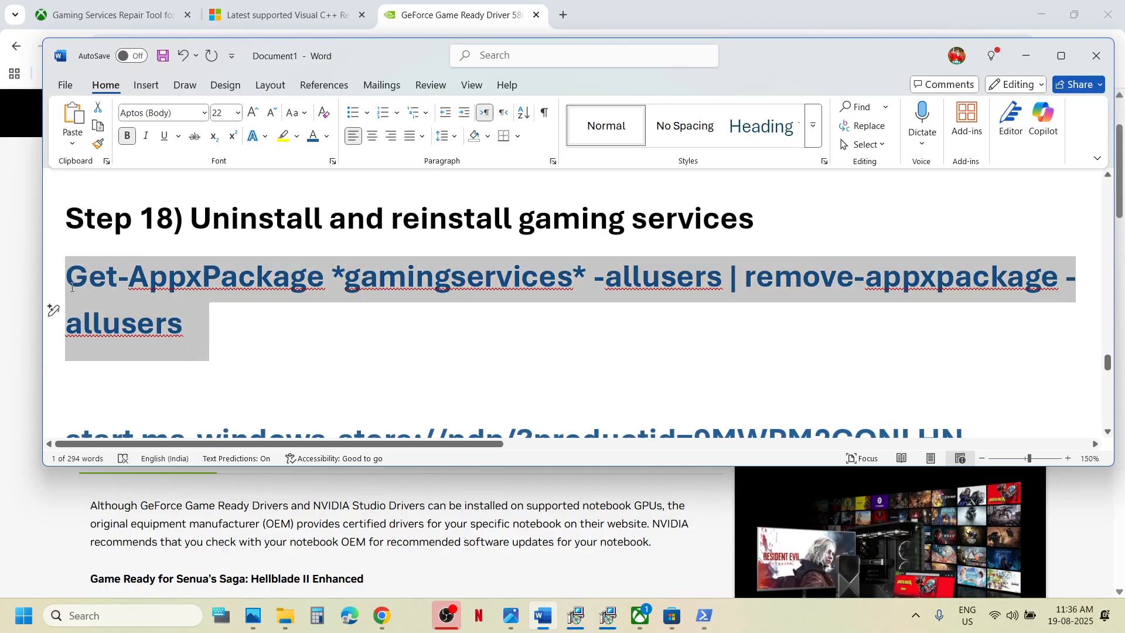
right_click(135, 291)
Copy the Step 18 command and launch Windows PowerShell as administrator.
click(196, 361)
click(121, 618)
text(powershell)
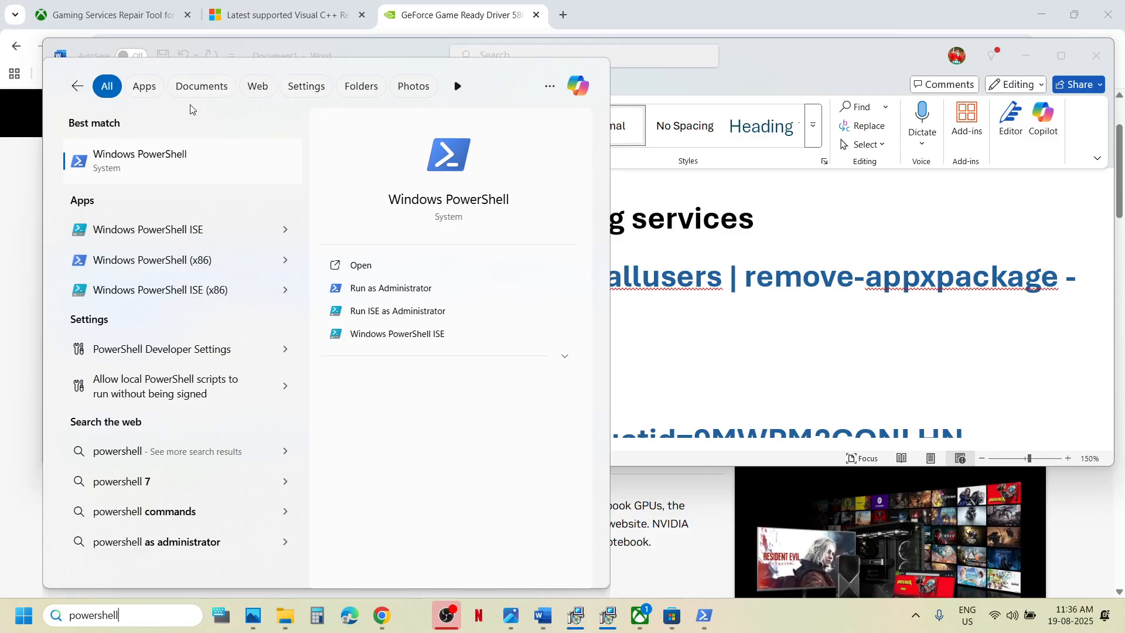
right_click(169, 166)
click(243, 182)
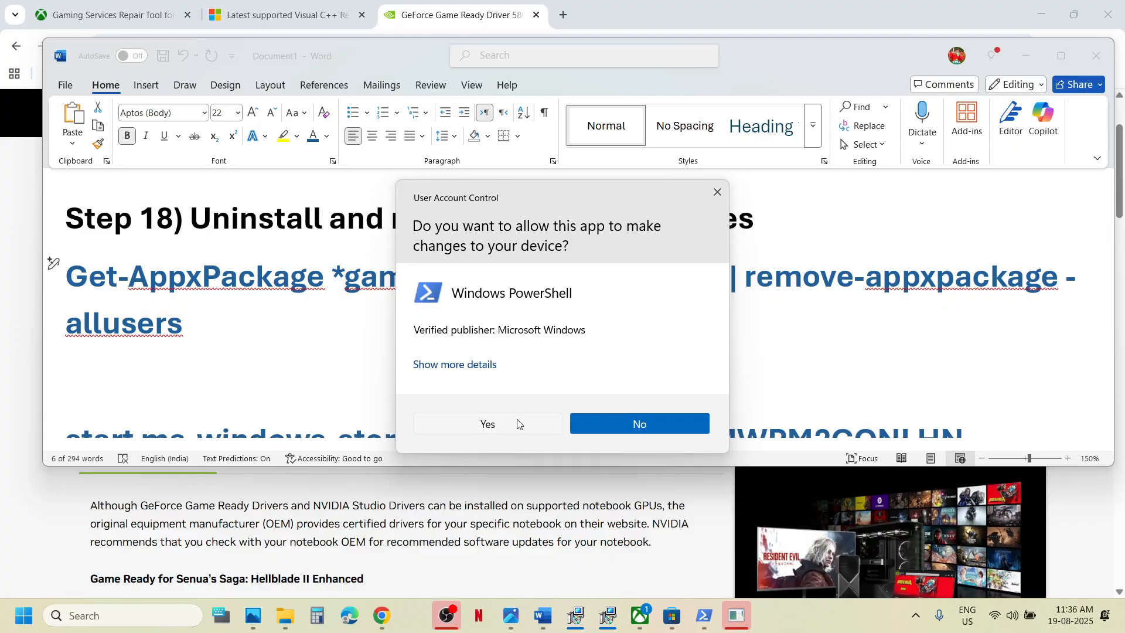
click(517, 423)
Paste the Get-AppxPackage *gamingservices* remove-appxpackage -allusers command into the admin console to run it.
click(364, 208)
right_click(362, 203)
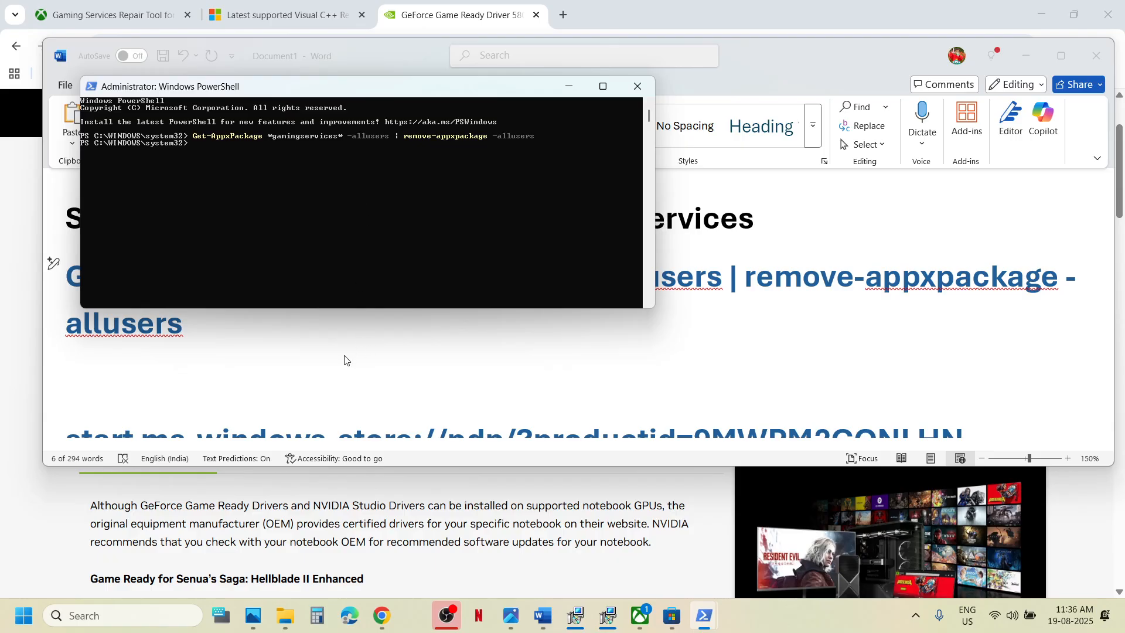
key(alt+Tab)
scroll(345, 360, down, 3)
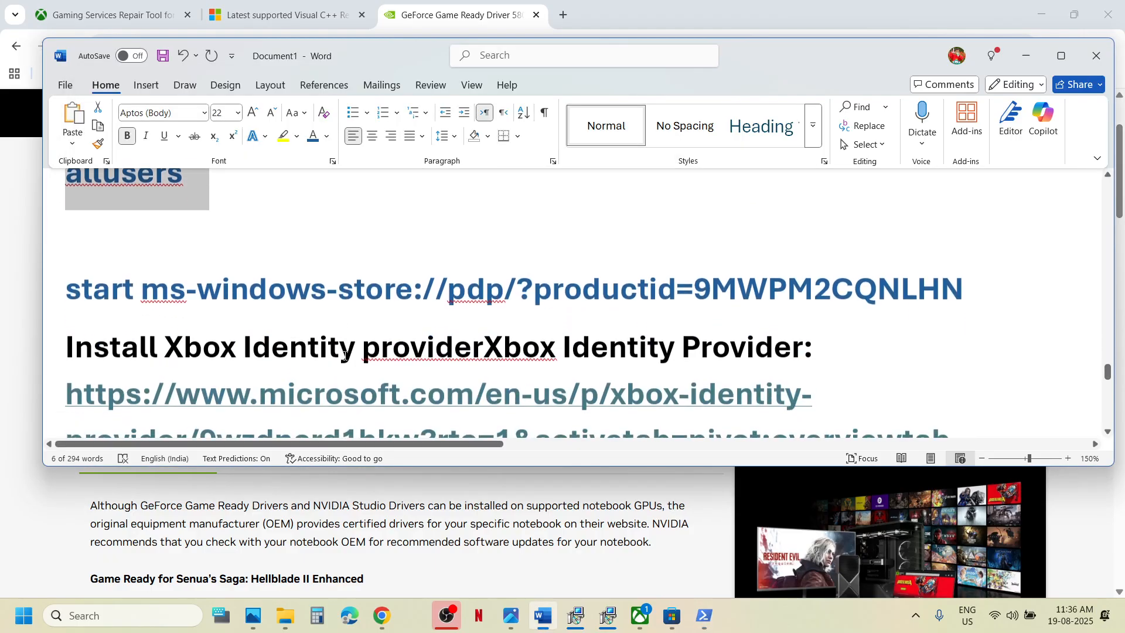
Copy the start ms-windows-store line for 9MWPM2CQNLHN and run it in the admin PowerShell.
double_click(791, 283)
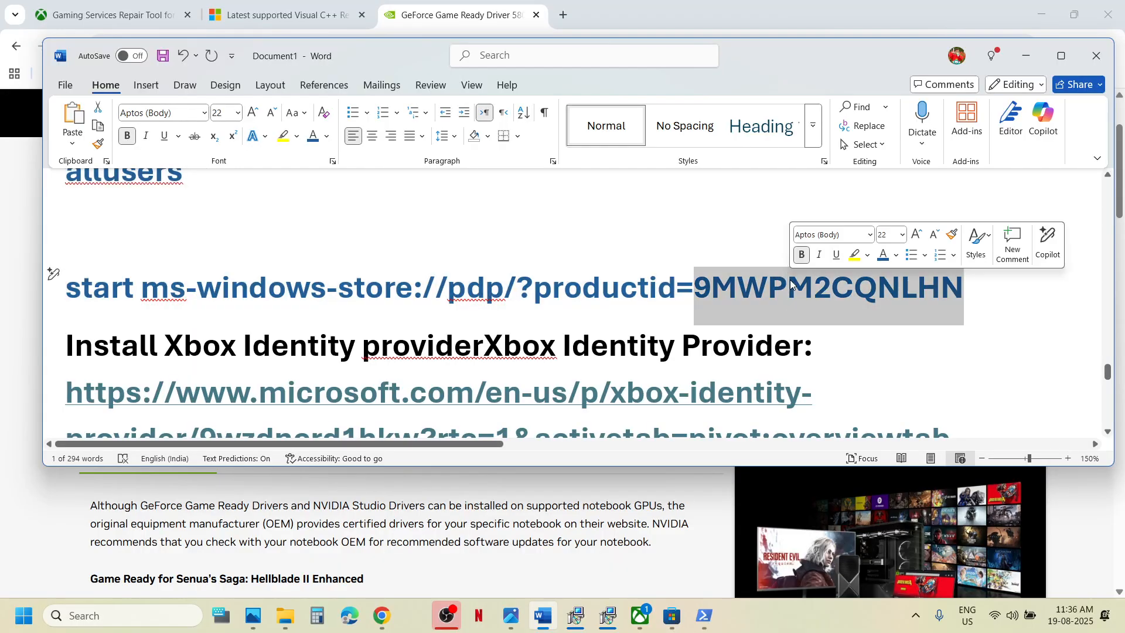
triple_click(791, 283)
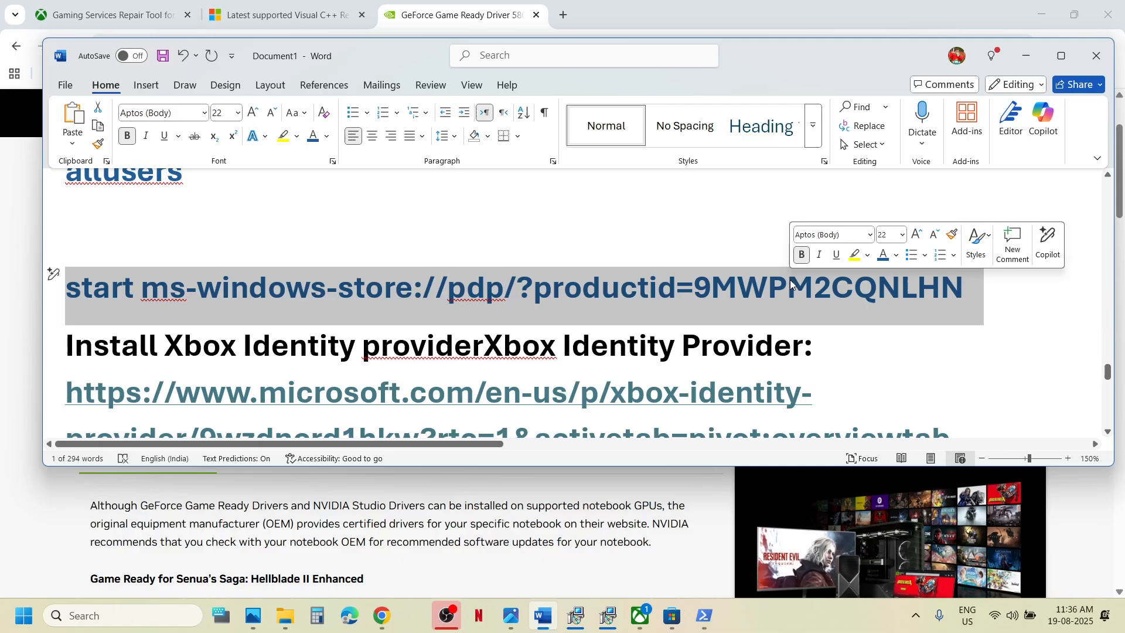
click(706, 619)
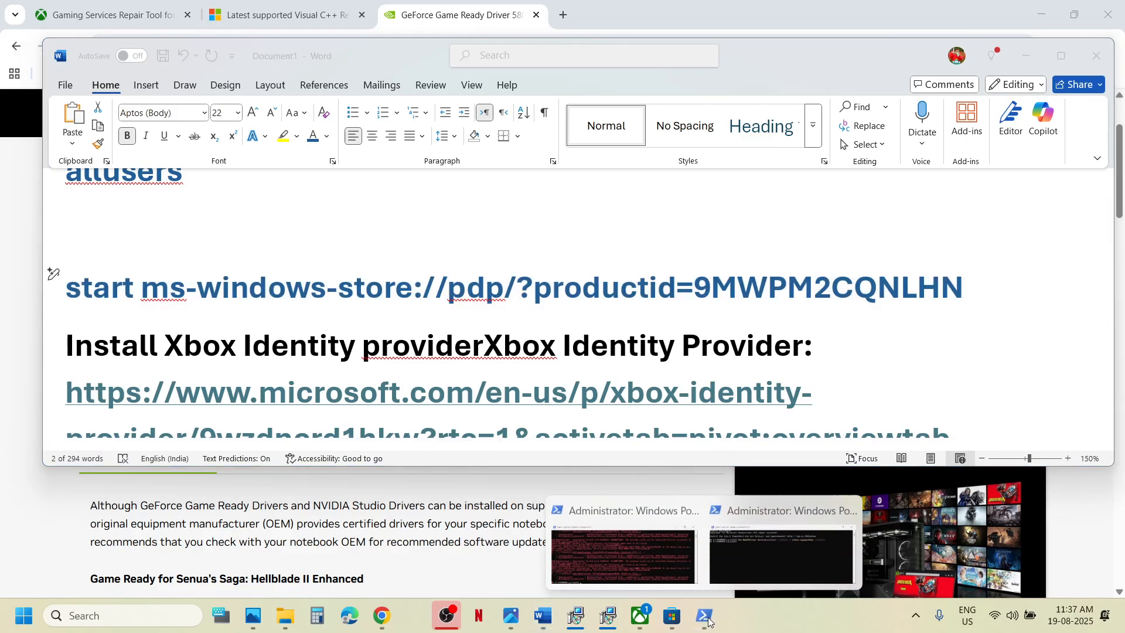
click(779, 547)
click(414, 205)
right_click(414, 205)
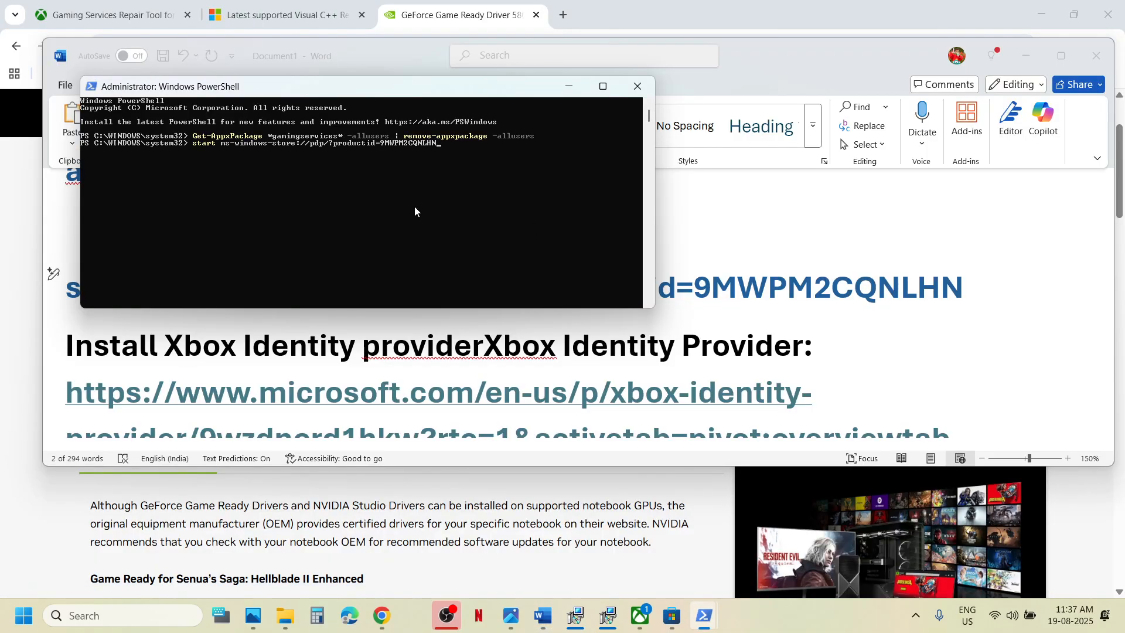
key(Return)
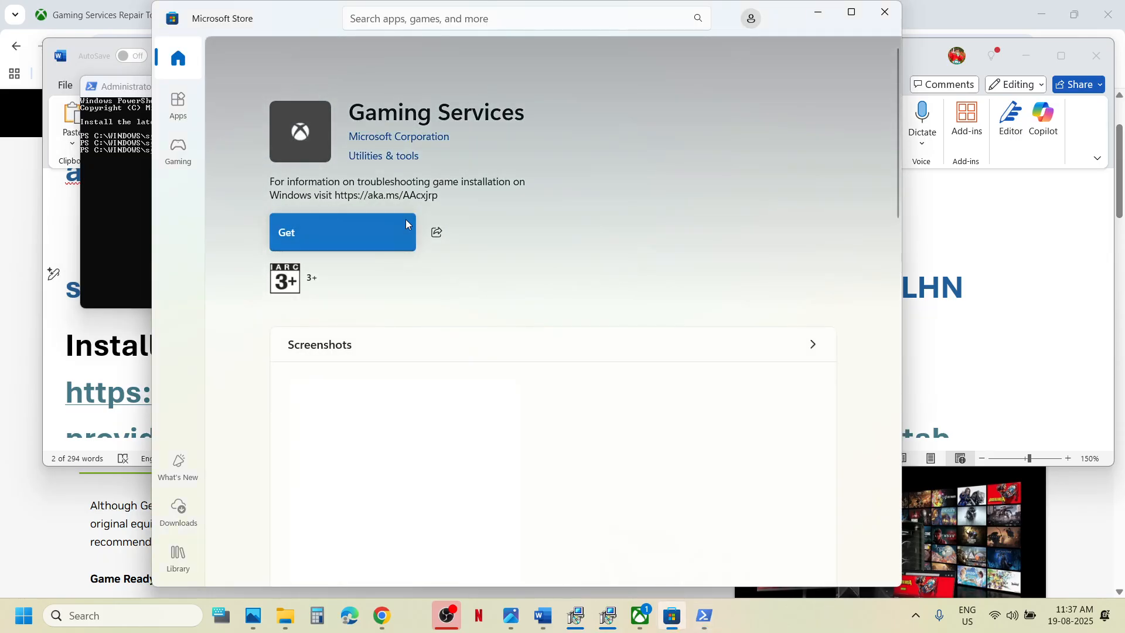
Install Gaming Services from its Store page and quit the Xbox app from the system tray.
click(322, 235)
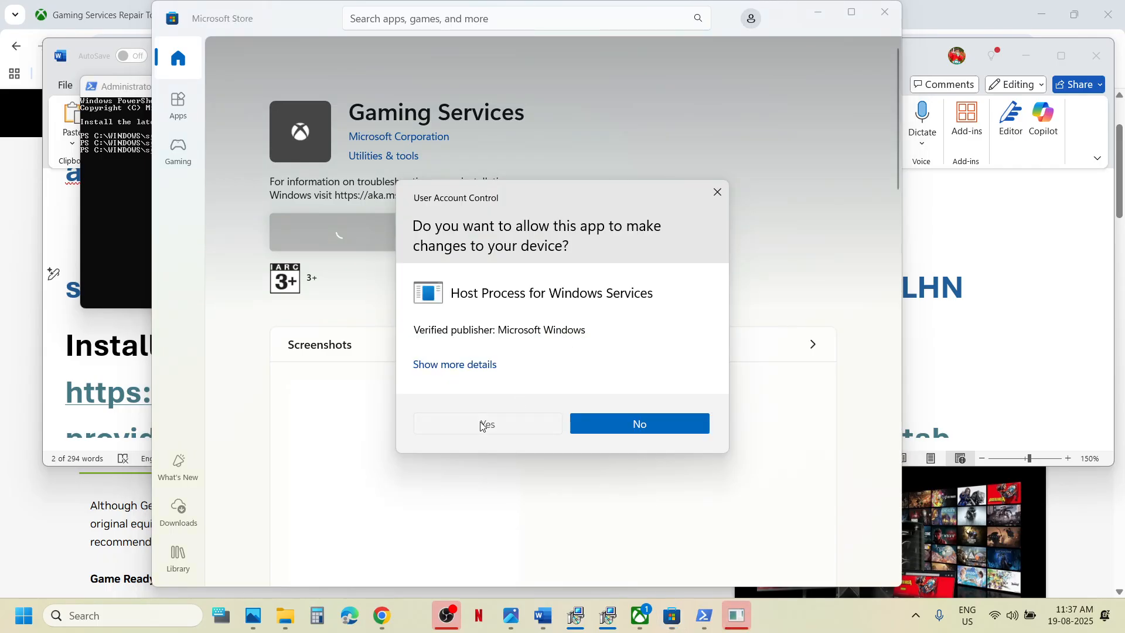
click(481, 425)
click(852, 11)
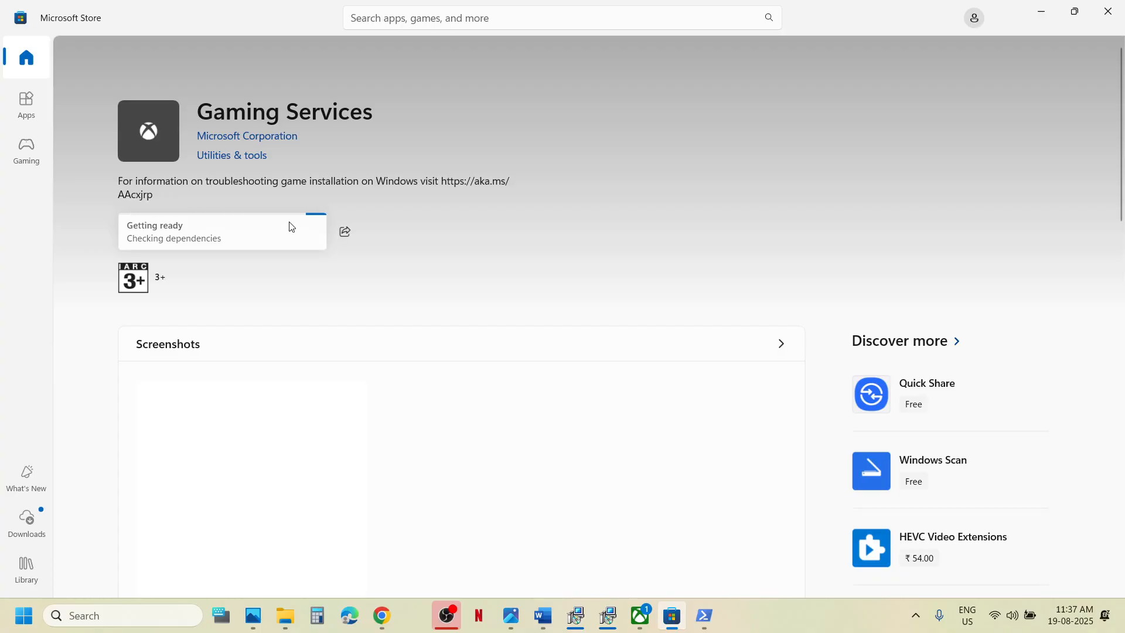
click(915, 615)
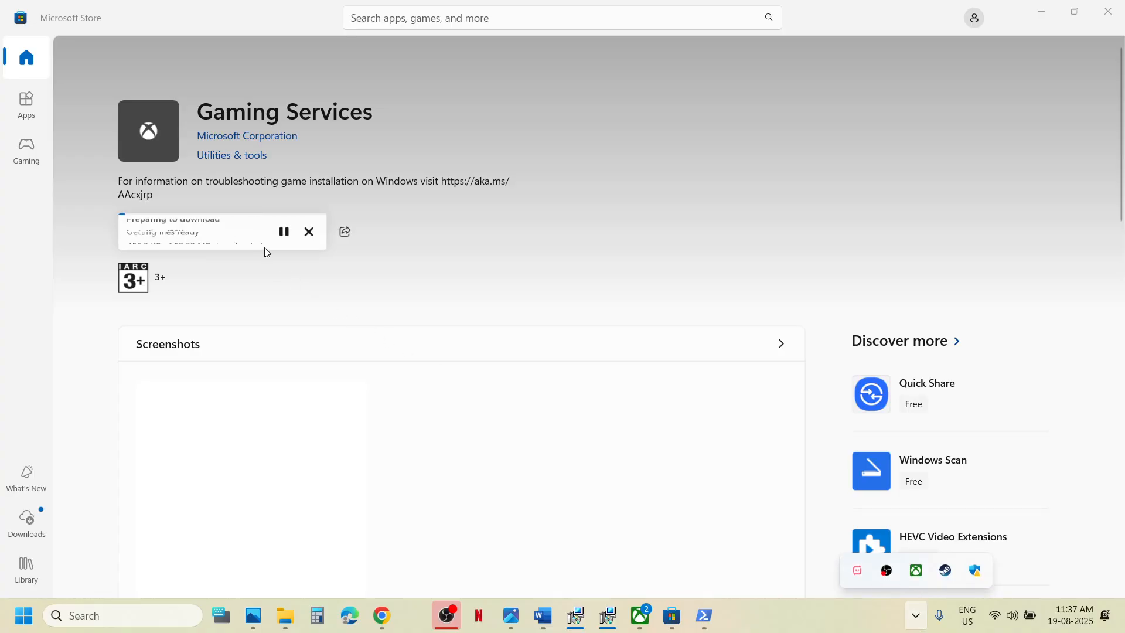
right_click(916, 570)
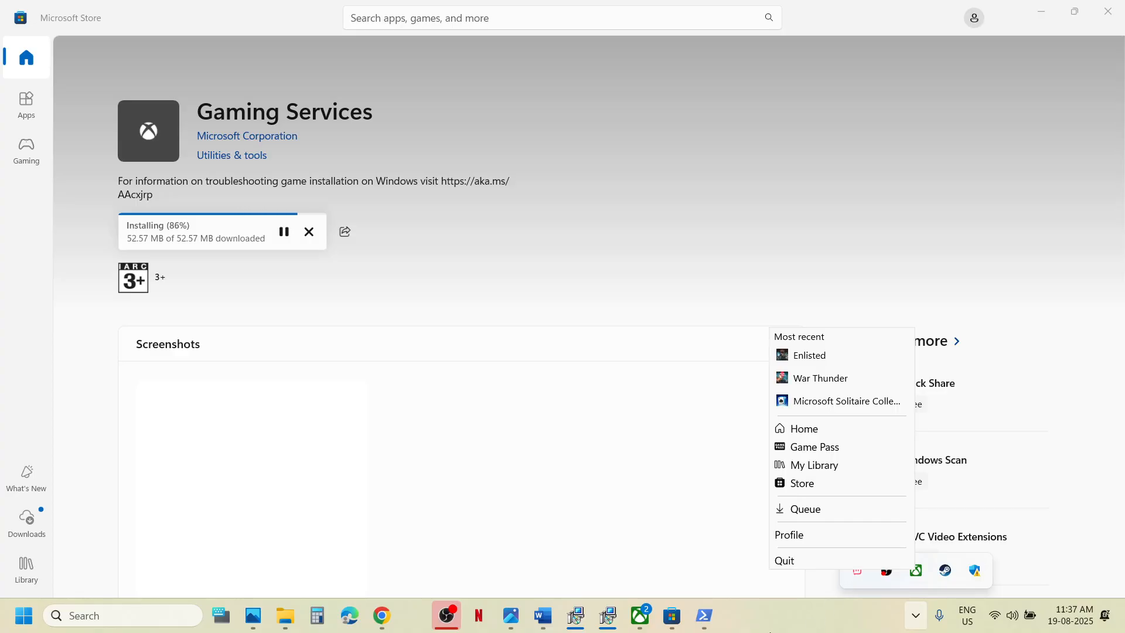
click(883, 561)
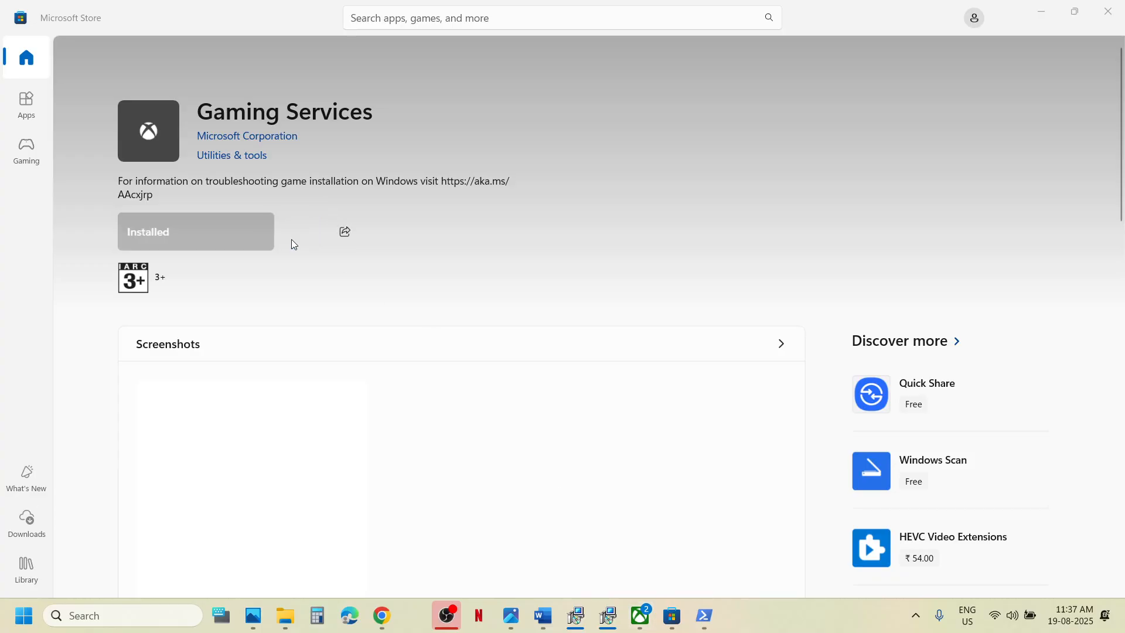
Relaunch the Xbox app with its required update, then select the Xbox Identity Provider link in Word.
click(639, 622)
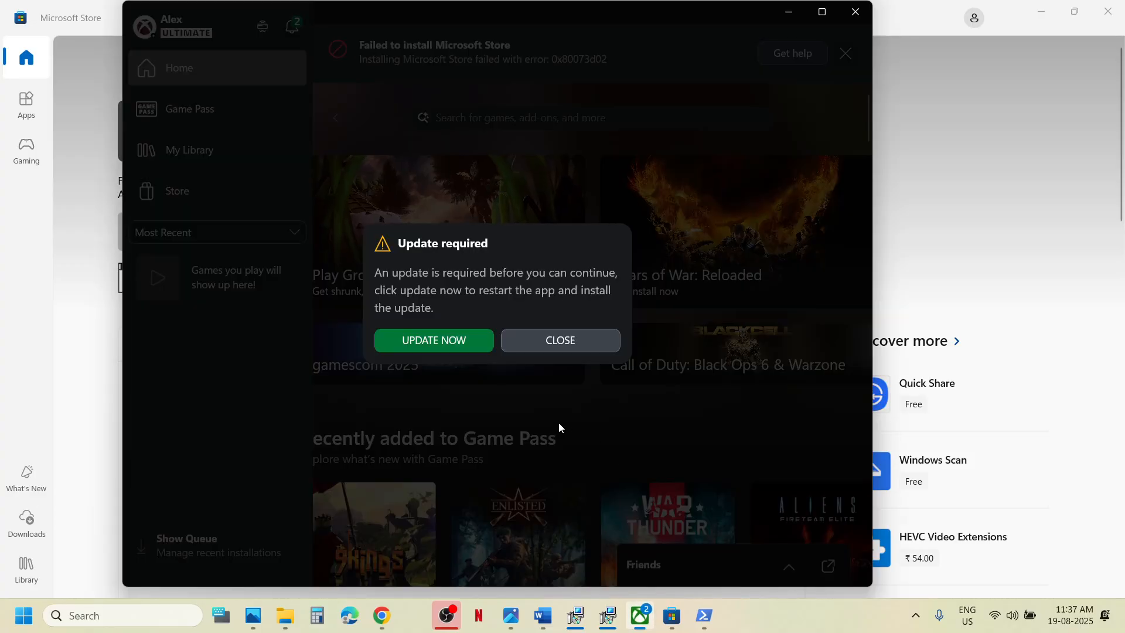
click(438, 338)
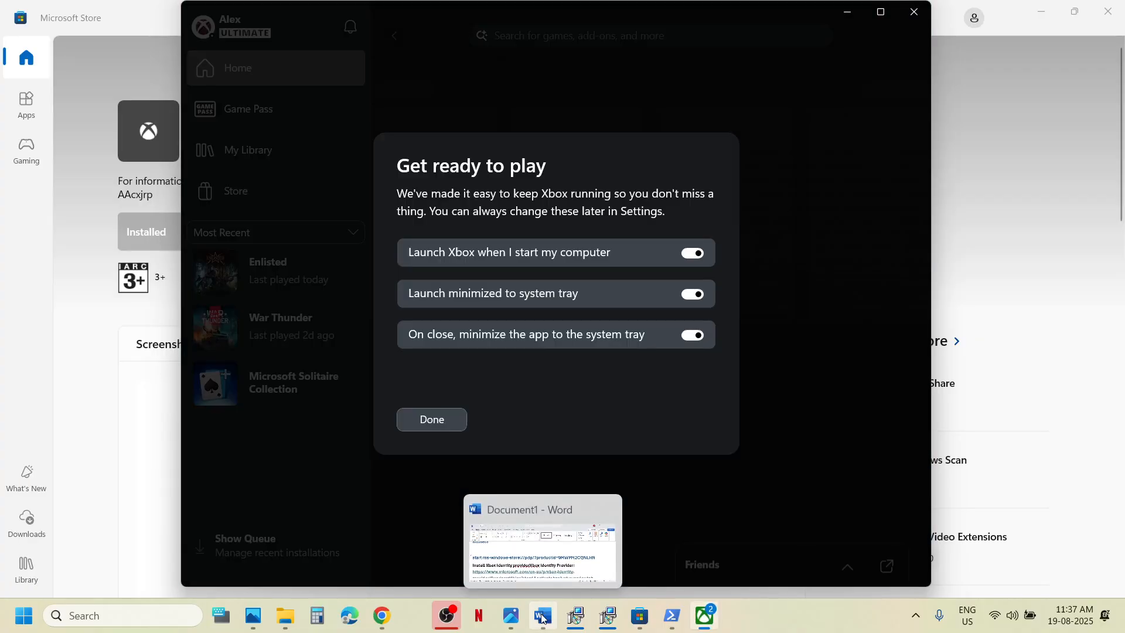
click(542, 616)
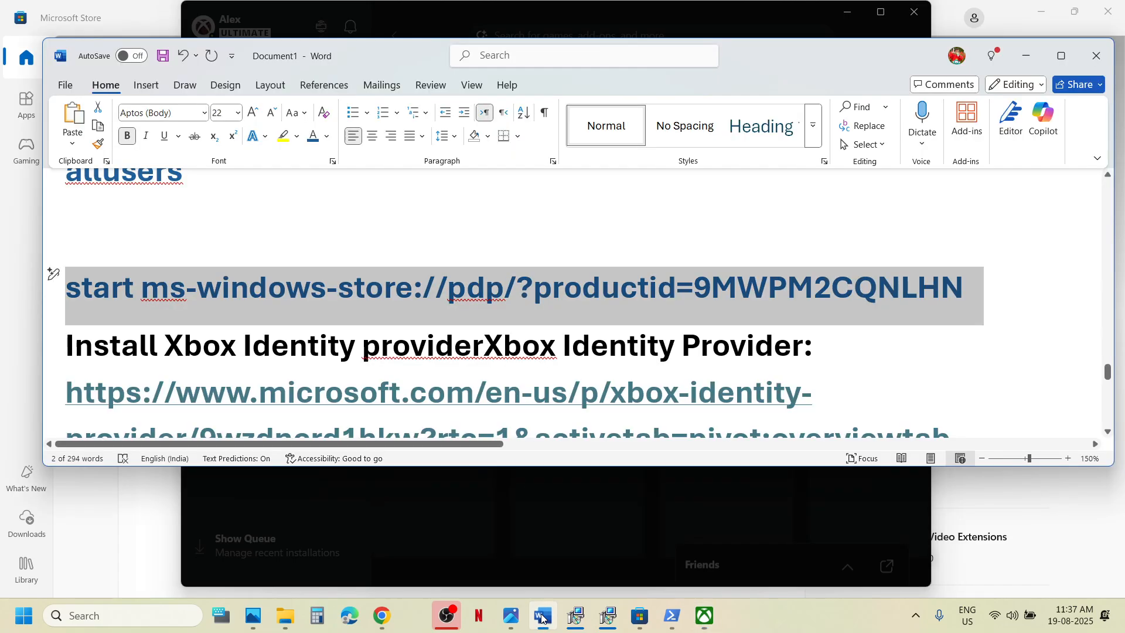
scroll(346, 390, down, 2)
scroll(346, 389, up, 1)
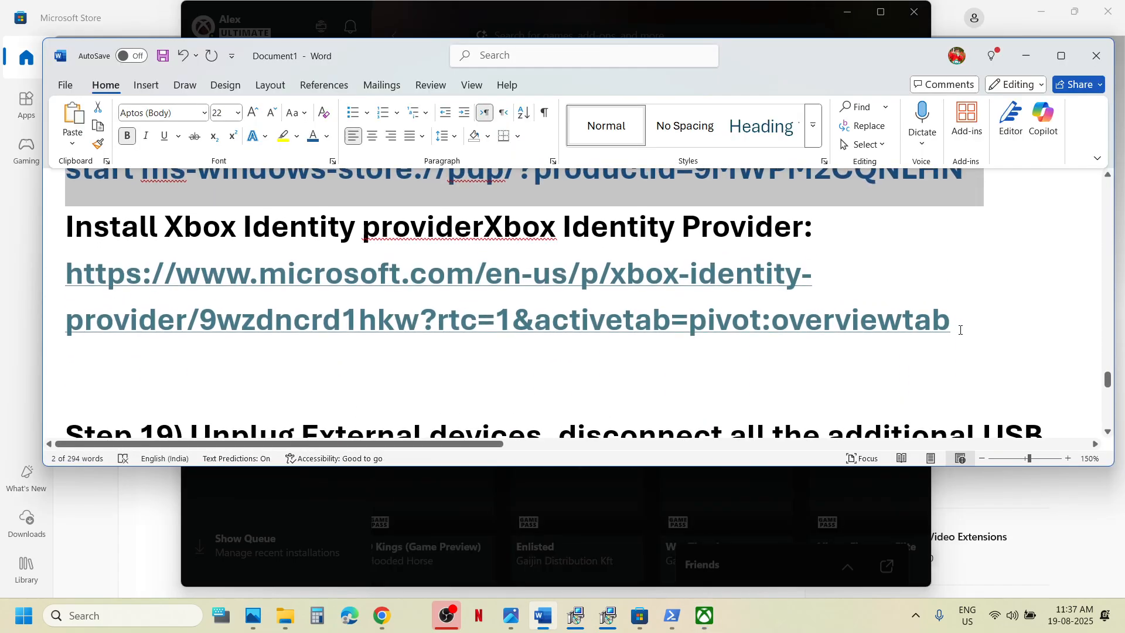
drag(961, 327, 63, 264)
key(ctrl+c)
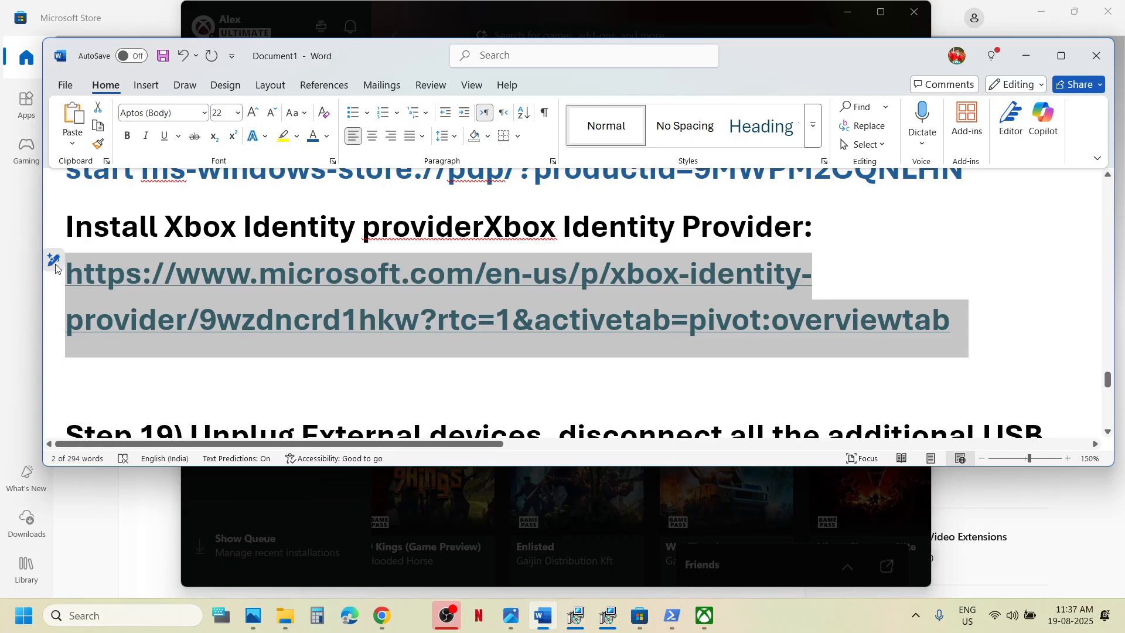
Load the Xbox Identity Provider link in Chrome and open it in Microsoft Store, where it shows Installed.
click(382, 615)
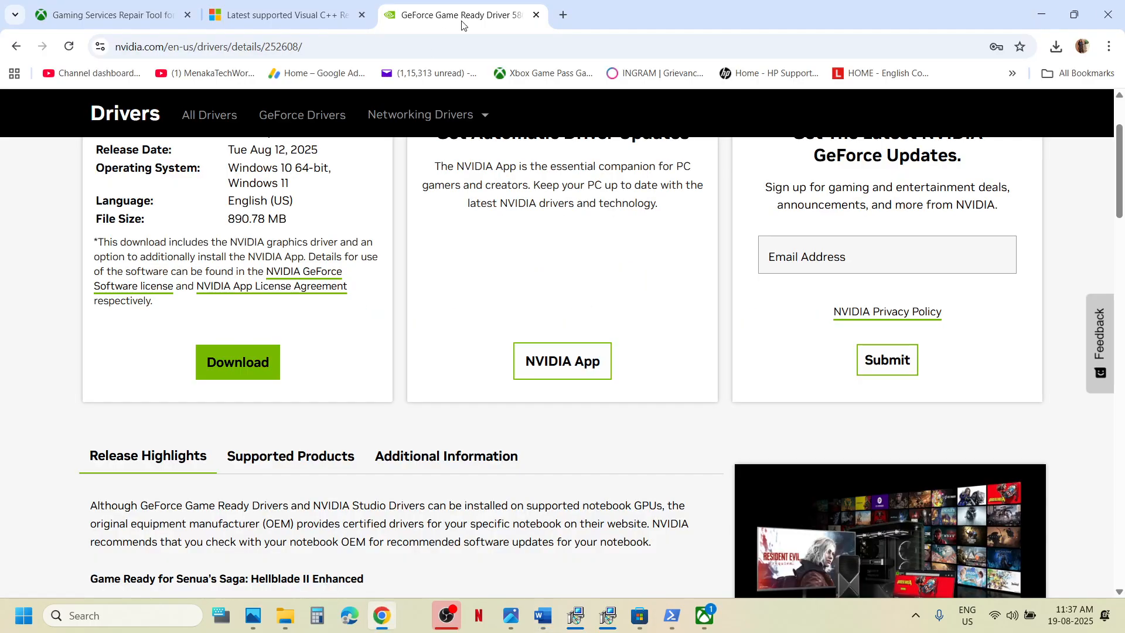
click(432, 40)
key(ctrl+v)
key(Return)
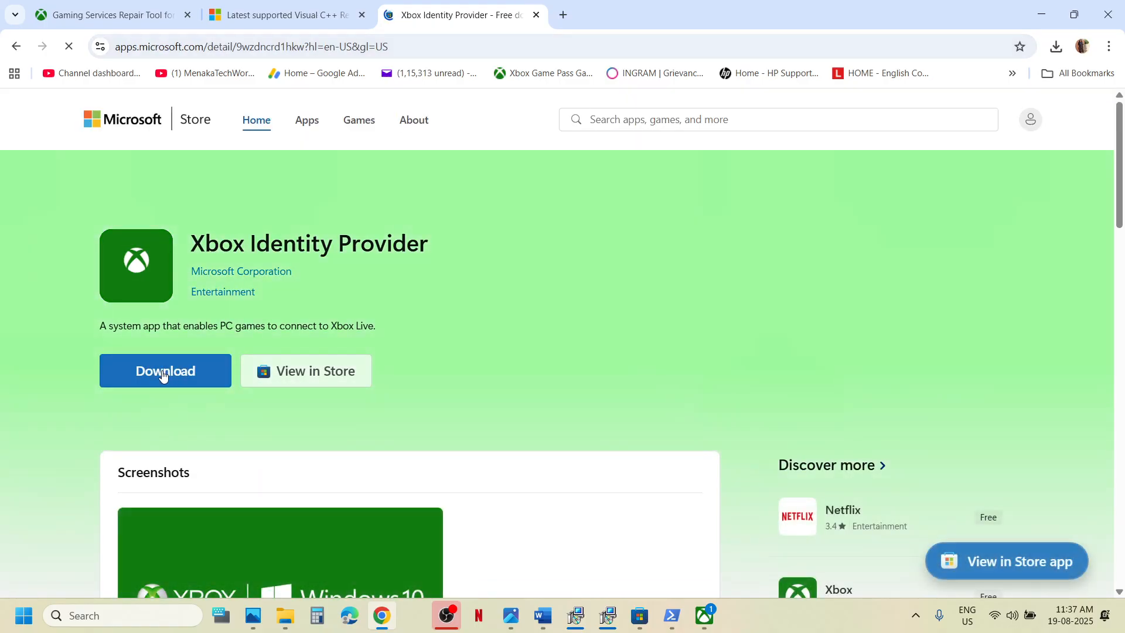
click(164, 375)
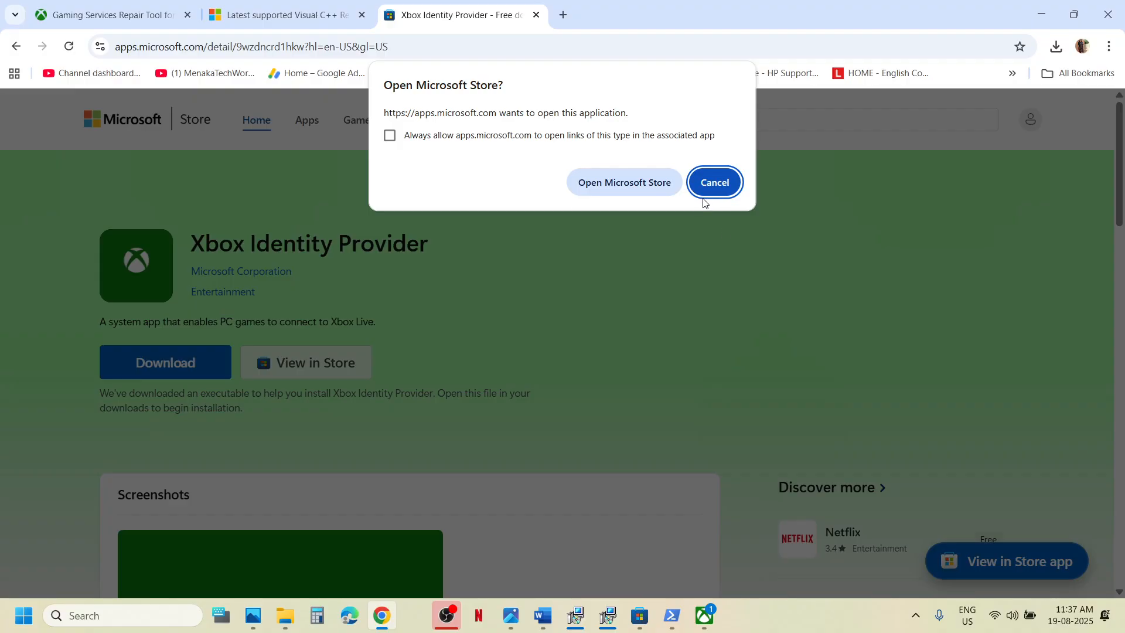
click(642, 185)
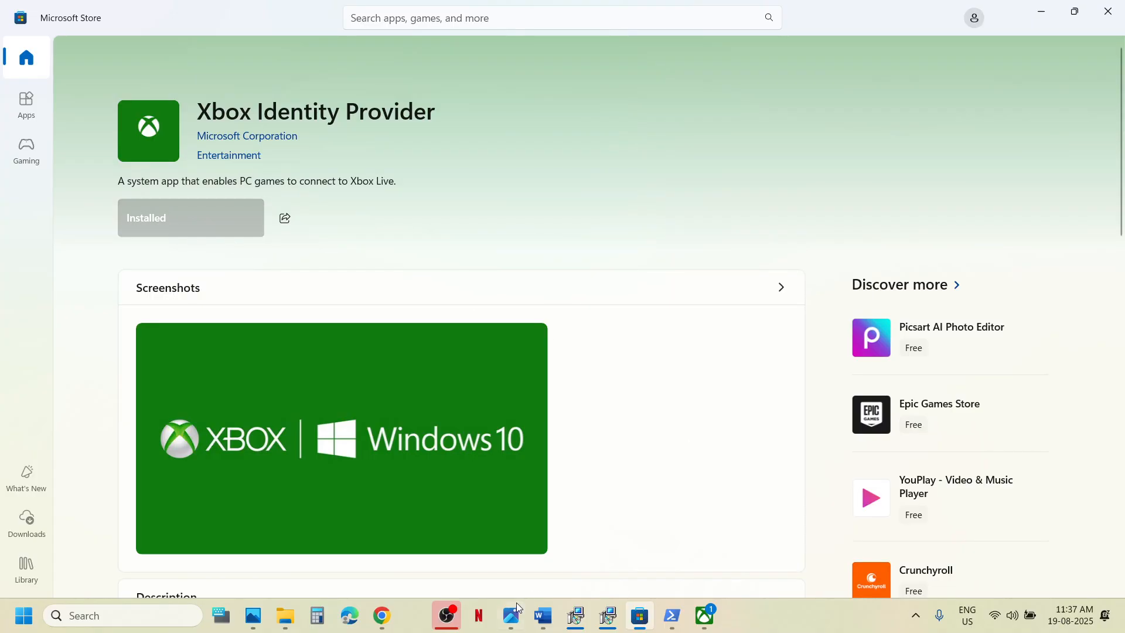
click(530, 620)
Maximize Word and highlight the Step 19 tips on USB adapters and additional controllers.
scroll(346, 353, down, 4)
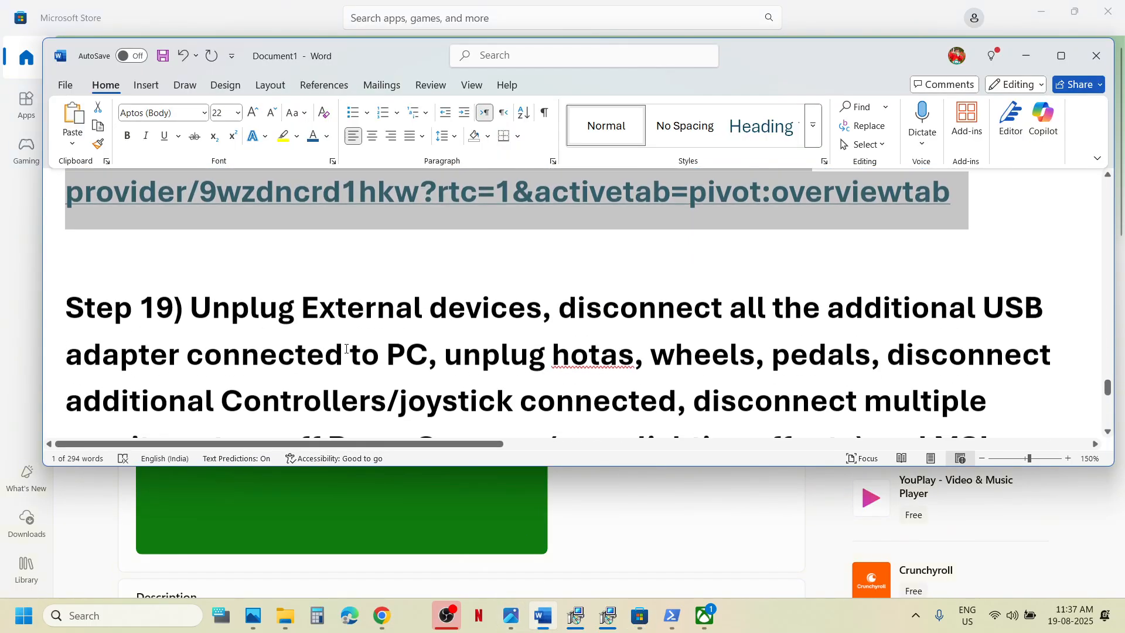
click(1061, 55)
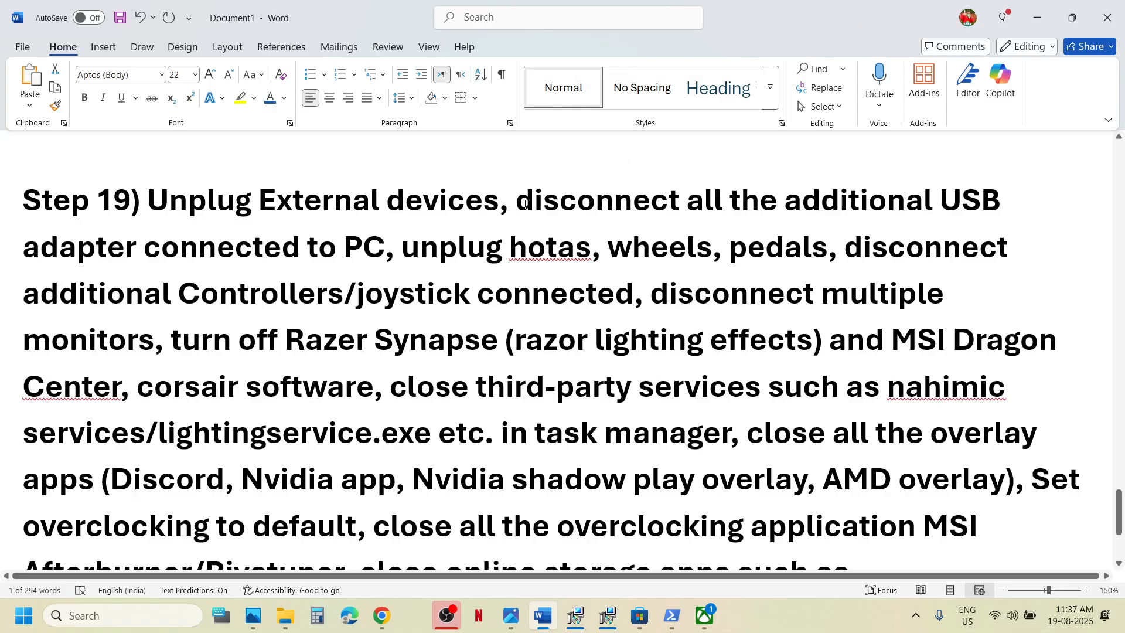
drag(525, 204, 598, 299)
click(598, 295)
drag(88, 299, 593, 338)
click(720, 341)
drag(660, 293, 327, 320)
scroll(327, 320, down, 1)
scroll(327, 320, down, 1)
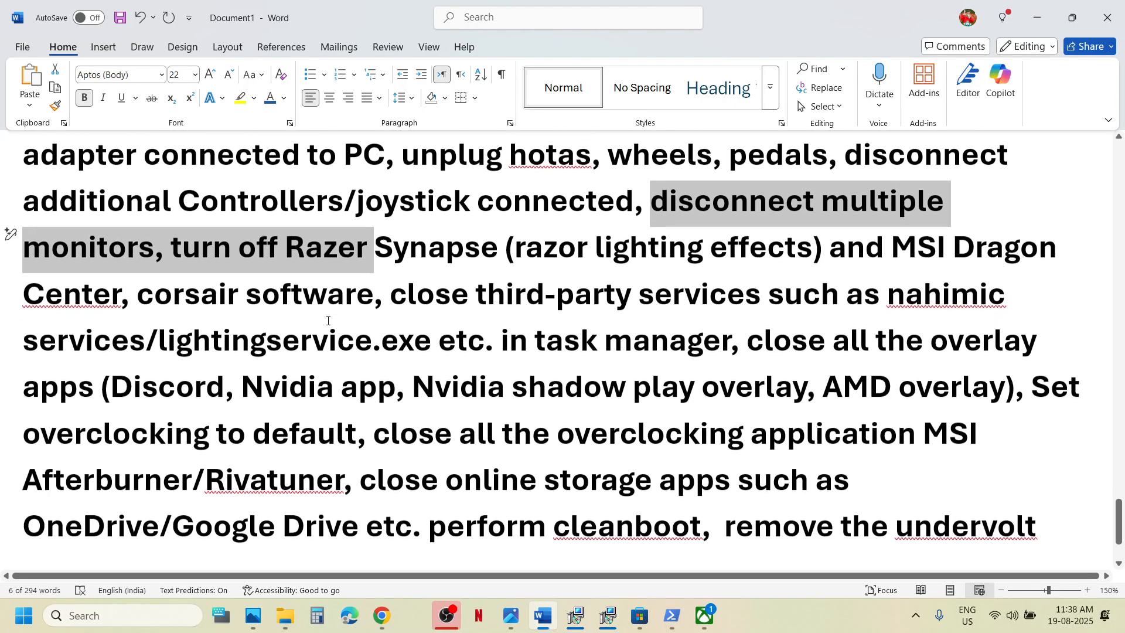
click(328, 337)
Highlight the tips to turn off Razer, close overlay apps and the Nvidia app.
drag(174, 248, 706, 388)
click(709, 388)
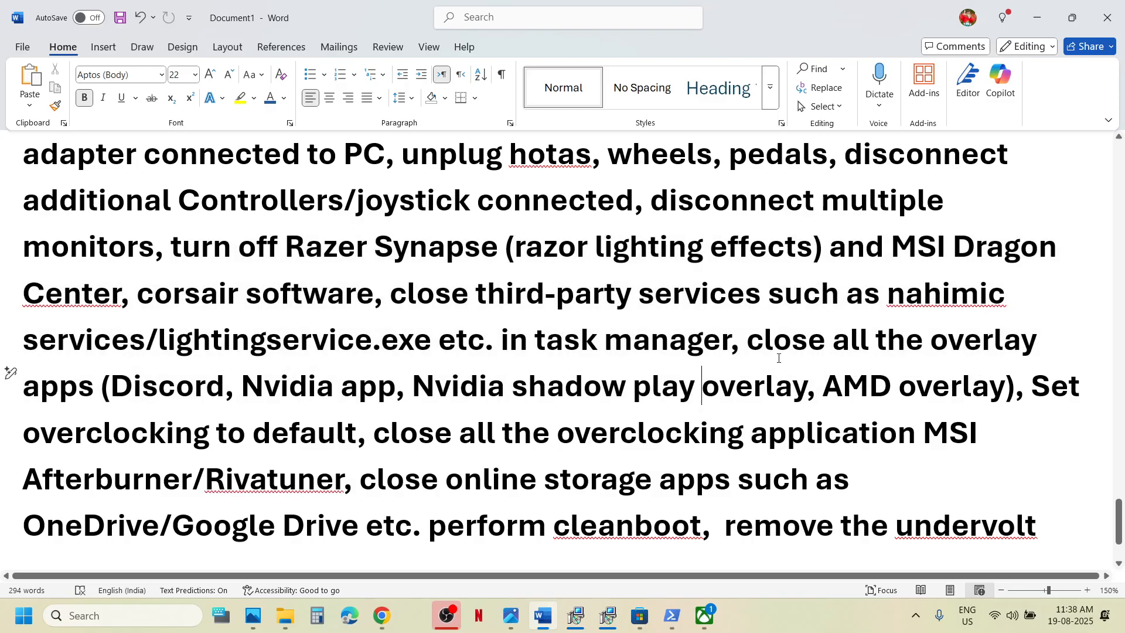
drag(749, 340, 125, 378)
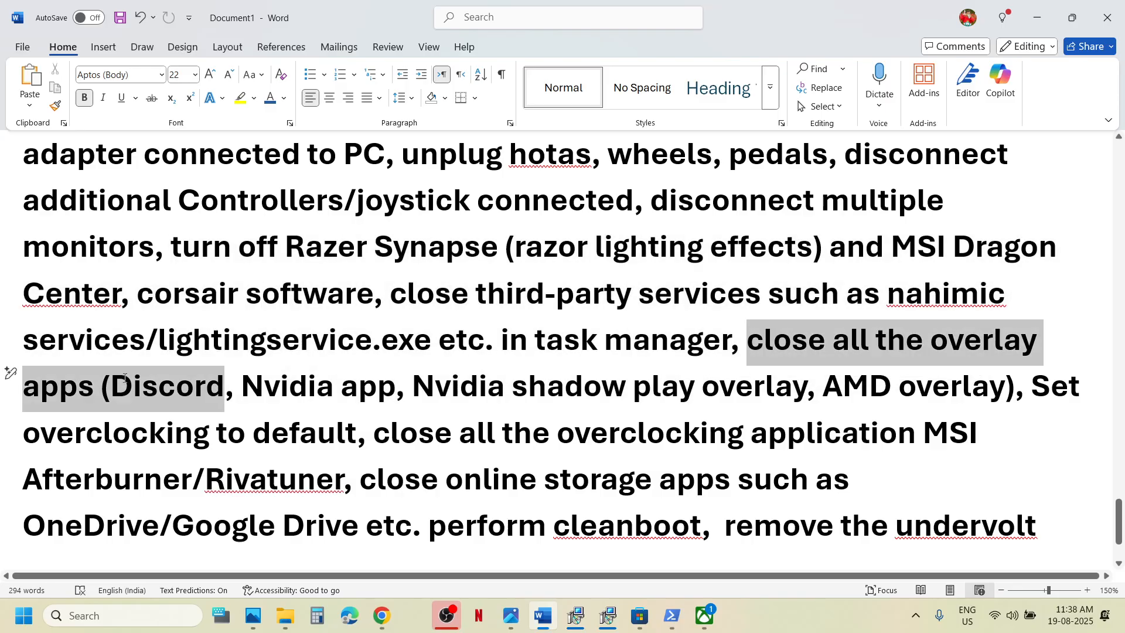
click(197, 384)
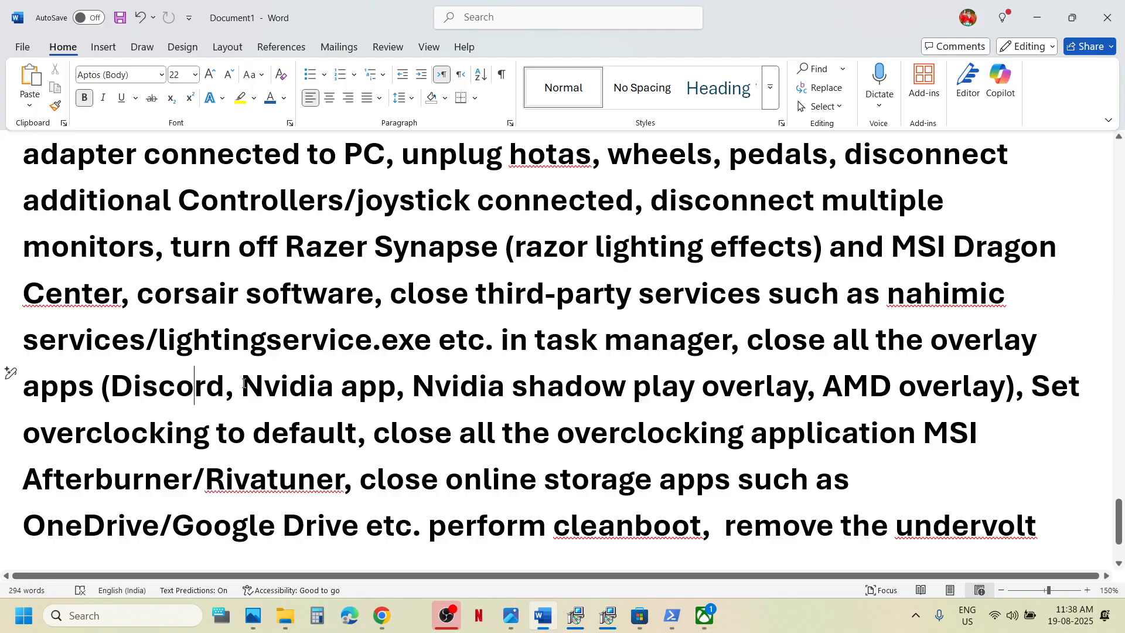
drag(244, 384, 385, 389)
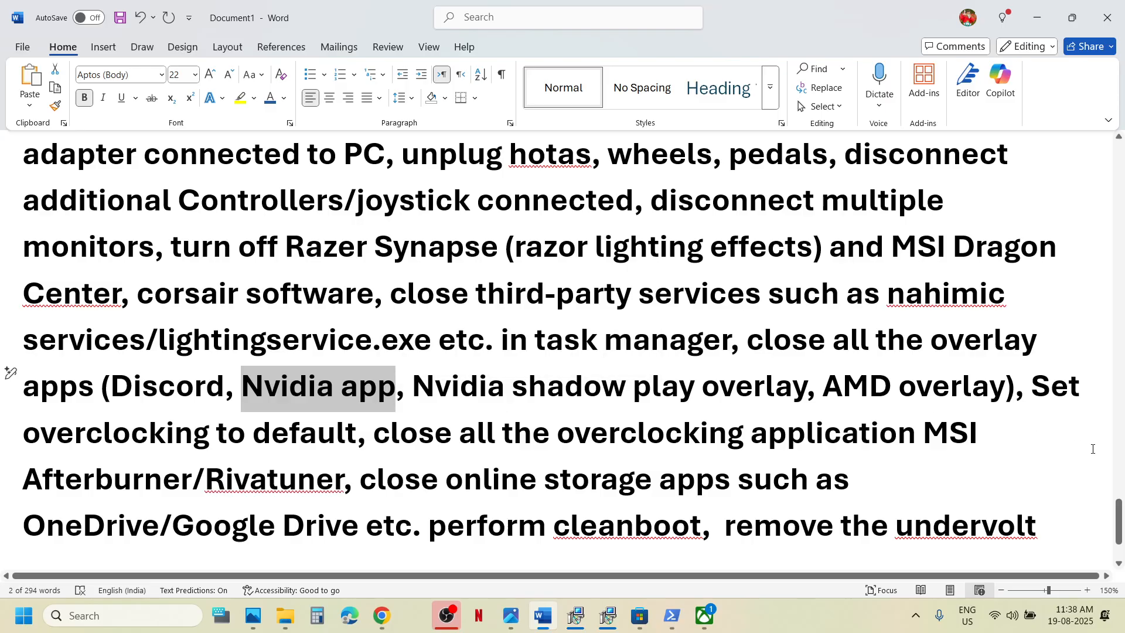
Highlight the overclocking-default and undervolt tips, then the Step 20 uninstall-and-reinstall instruction.
drag(1034, 390, 370, 434)
drag(386, 440, 303, 486)
scroll(760, 462, down, 2)
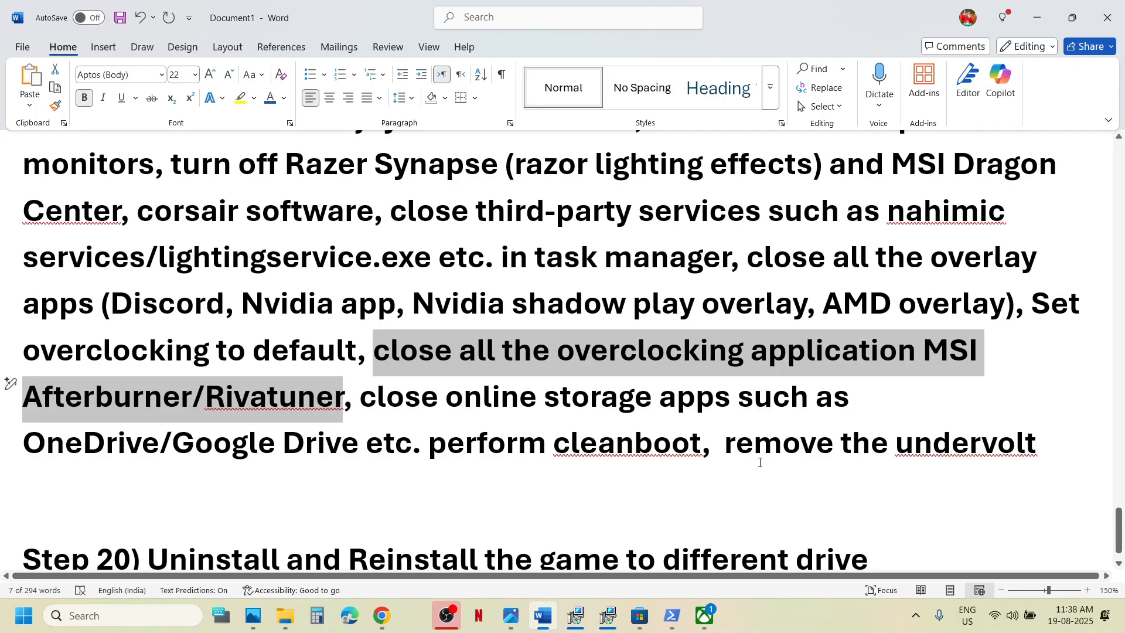
drag(739, 451, 1012, 469)
click(386, 441)
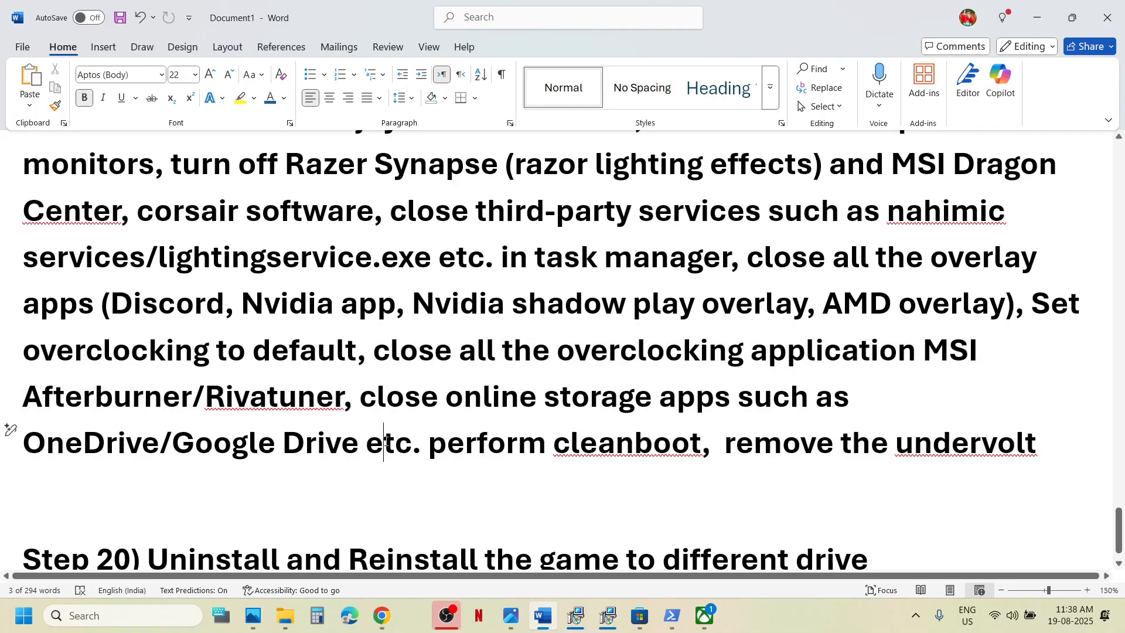
scroll(386, 441, down, 1)
drag(184, 524, 836, 540)
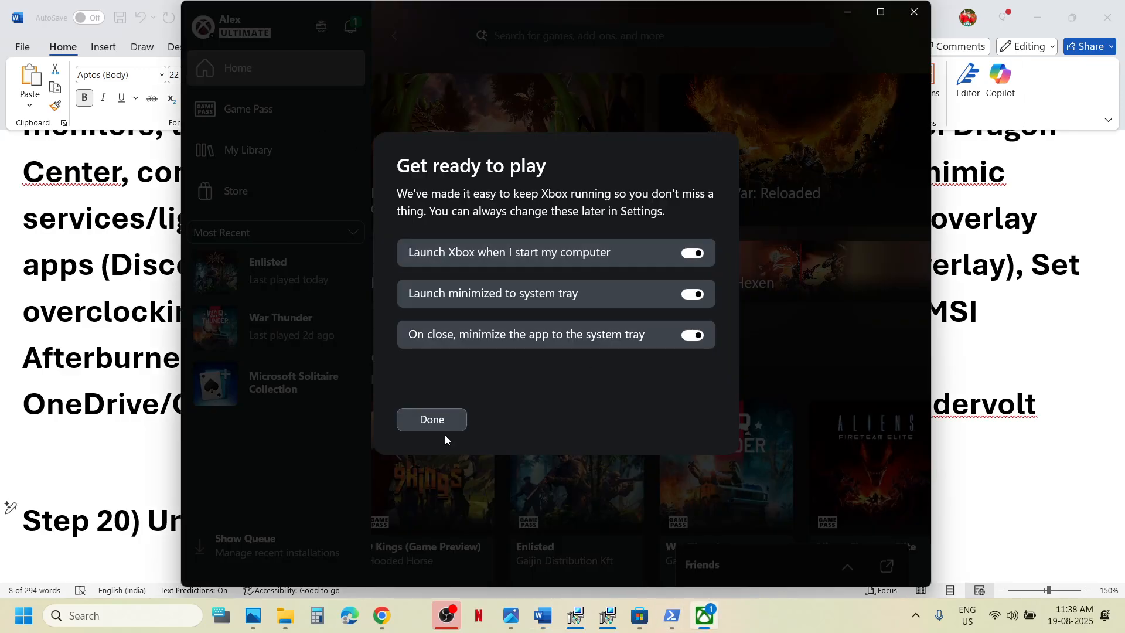
Dismiss the Get ready to play prompt and view the Enlisted game's options.
click(443, 414)
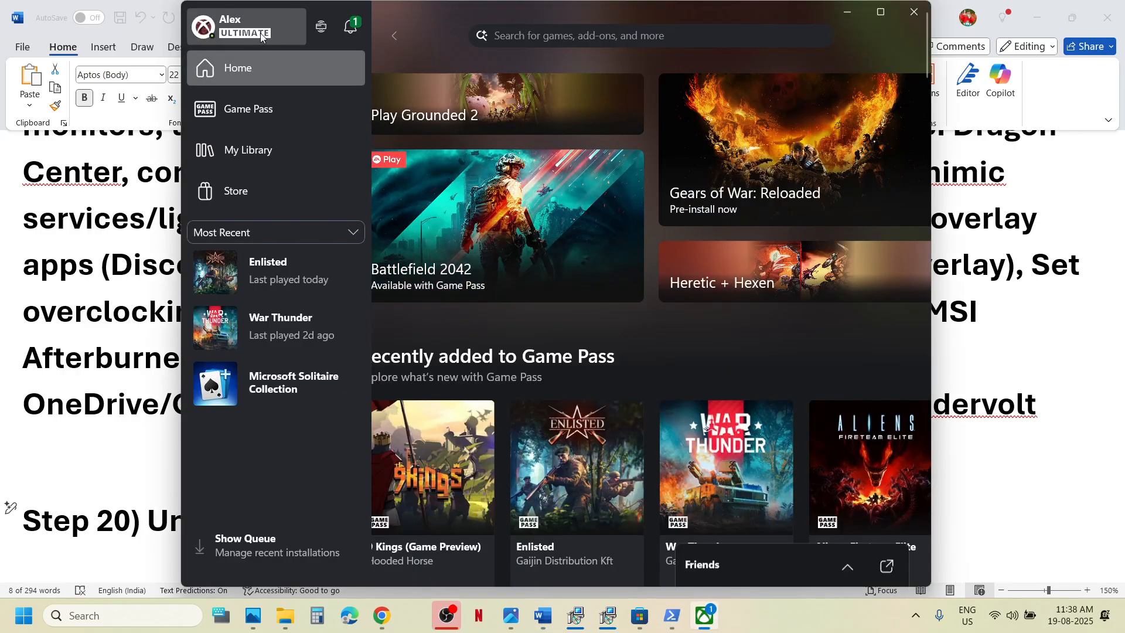
right_click(278, 270)
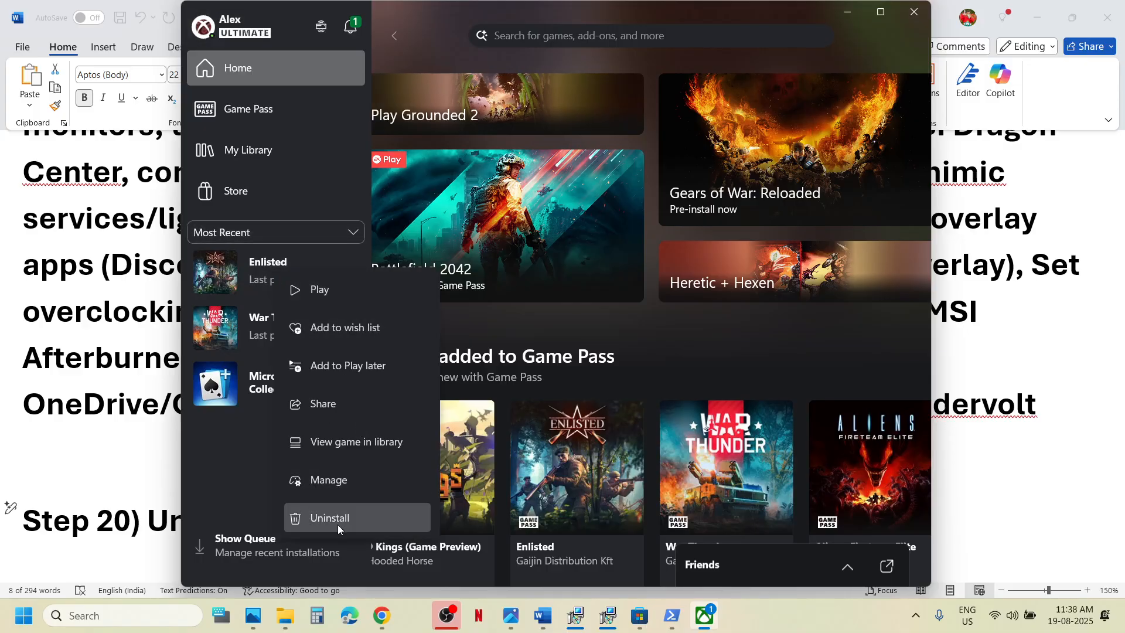
click(244, 35)
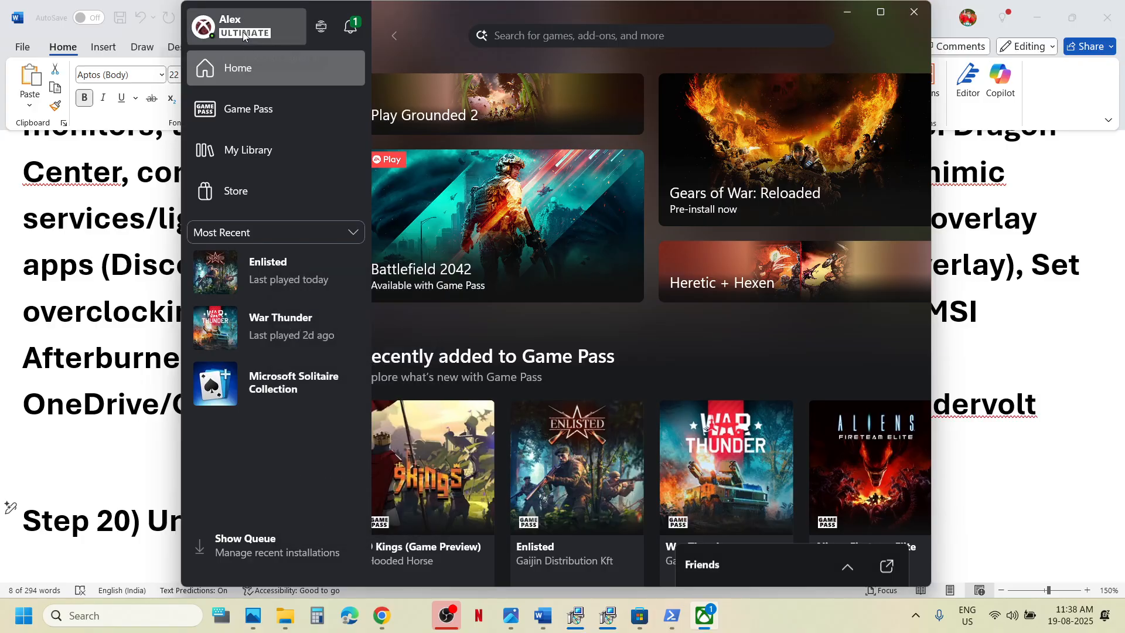
Check the Xbox app install options (C:\XboxGames), then bring up the 0x800704c7 screenshot in Photos.
click(244, 35)
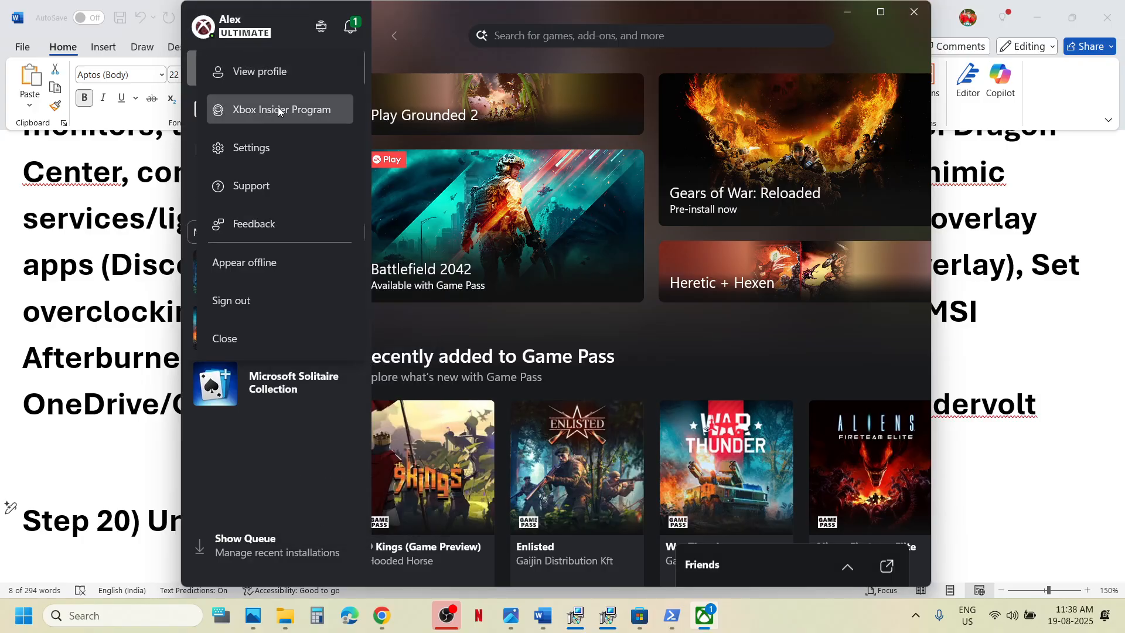
click(255, 156)
click(316, 190)
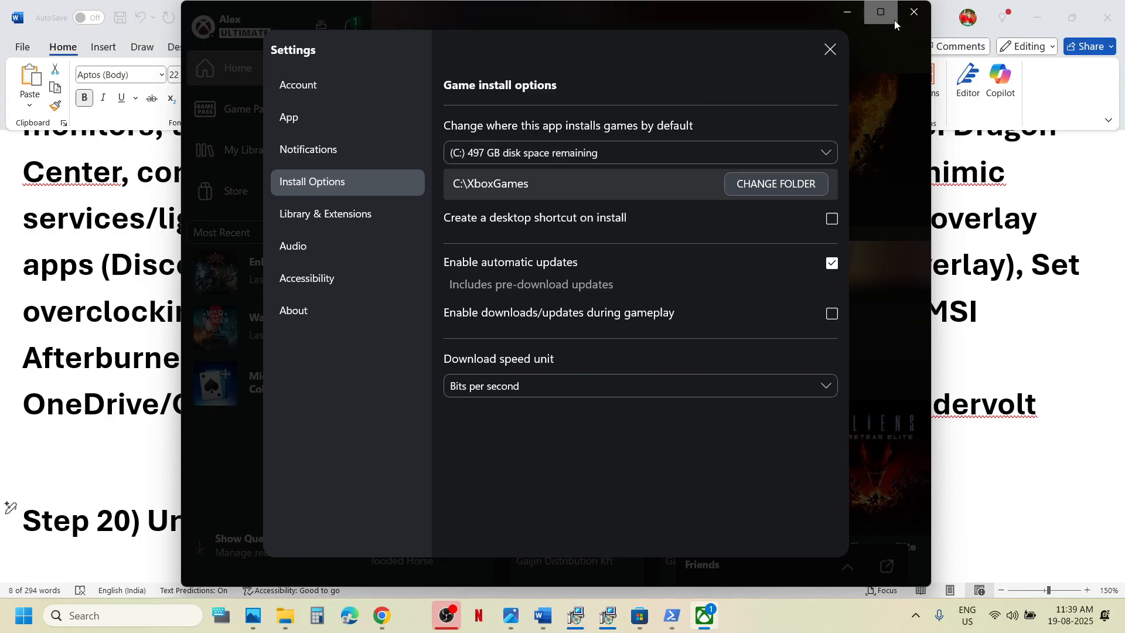
click(830, 51)
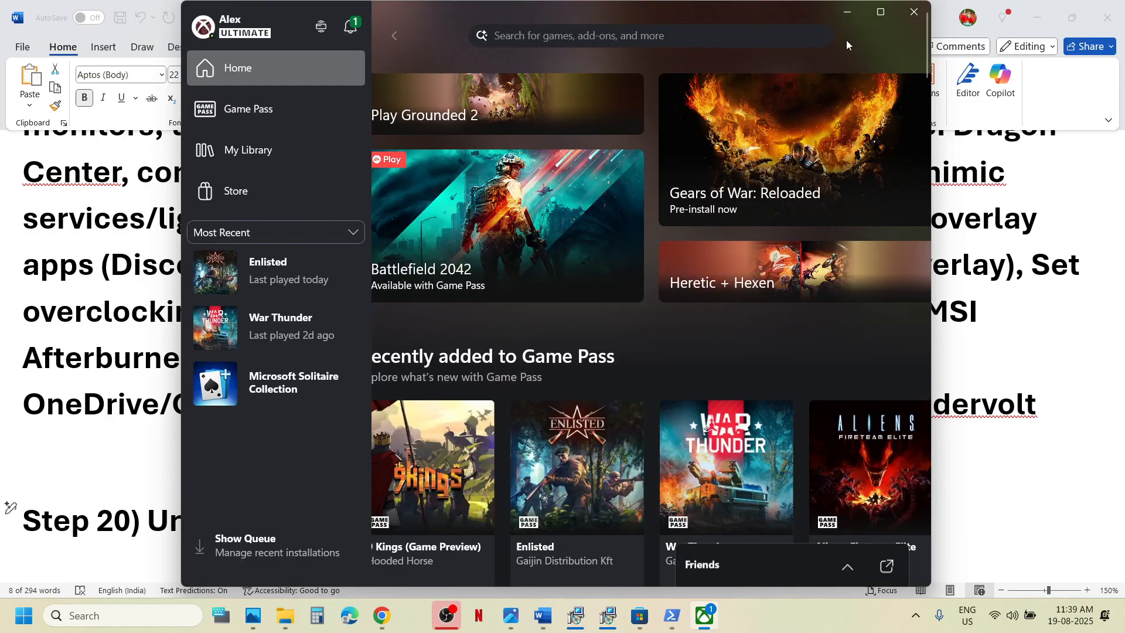
click(511, 621)
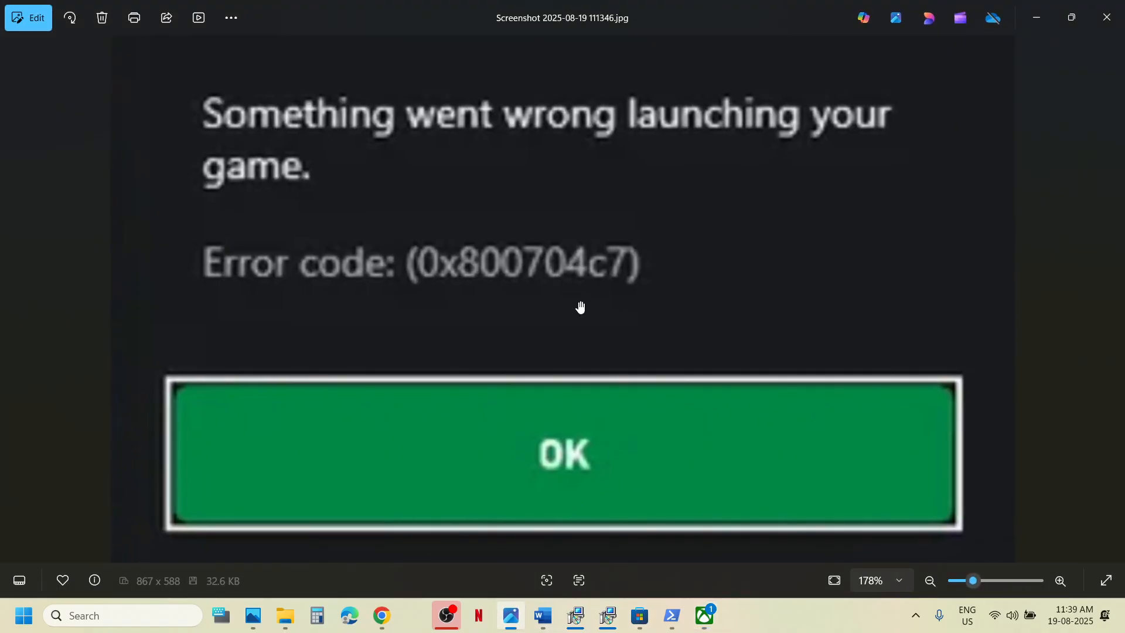
click(793, 628)
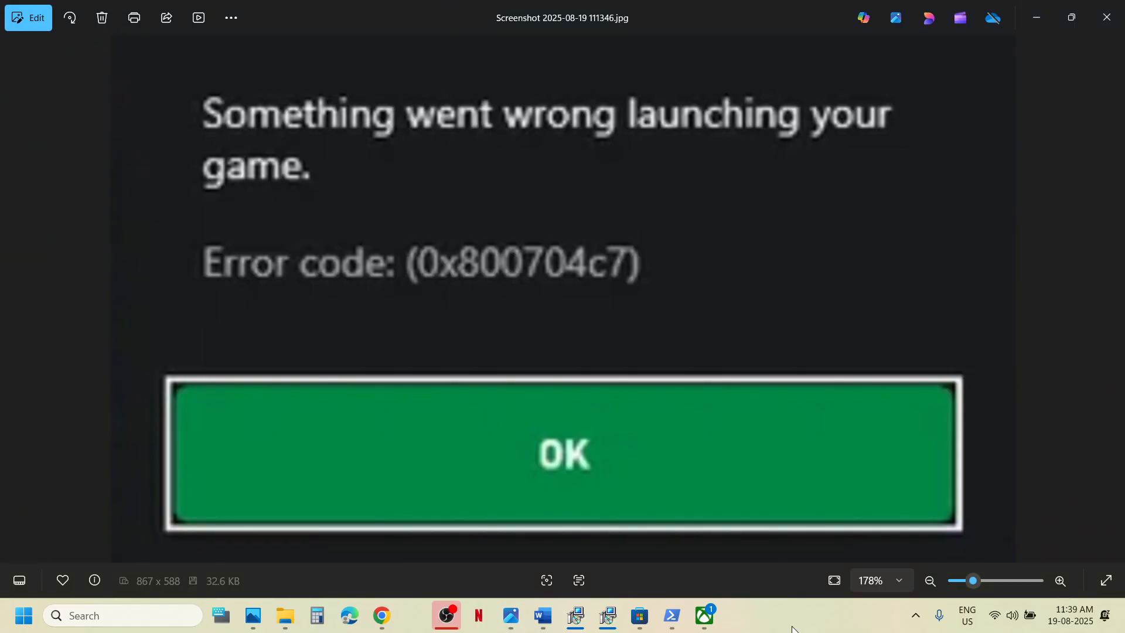